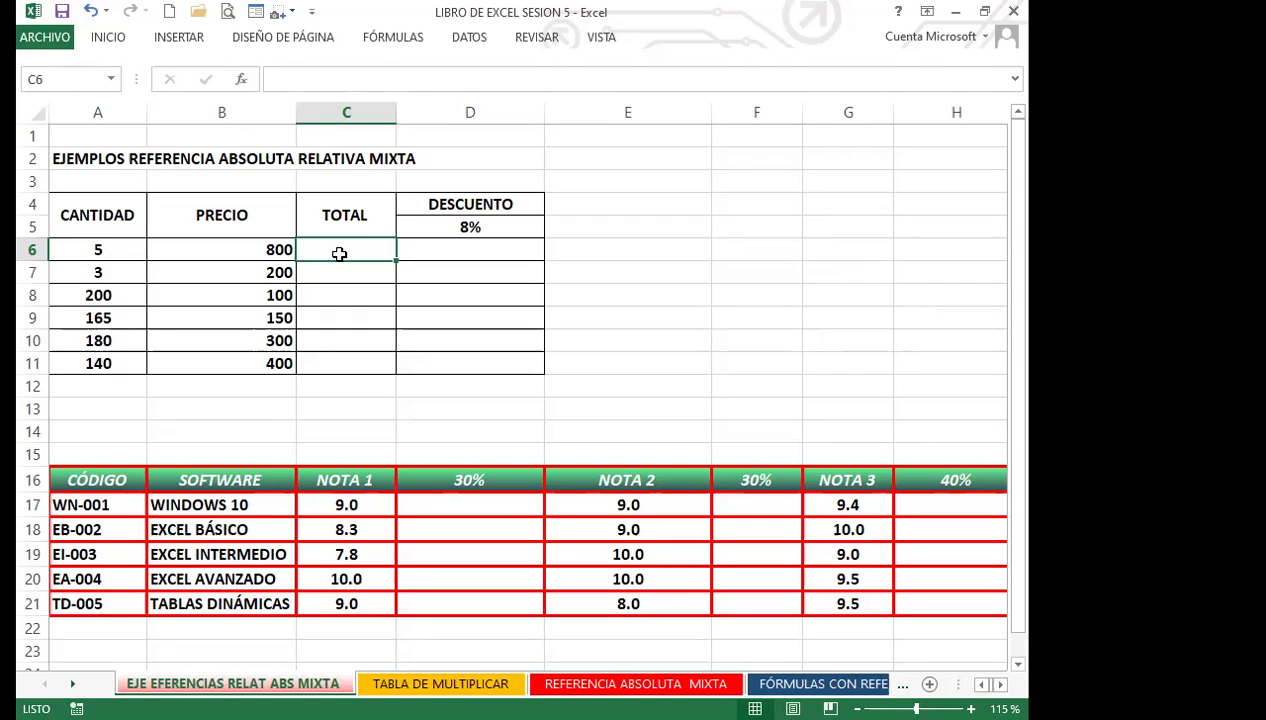
Enter the formula =5*800 in the first TOTAL cell, C6.
{"action": "type", "text": "="}
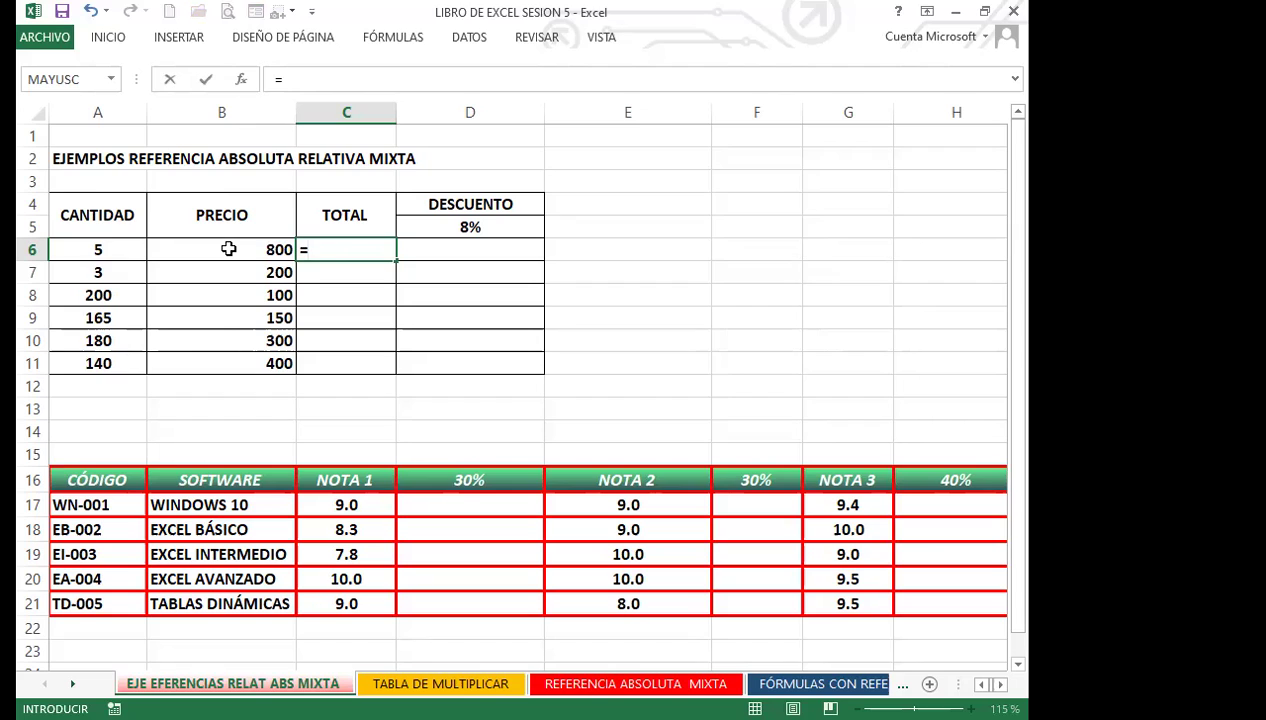
{"action": "type", "text": "5*800"}
{"action": "key", "text": "Return"}
{"action": "left_click", "coordinate": [341, 253]}
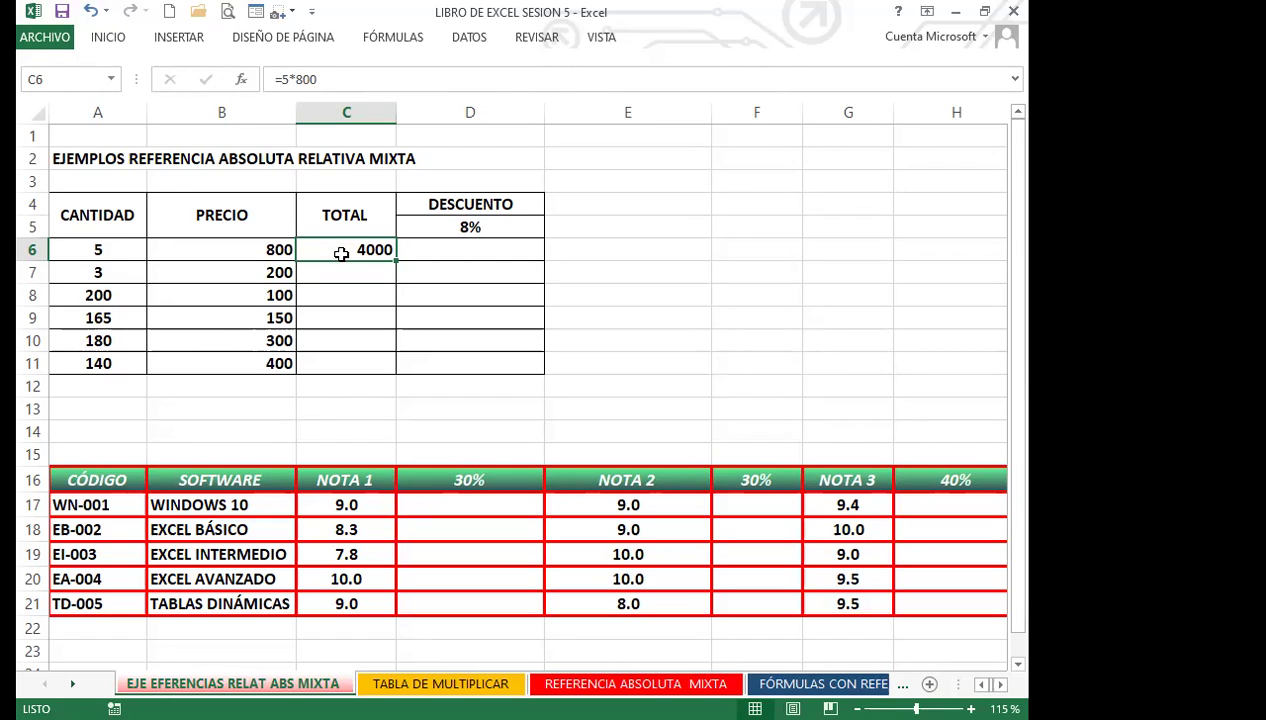
Copy the constant-value formula from C6 down through C11, and clear the copies in C7:C11.
{"action": "left_click_drag", "start_coordinate": [396, 254], "coordinate": [393, 363]}
{"action": "key", "text": "ctrl+z"}
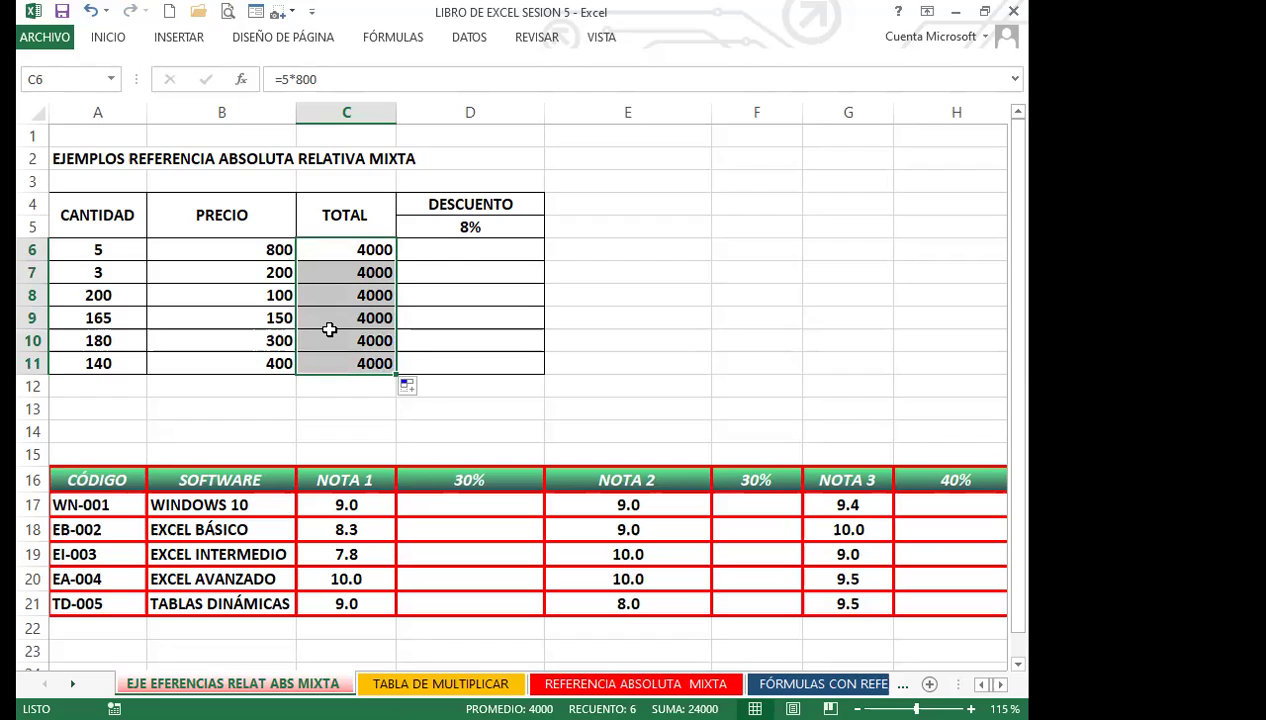
{"action": "left_click", "coordinate": [340, 252]}
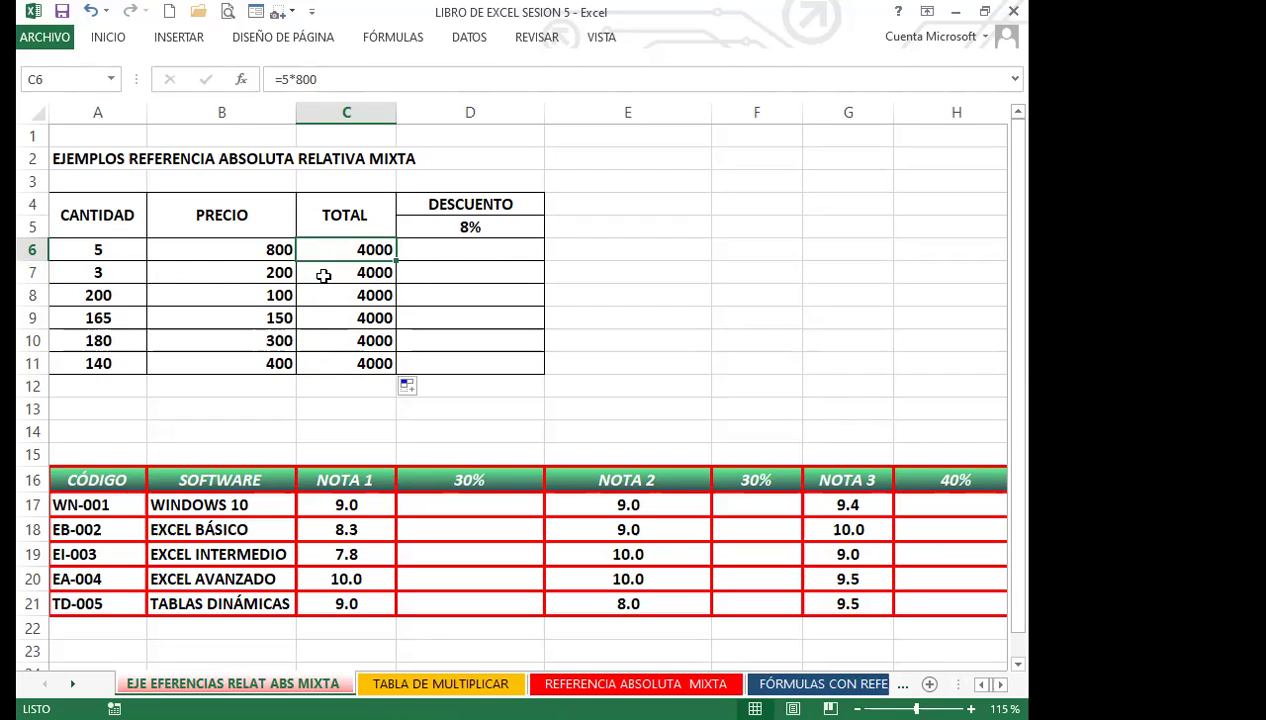
{"action": "left_click_drag", "start_coordinate": [323, 275], "coordinate": [328, 357]}
{"action": "key", "text": "Delete"}
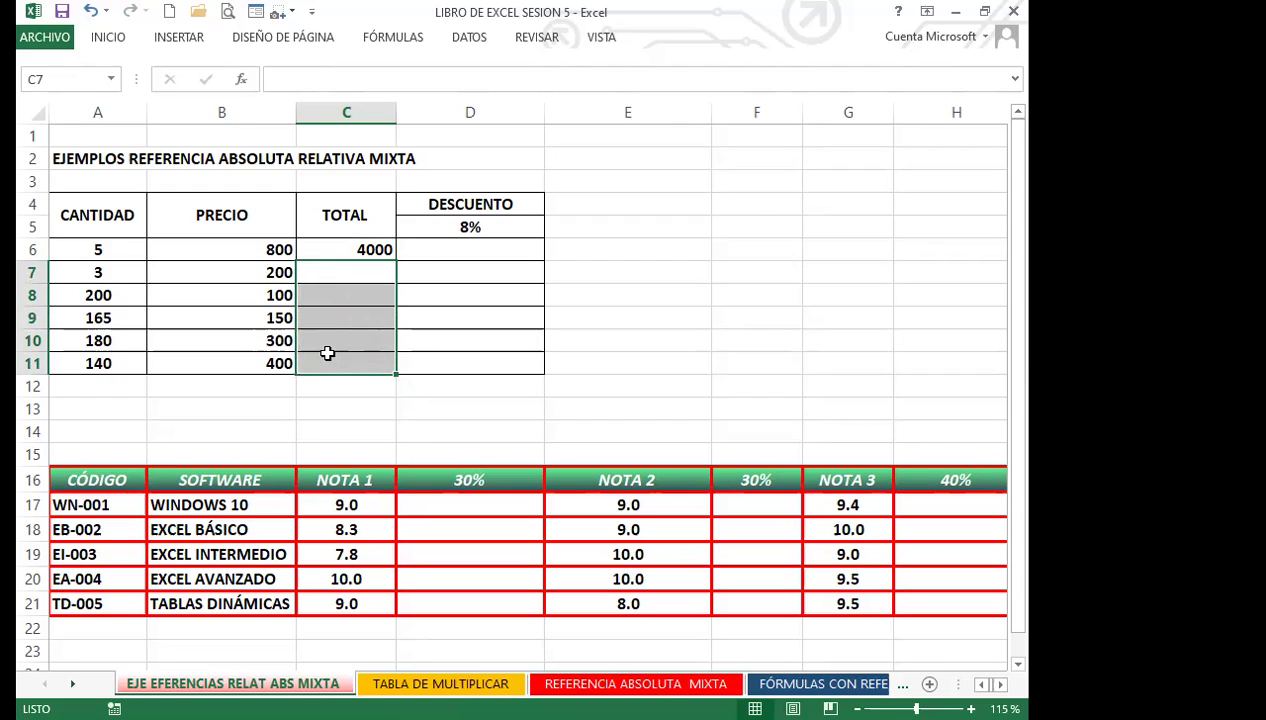
Replace the formula in C6 with =A6*B6 and copy it down the TOTAL column through C11.
{"action": "left_click", "coordinate": [350, 248]}
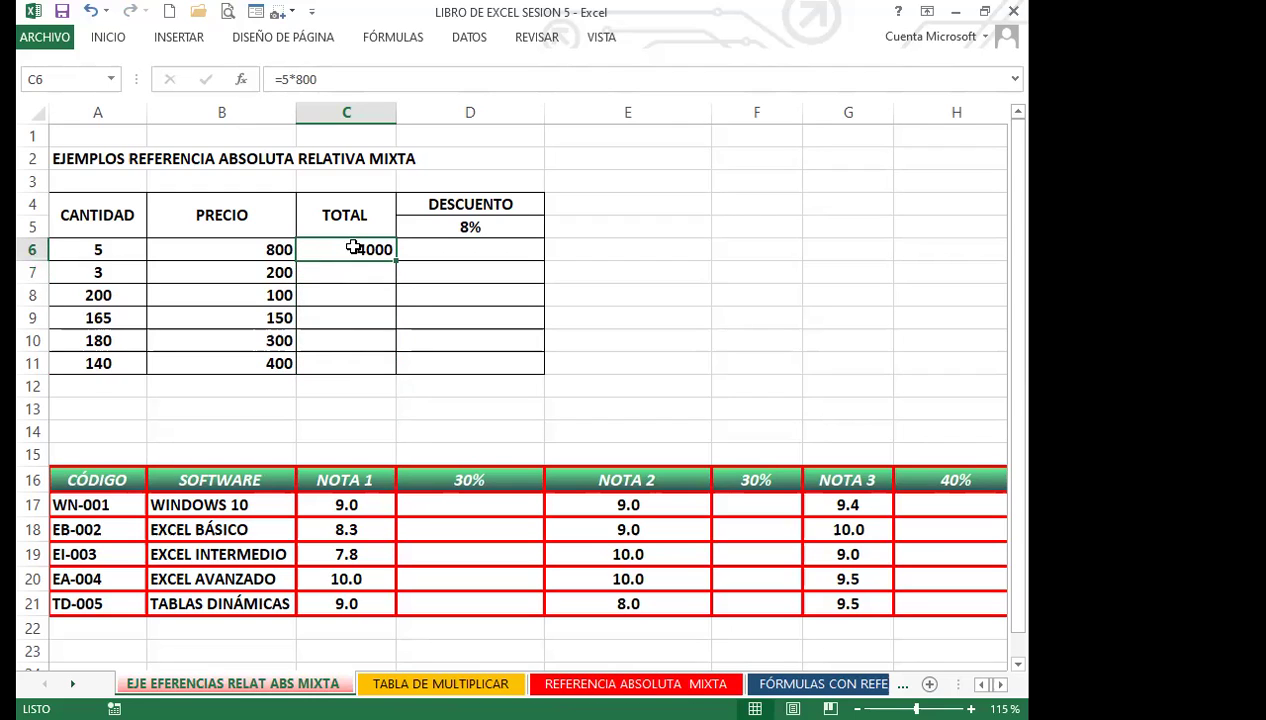
{"action": "left_click", "coordinate": [342, 79]}
{"action": "key", "text": "BackSpace"}
{"action": "key", "text": "BackSpace"}
{"action": "key", "text": "BackSpace"}
{"action": "key", "text": "BackSpace"}
{"action": "key", "text": "BackSpace"}
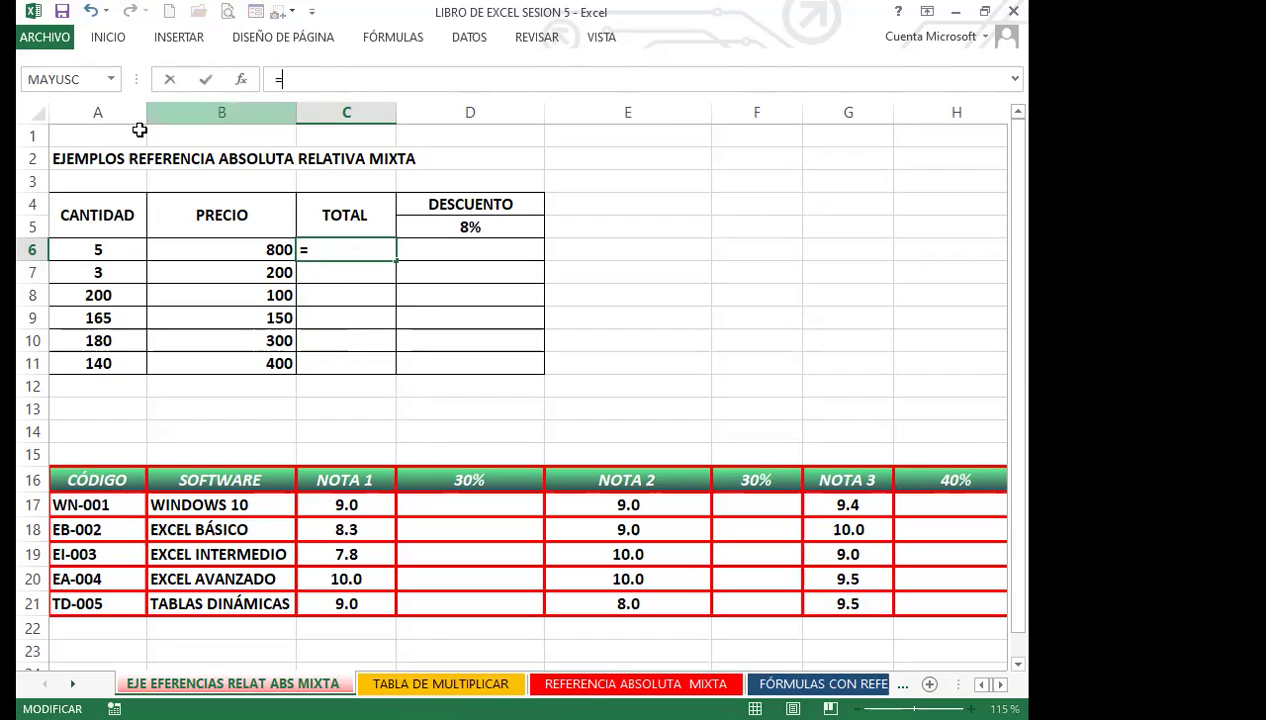
{"action": "left_click", "coordinate": [114, 249]}
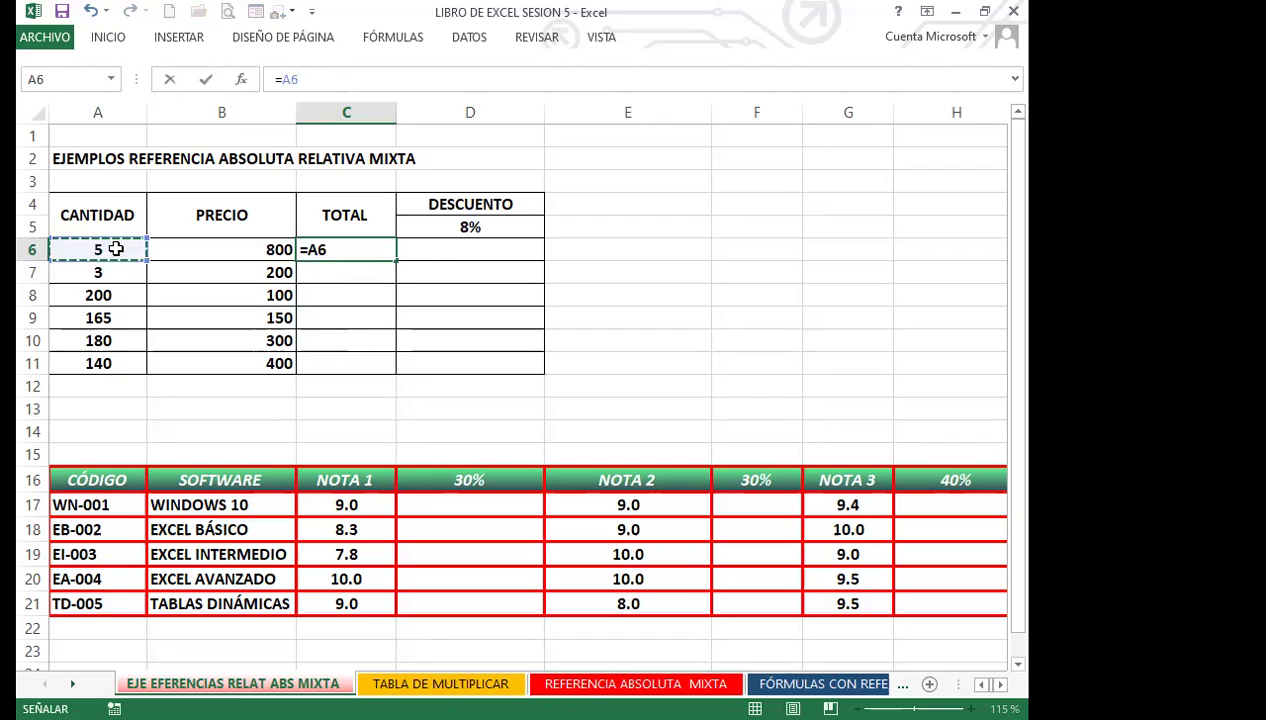
{"action": "type", "text": "*"}
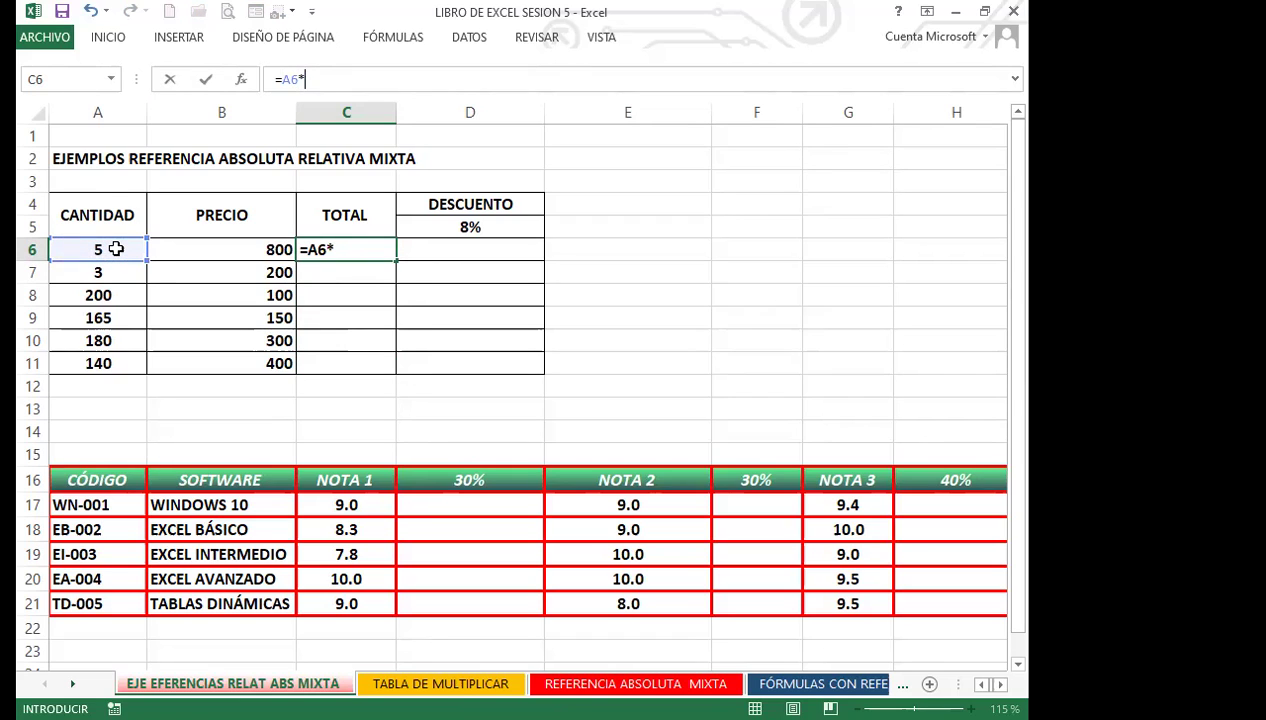
{"action": "left_click", "coordinate": [224, 250]}
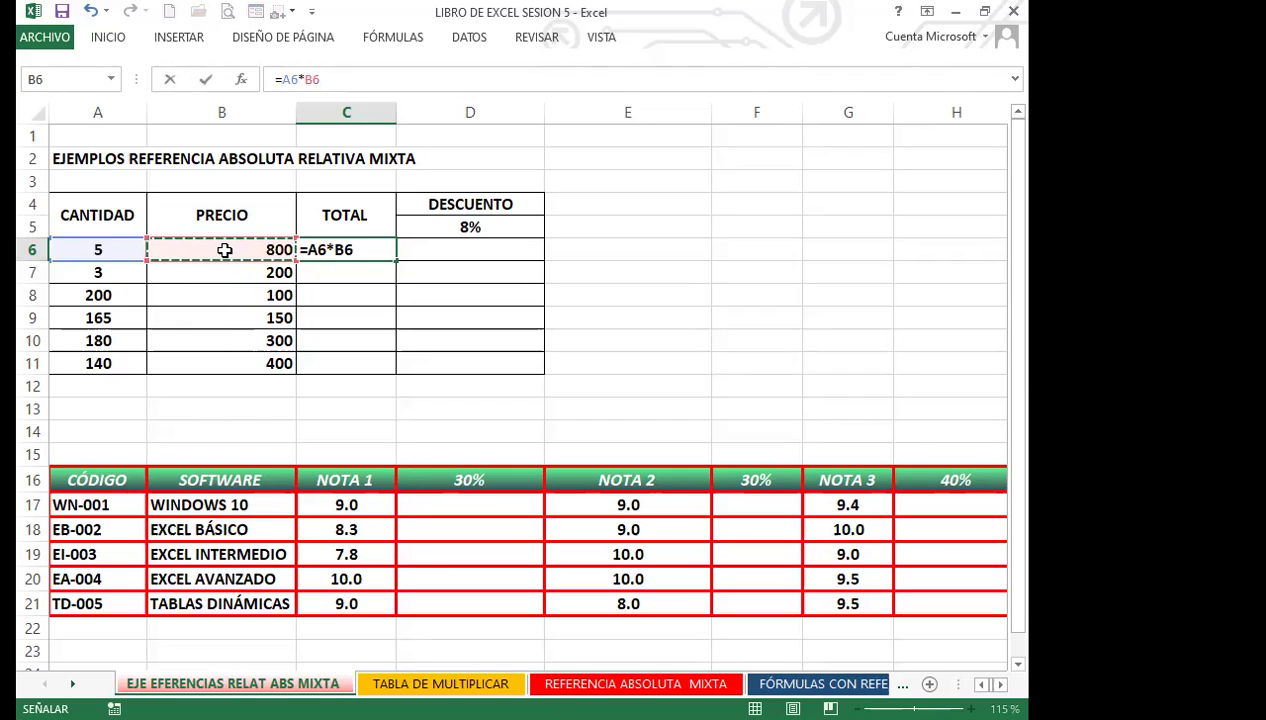
{"action": "key", "text": "Return"}
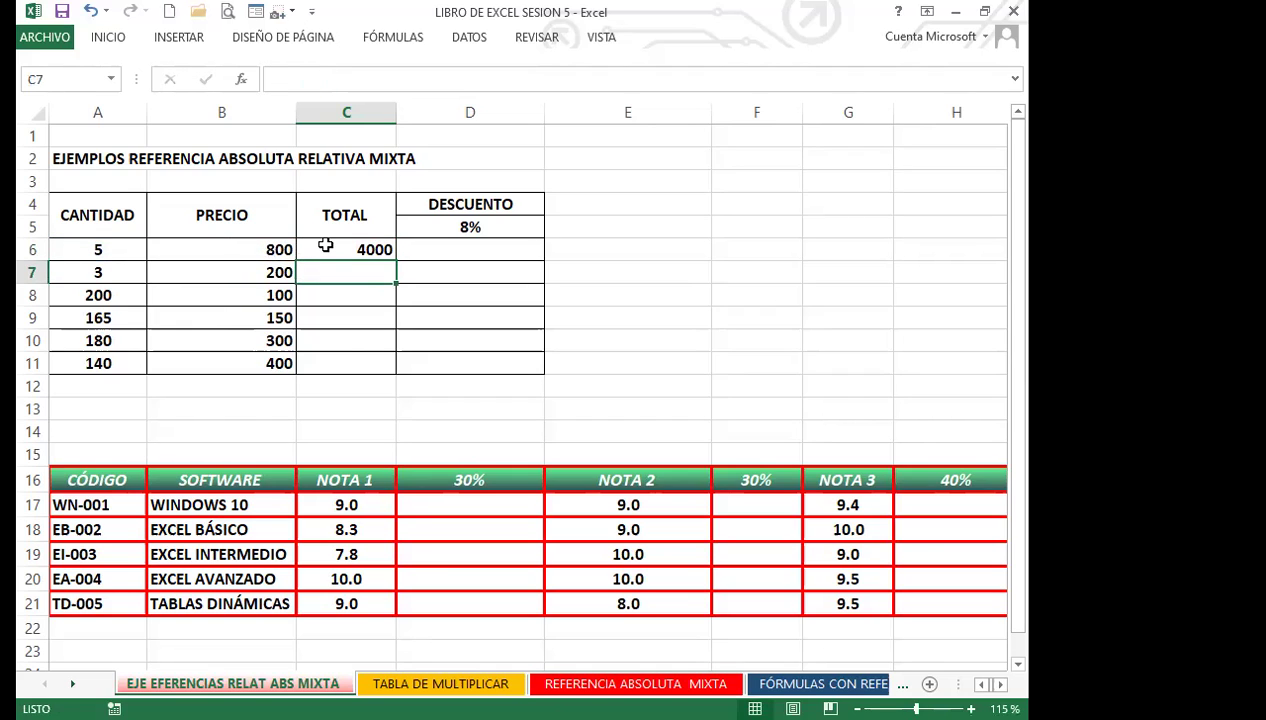
{"action": "left_click", "coordinate": [325, 245]}
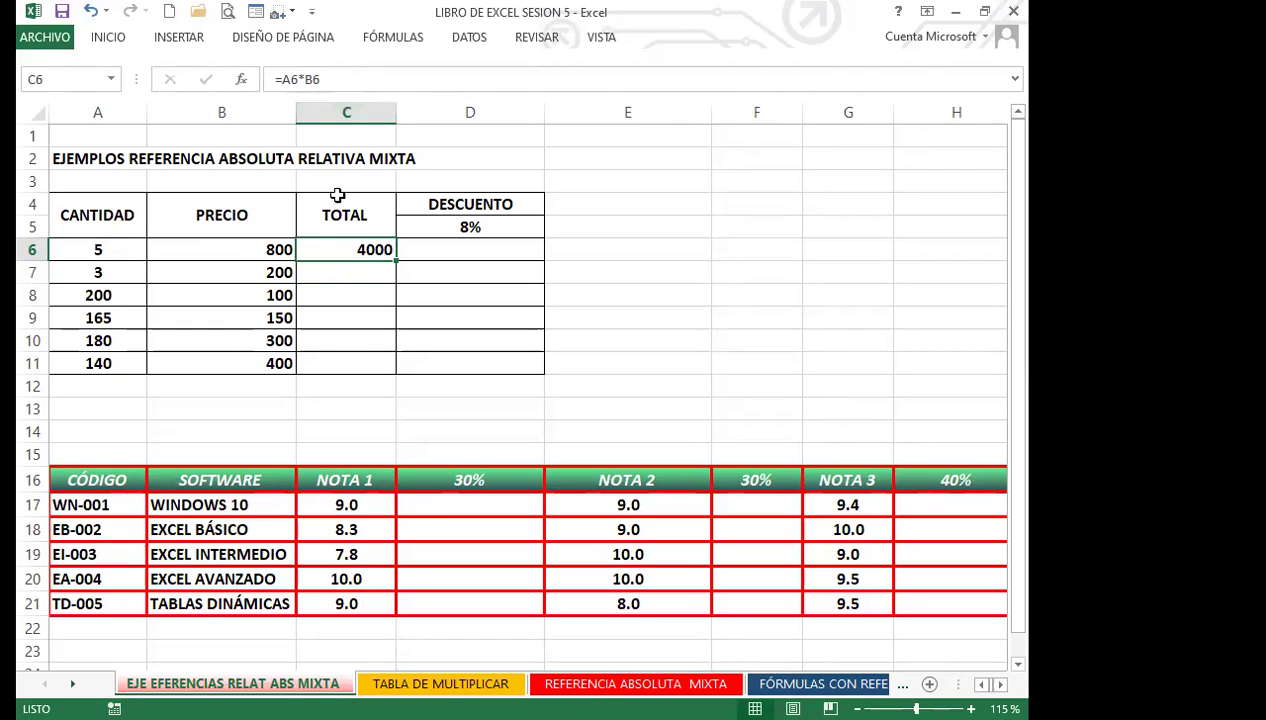
{"action": "left_click_drag", "start_coordinate": [398, 261], "coordinate": [388, 370]}
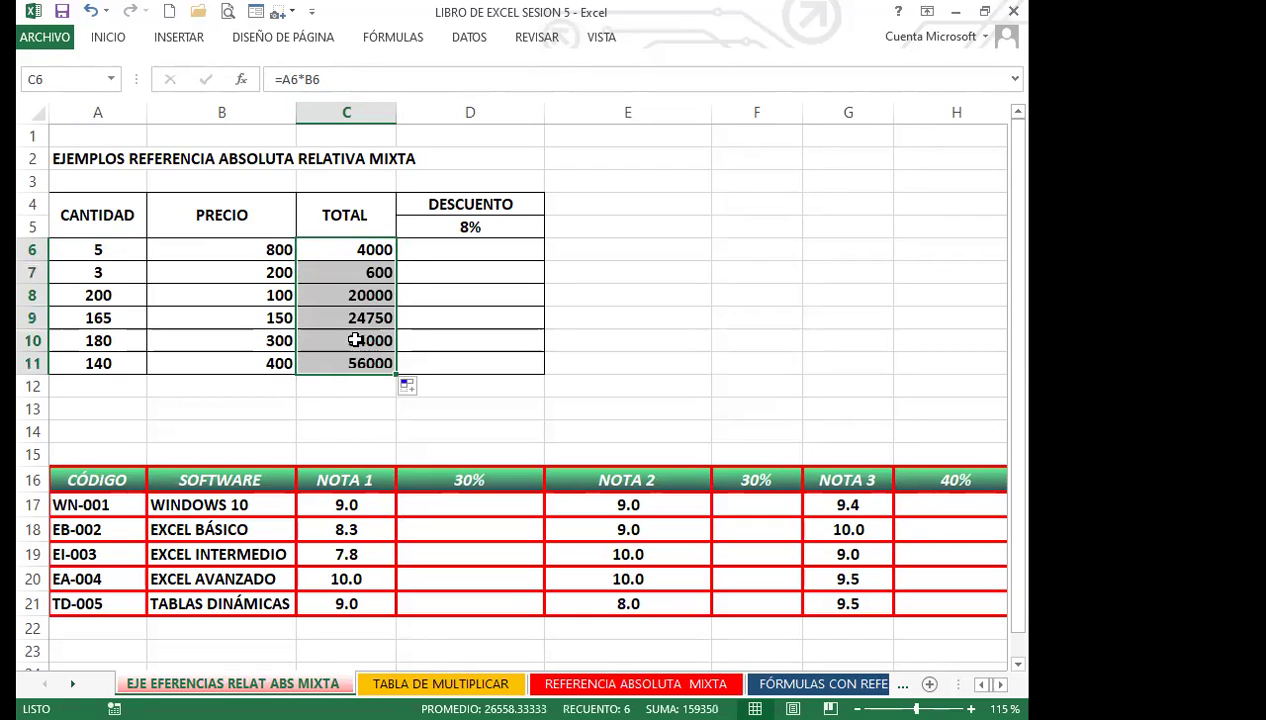
Examine the formulas in C6:C11 to compare how the relative references change from row to row.
{"action": "left_click", "coordinate": [331, 273]}
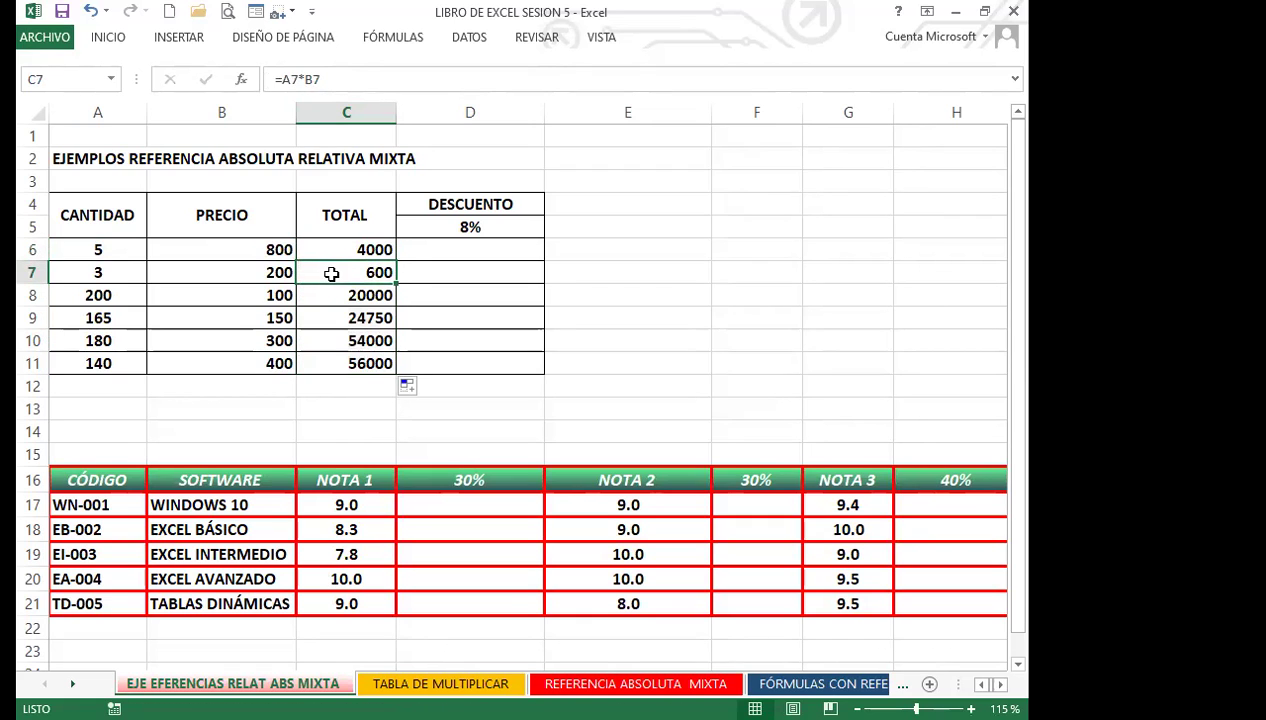
{"action": "left_click", "coordinate": [337, 246]}
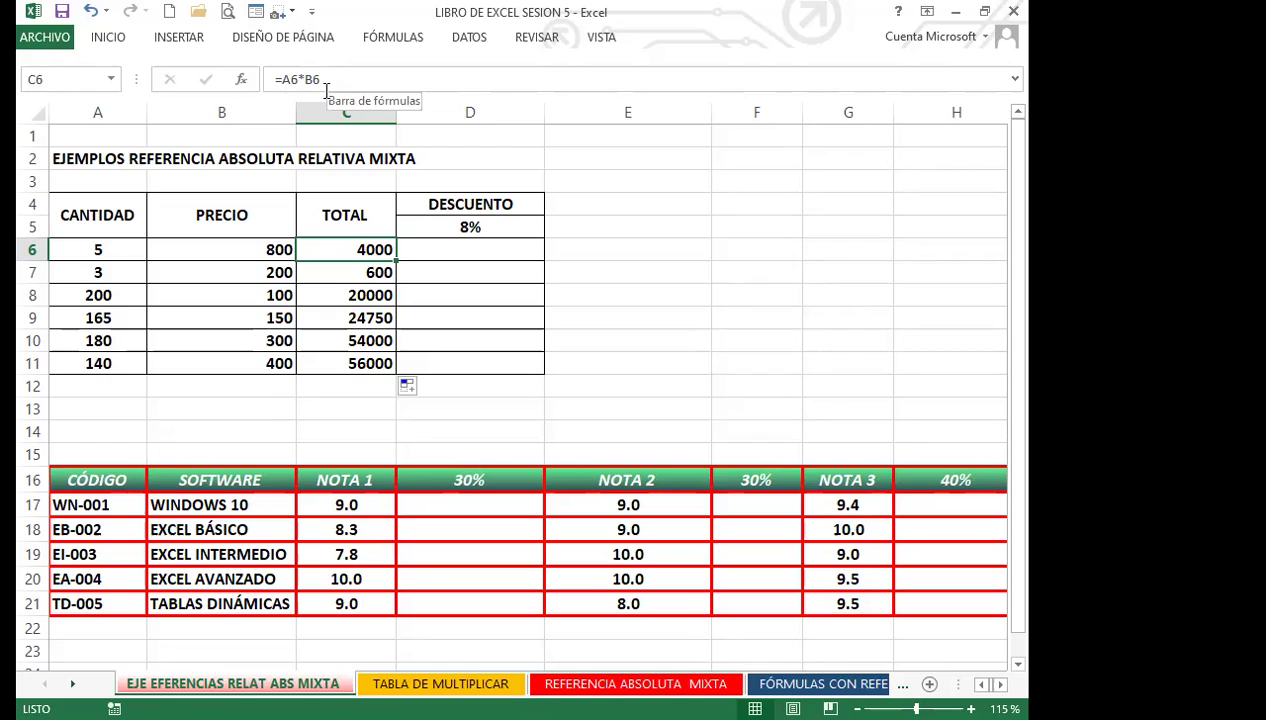
{"action": "key", "text": "Down"}
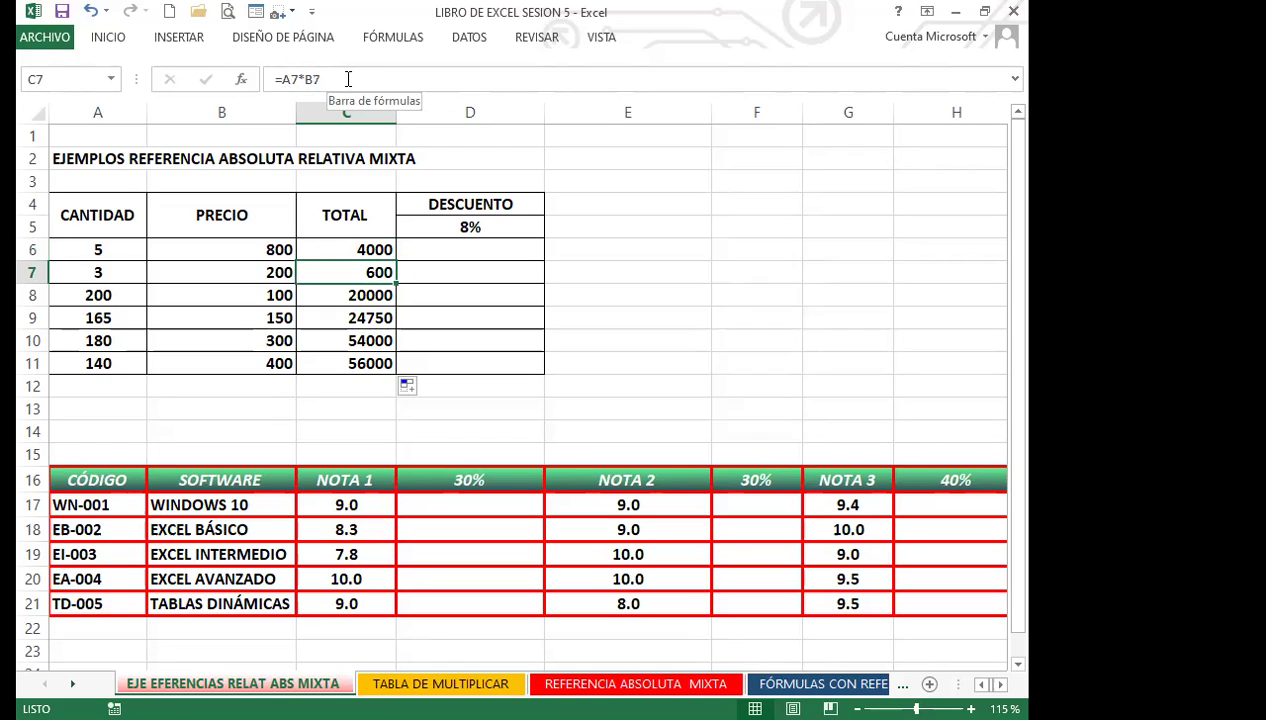
{"action": "key", "text": "Down"}
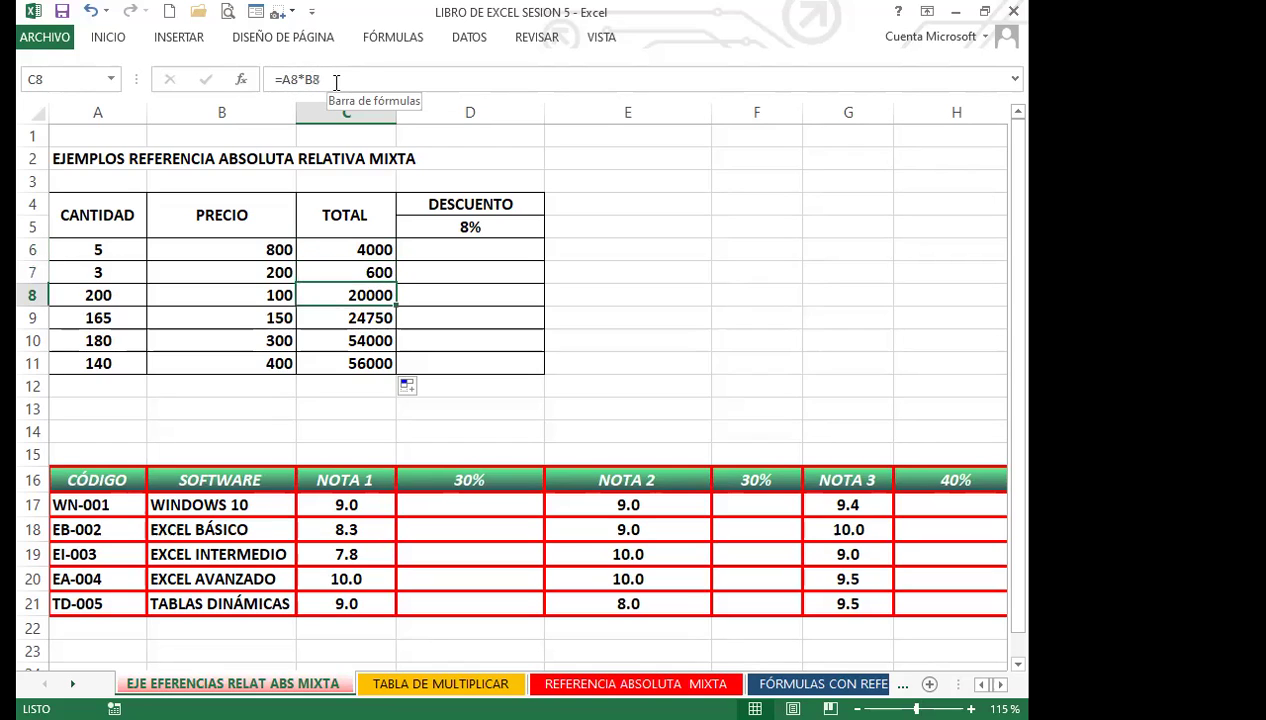
{"action": "key", "text": "Down"}
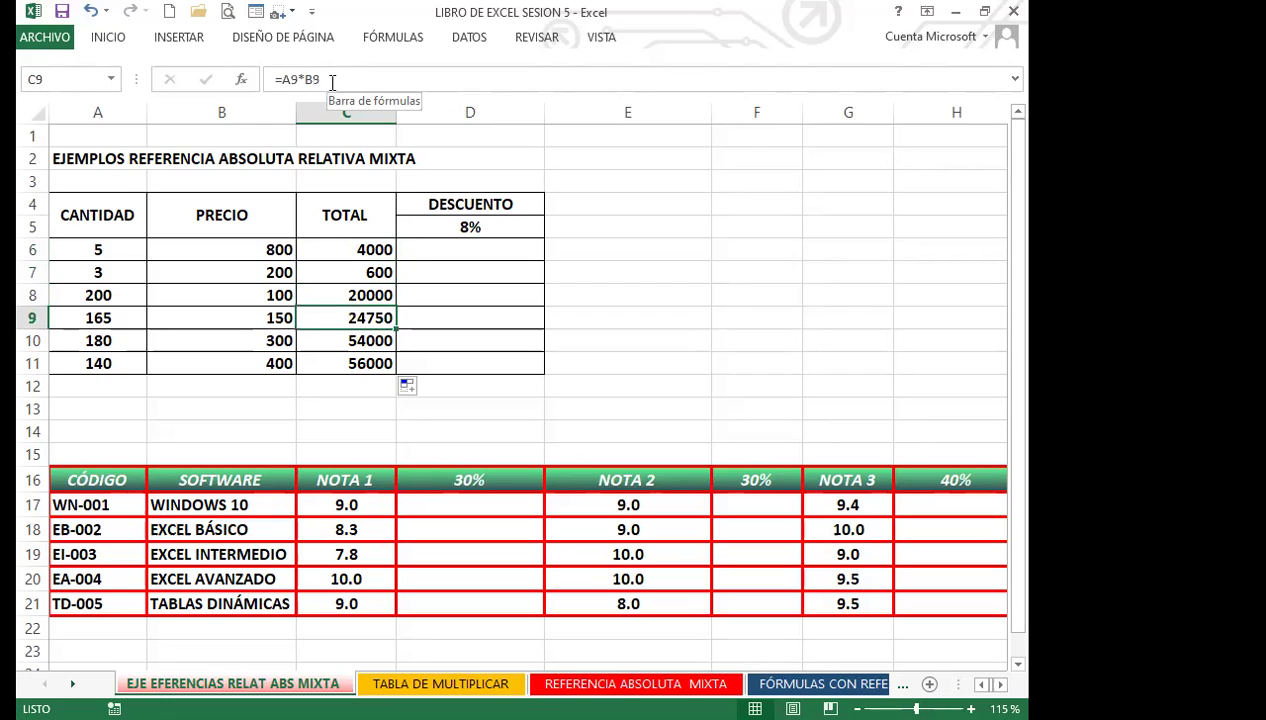
{"action": "key", "text": "Down"}
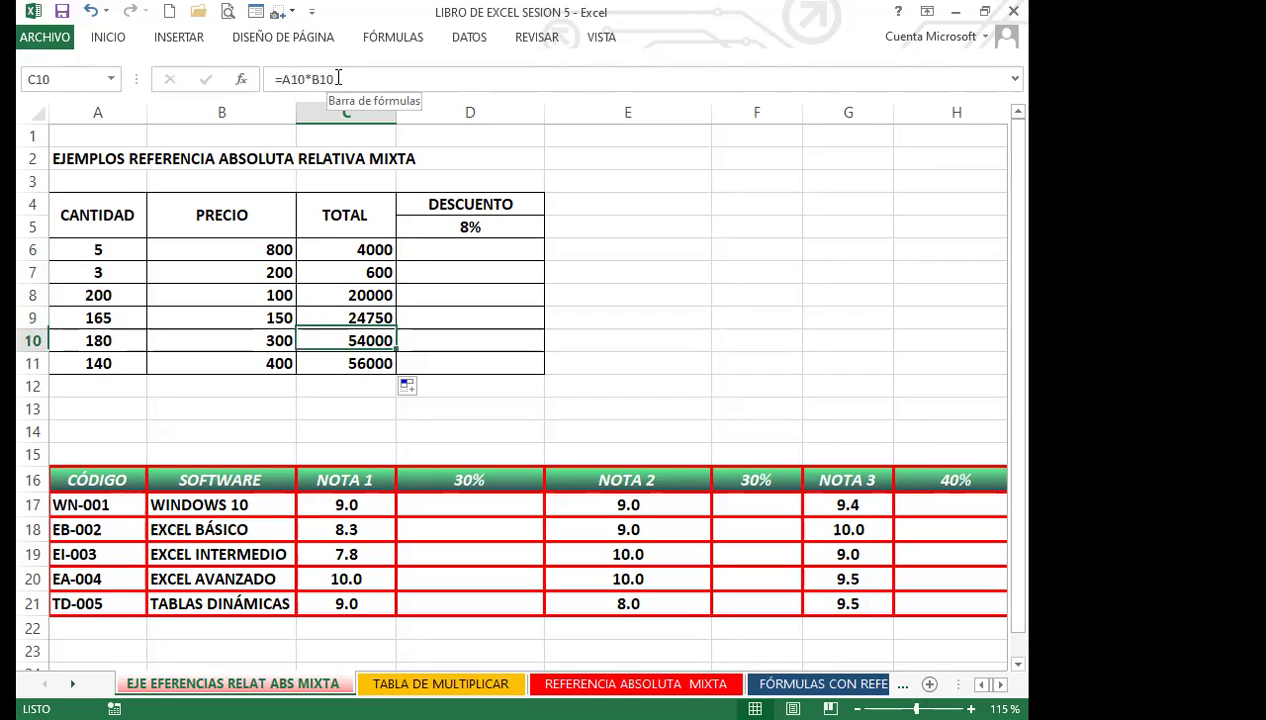
{"action": "key", "text": "Down"}
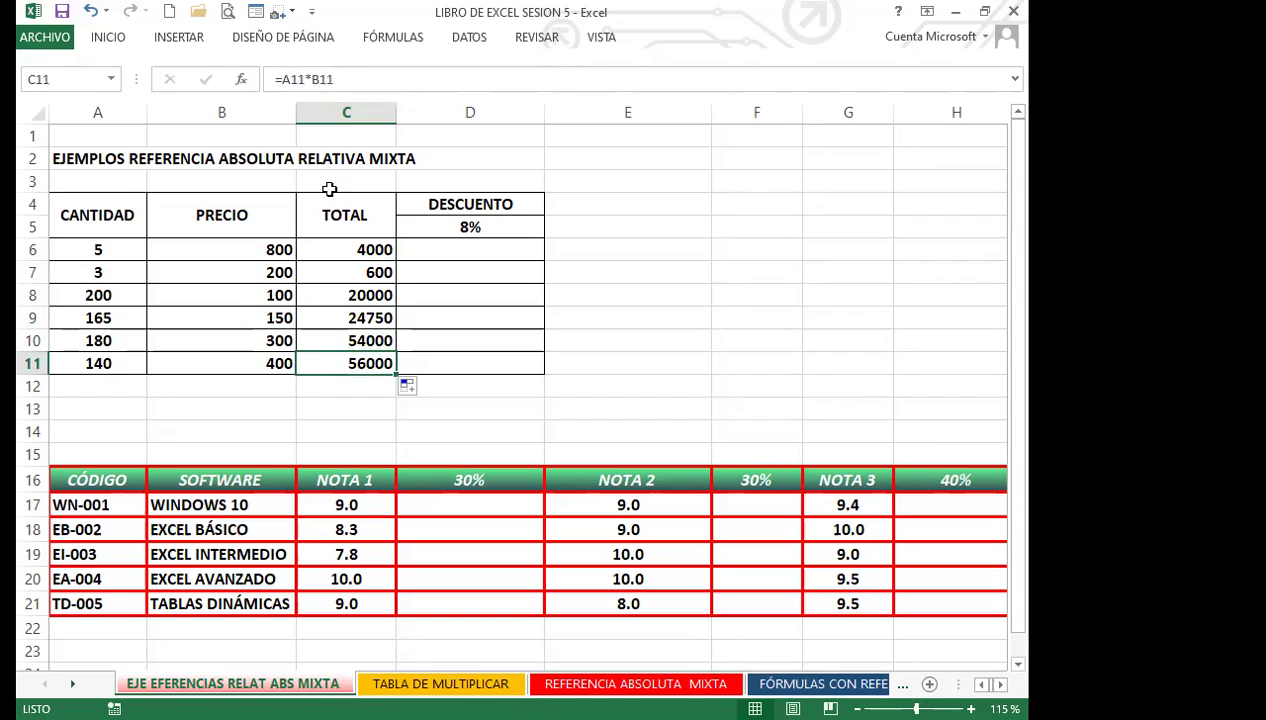
{"action": "left_click", "coordinate": [329, 252]}
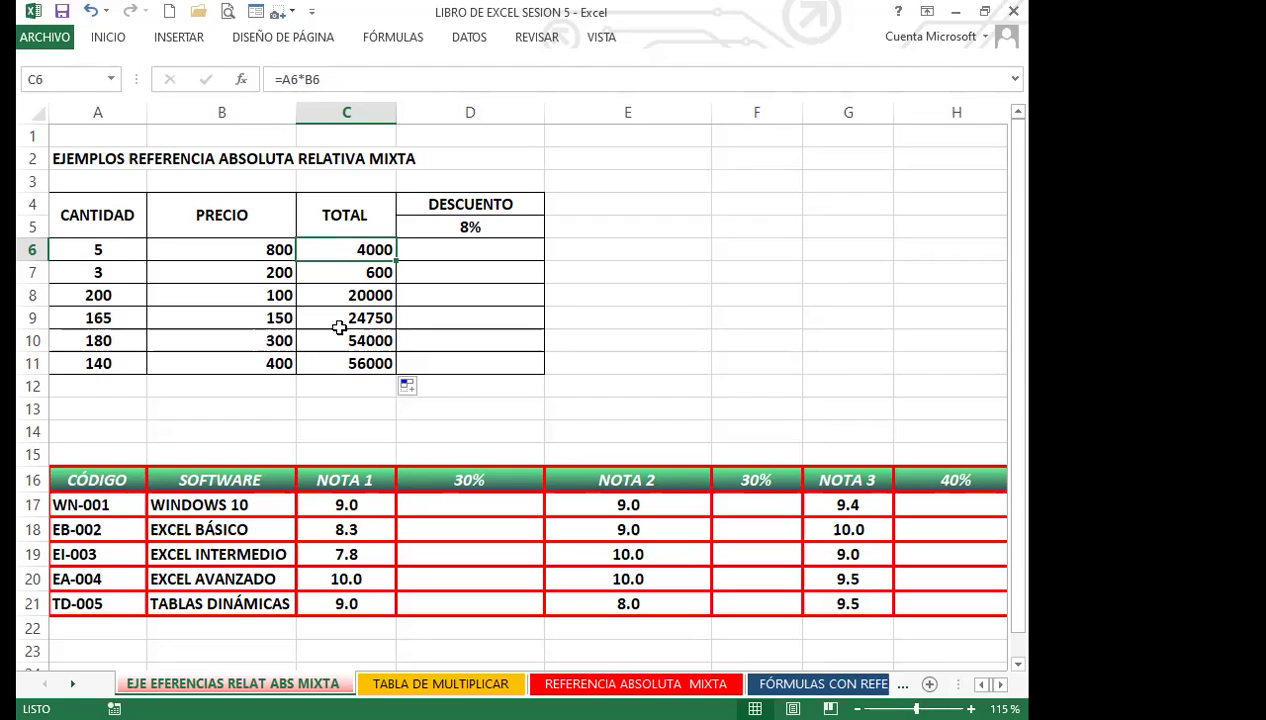
{"action": "left_click", "coordinate": [339, 274]}
{"action": "left_click", "coordinate": [339, 296]}
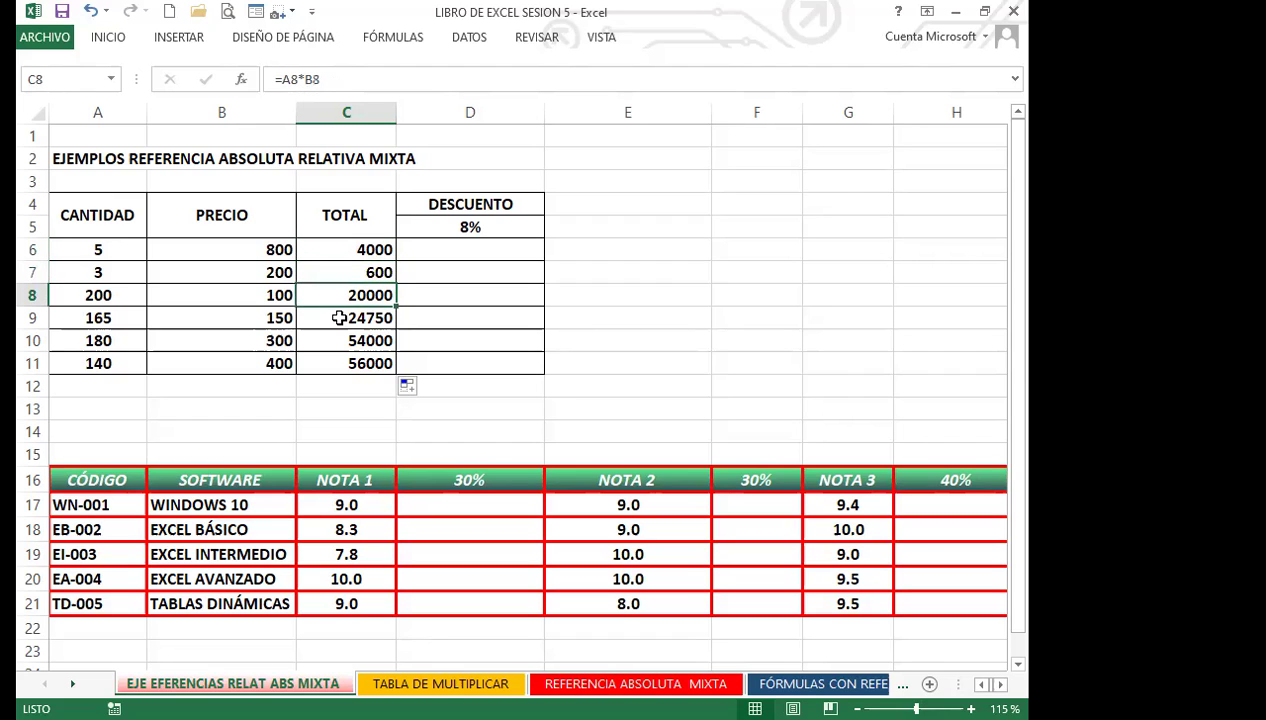
{"action": "left_click", "coordinate": [339, 318]}
{"action": "left_click", "coordinate": [339, 341]}
Fill the C6 formula down through C11 again and reselect C6.
{"action": "left_click", "coordinate": [338, 254]}
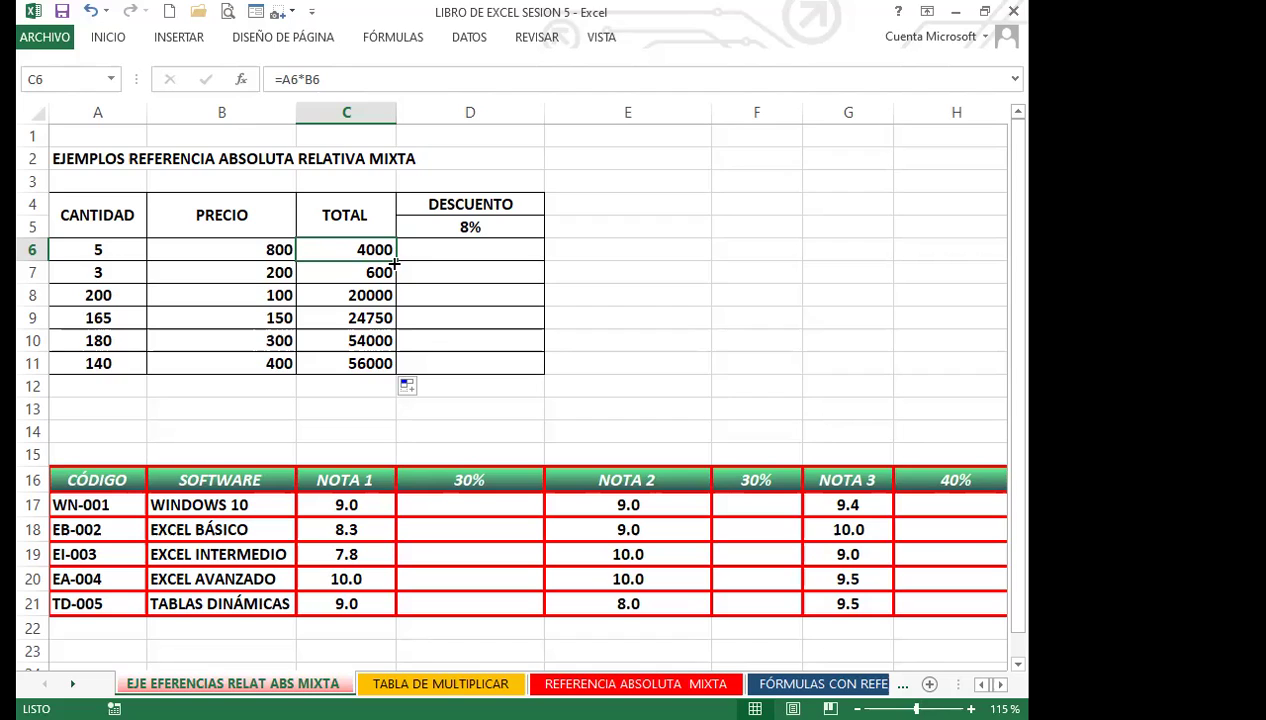
{"action": "left_click_drag", "start_coordinate": [396, 259], "coordinate": [396, 366]}
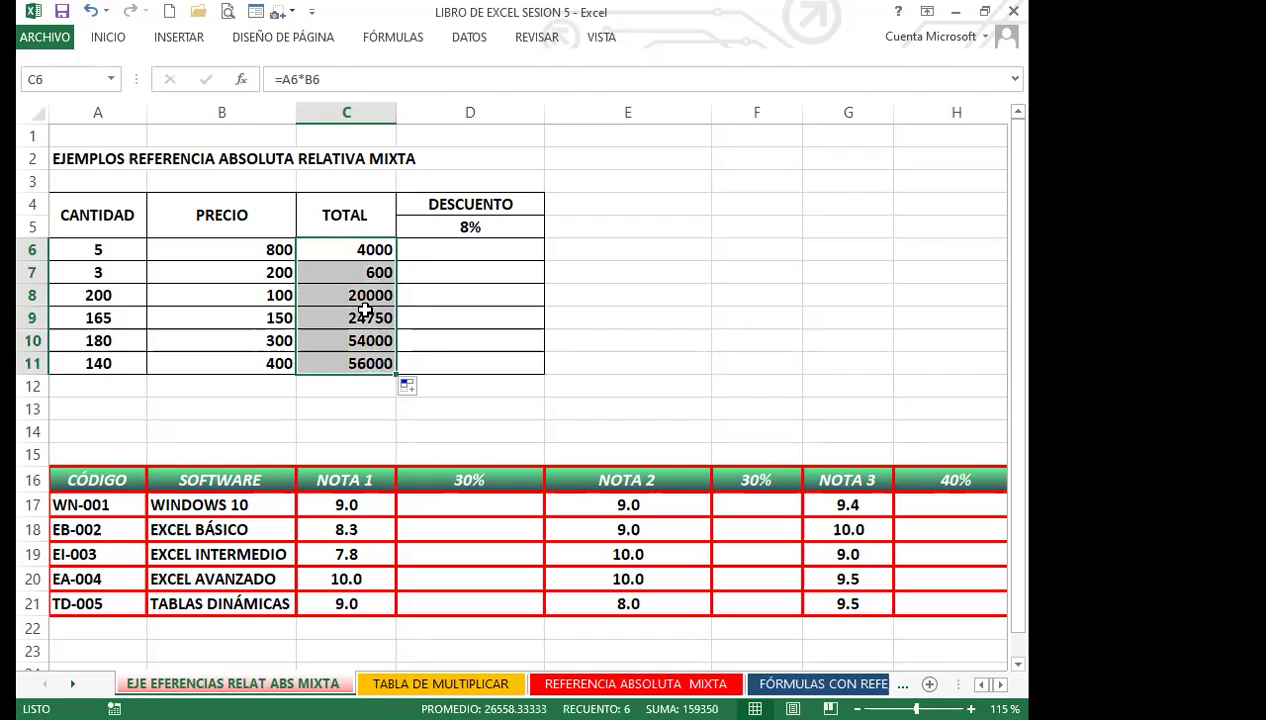
{"action": "left_click", "coordinate": [335, 250]}
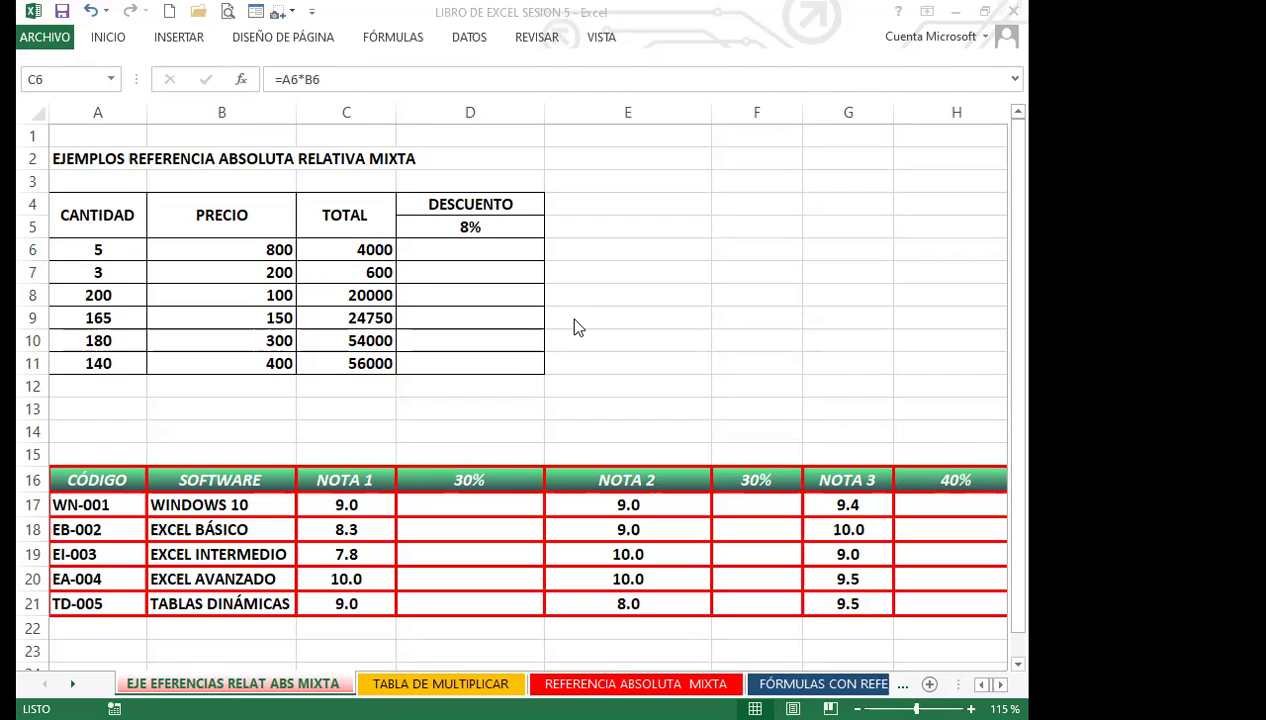
Switch to the slide presentation and show slide 6 on absolute references.
{"action": "left_click", "coordinate": [342, 254]}
{"action": "key", "text": "alt+Tab"}
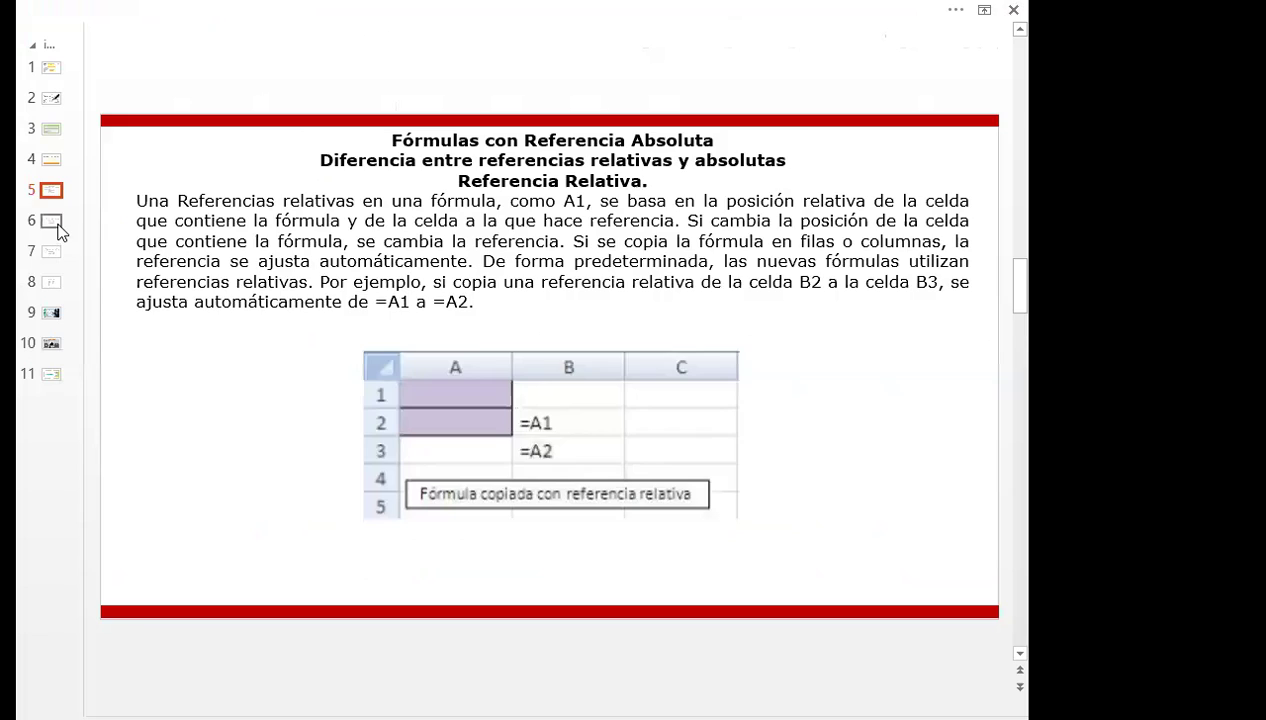
{"action": "left_click", "coordinate": [50, 222]}
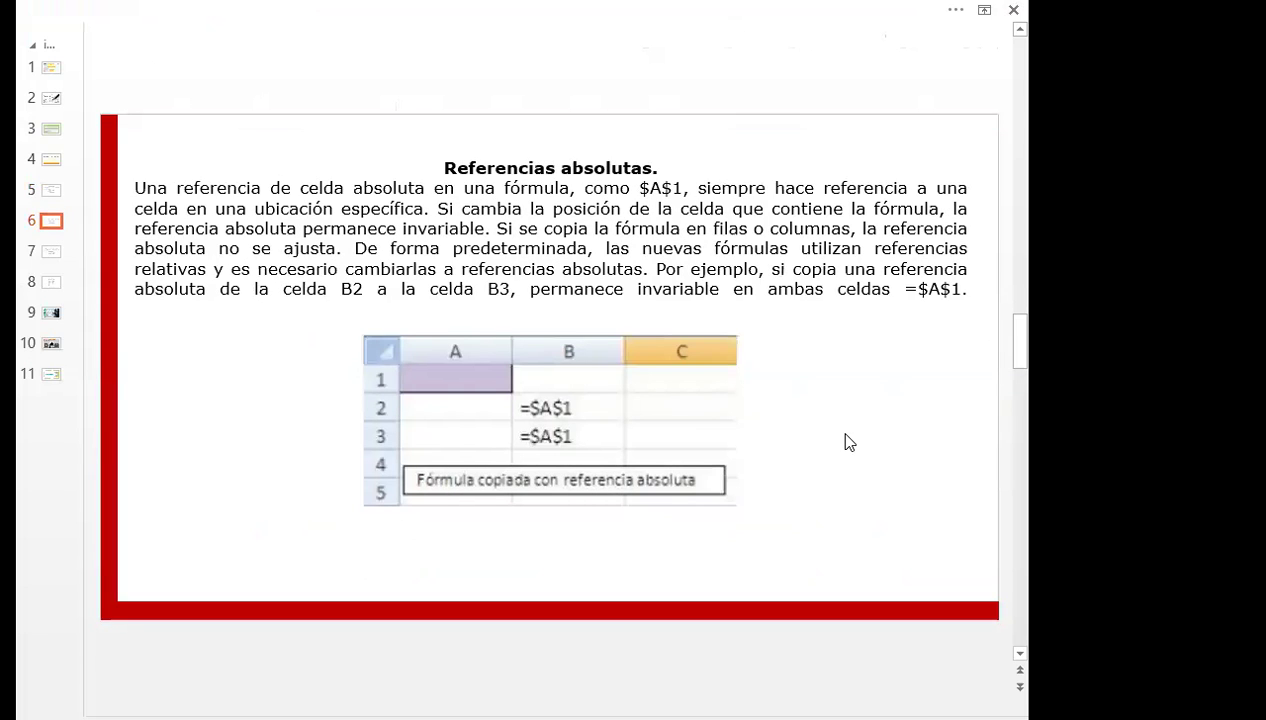
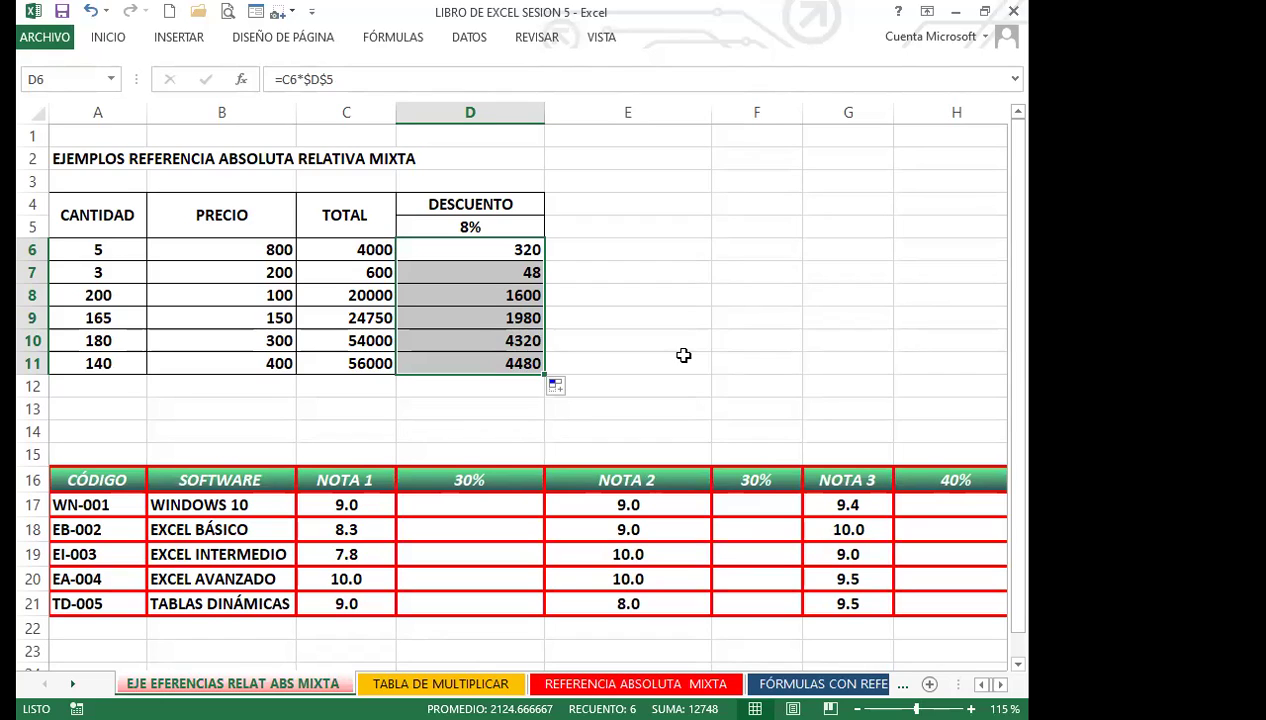
Narrow columns D, E, G and H so the grades table fits through NOTA FINAL, and select the WINDOWS 10 NOTA 1 cell.
{"action": "scroll", "coordinate": [641, 382], "scroll_direction": "down", "scroll_amount": 1}
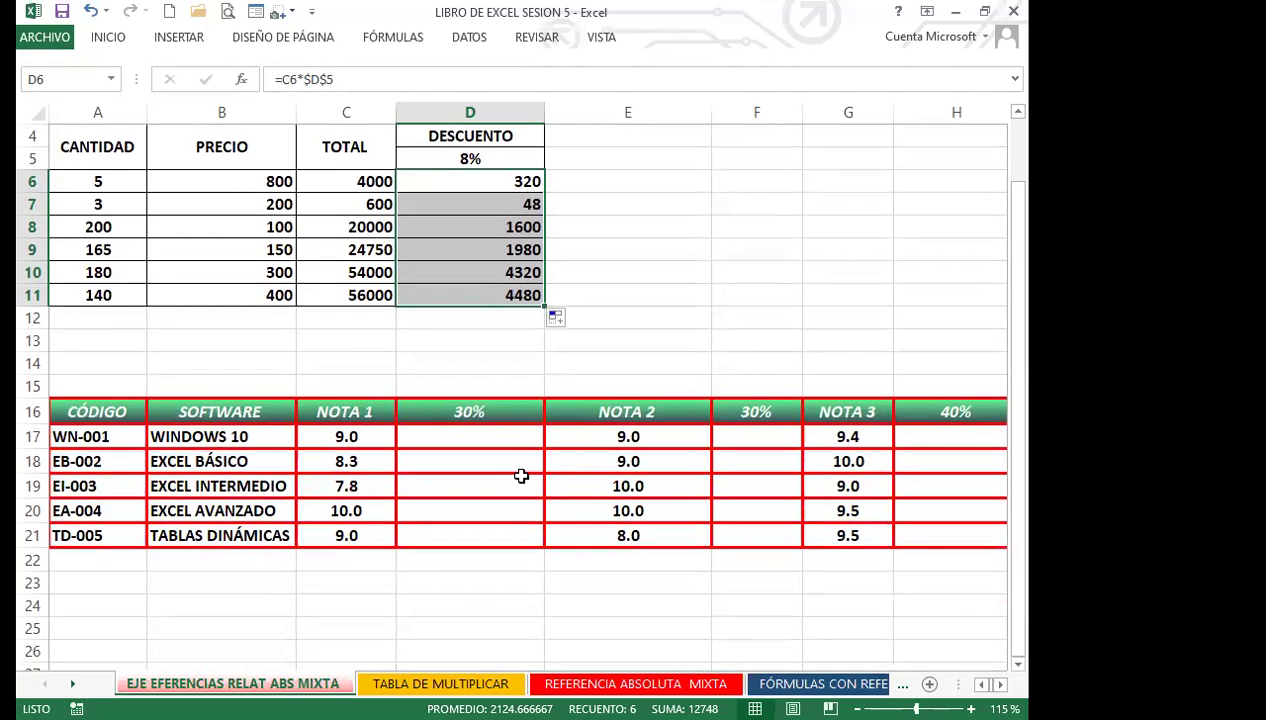
{"action": "left_click", "coordinate": [518, 482]}
{"action": "left_click", "coordinate": [508, 438]}
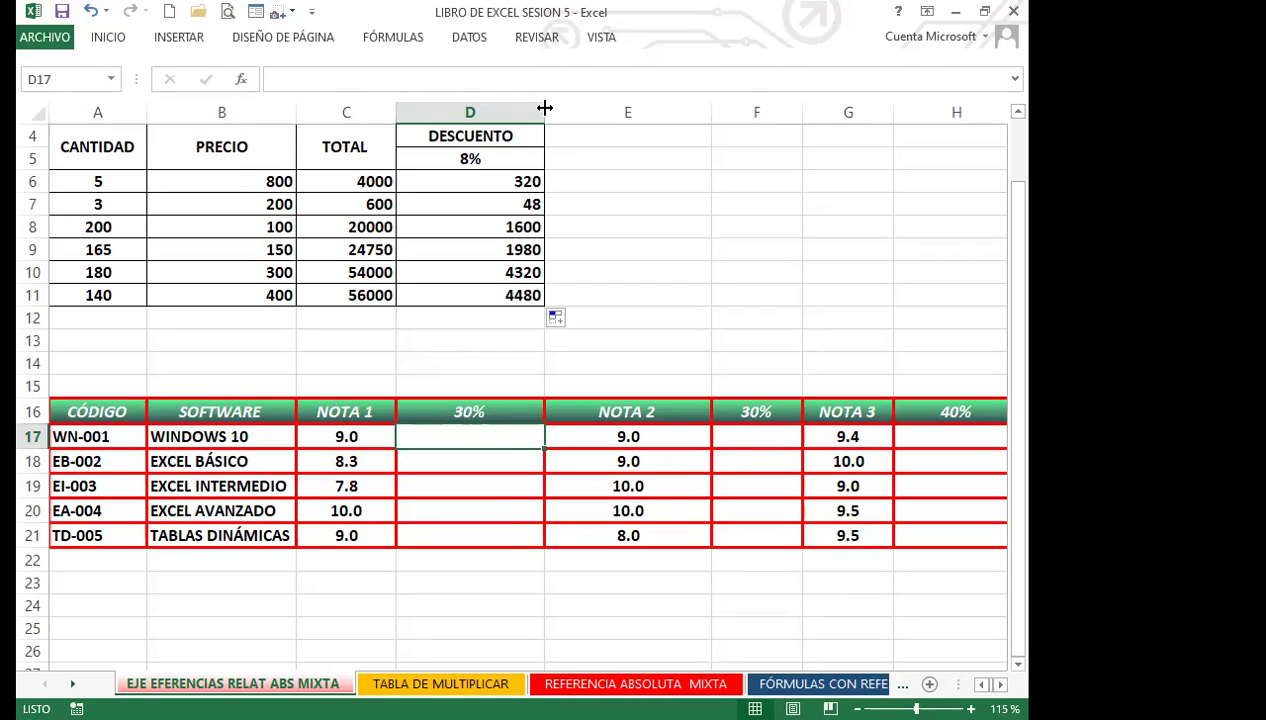
{"action": "left_click_drag", "start_coordinate": [545, 107], "coordinate": [505, 110]}
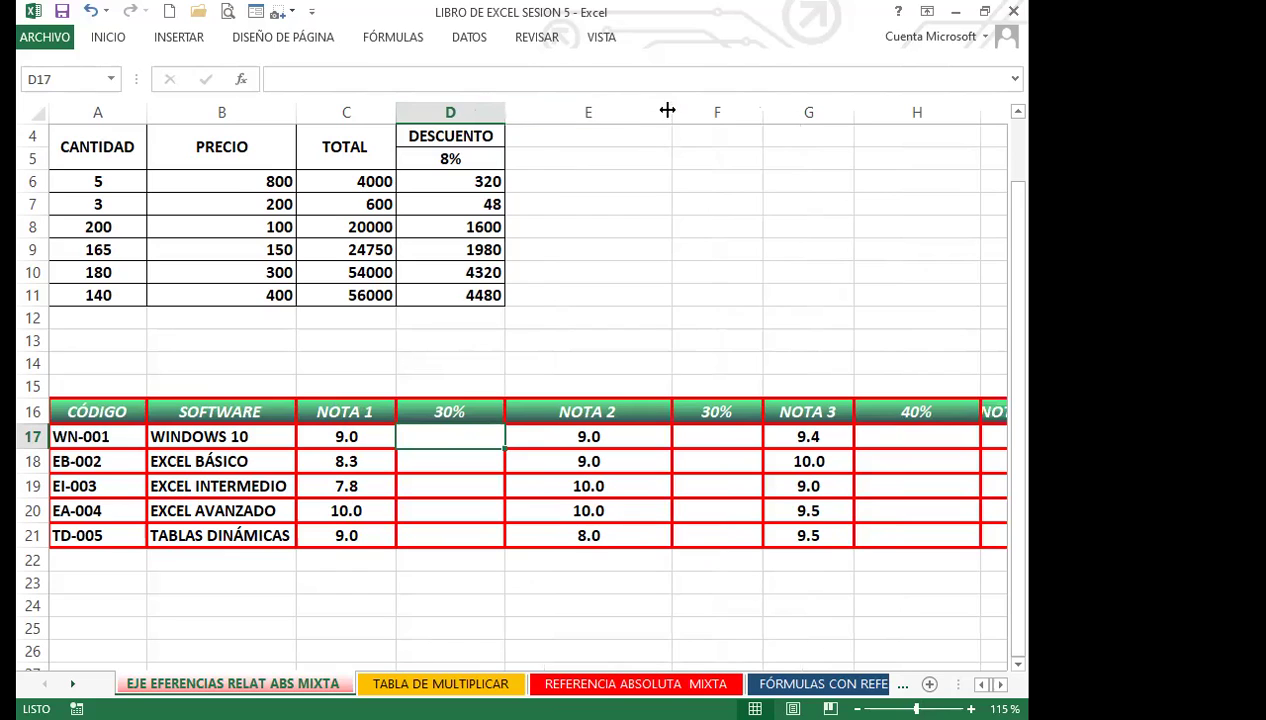
{"action": "left_click_drag", "start_coordinate": [669, 110], "coordinate": [625, 111]}
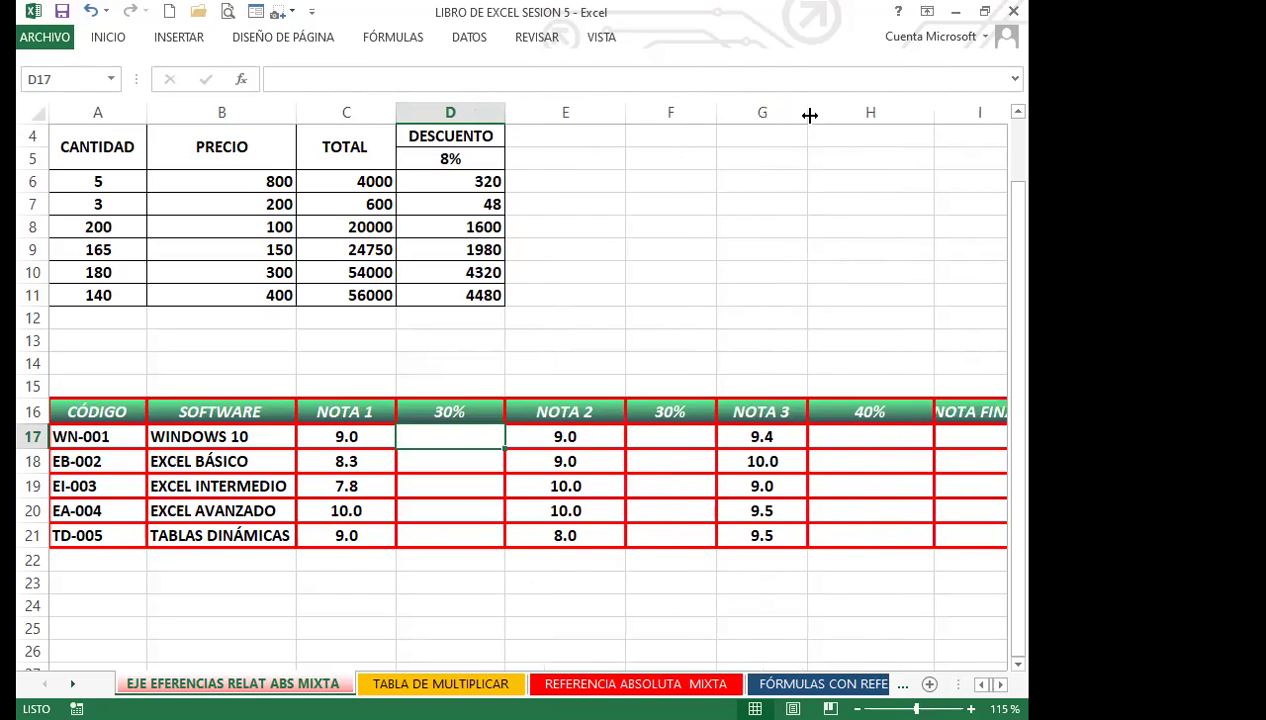
{"action": "left_click_drag", "start_coordinate": [810, 116], "coordinate": [797, 116]}
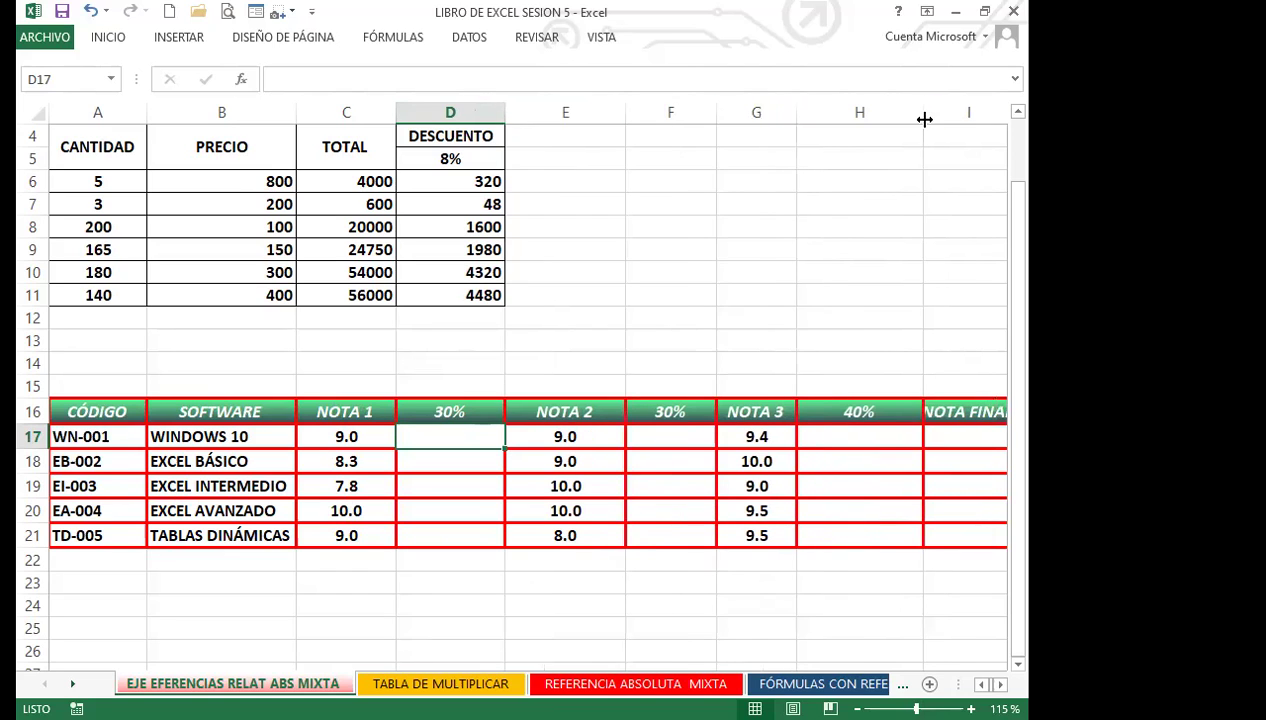
{"action": "left_click_drag", "start_coordinate": [924, 119], "coordinate": [897, 121]}
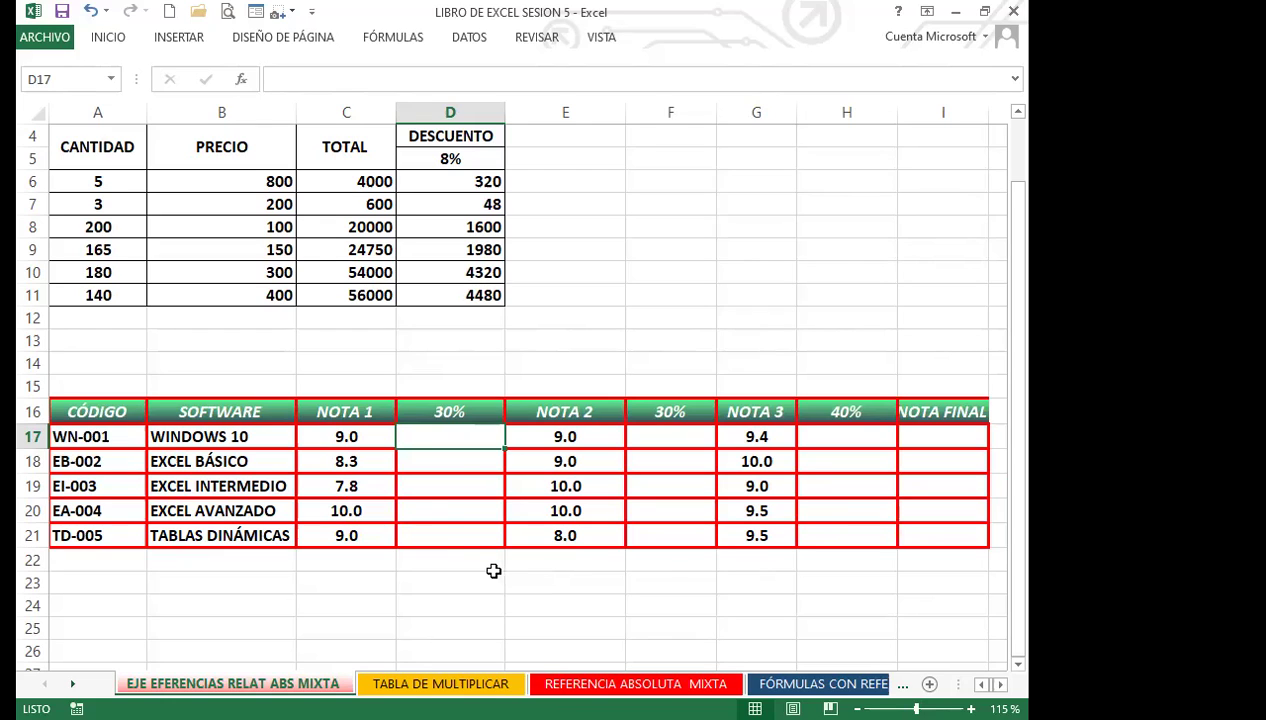
{"action": "left_click", "coordinate": [366, 440]}
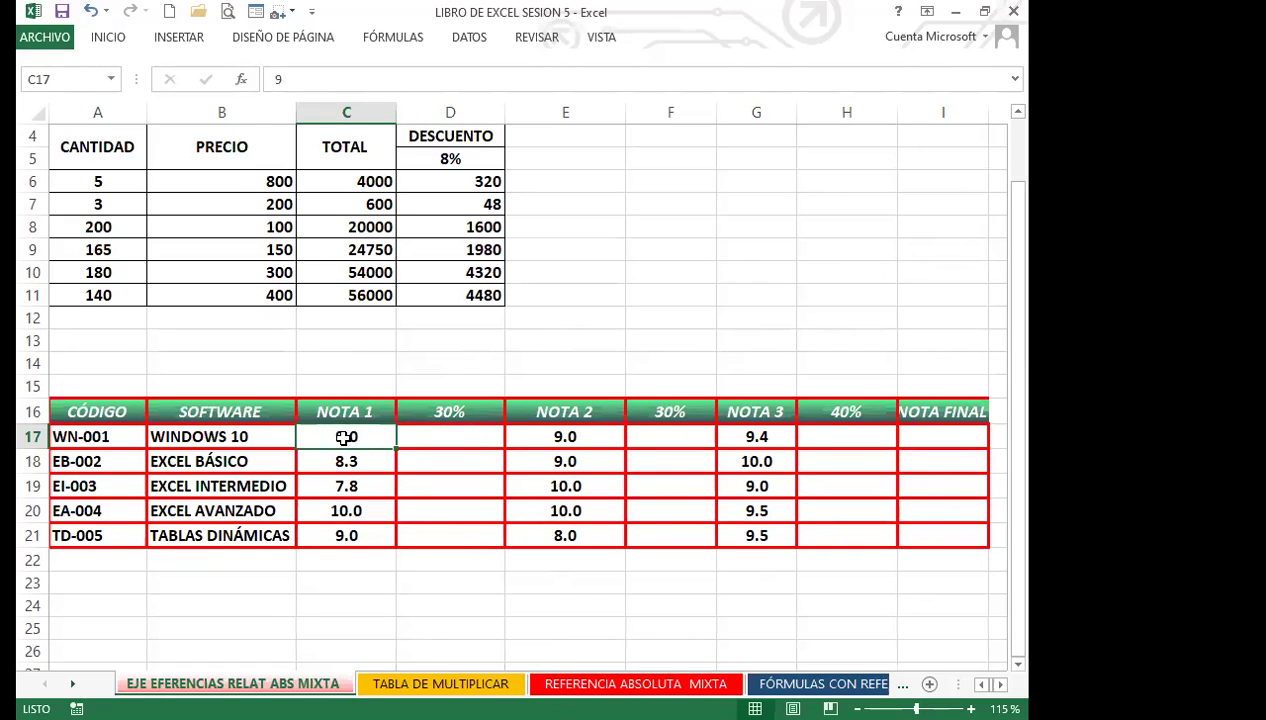
Enter the formula =C17*30% in D17 to weight the WINDOWS 10 NOTA 1 grade.
{"action": "left_click", "coordinate": [430, 432]}
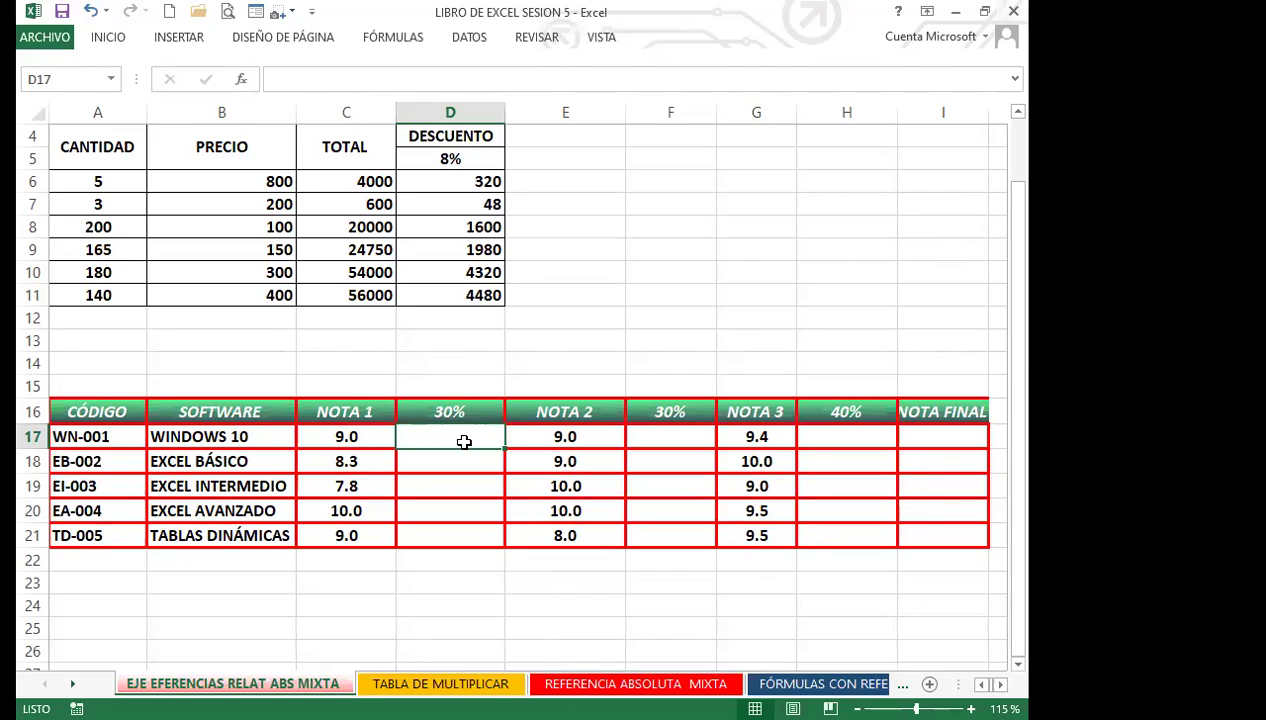
{"action": "type", "text": "="}
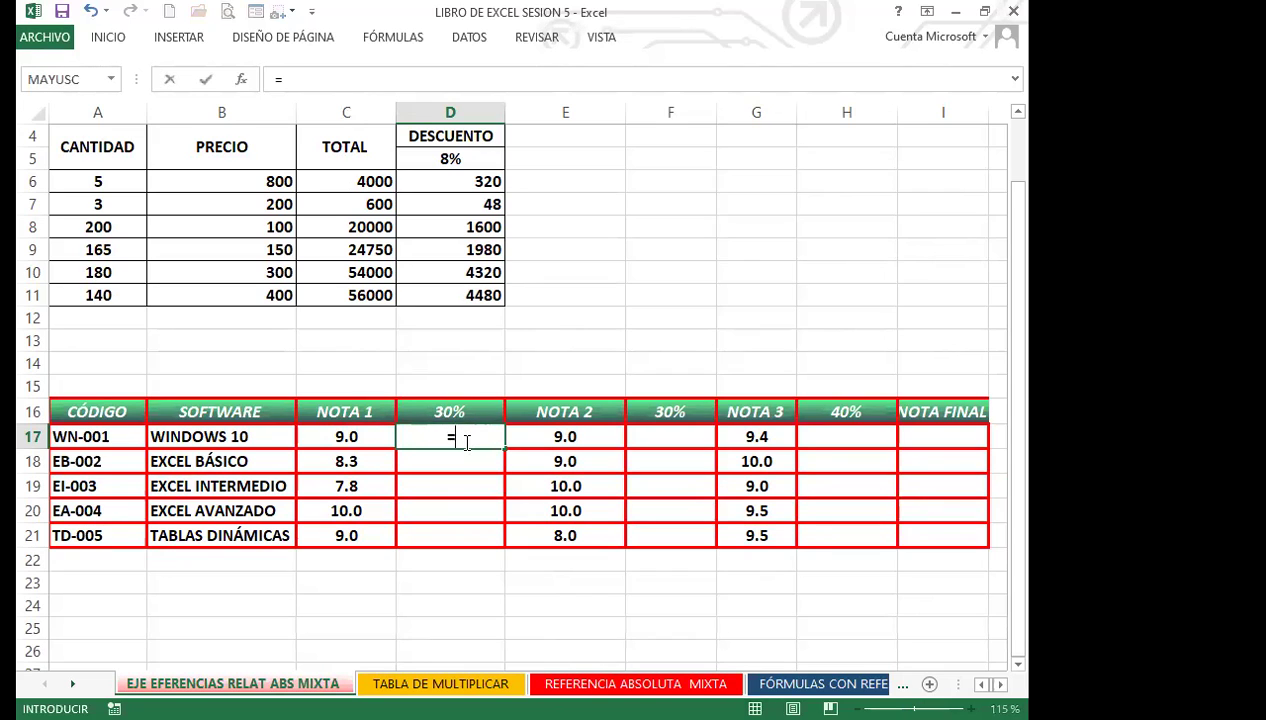
{"action": "left_click", "coordinate": [346, 436]}
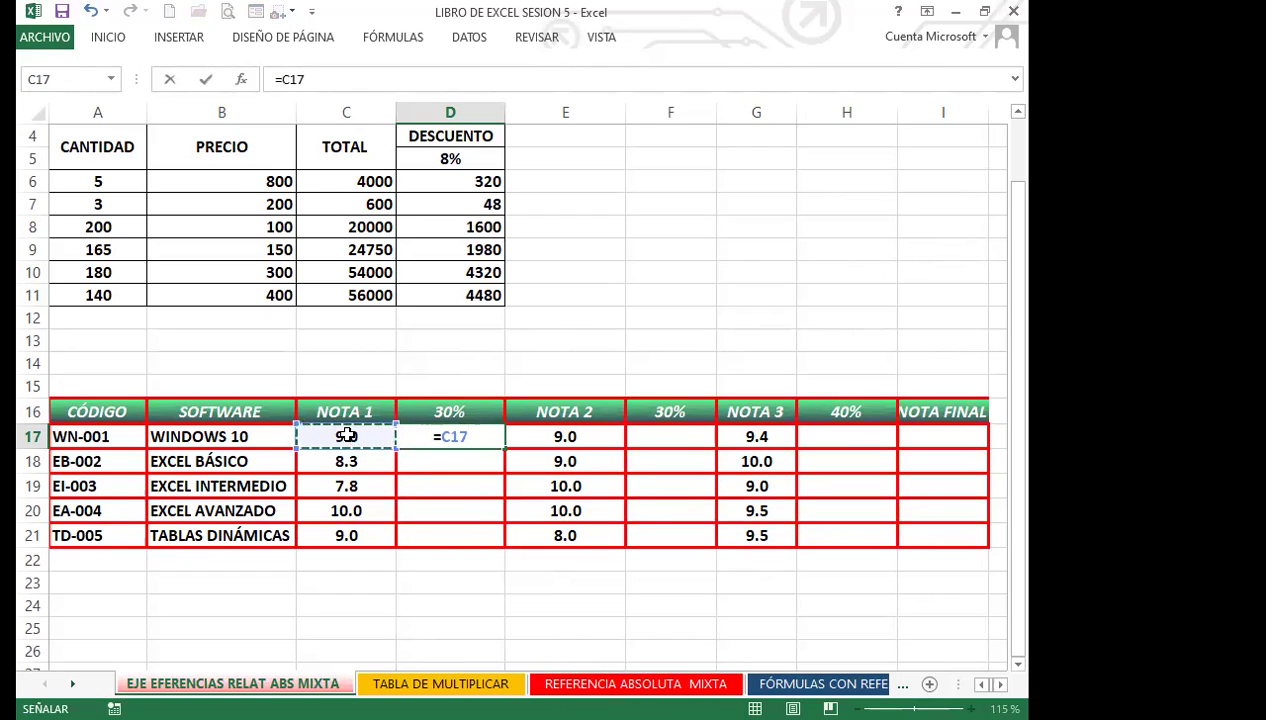
{"action": "type", "text": "*30"}
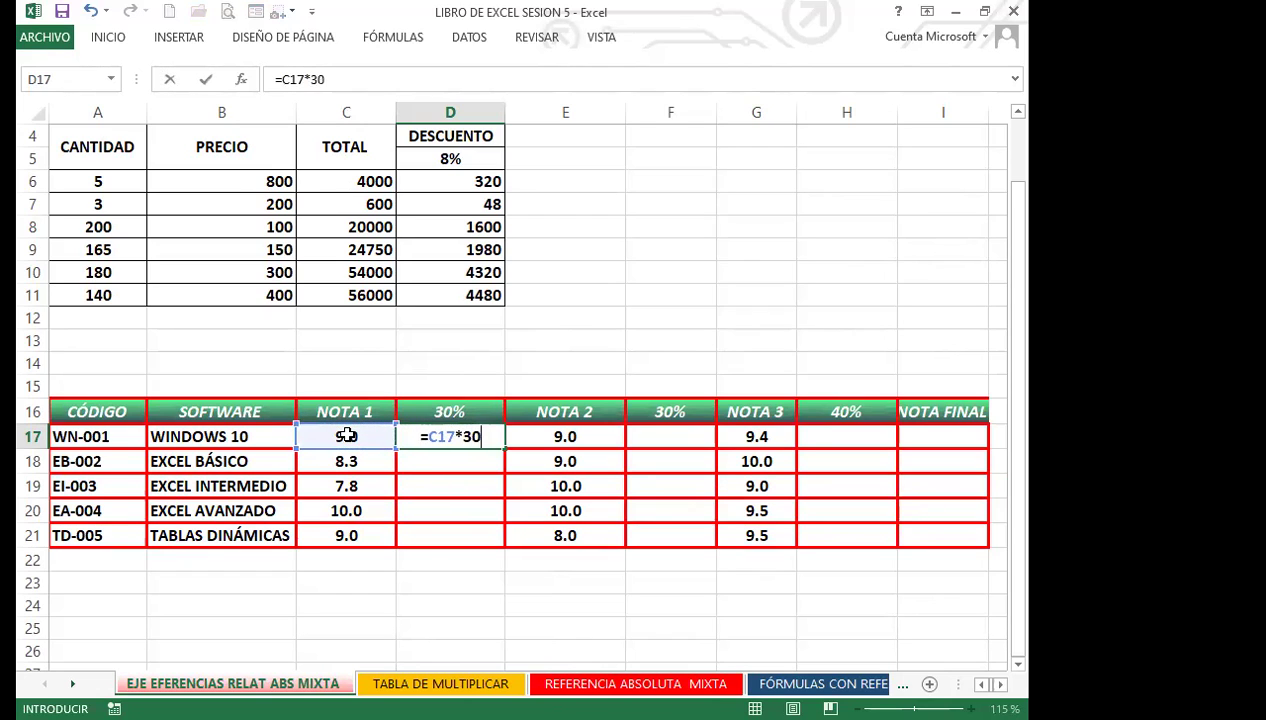
{"action": "type", "text": "%"}
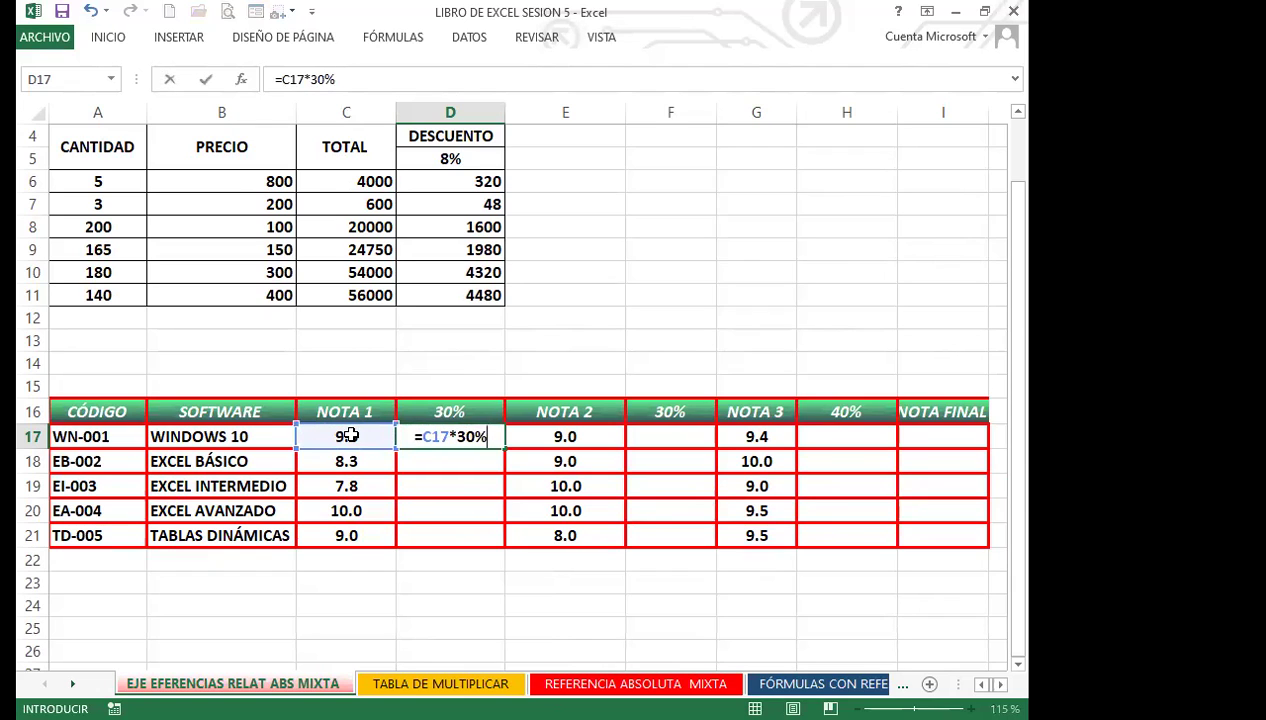
{"action": "key", "text": "Return"}
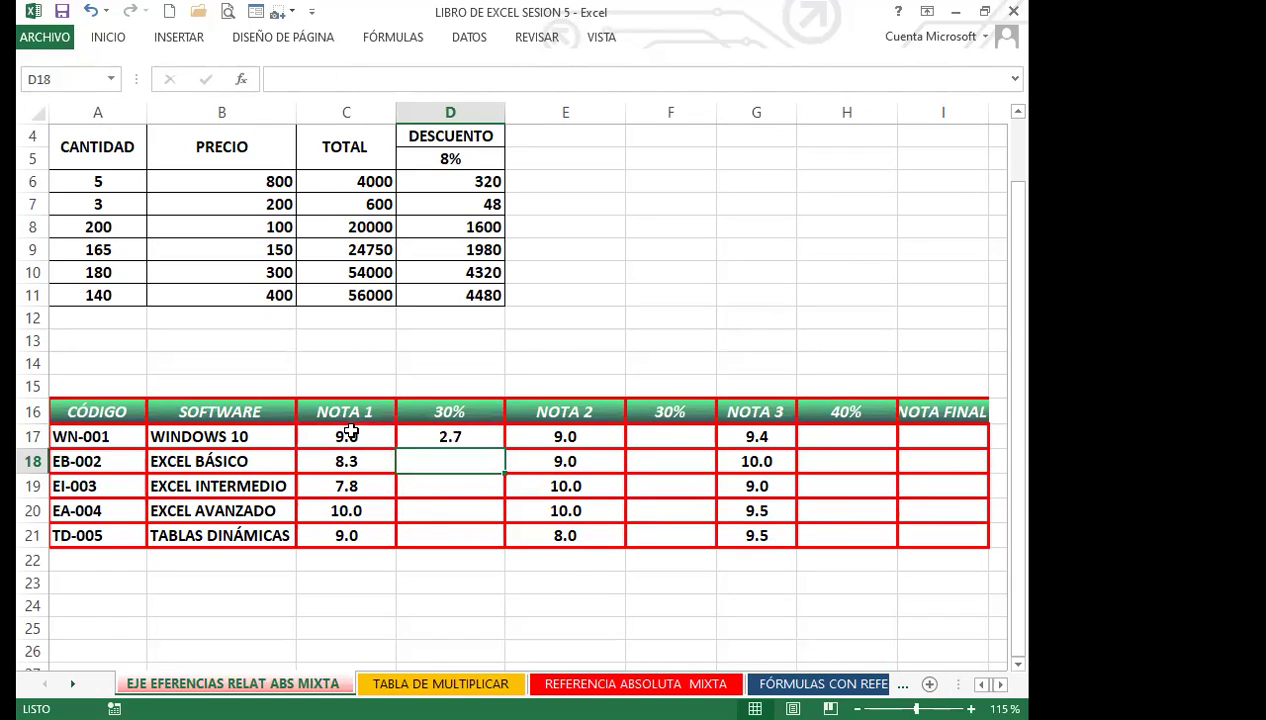
Fill the D17 formula down through D21 and reselect D17.
{"action": "left_click", "coordinate": [452, 436]}
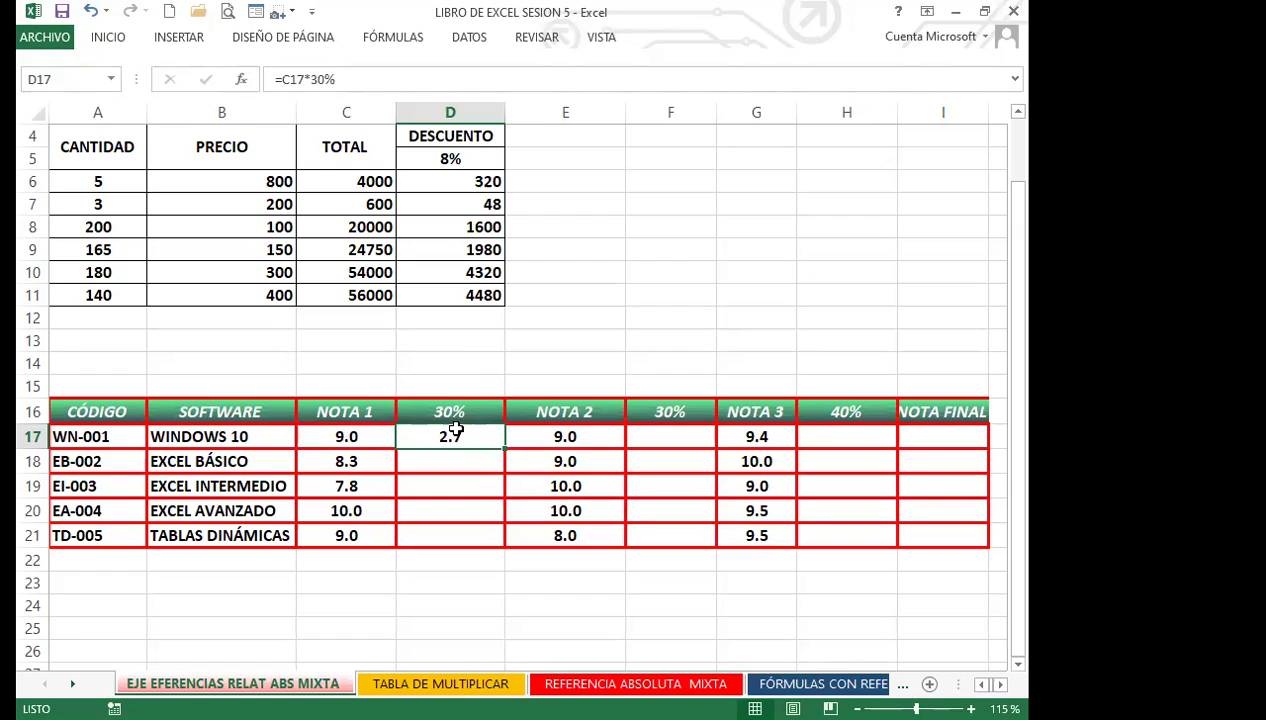
{"action": "left_click_drag", "start_coordinate": [507, 450], "coordinate": [503, 538]}
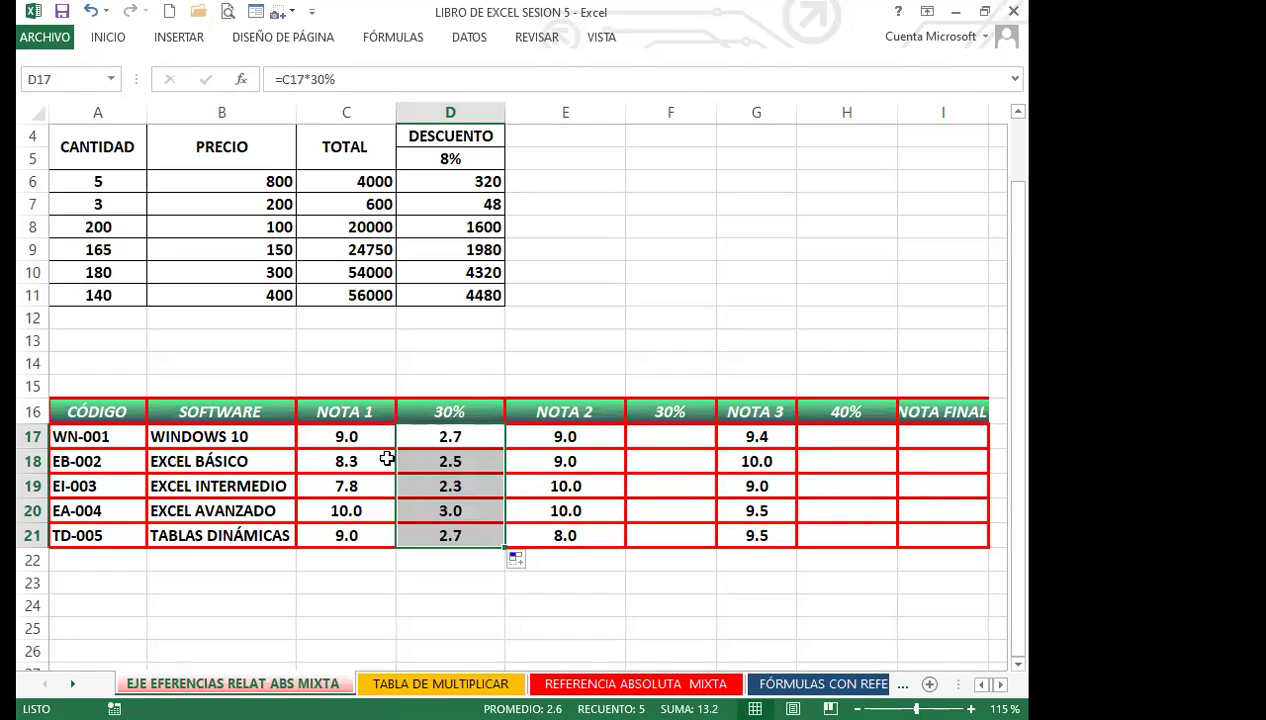
{"action": "left_click", "coordinate": [473, 437]}
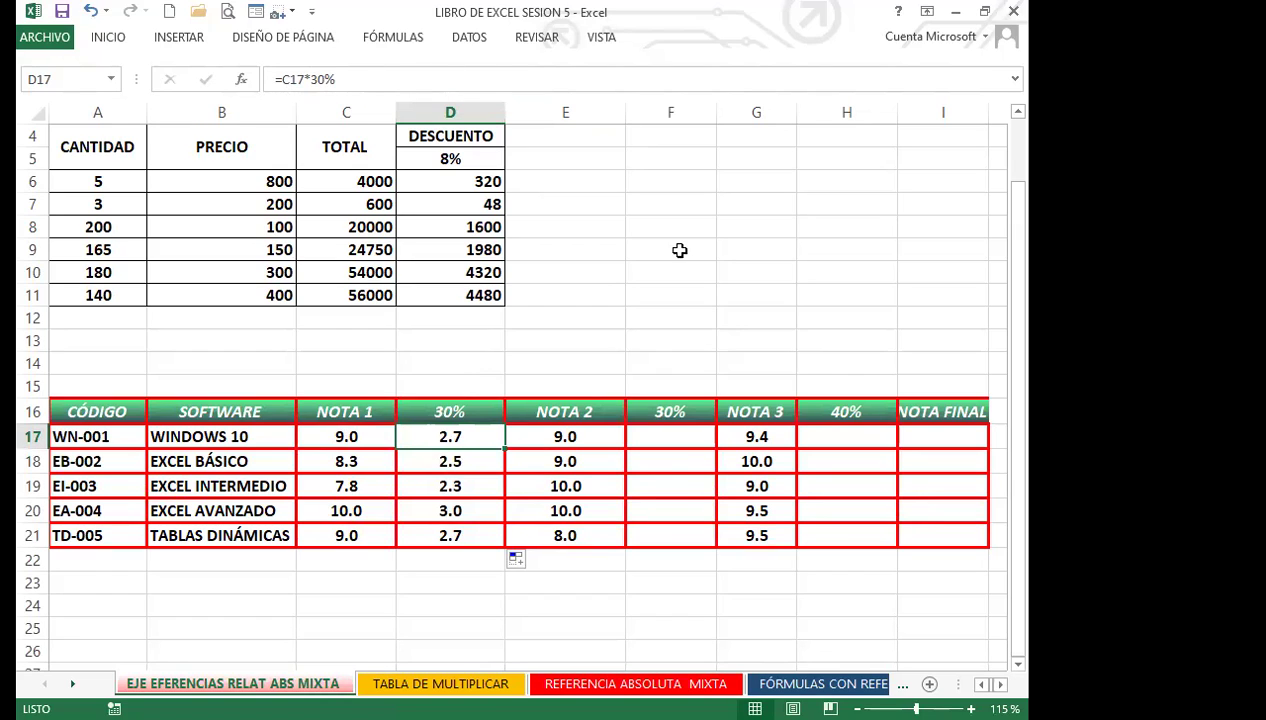
Enter the formula =E17*$F$16 in F17, with an absolute reference to the 30% header above NOTA 2's weighted grades.
{"action": "left_click", "coordinate": [668, 435]}
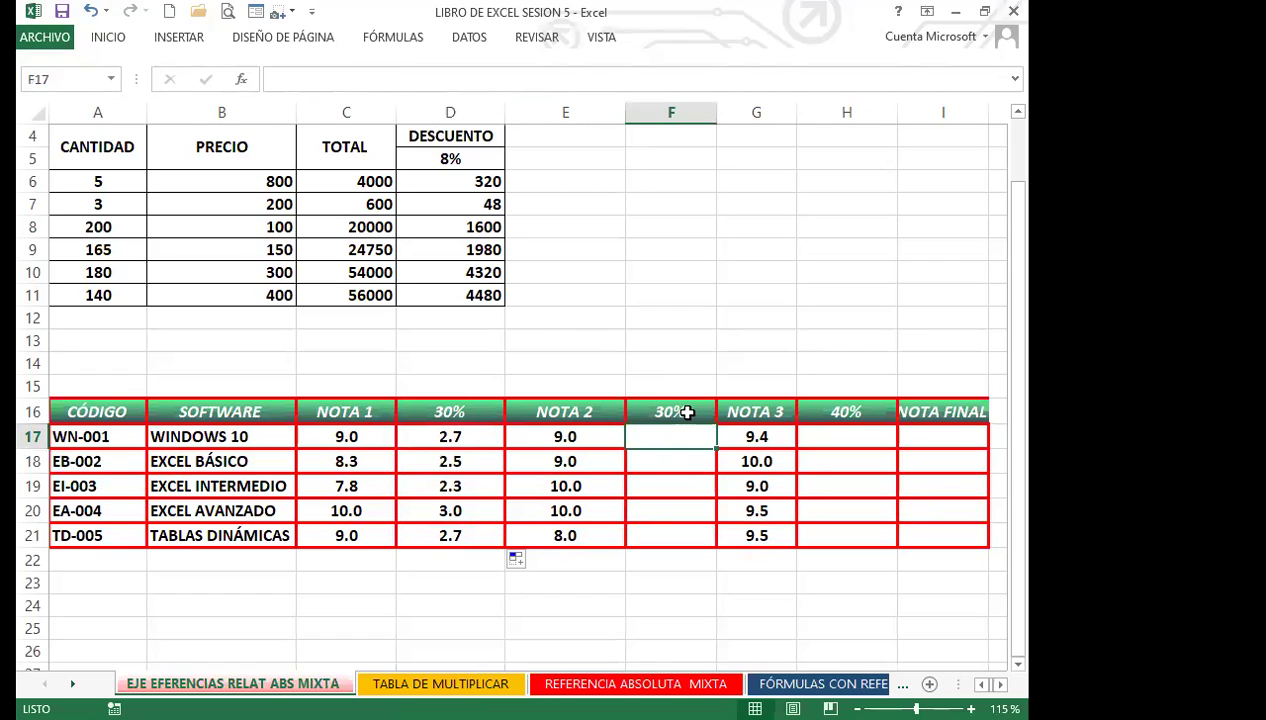
{"action": "left_click", "coordinate": [669, 411]}
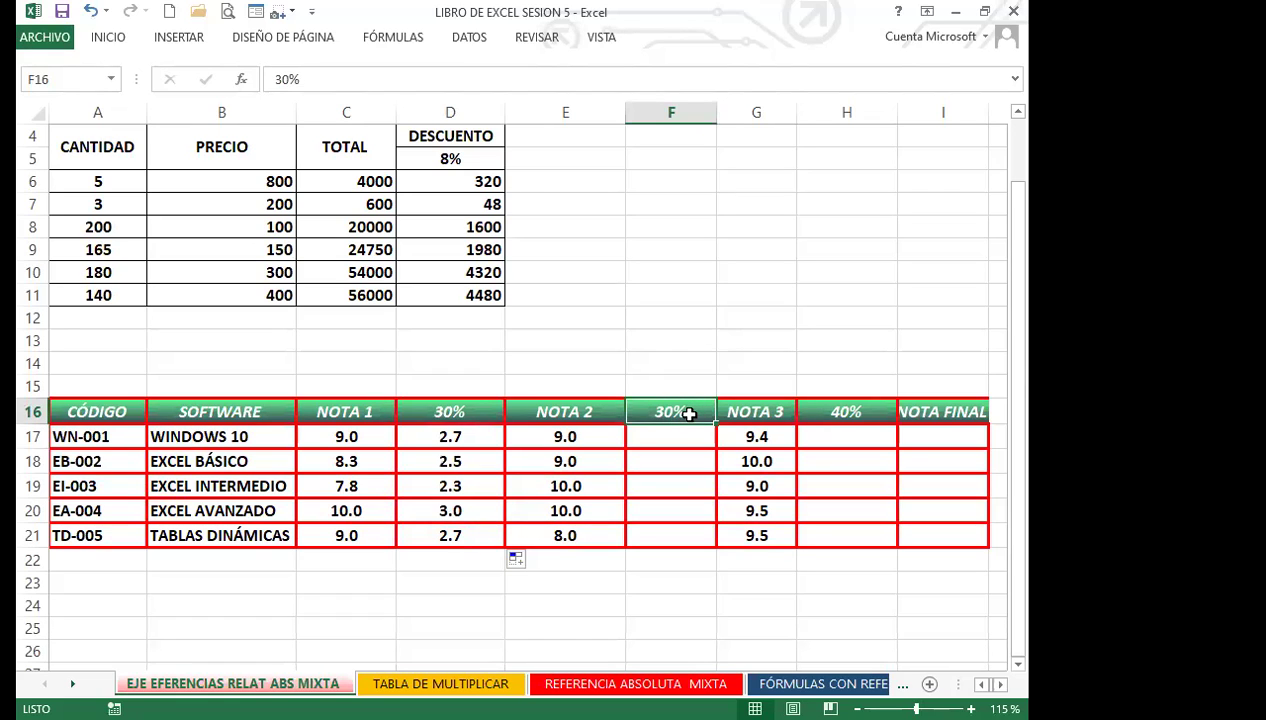
{"action": "left_click", "coordinate": [672, 436]}
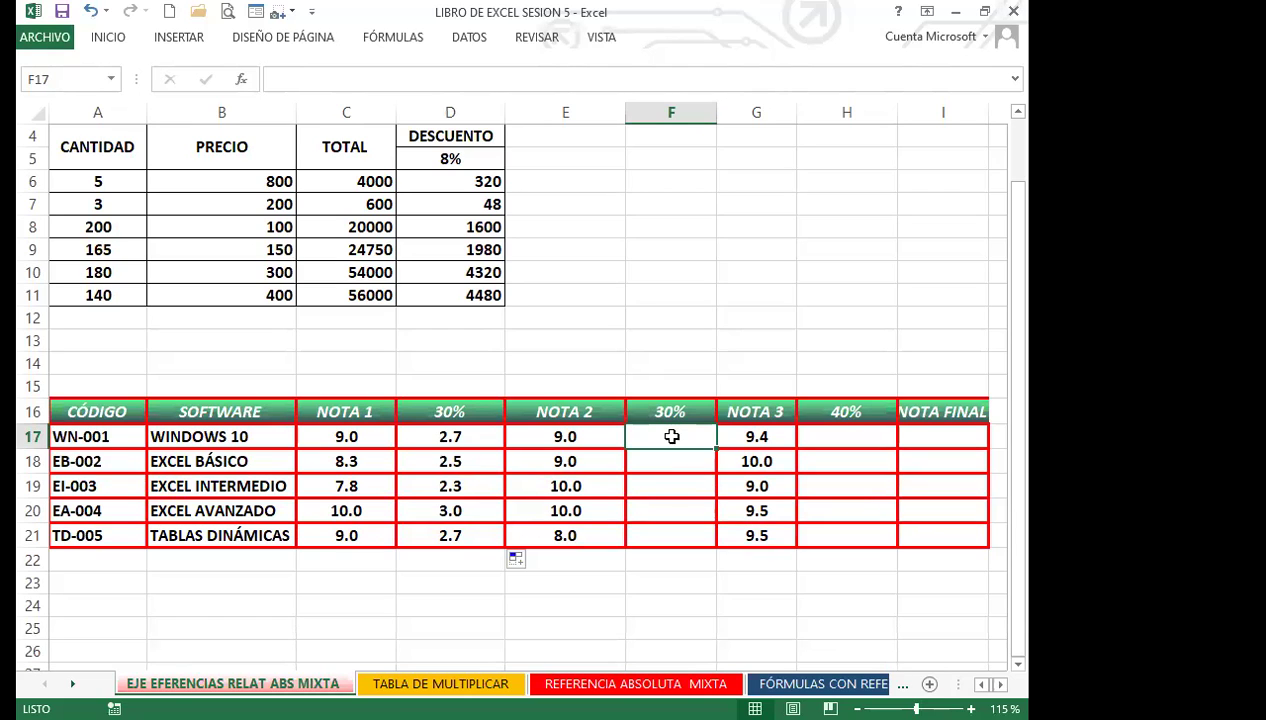
{"action": "type", "text": "="}
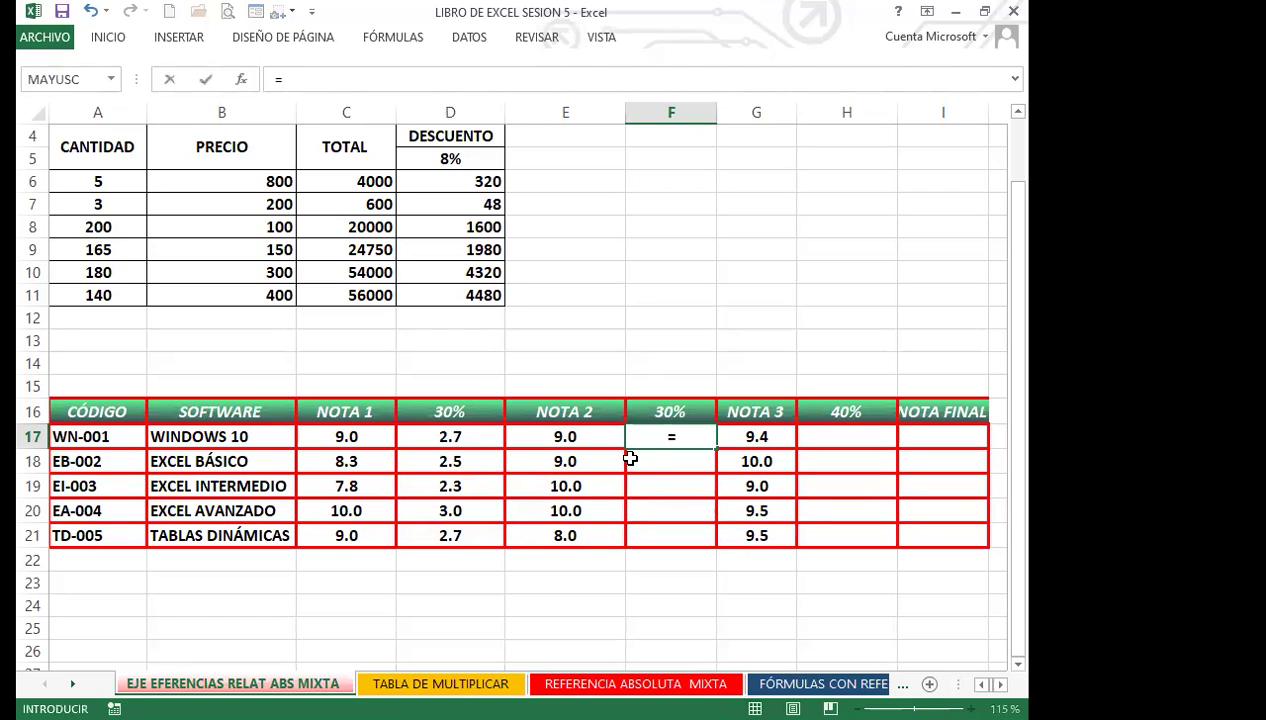
{"action": "left_click", "coordinate": [557, 437]}
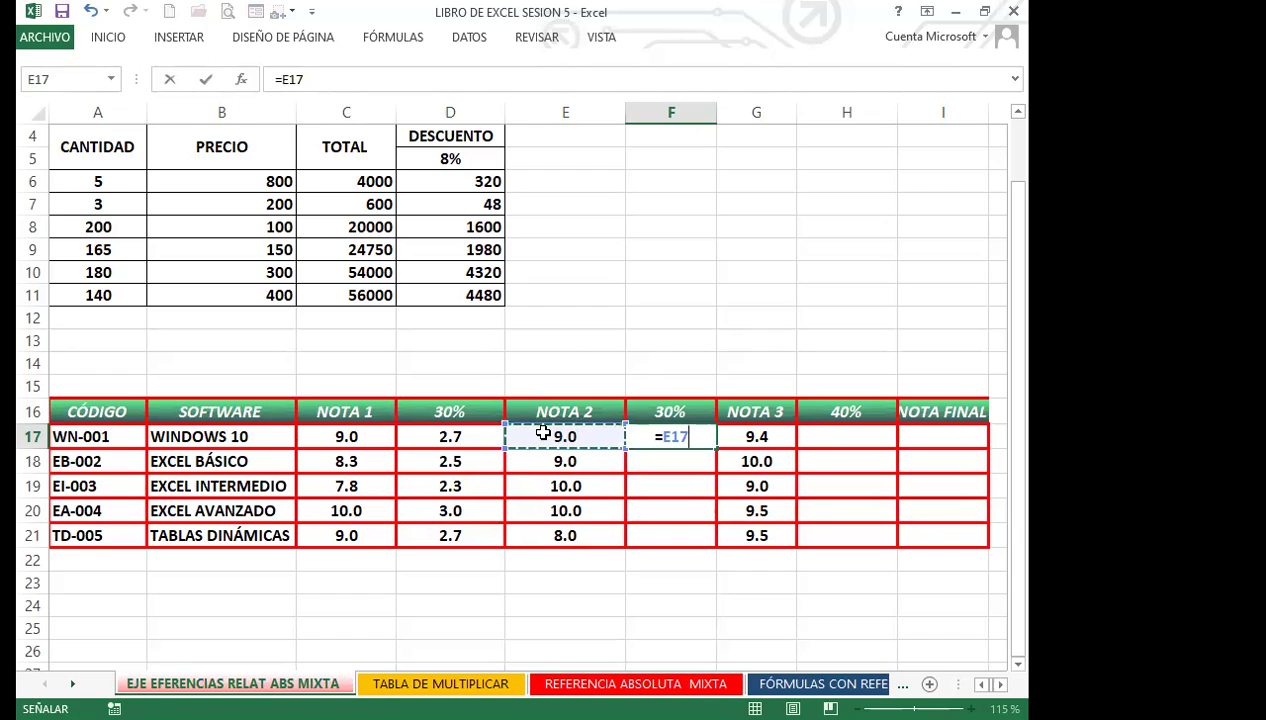
{"action": "type", "text": "*"}
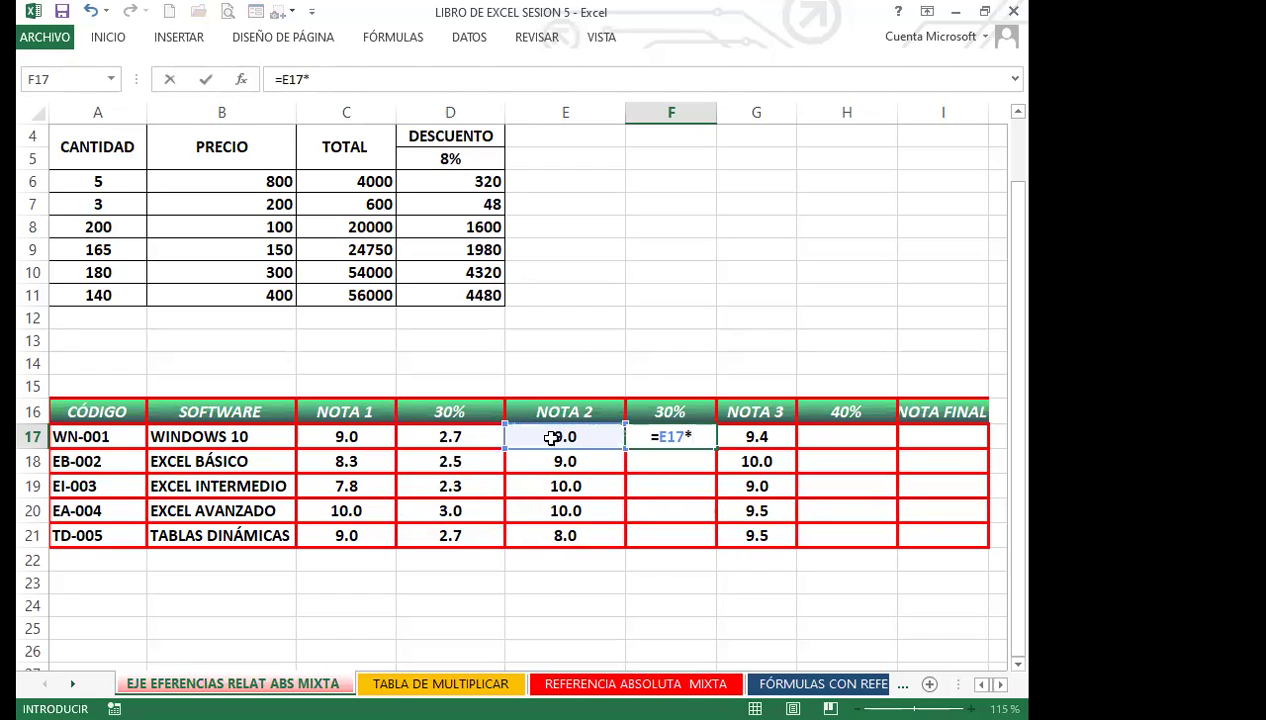
{"action": "left_click", "coordinate": [655, 412]}
{"action": "key", "text": "F4"}
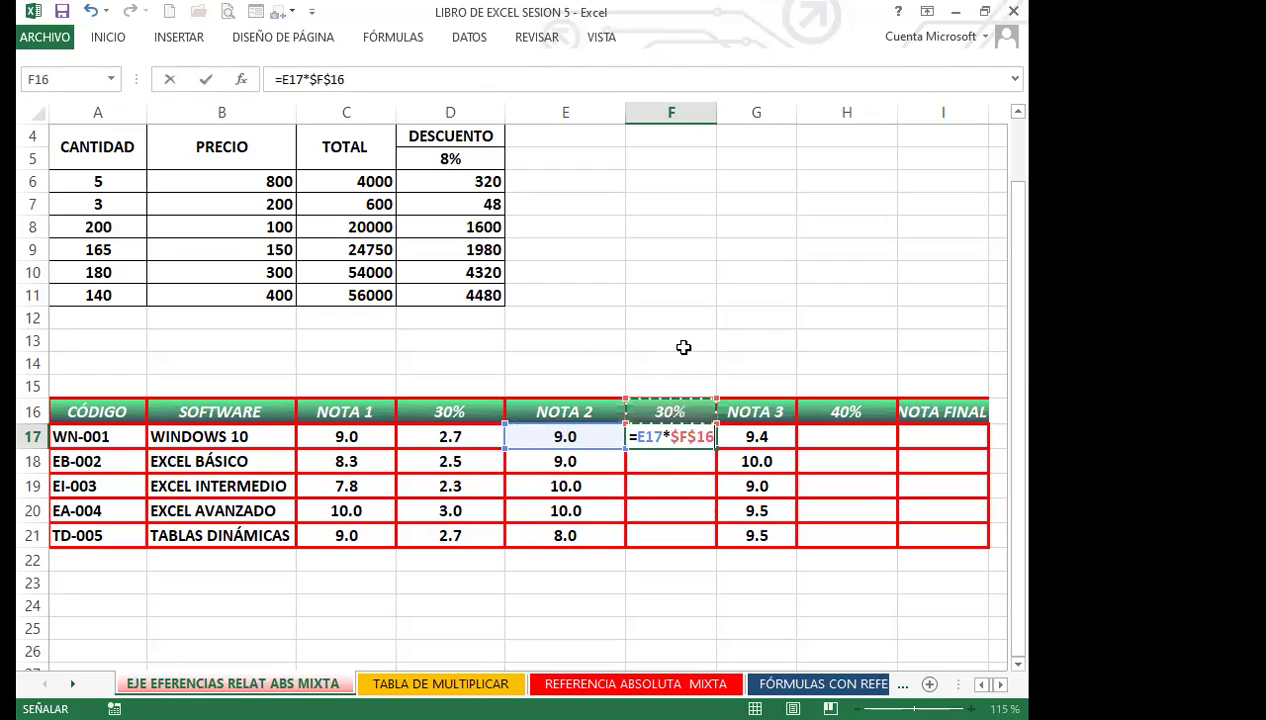
{"action": "key", "text": "Return"}
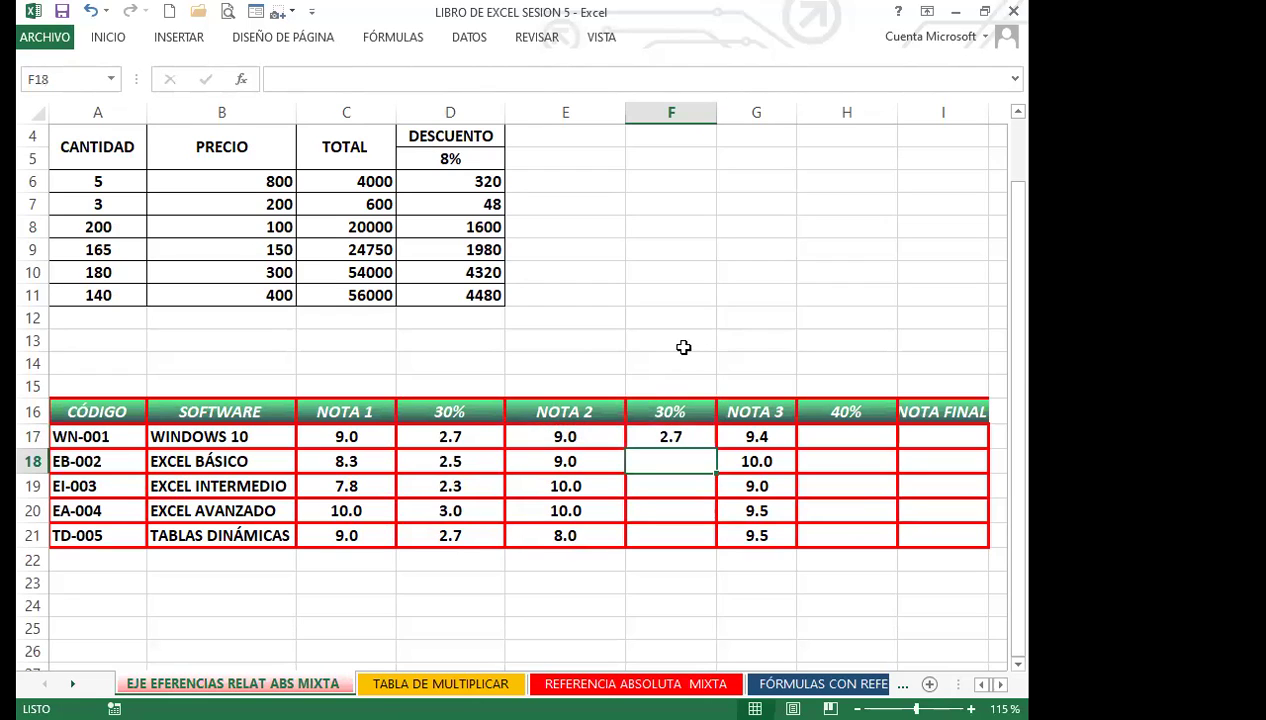
Fill the F17 formula down through F21 and reselect F17.
{"action": "left_click", "coordinate": [681, 436]}
{"action": "left_click_drag", "start_coordinate": [716, 448], "coordinate": [713, 540]}
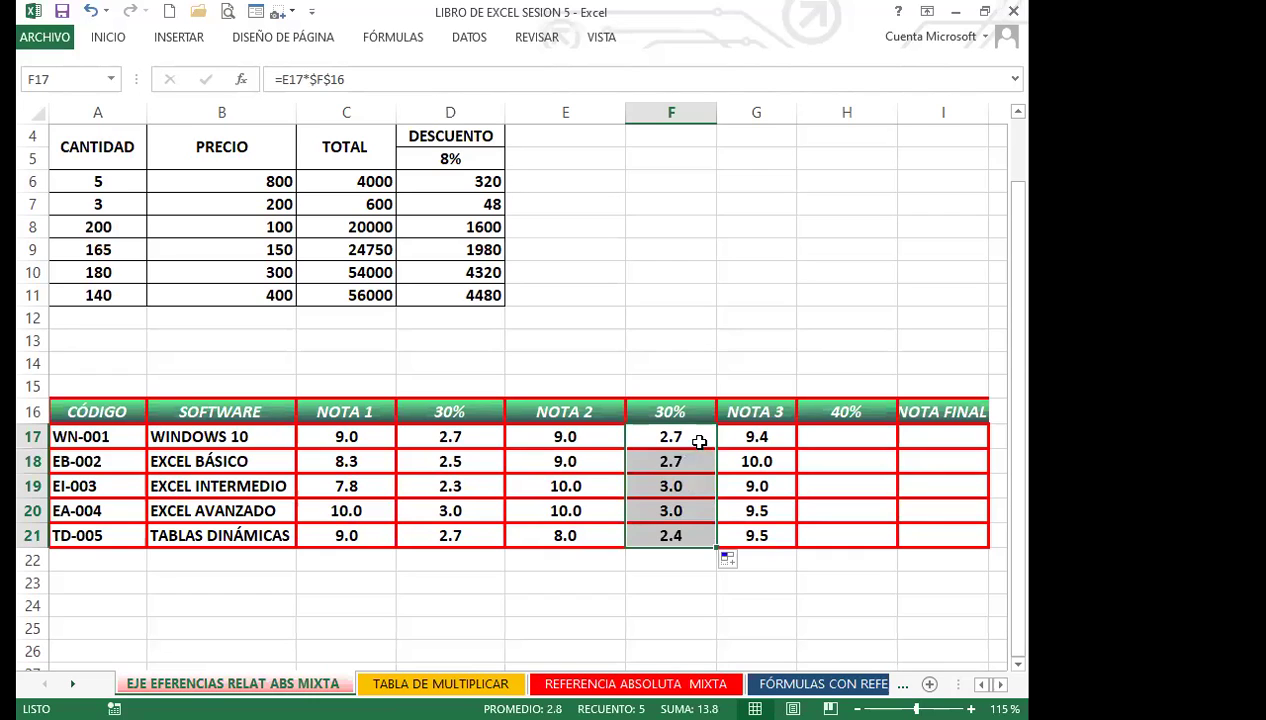
{"action": "left_click", "coordinate": [698, 438]}
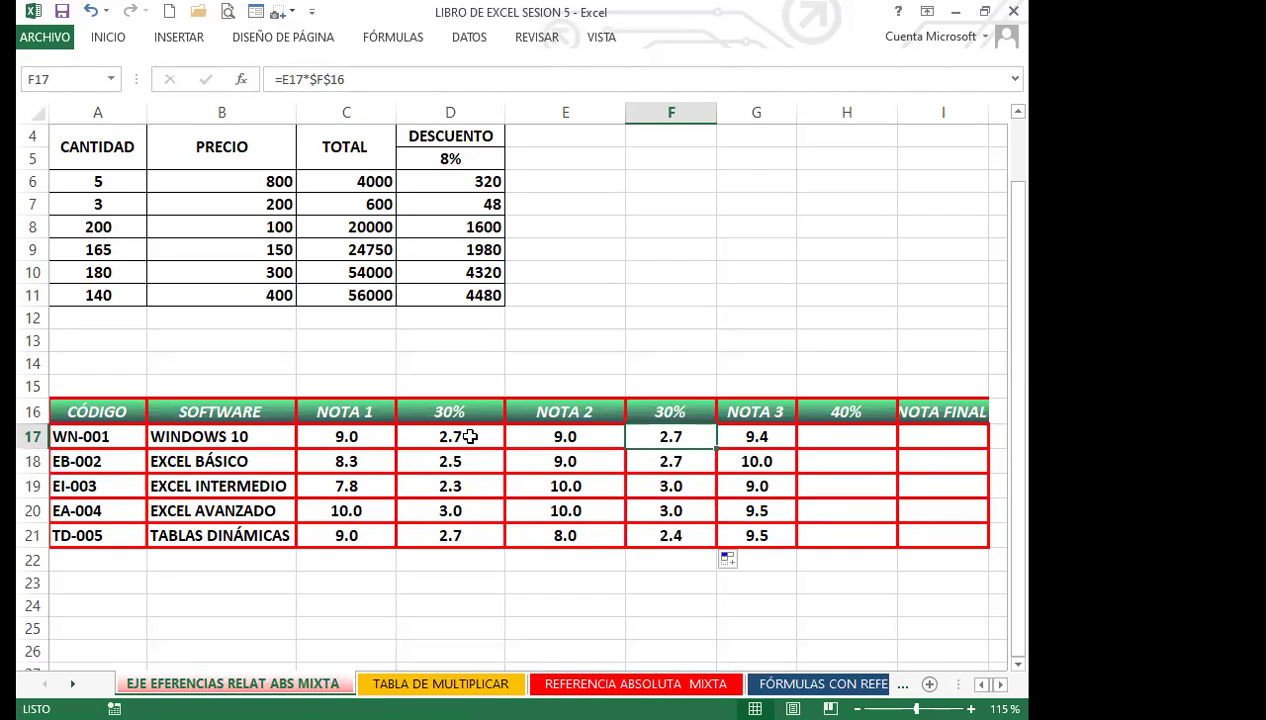
Compare the typed-percentage formulas in D17, D18 and D21 with the absolute-reference formula in F17.
{"action": "left_click", "coordinate": [470, 437]}
{"action": "left_click", "coordinate": [648, 438]}
{"action": "left_click", "coordinate": [472, 435]}
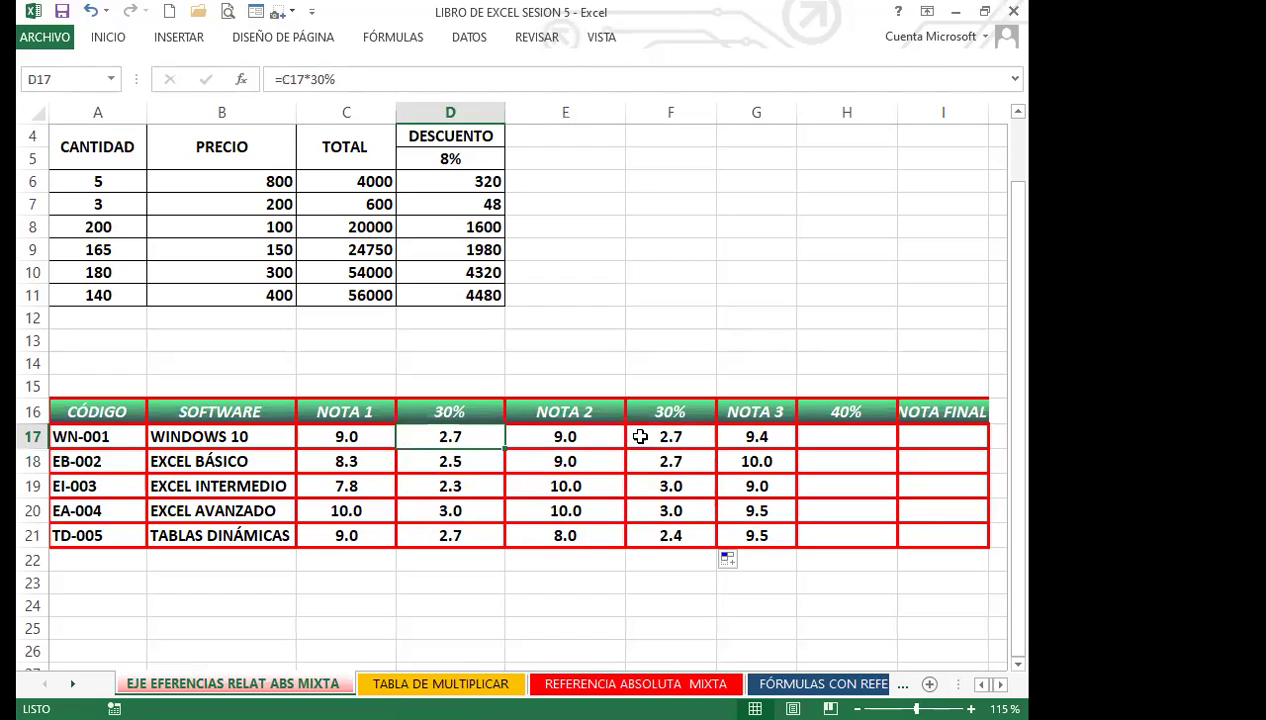
{"action": "left_click", "coordinate": [640, 437]}
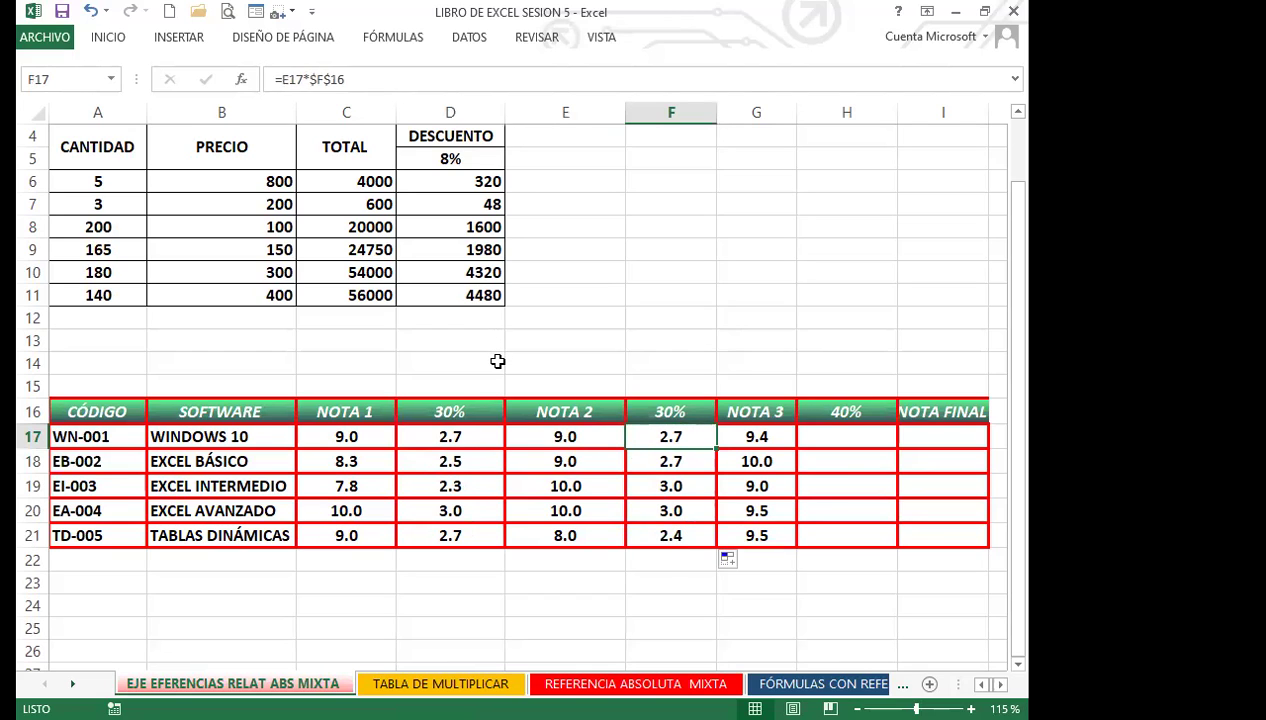
{"action": "left_click", "coordinate": [461, 437]}
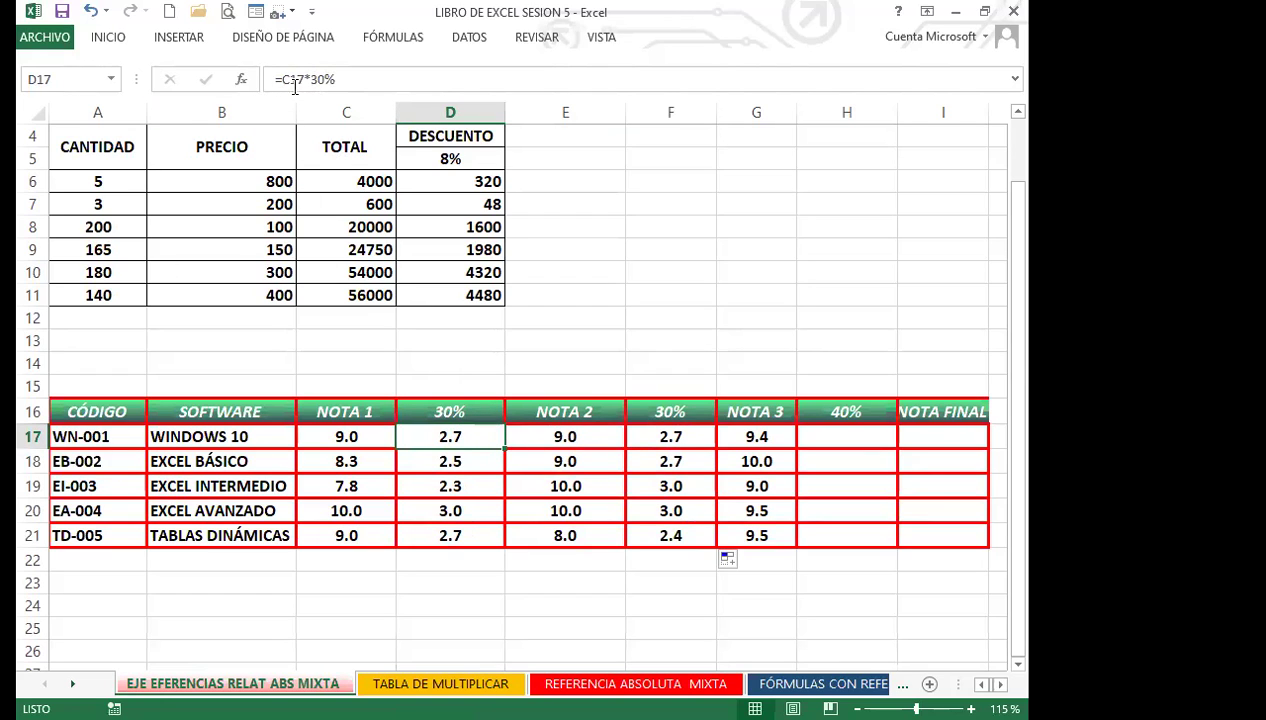
{"action": "left_click", "coordinate": [485, 459]}
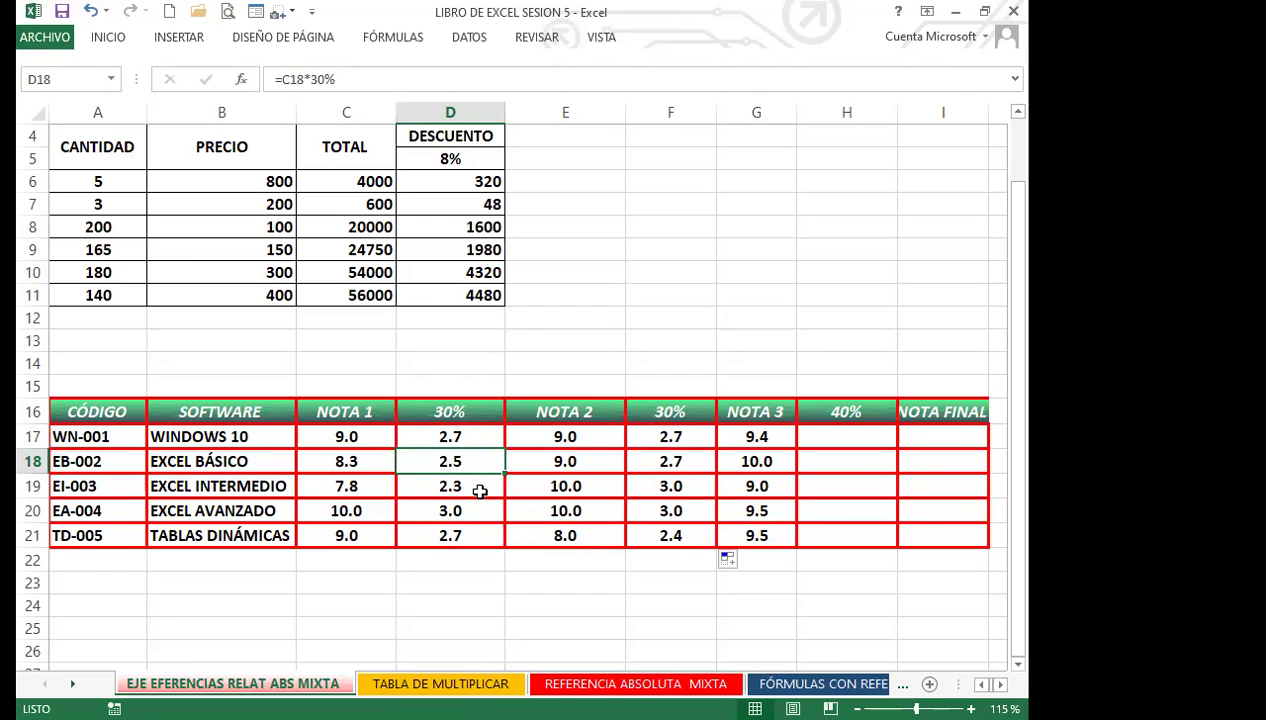
{"action": "left_click", "coordinate": [469, 534]}
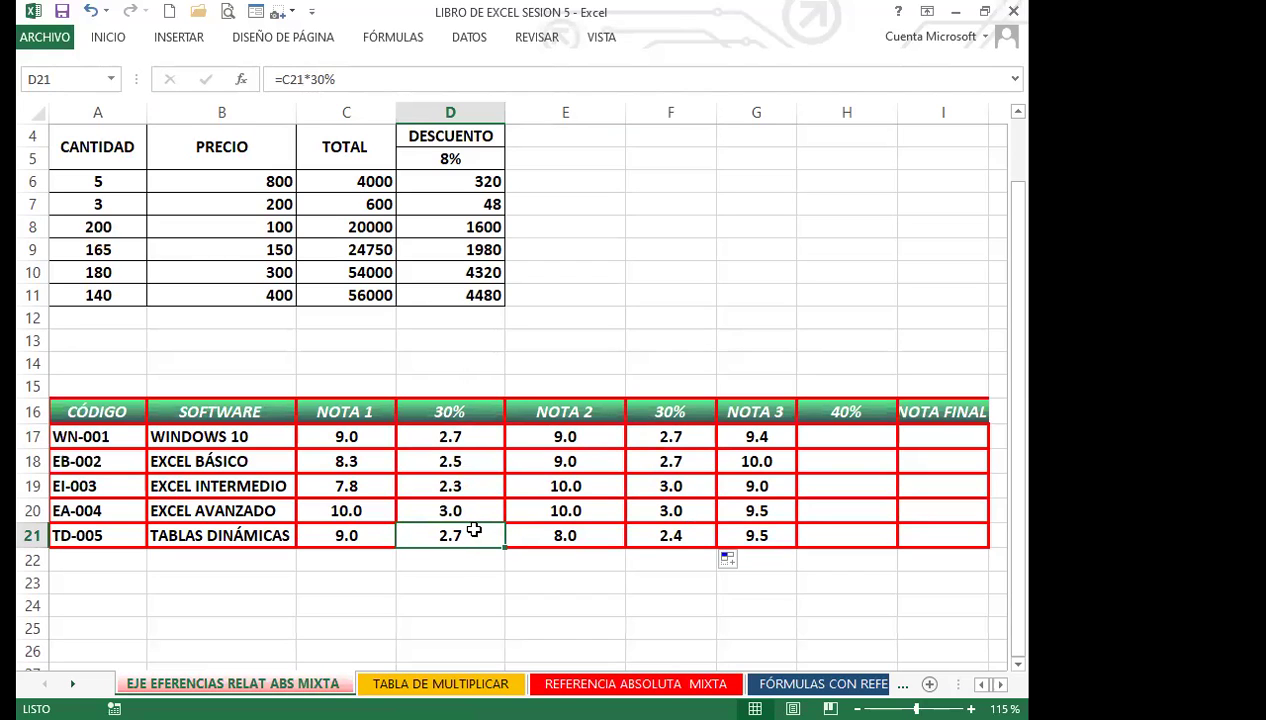
{"action": "left_click", "coordinate": [692, 437]}
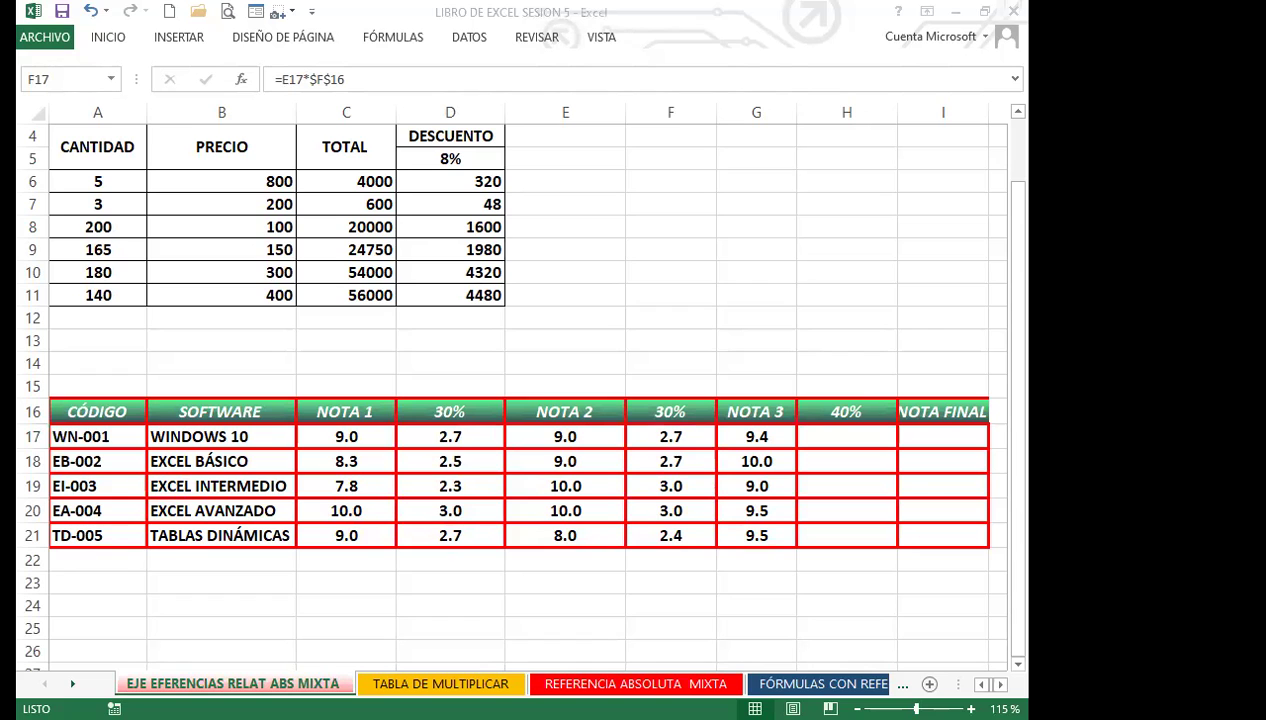
Switch to the slide presentation and show slide 7 on mixed references.
{"action": "key", "text": "alt+Tab"}
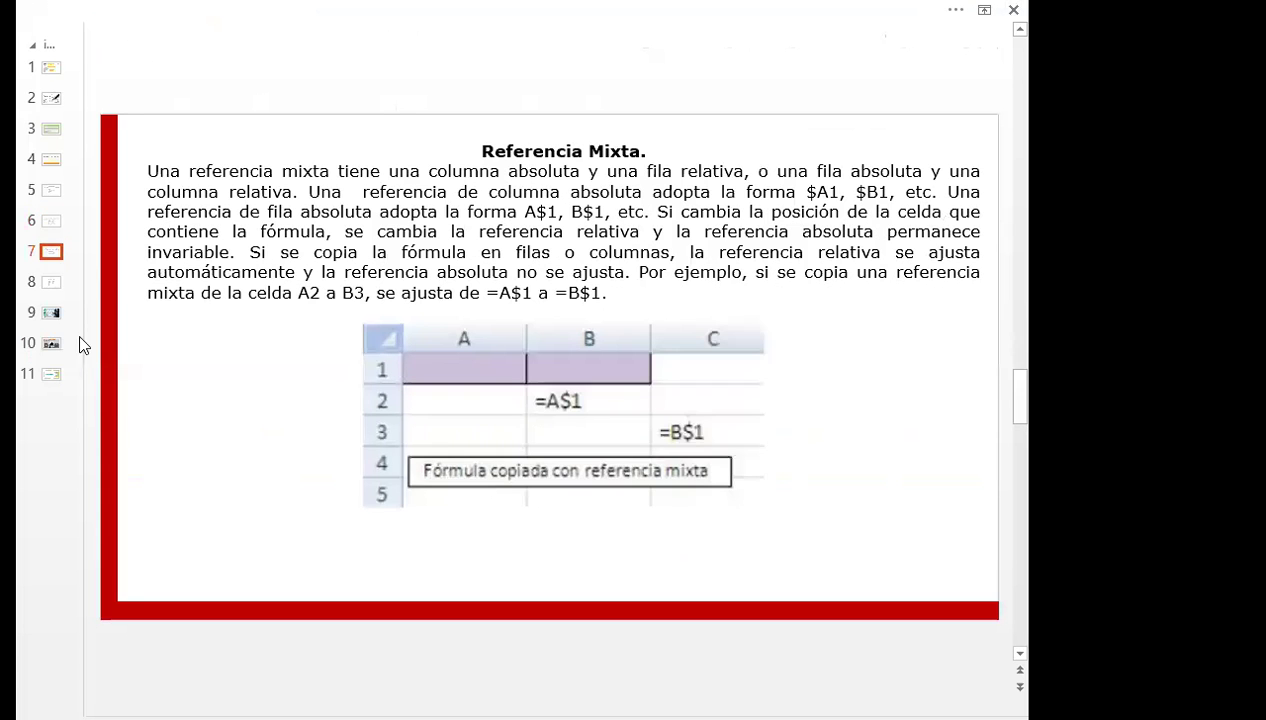
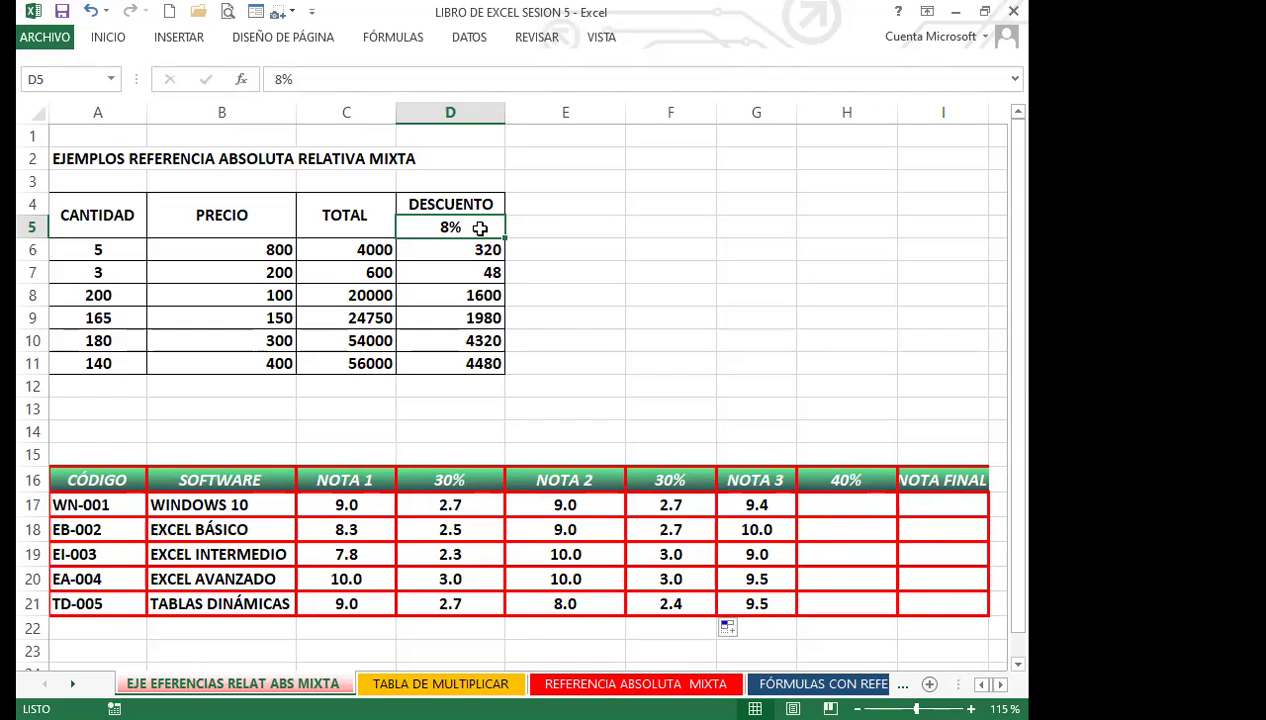
Highlight column D and row 5 in turn to examine which column and row locate the 8% discount in D5.
{"action": "left_click", "coordinate": [475, 106]}
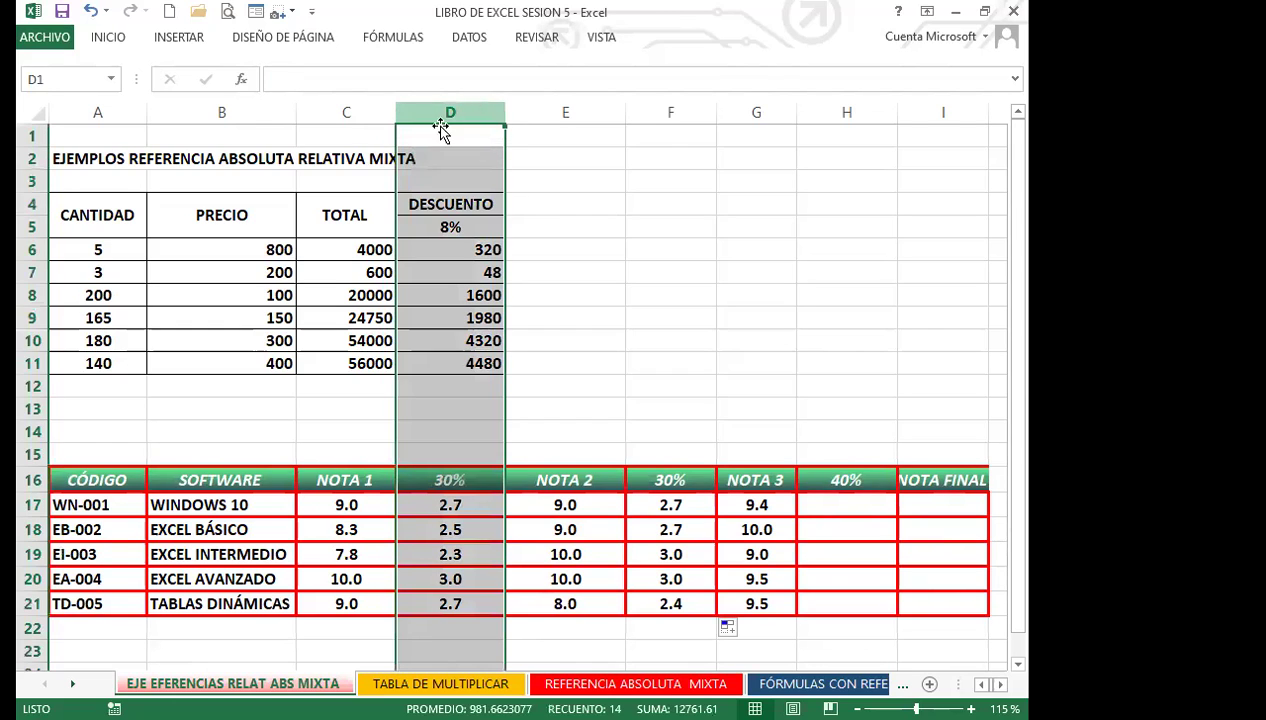
{"action": "left_click", "coordinate": [31, 226]}
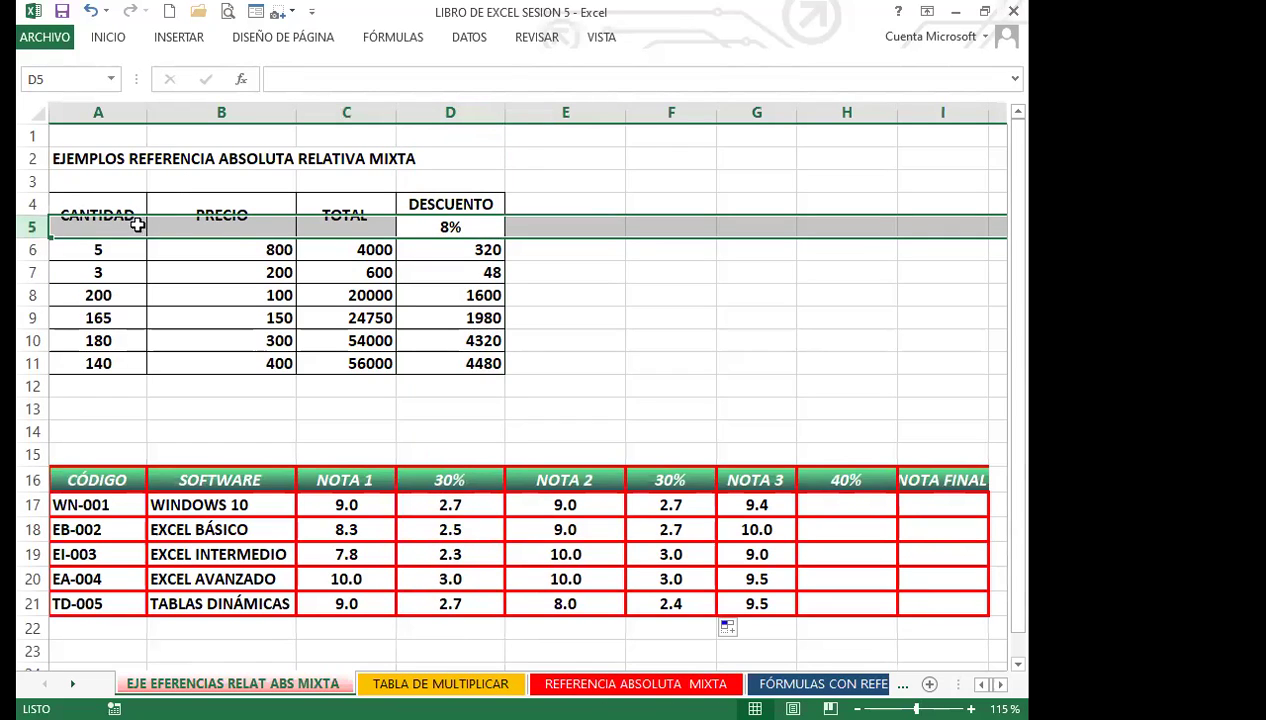
{"action": "left_click", "coordinate": [476, 227]}
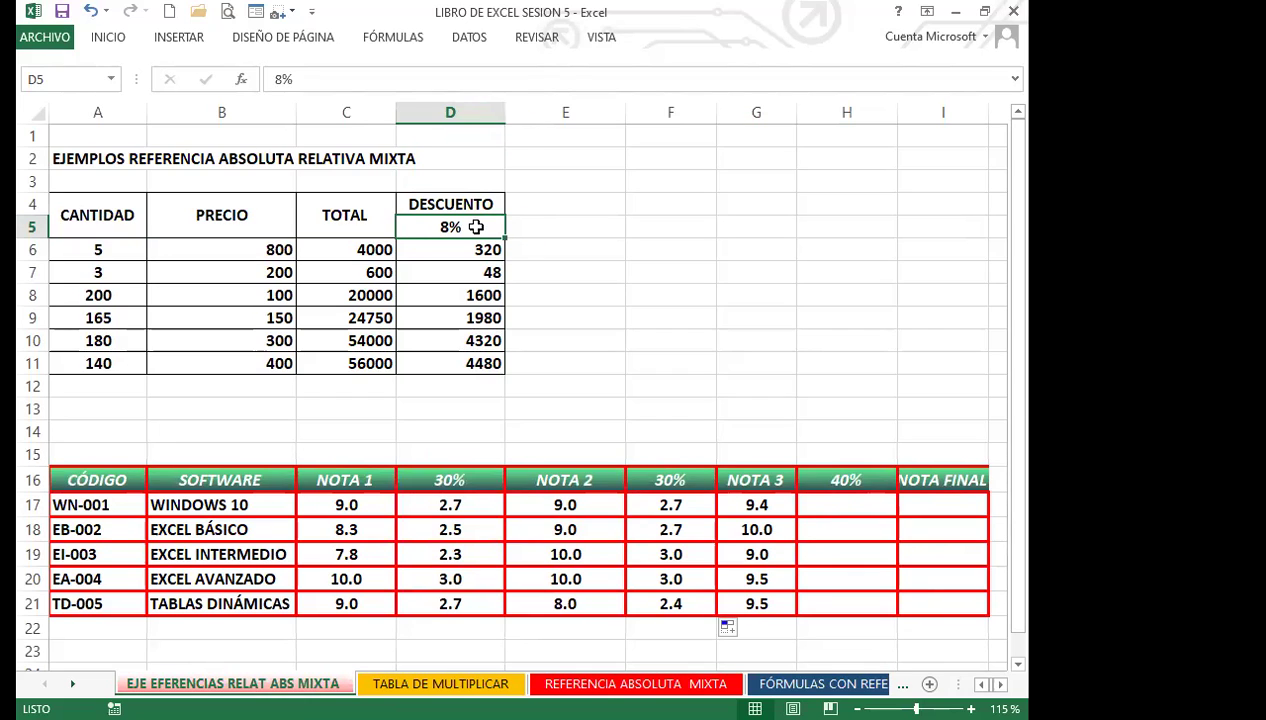
{"action": "left_click", "coordinate": [487, 110]}
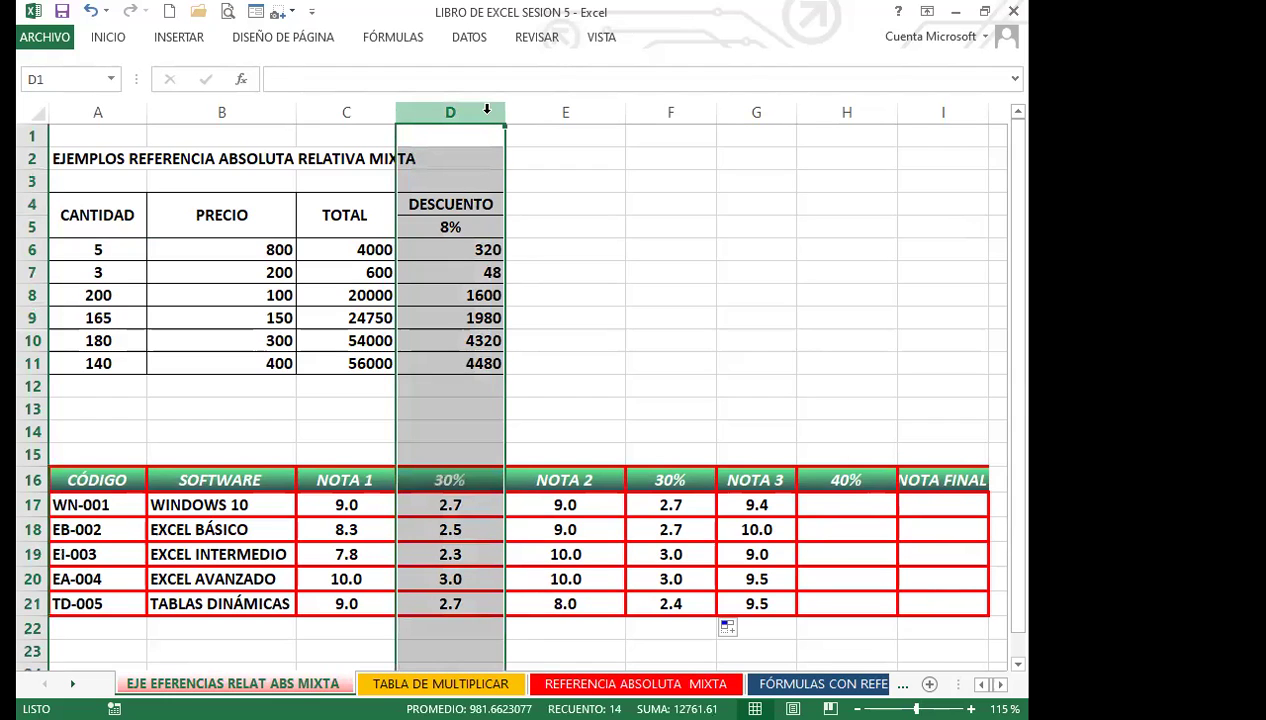
{"action": "left_click", "coordinate": [33, 226]}
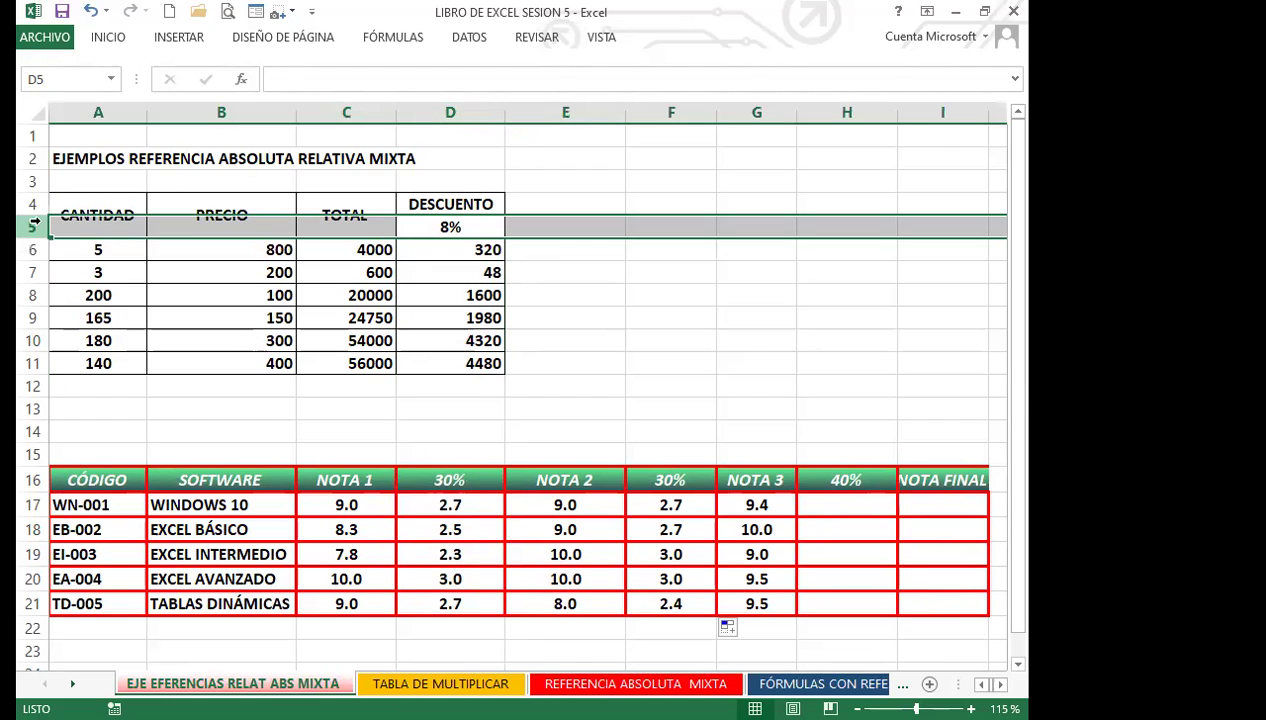
Enter the formula =C6*$D5 in E6, fixing only the column of the discount reference.
{"action": "left_click", "coordinate": [557, 248]}
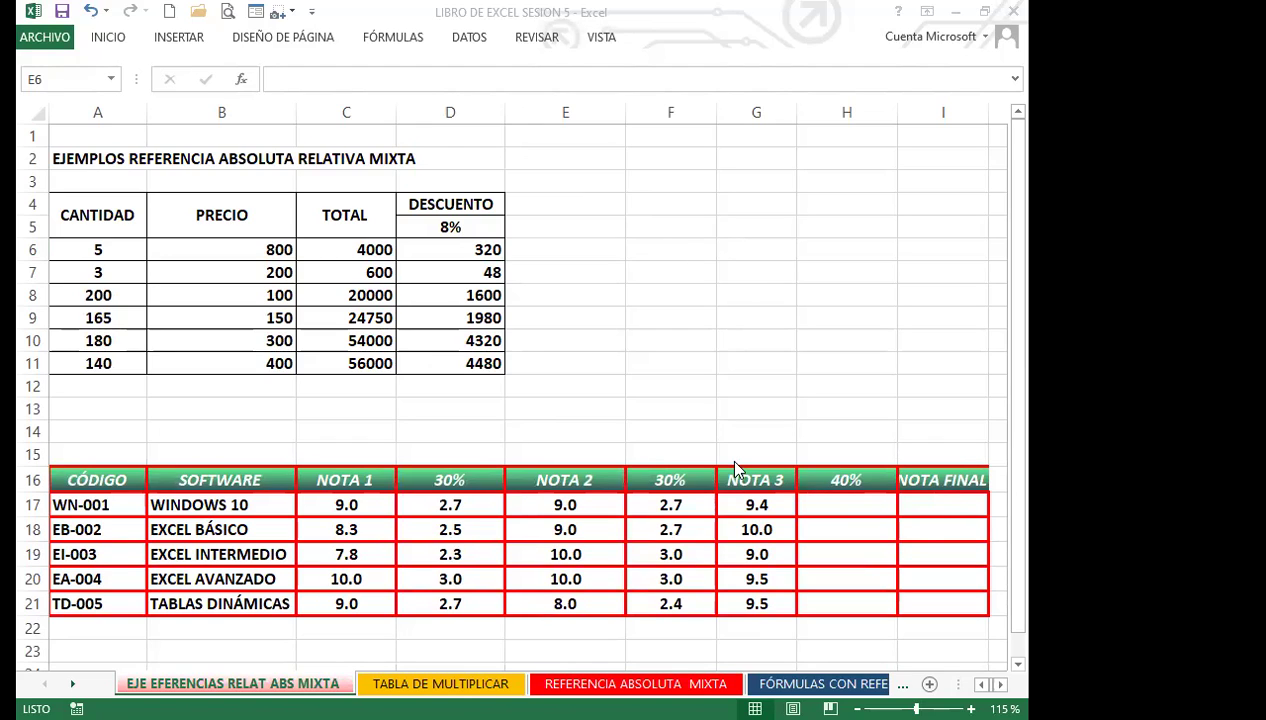
{"action": "left_click", "coordinate": [658, 252]}
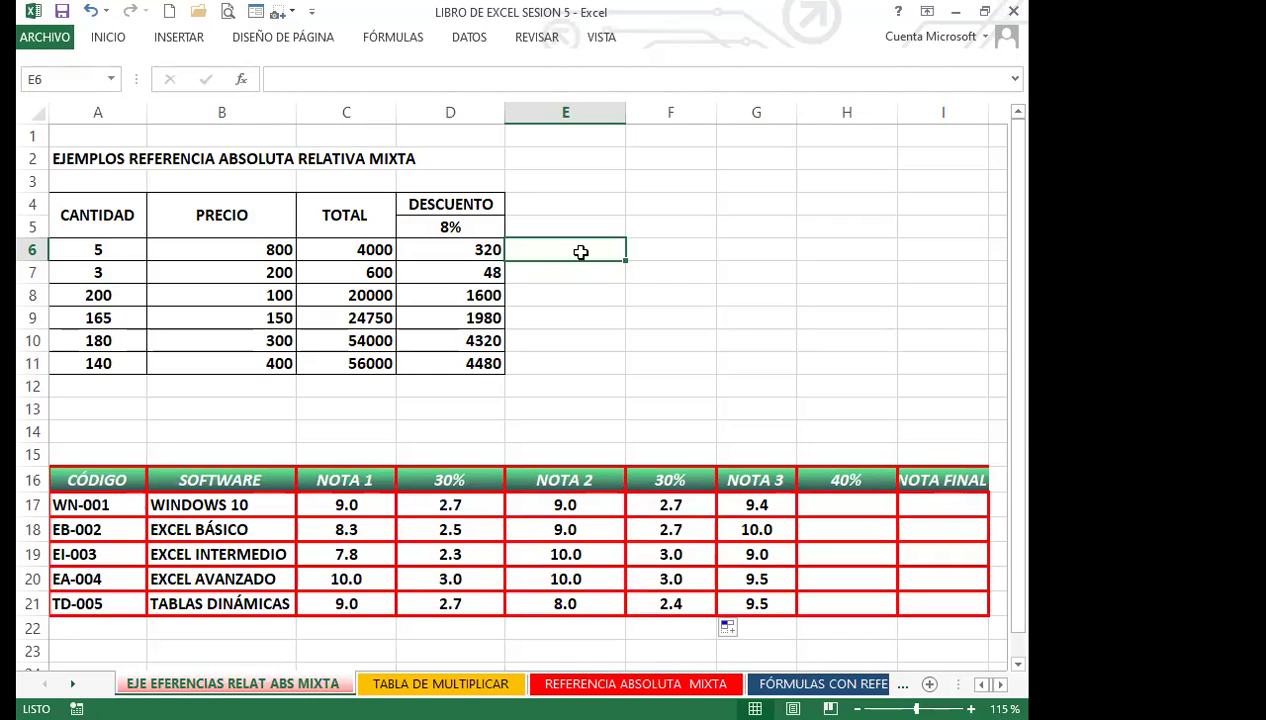
{"action": "type", "text": "="}
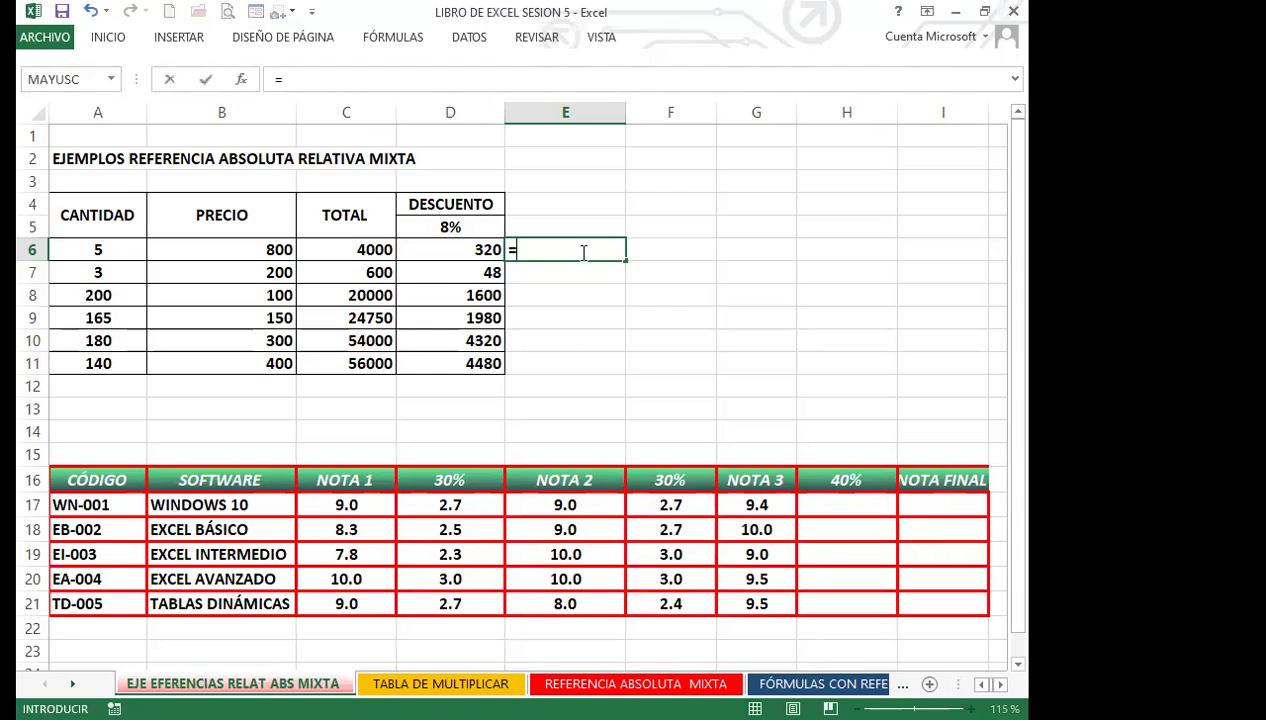
{"action": "left_click", "coordinate": [359, 252]}
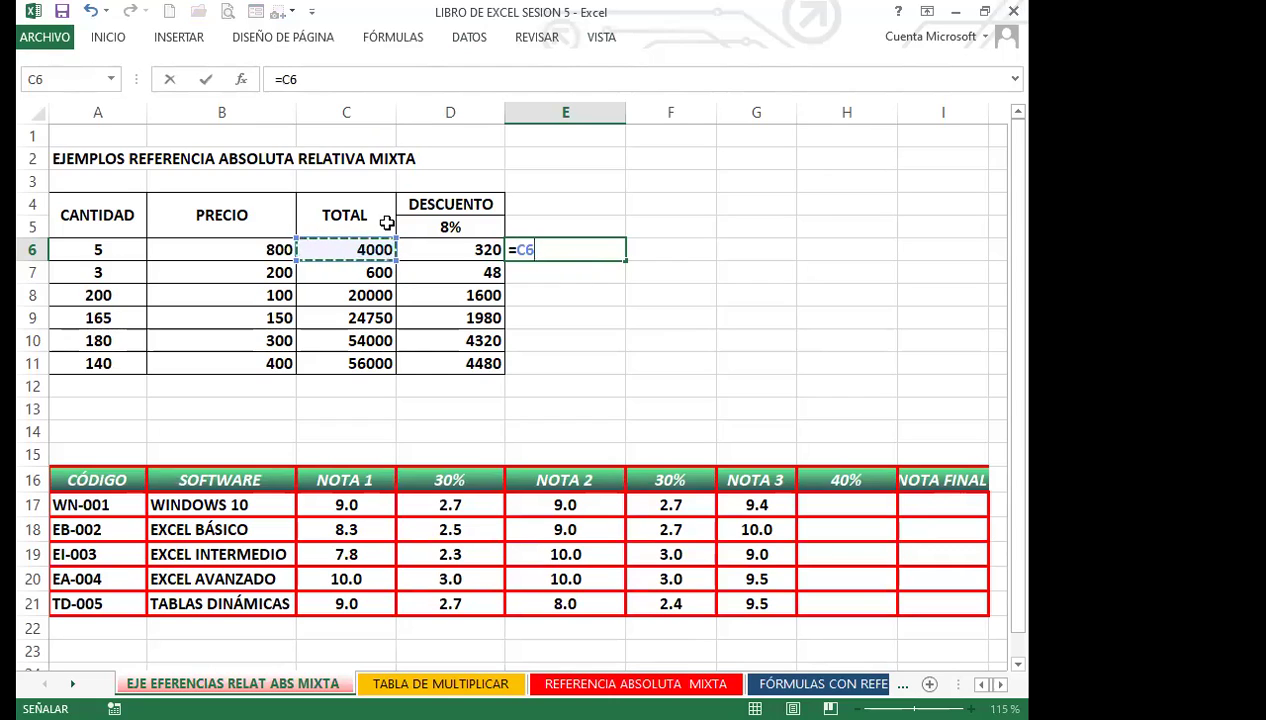
{"action": "type", "text": "*"}
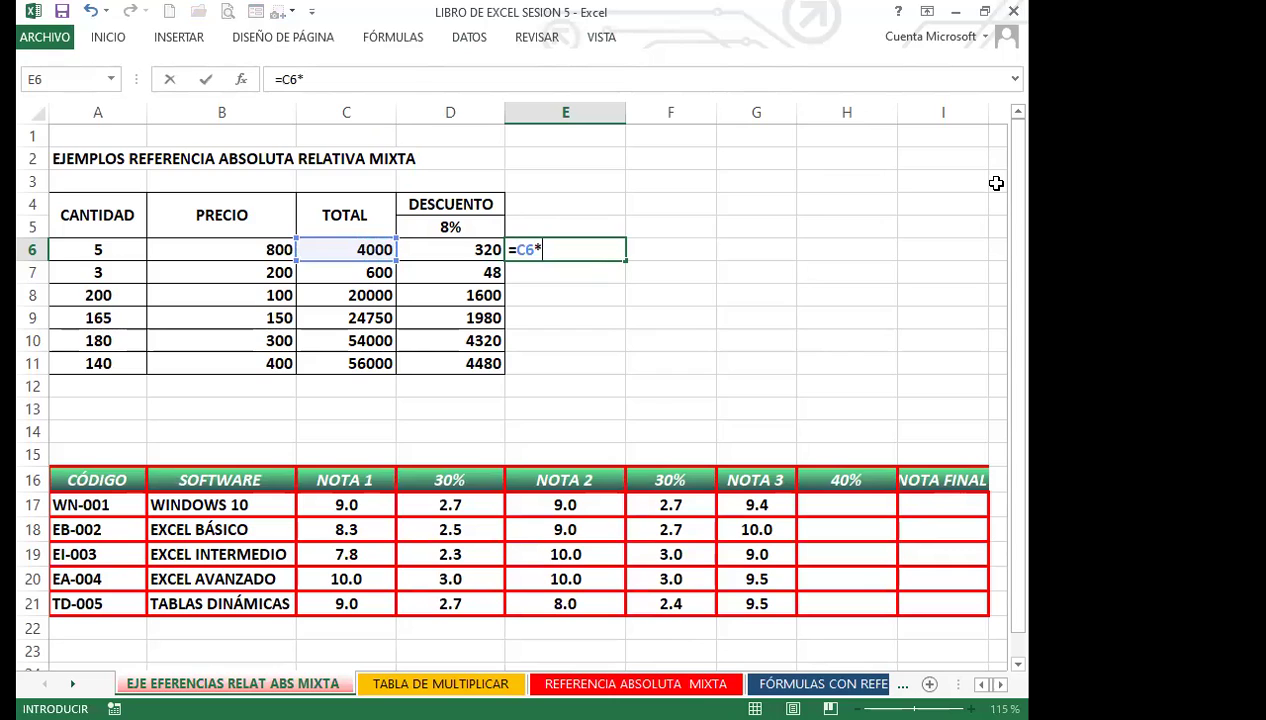
{"action": "left_click", "coordinate": [452, 225]}
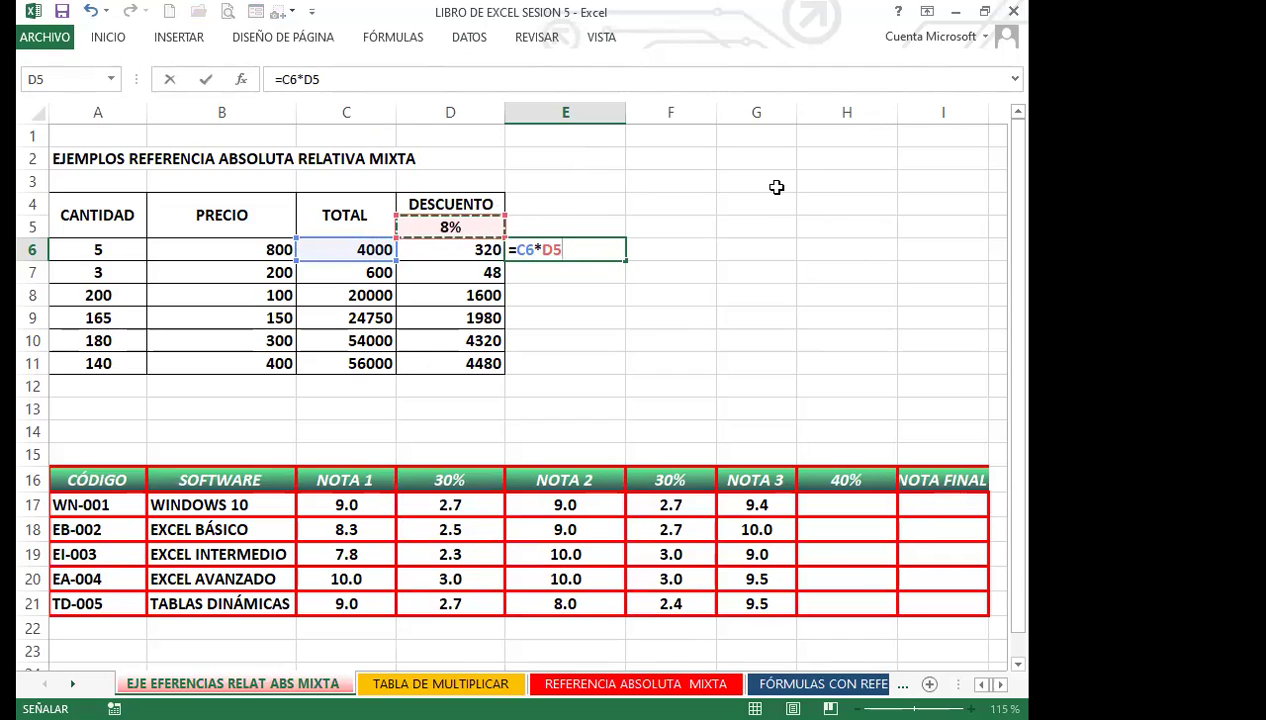
{"action": "key", "text": "F4"}
{"action": "key", "text": "F4"}
{"action": "key", "text": "F4"}
{"action": "key", "text": "Return"}
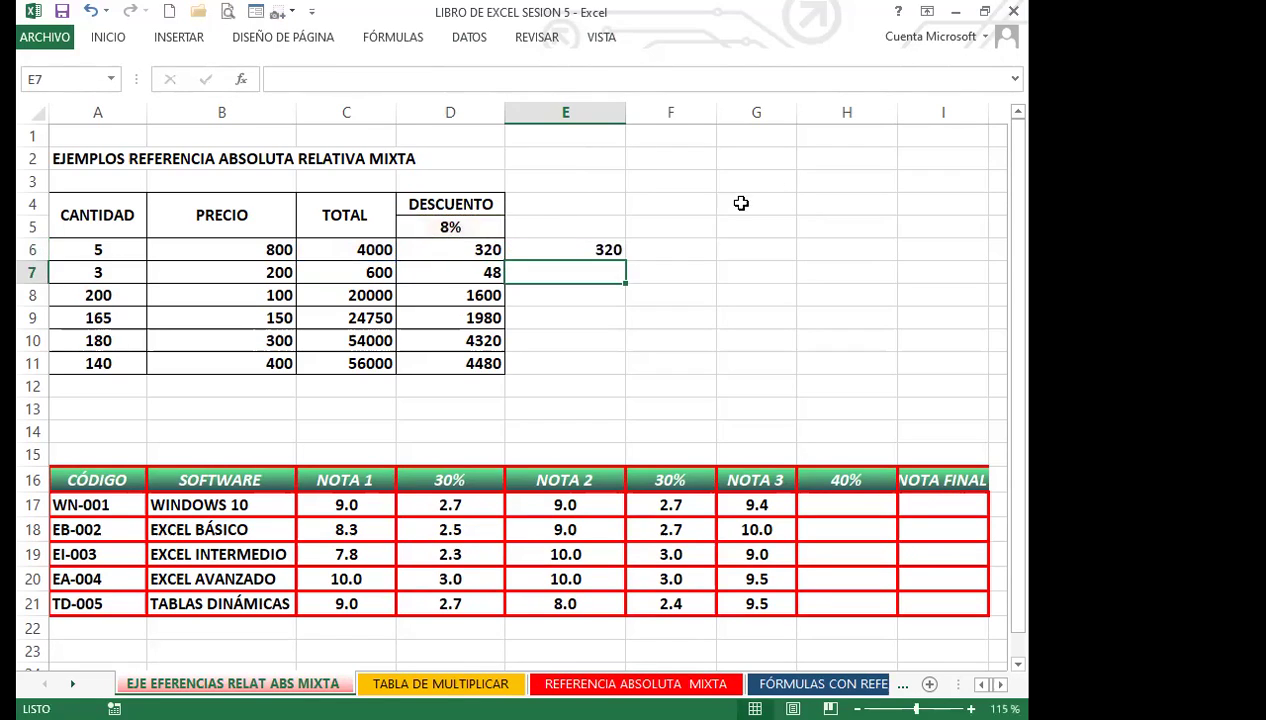
Try filling the E6 formula down through E11, and clear the copies in E7:E11.
{"action": "left_click", "coordinate": [553, 244]}
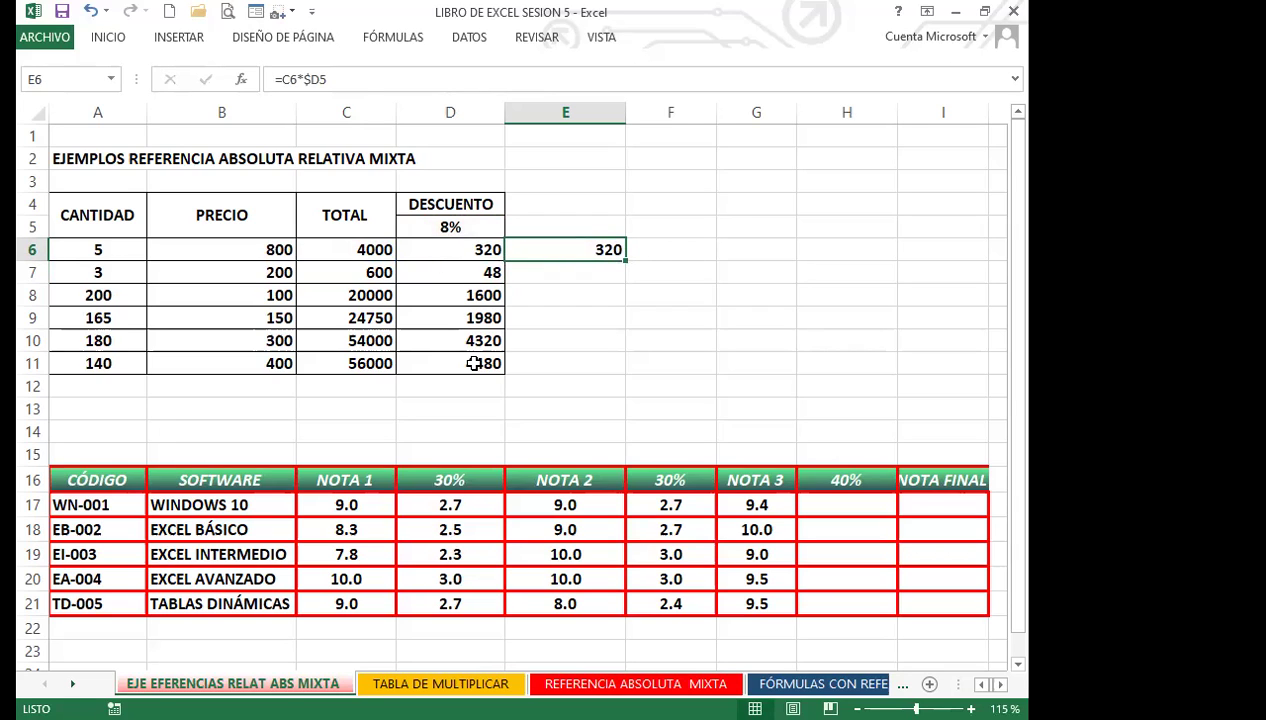
{"action": "left_click_drag", "start_coordinate": [625, 261], "coordinate": [618, 370]}
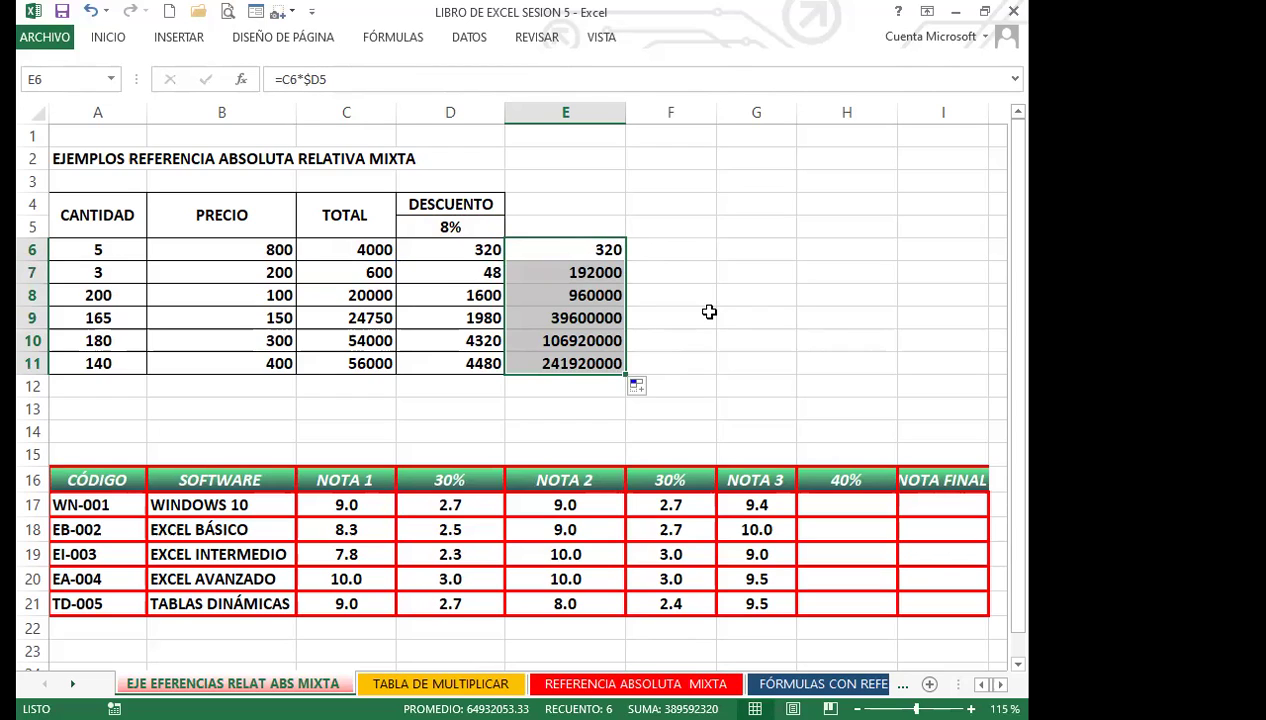
{"action": "left_click", "coordinate": [593, 254]}
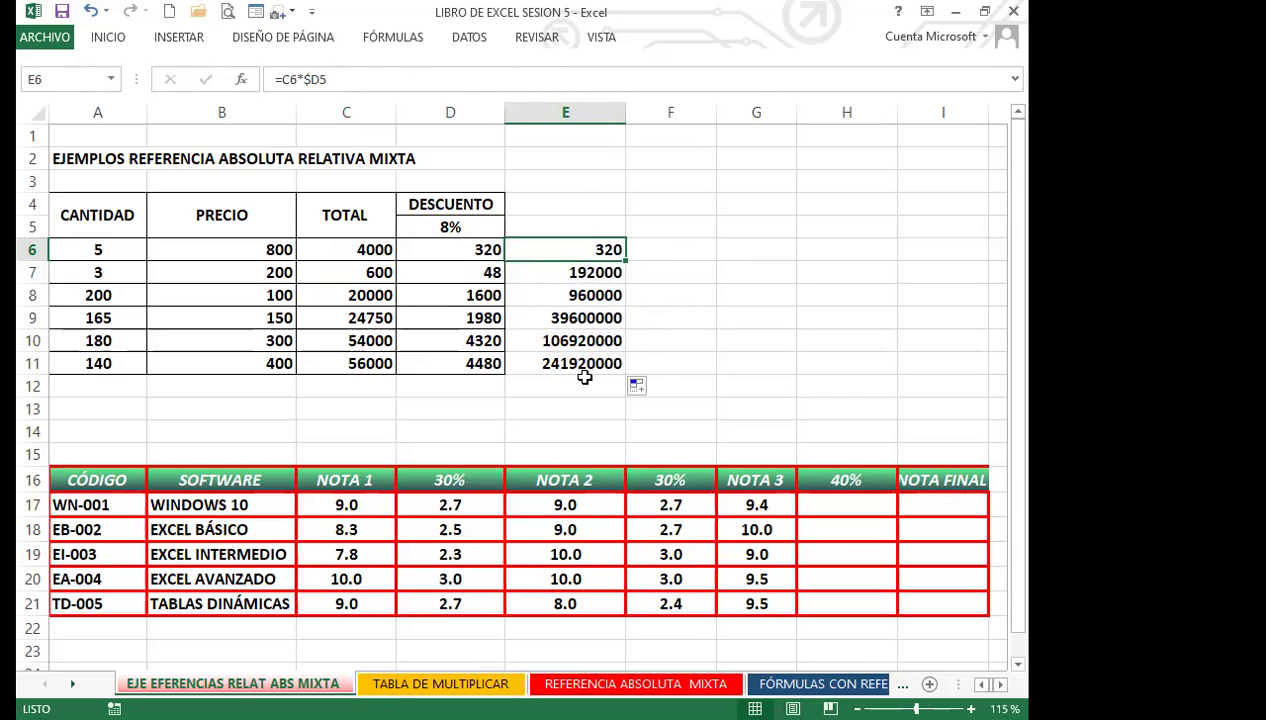
{"action": "left_click_drag", "start_coordinate": [572, 268], "coordinate": [575, 380]}
{"action": "key", "text": "Delete"}
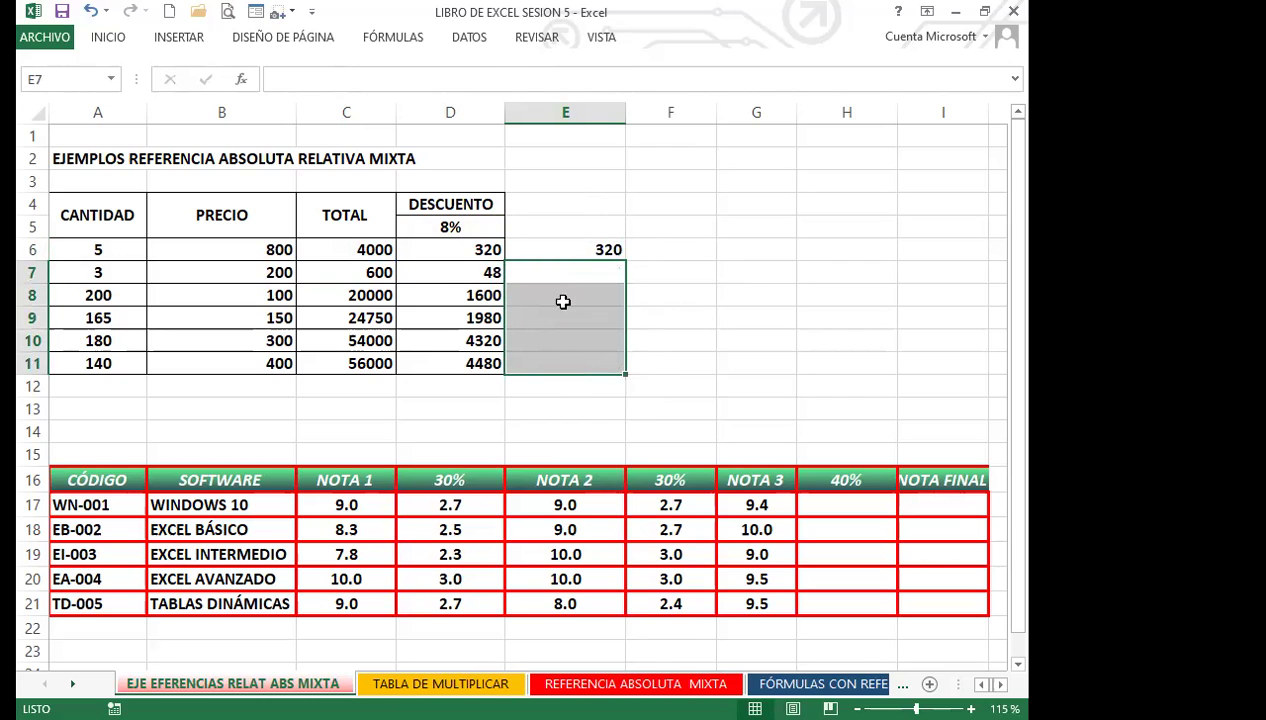
Change the E6 formula to =C6*D$5, fixing only the row, and fill it down through E11.
{"action": "double_click", "coordinate": [566, 250]}
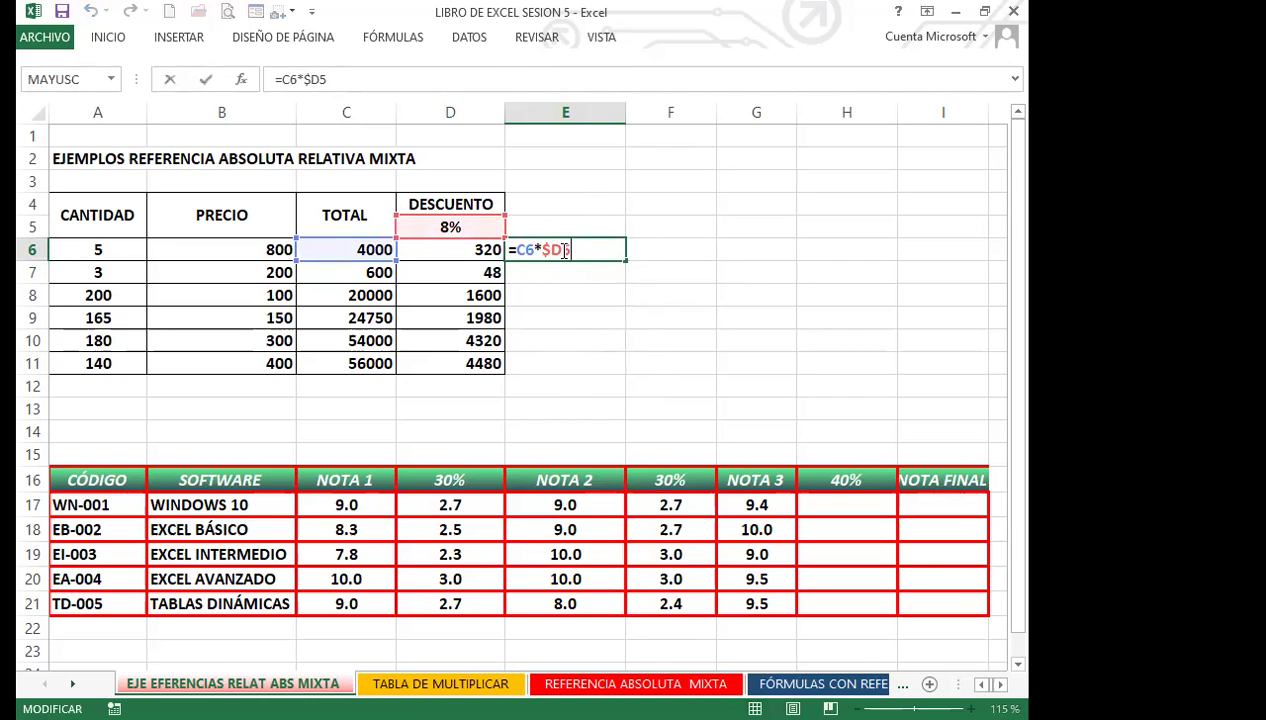
{"action": "key", "text": "F4"}
{"action": "key", "text": "F4"}
{"action": "key", "text": "F4"}
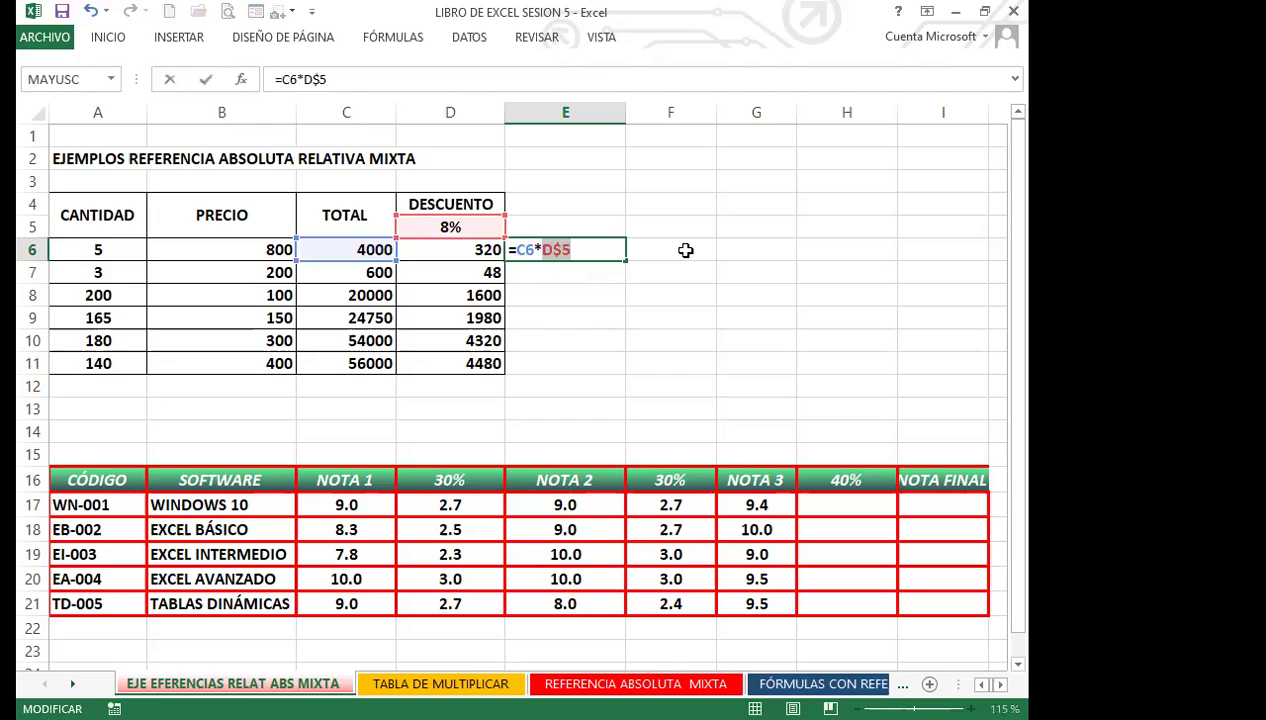
{"action": "key", "text": "Return"}
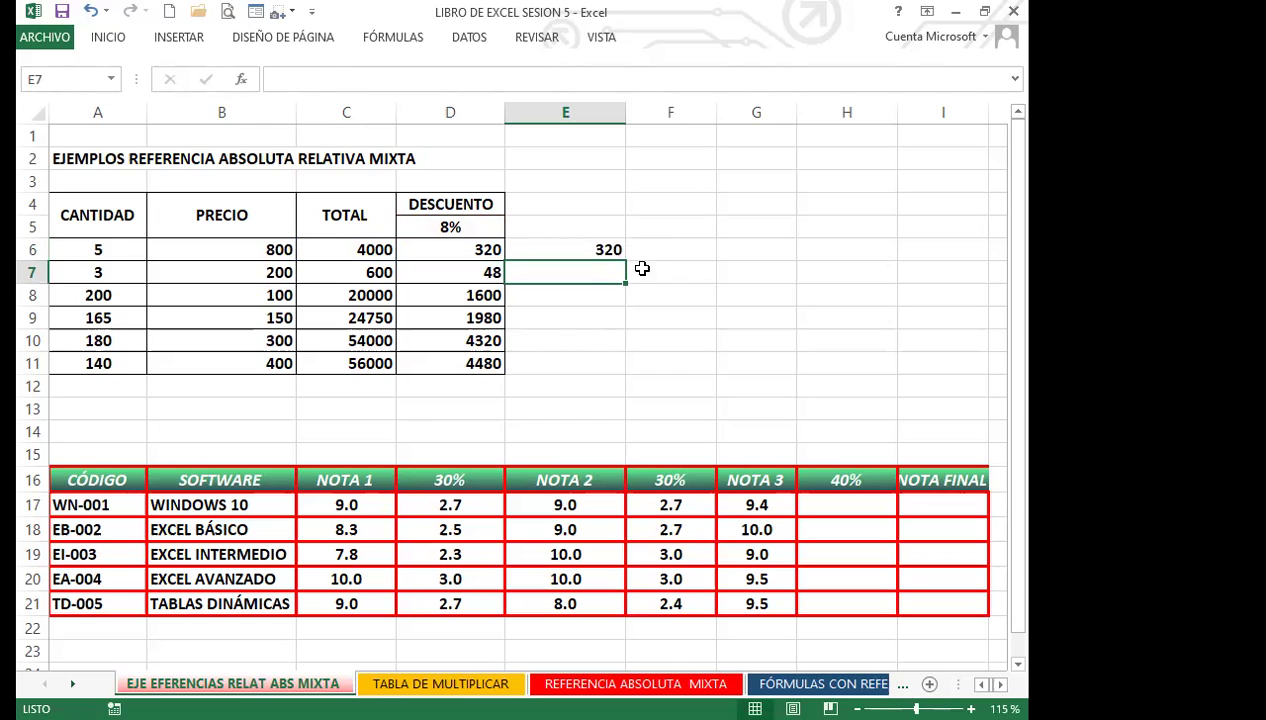
{"action": "left_click", "coordinate": [570, 250]}
{"action": "left_click_drag", "start_coordinate": [623, 262], "coordinate": [627, 374]}
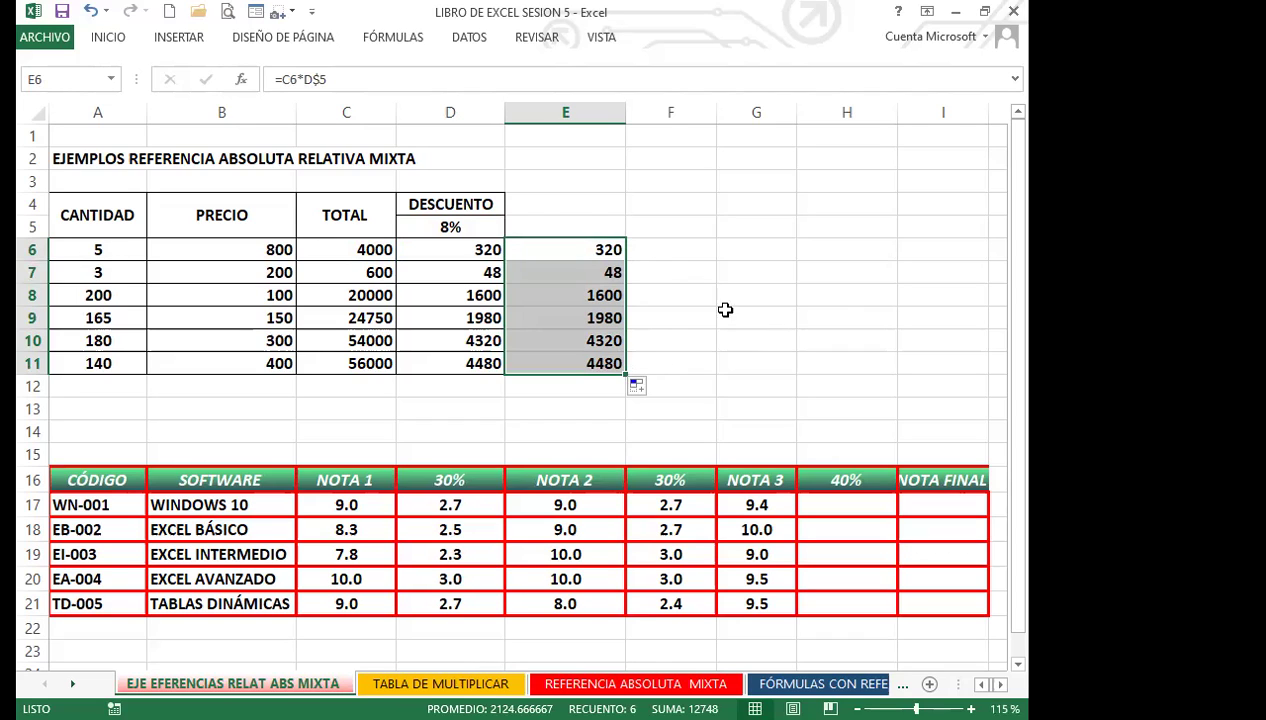
Move the 8% discount from D5 along row 5 to I5 and back, and again to F5 and back.
{"action": "left_click", "coordinate": [450, 226]}
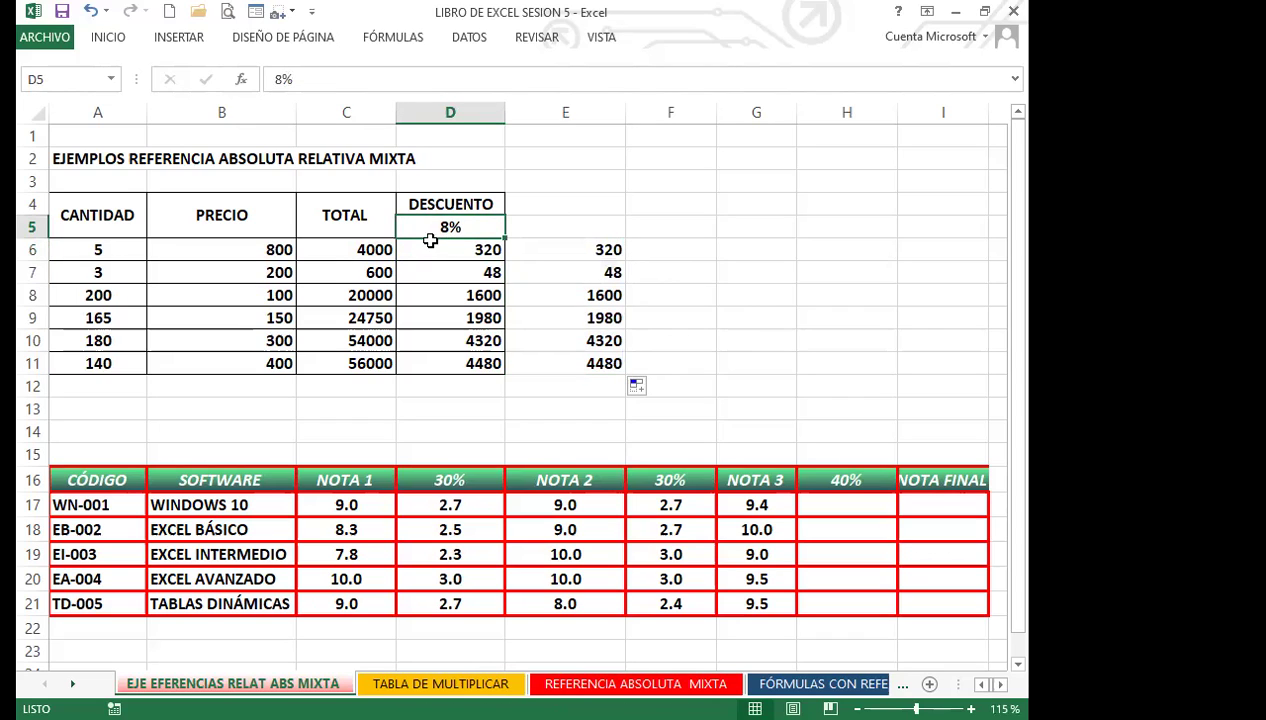
{"action": "left_click_drag", "start_coordinate": [560, 235], "coordinate": [905, 224]}
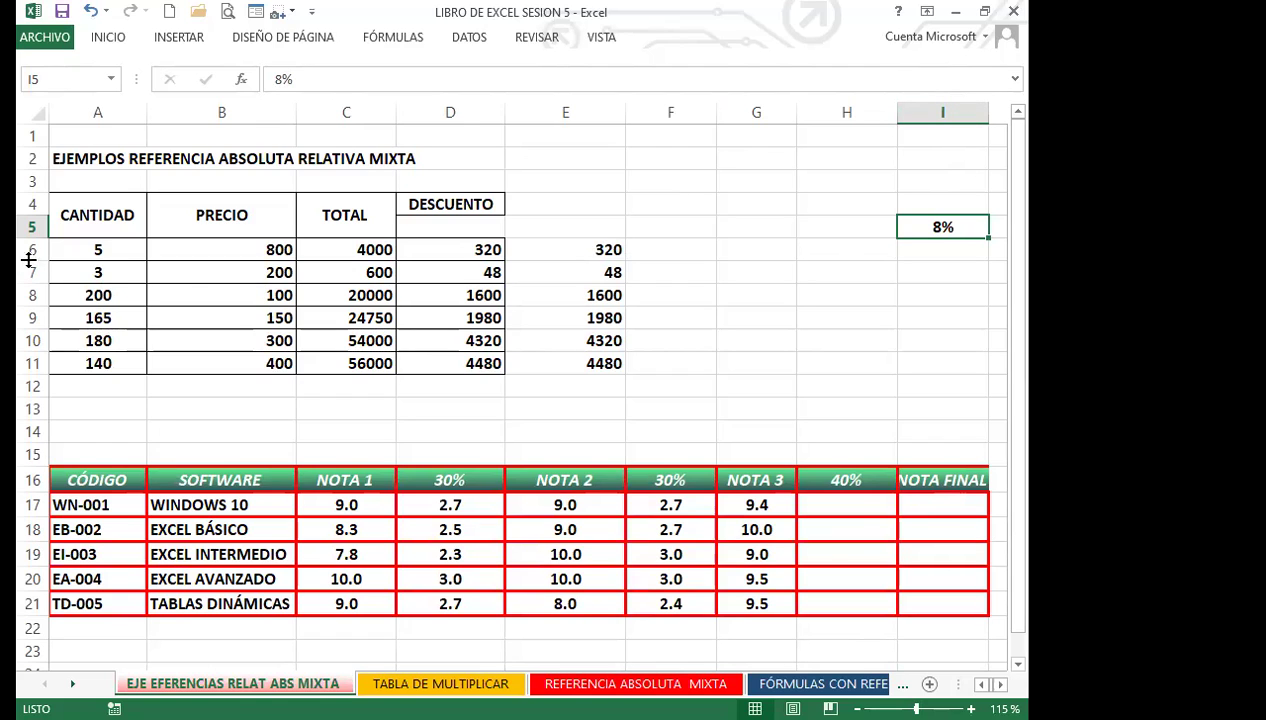
{"action": "left_click_drag", "start_coordinate": [926, 236], "coordinate": [466, 226]}
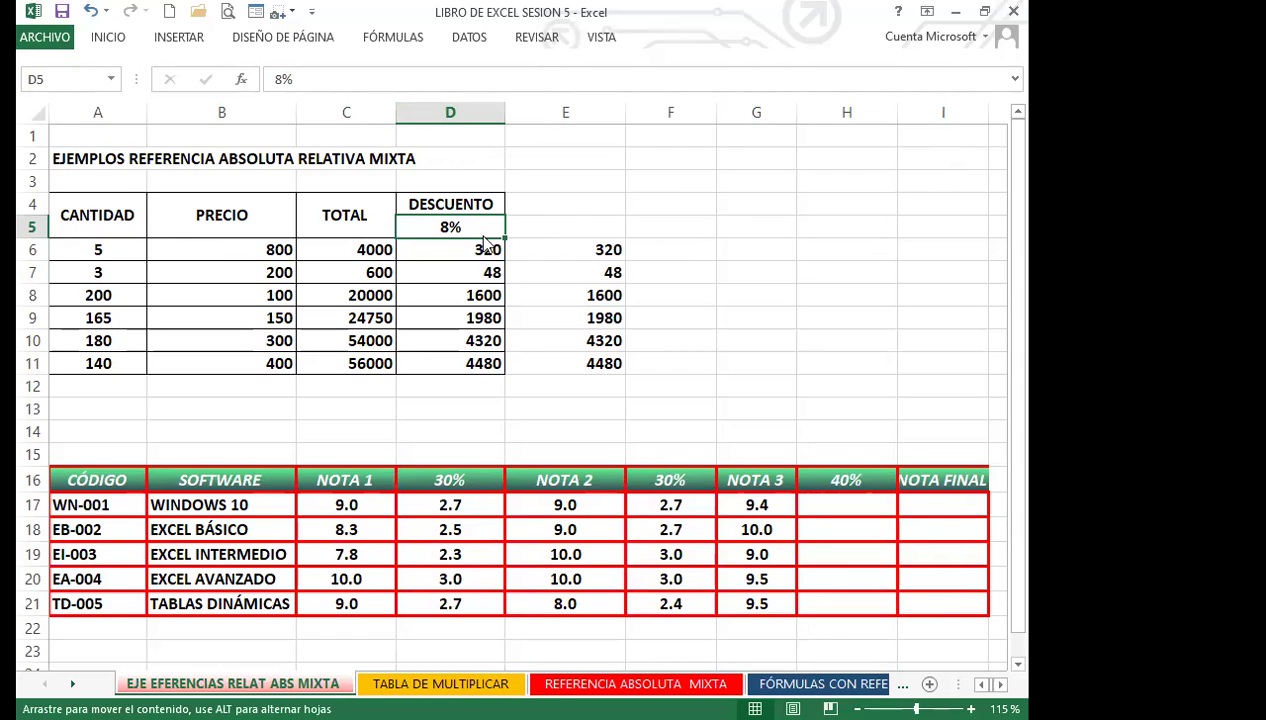
{"action": "left_click_drag", "start_coordinate": [663, 237], "coordinate": [664, 236]}
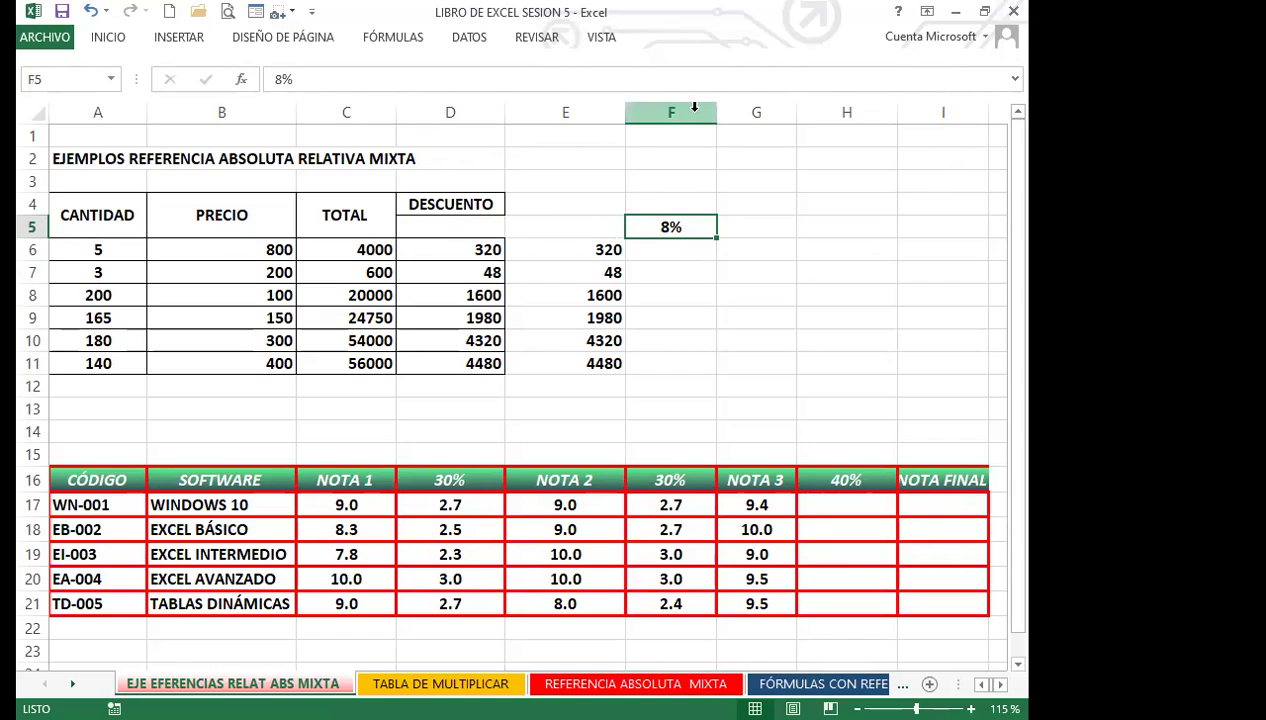
{"action": "left_click_drag", "start_coordinate": [646, 241], "coordinate": [466, 226]}
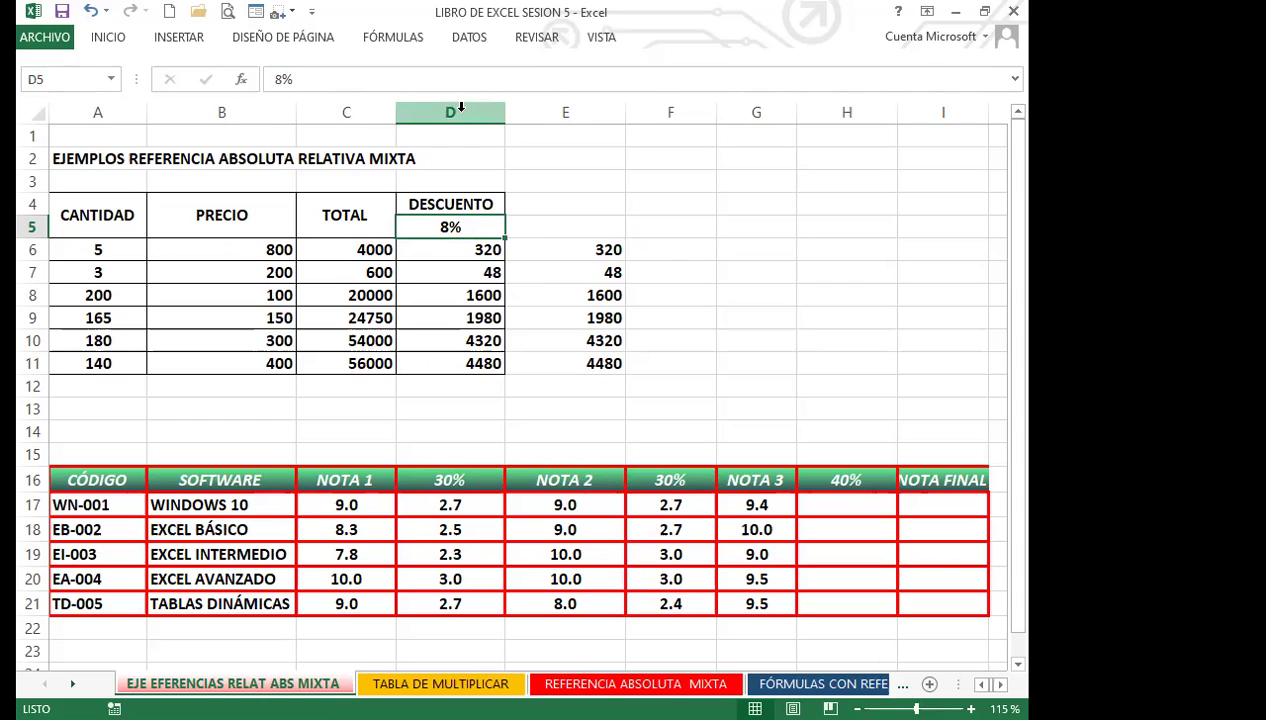
Compare the mixed-reference formula in E6 with the discount cell D5 that it refers to.
{"action": "left_click", "coordinate": [566, 250]}
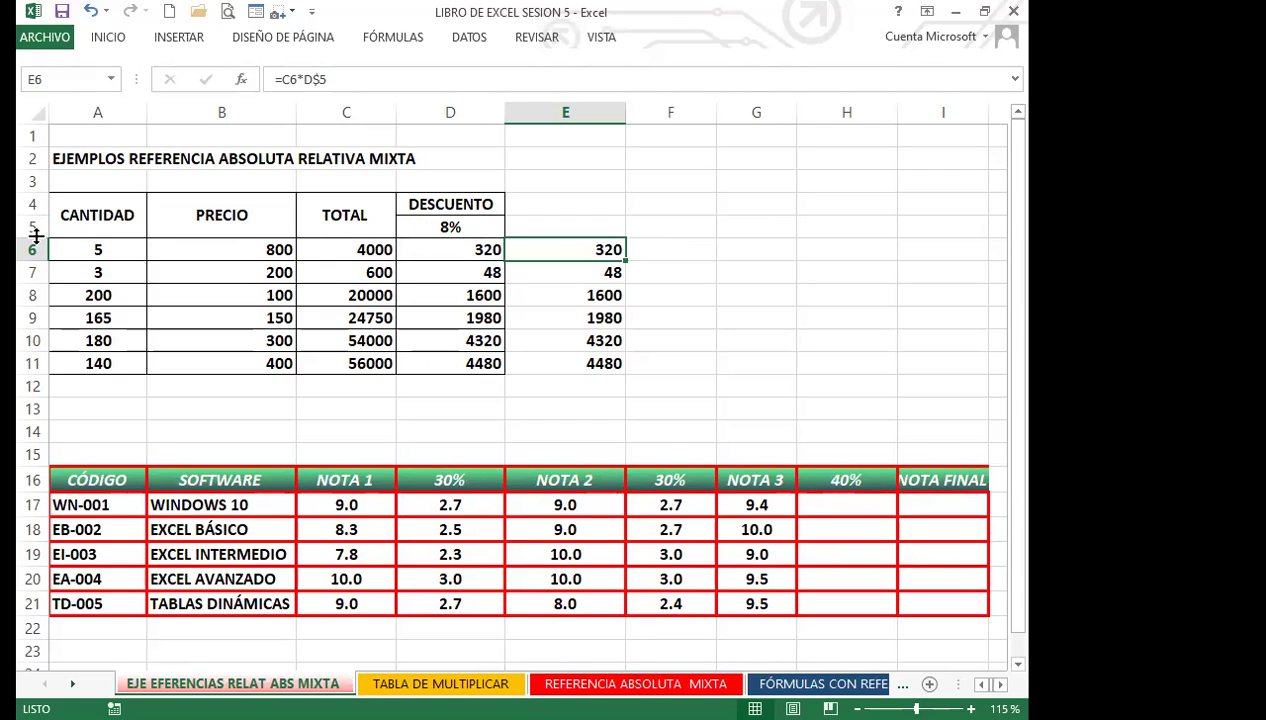
{"action": "left_click", "coordinate": [452, 224]}
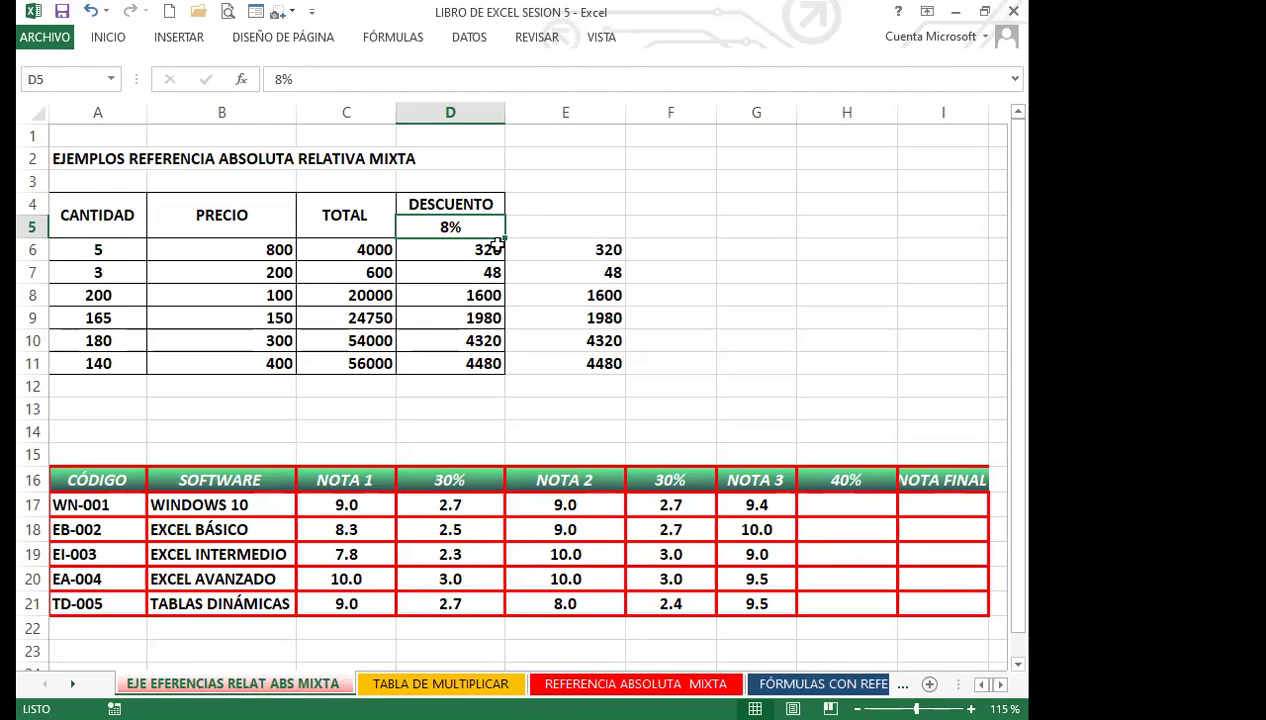
{"action": "left_click", "coordinate": [556, 248]}
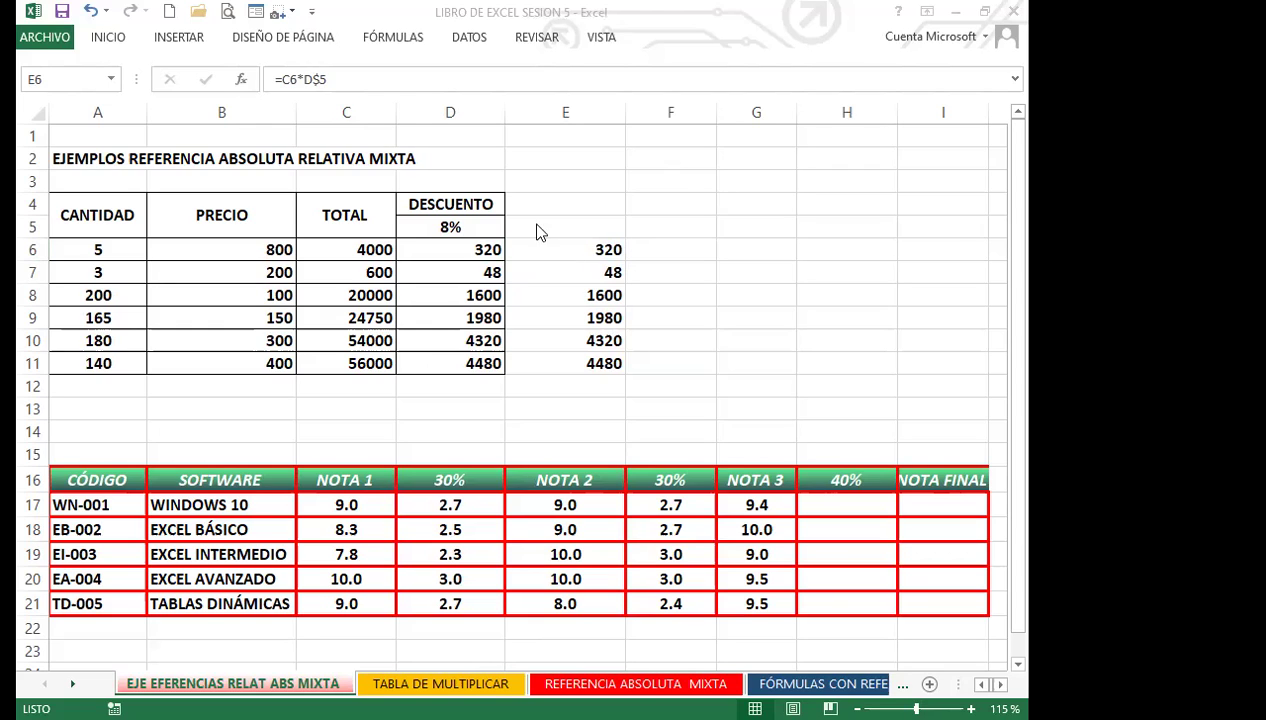
Enter the formula =G17*H$16 in H17 to weight NOTA 3 by the 40% header with its row fixed.
{"action": "left_click", "coordinate": [826, 505]}
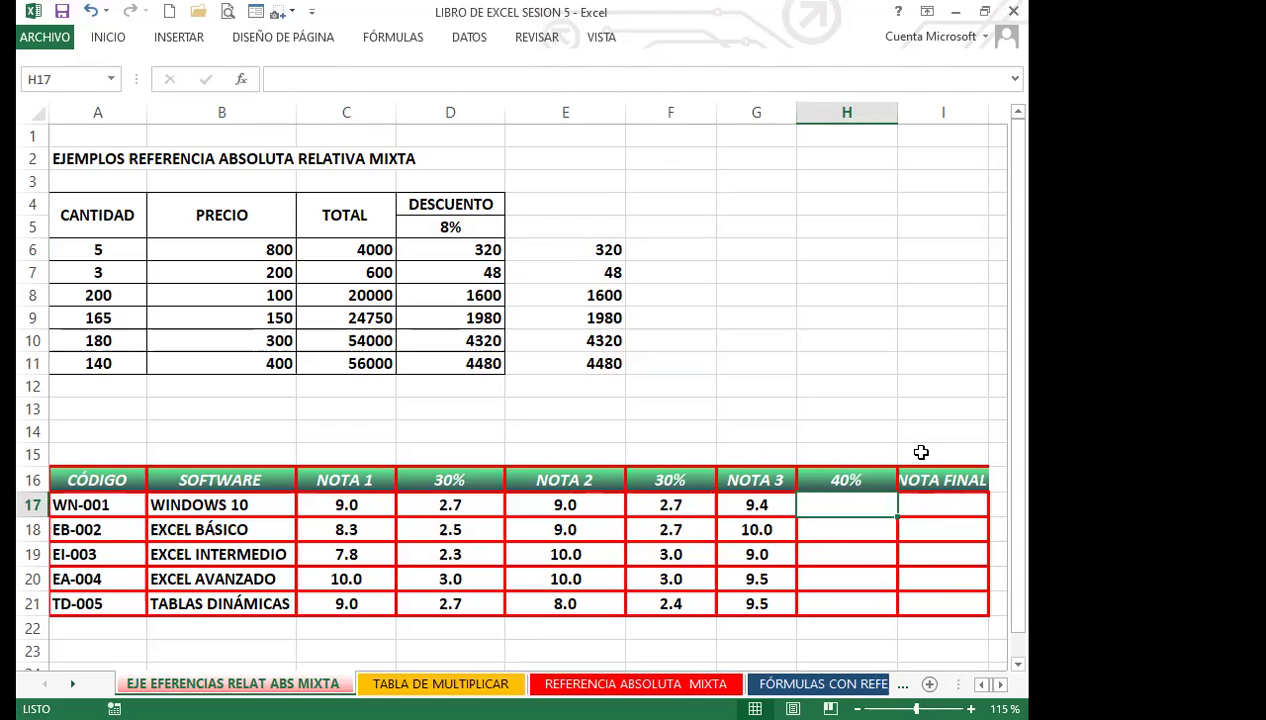
{"action": "type", "text": "="}
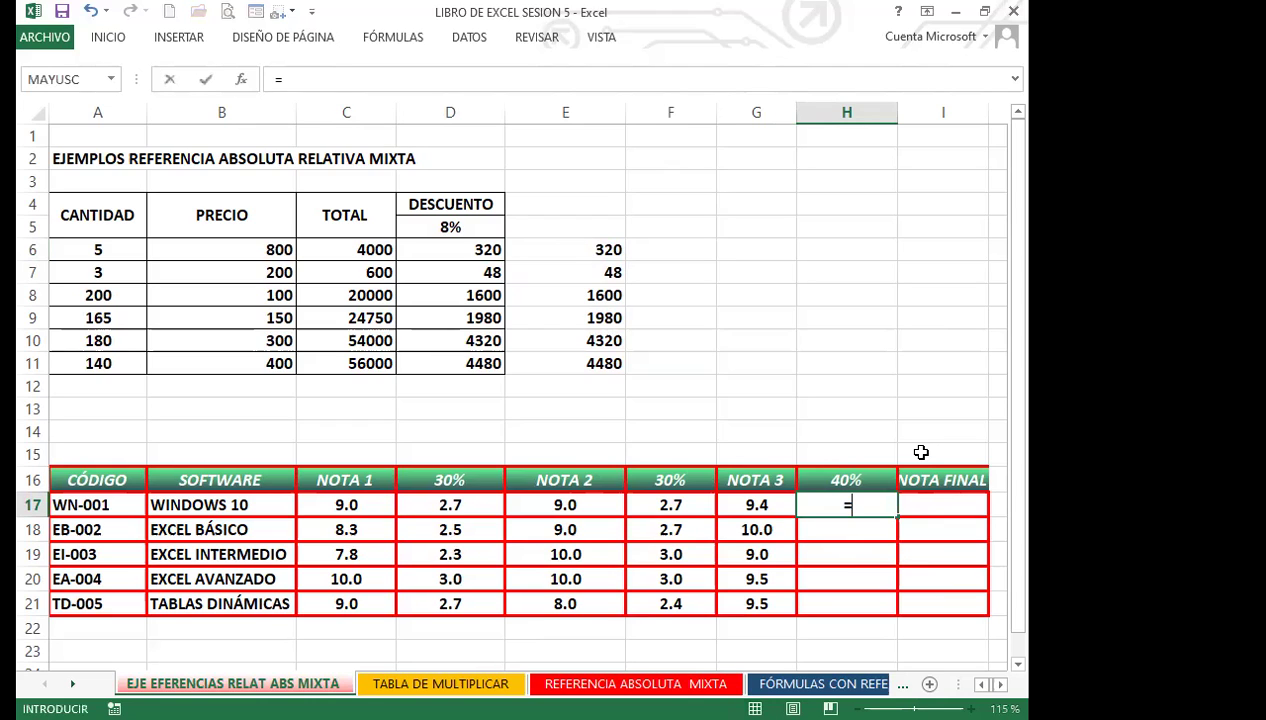
{"action": "left_click", "coordinate": [745, 505]}
{"action": "type", "text": "*"}
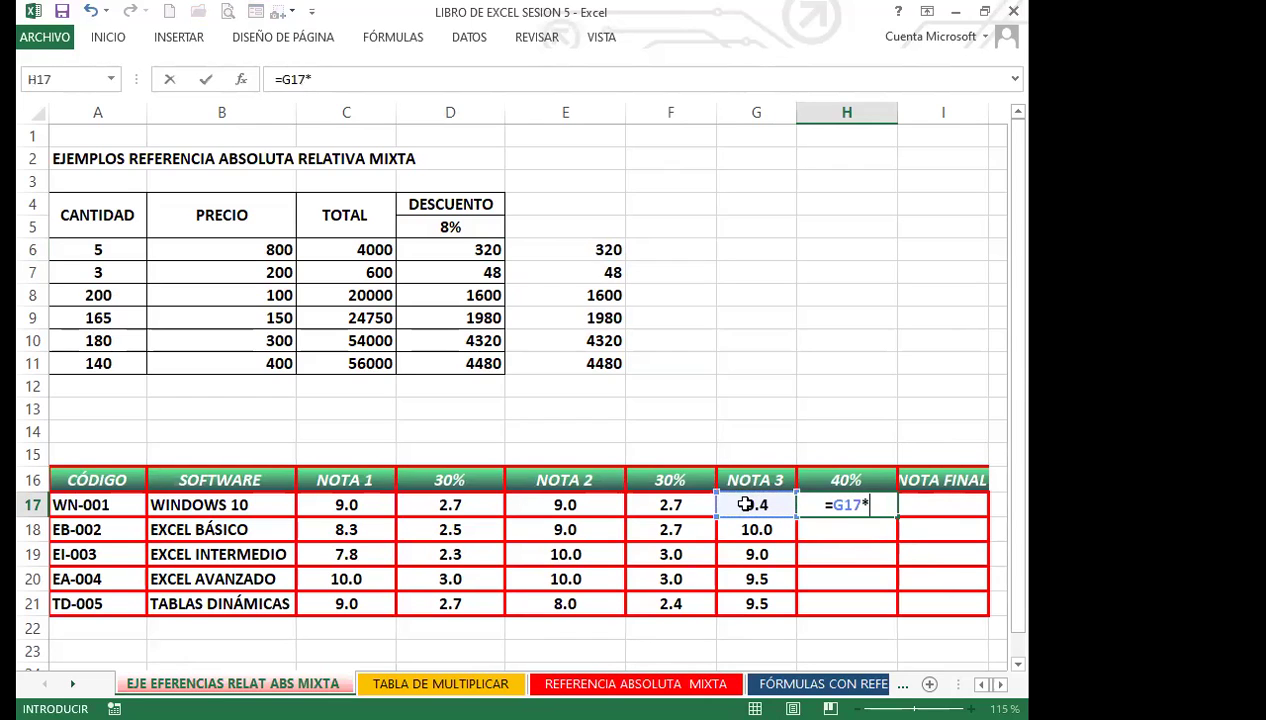
{"action": "left_click", "coordinate": [860, 481]}
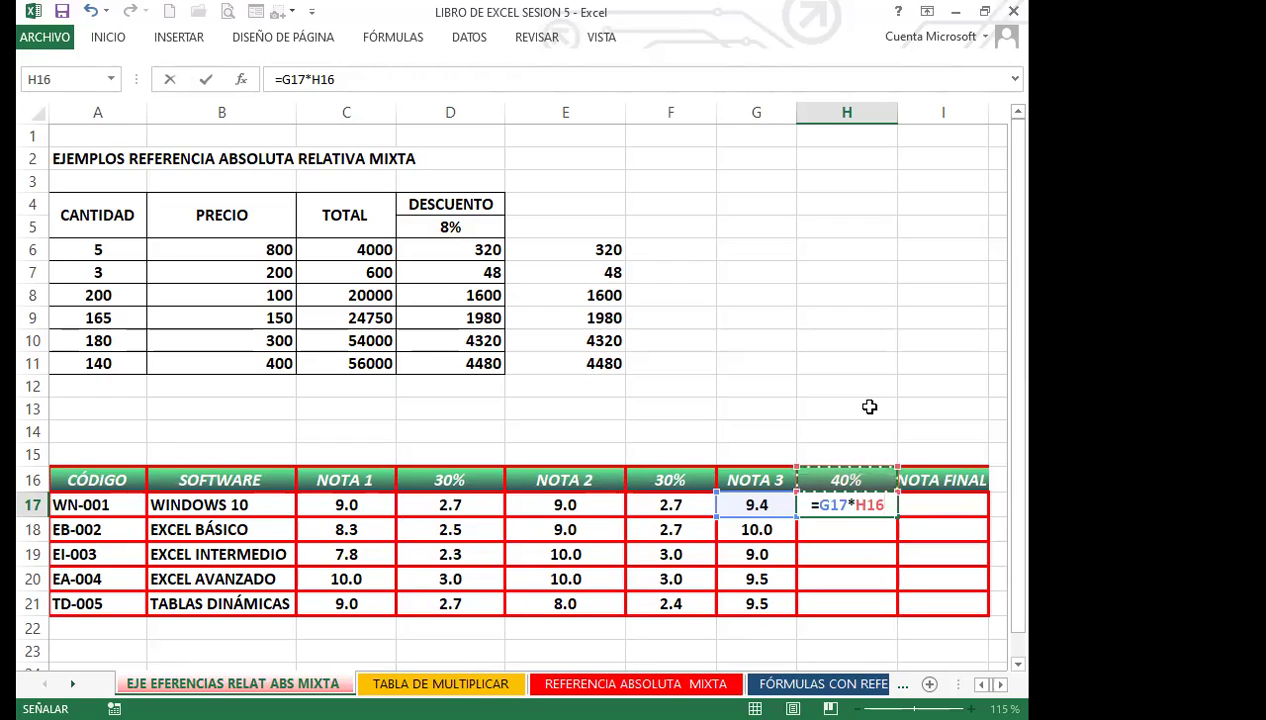
{"action": "key", "text": "F4"}
{"action": "key", "text": "F4"}
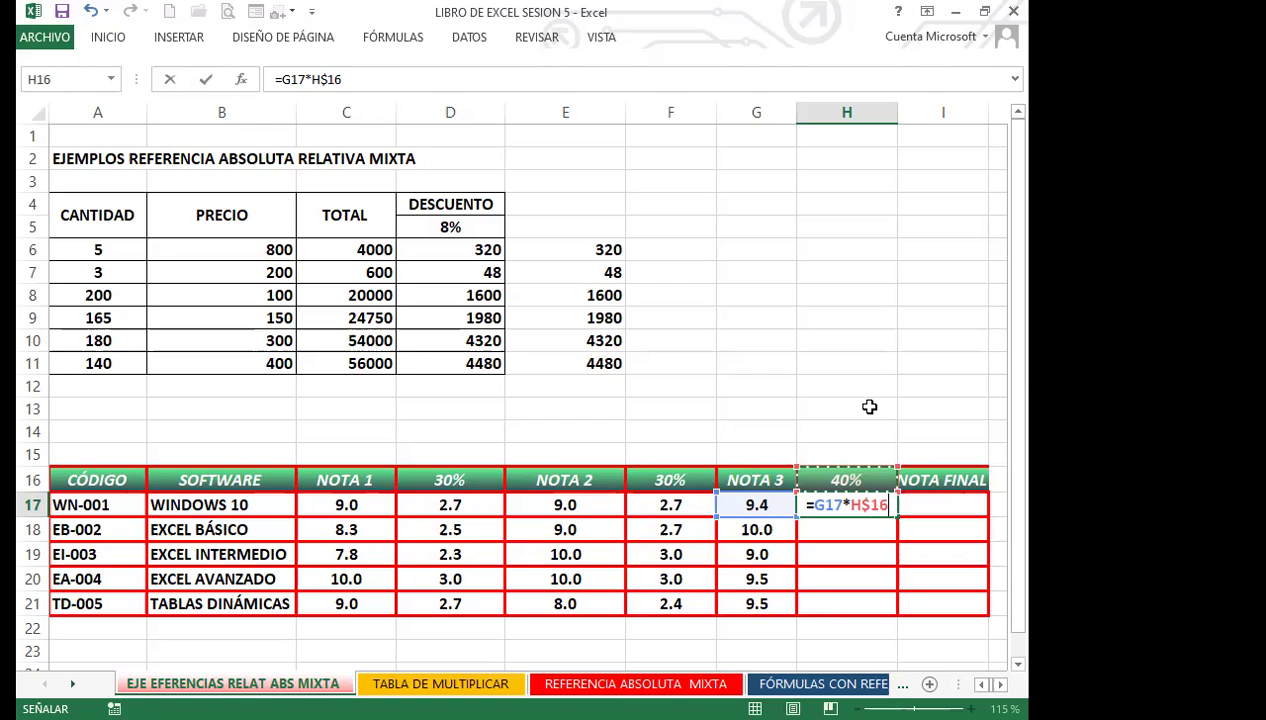
{"action": "key", "text": "Return"}
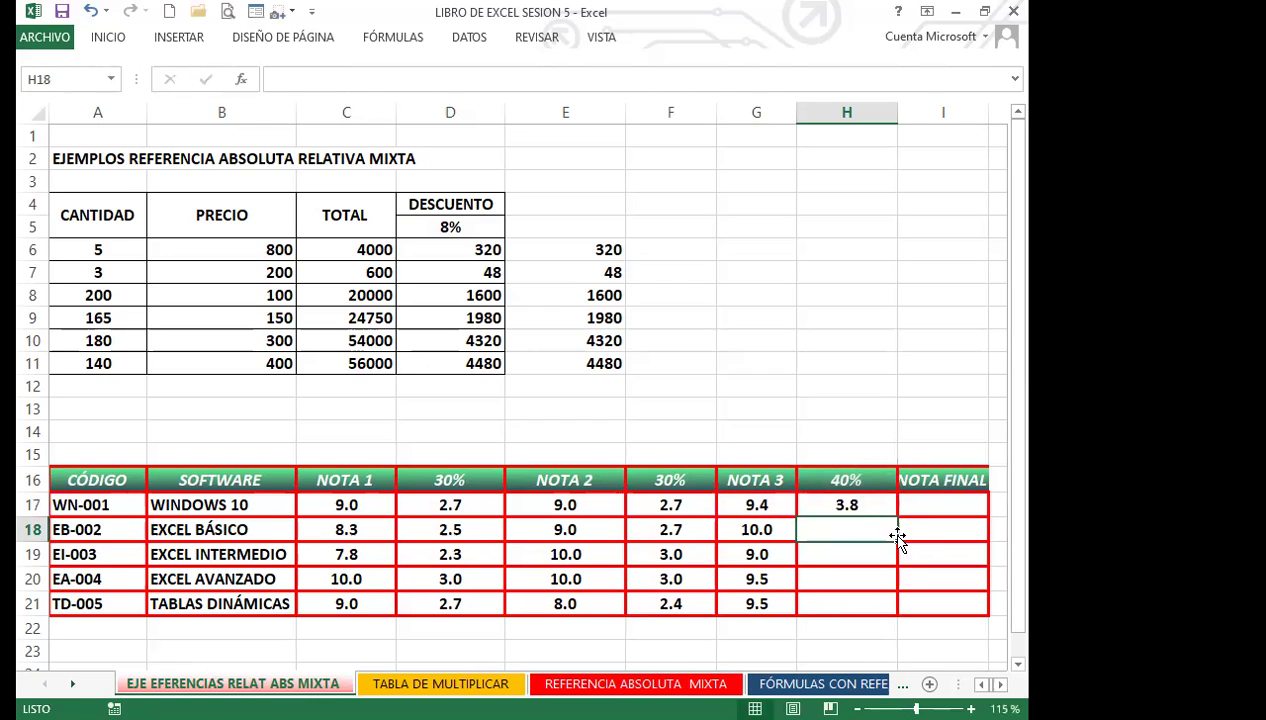
Fill the H17 formula down through H21 and narrow column E slightly.
{"action": "left_click", "coordinate": [847, 505]}
{"action": "left_click_drag", "start_coordinate": [897, 516], "coordinate": [894, 612]}
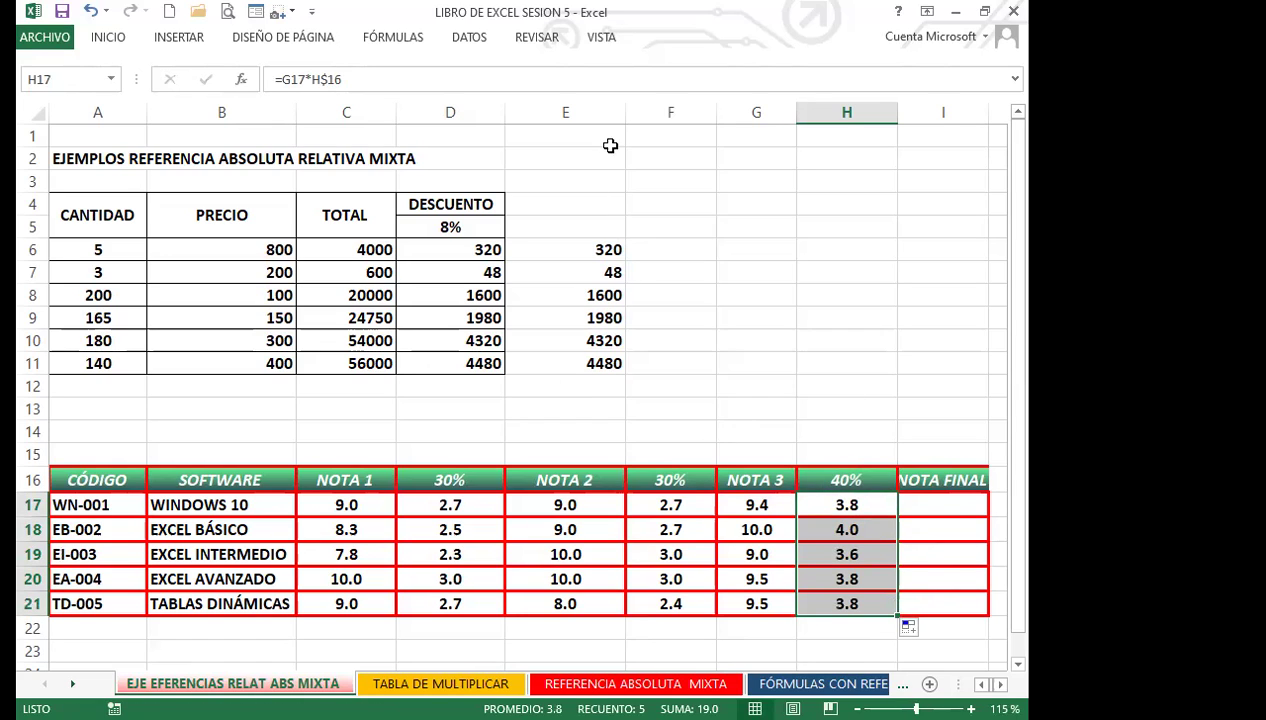
{"action": "left_click_drag", "start_coordinate": [625, 119], "coordinate": [599, 119]}
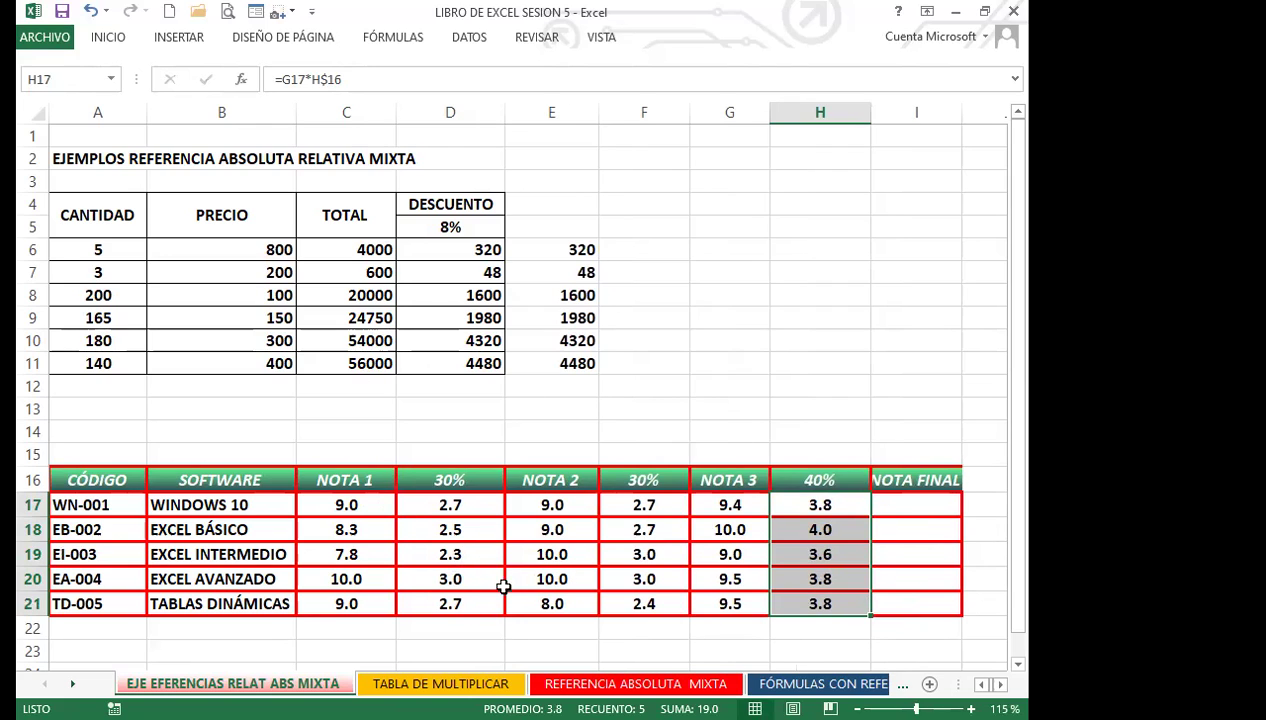
Compare the percentage, absolute and mixed-reference formulas in D17, F17 and H17, and select the first NOTA FINAL cell, I17.
{"action": "left_click", "coordinate": [474, 504]}
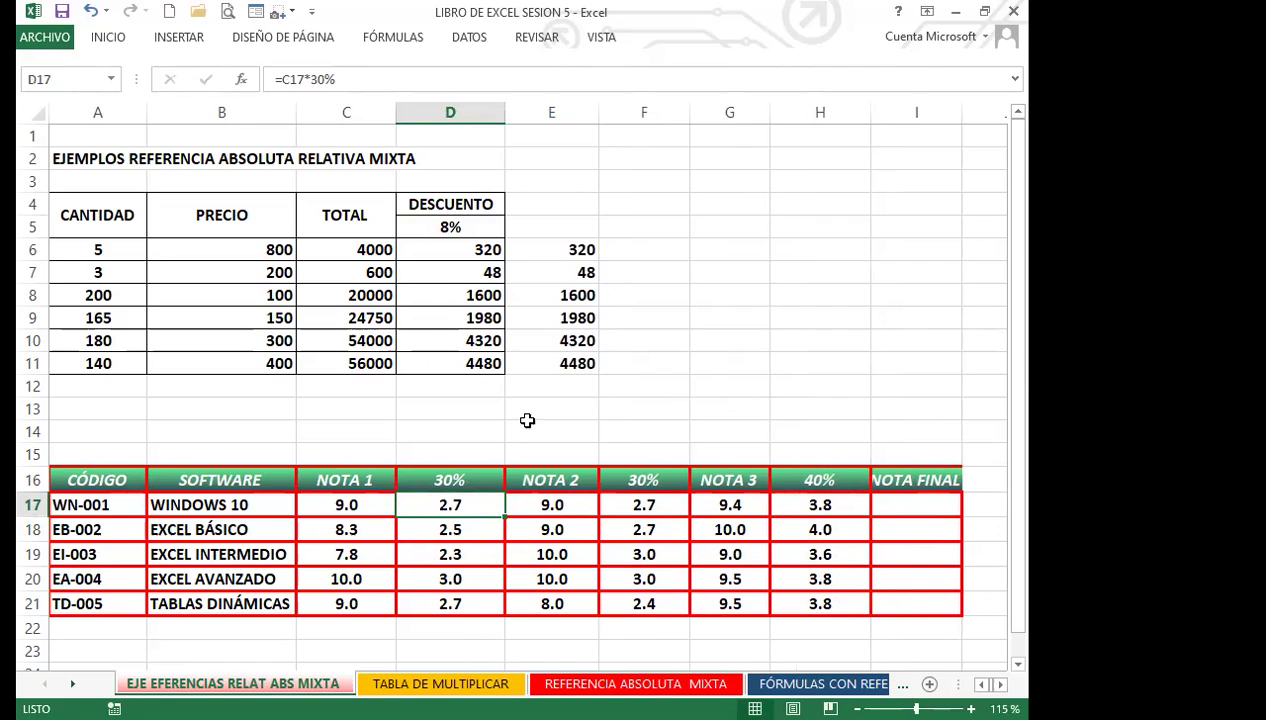
{"action": "left_click", "coordinate": [632, 501]}
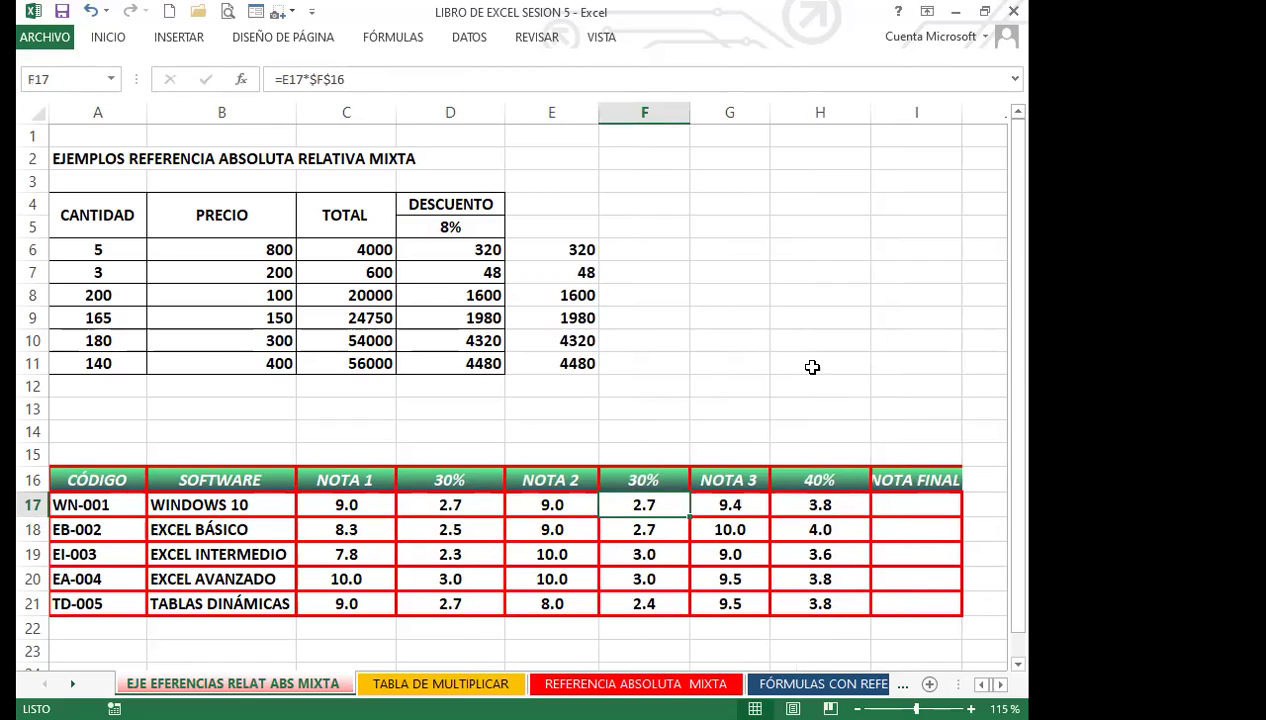
{"action": "left_click", "coordinate": [842, 506]}
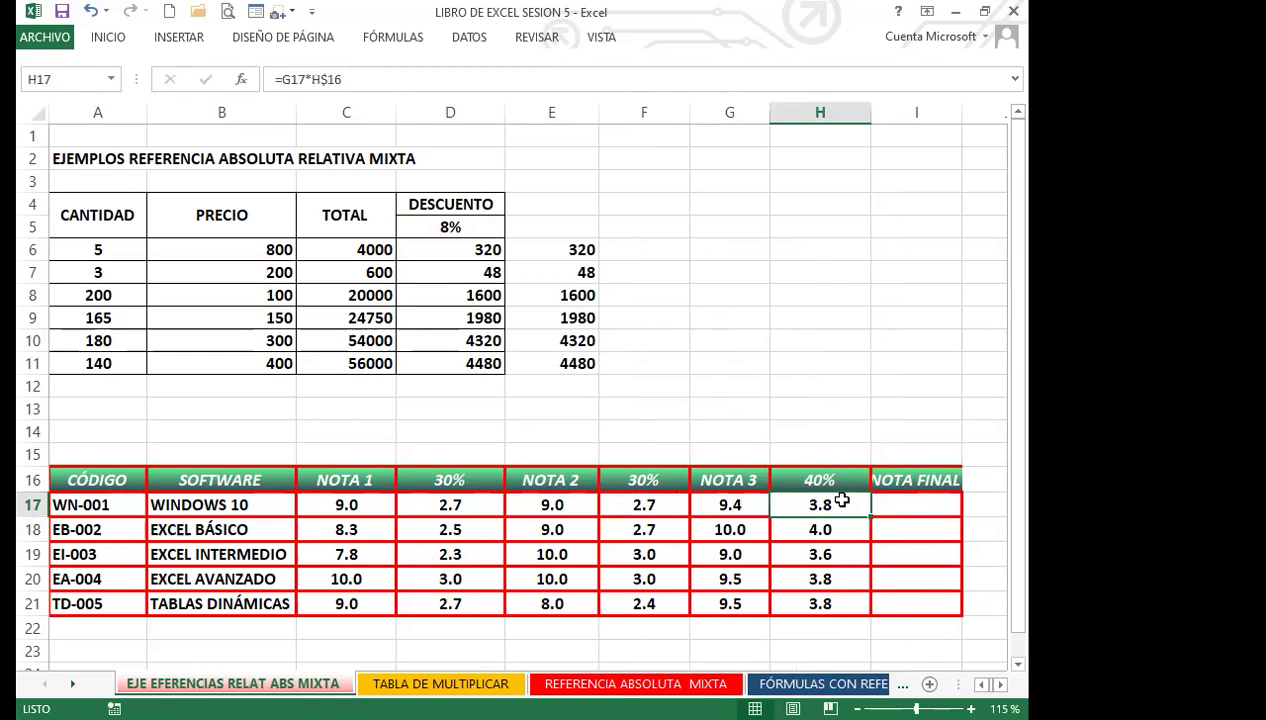
{"action": "left_click", "coordinate": [932, 508]}
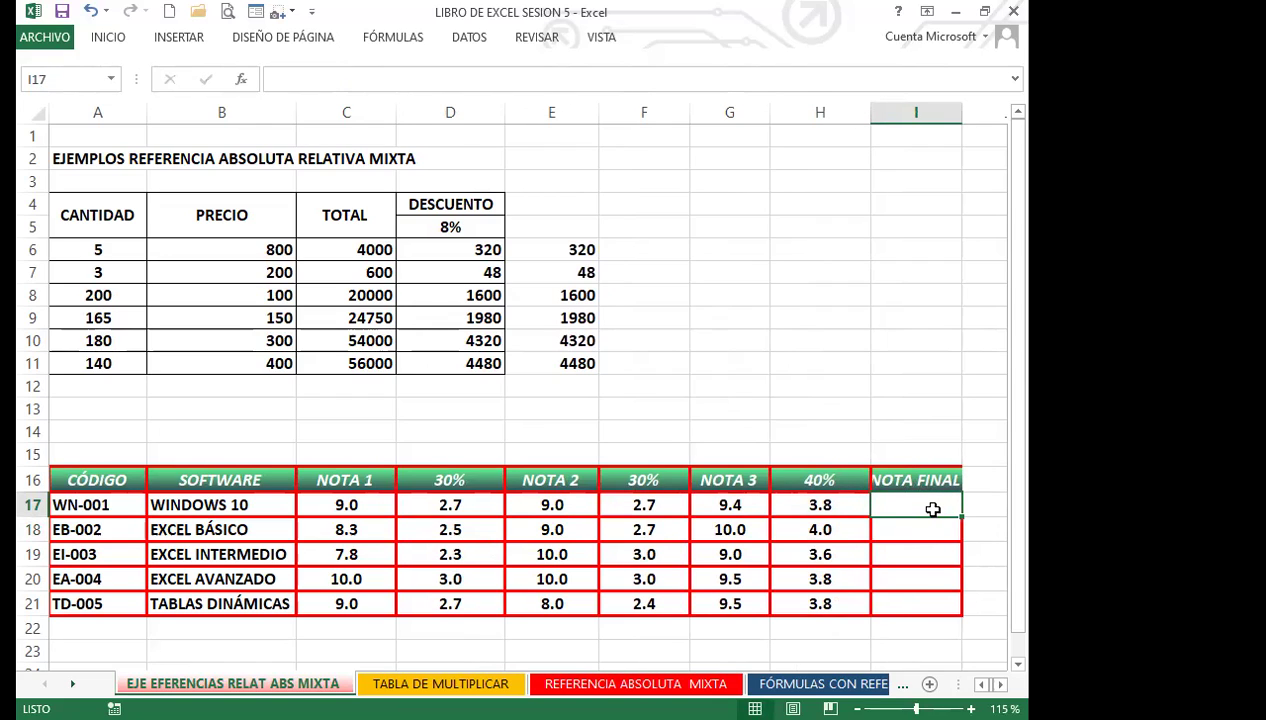
Enter the formula =D17+F17+H17 in I17 to add the weighted grades, and fill it down through I21.
{"action": "double_click", "coordinate": [932, 509]}
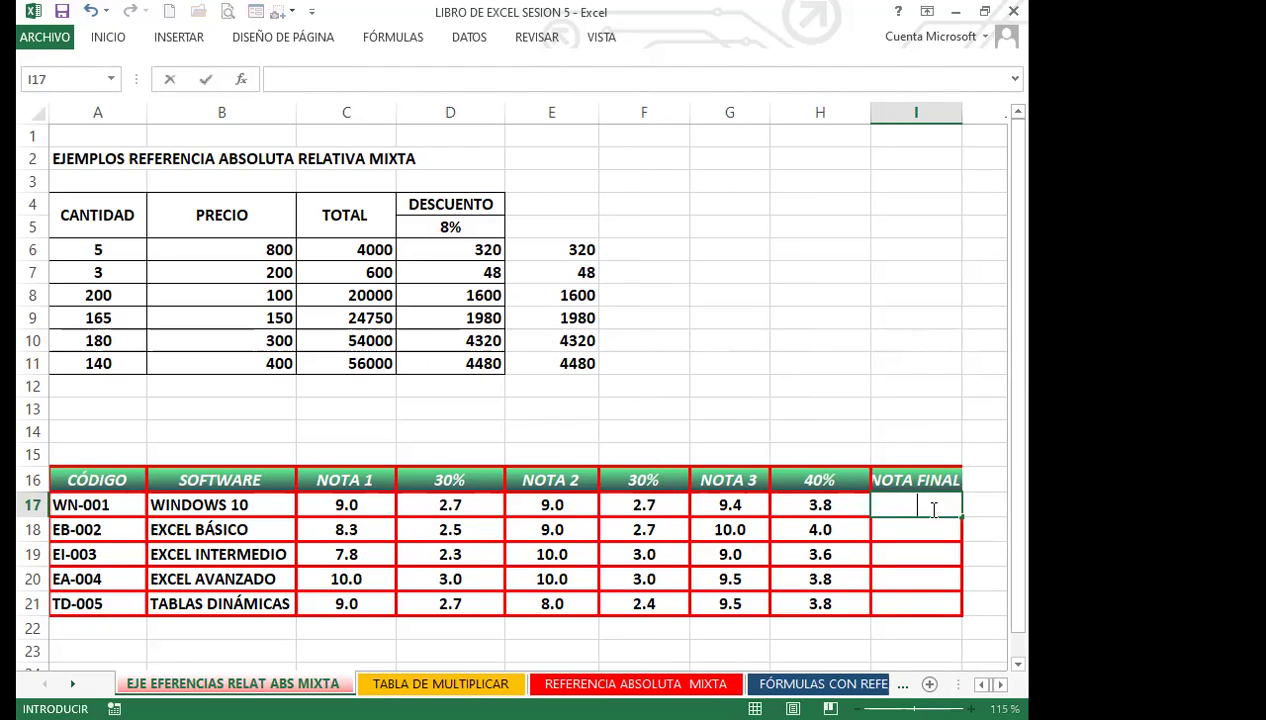
{"action": "type", "text": "="}
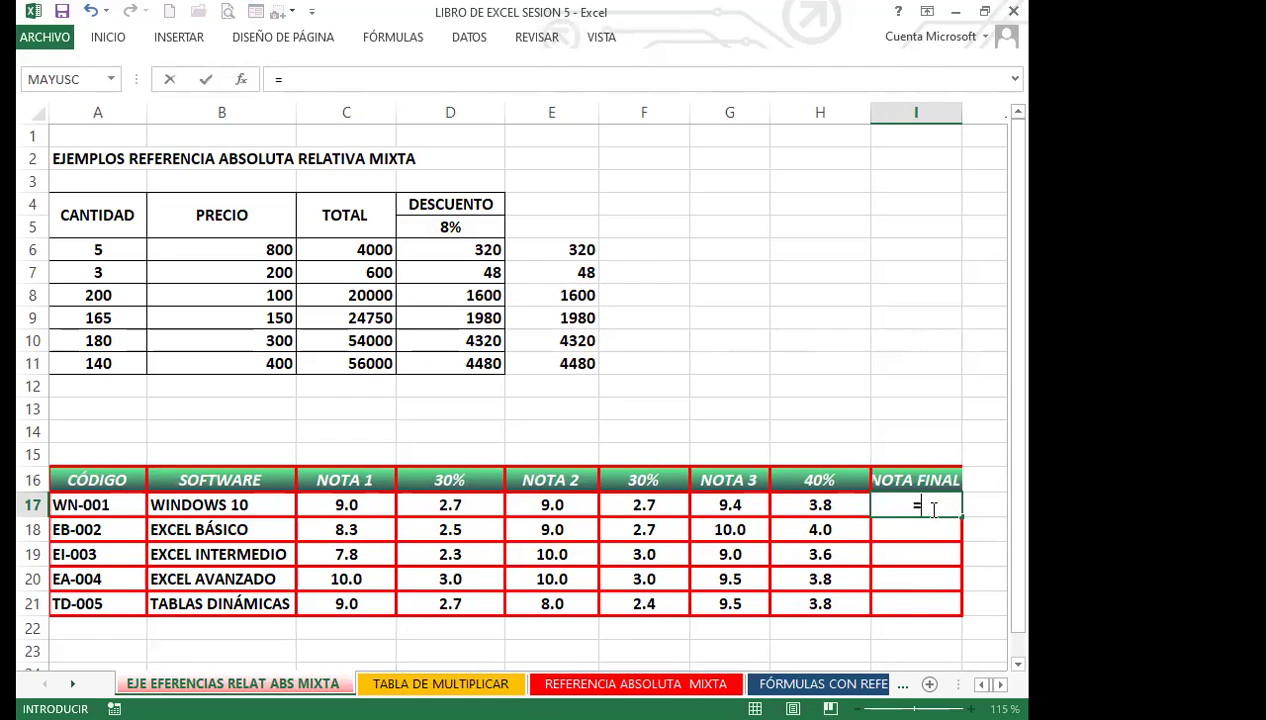
{"action": "left_click", "coordinate": [476, 505]}
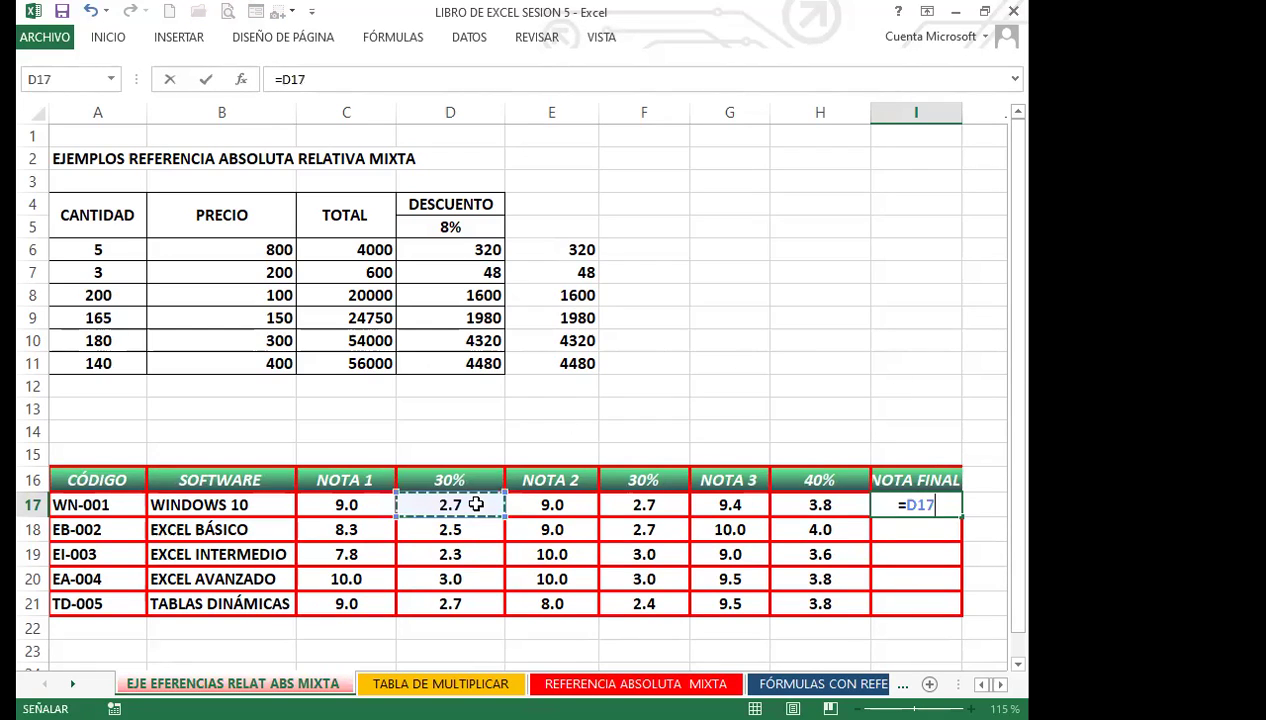
{"action": "type", "text": "+"}
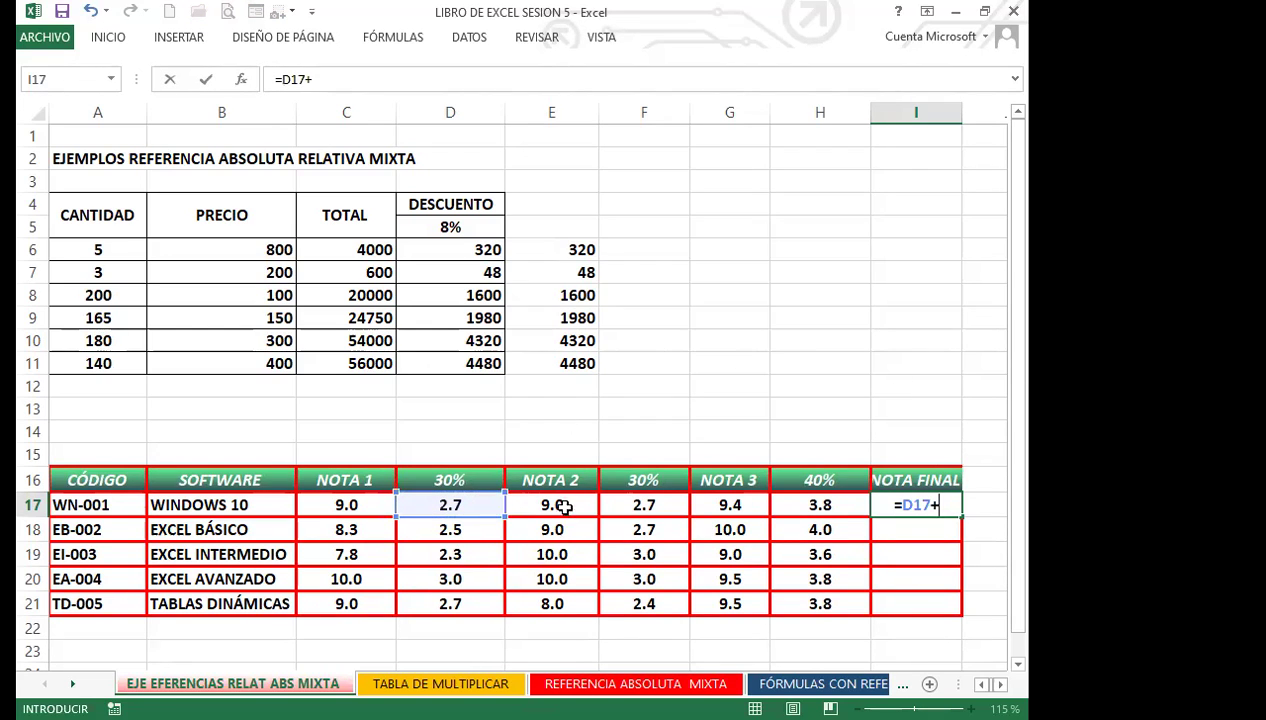
{"action": "left_click", "coordinate": [640, 504]}
{"action": "type", "text": "+"}
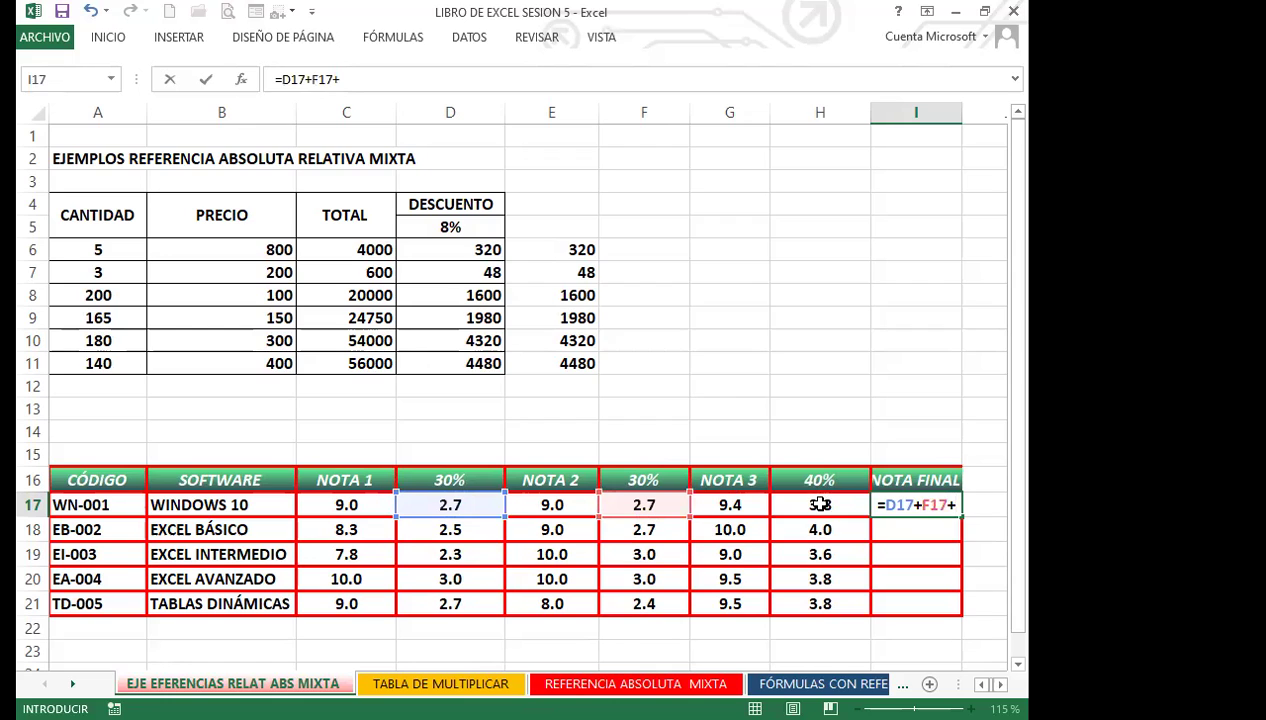
{"action": "left_click", "coordinate": [820, 505]}
{"action": "key", "text": "Return"}
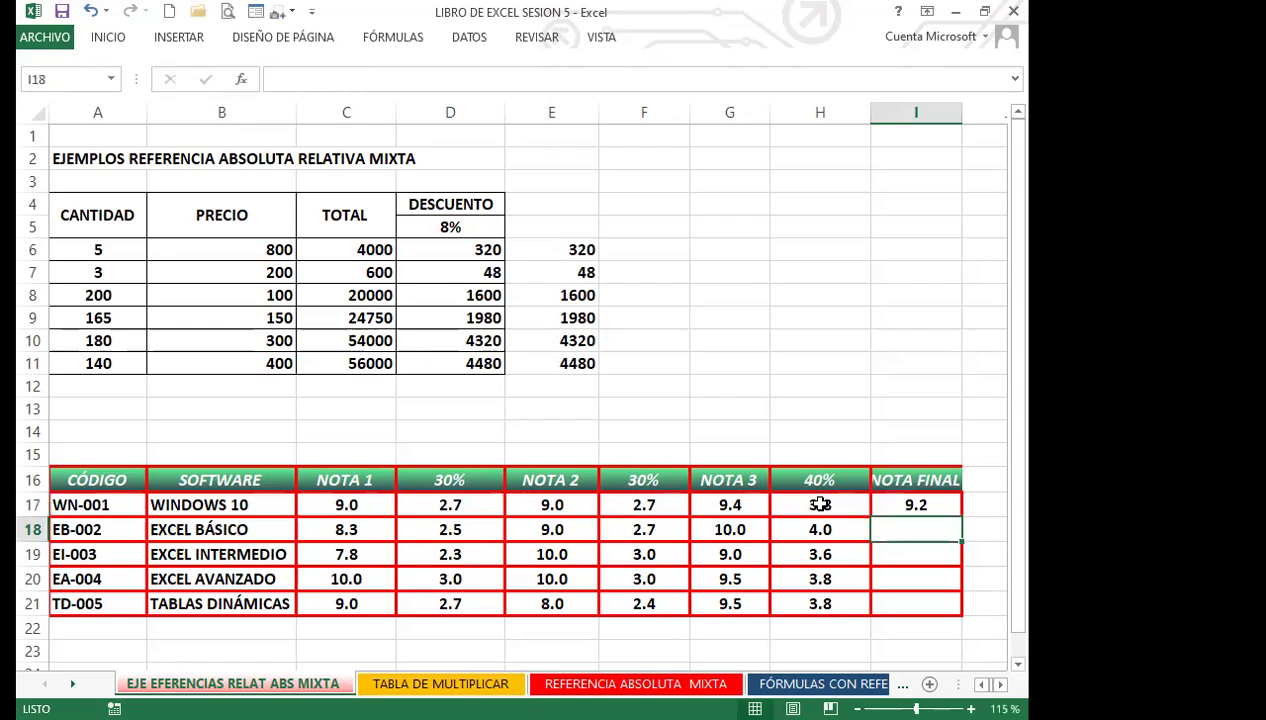
{"action": "left_click", "coordinate": [907, 503]}
{"action": "left_click_drag", "start_coordinate": [964, 518], "coordinate": [963, 606]}
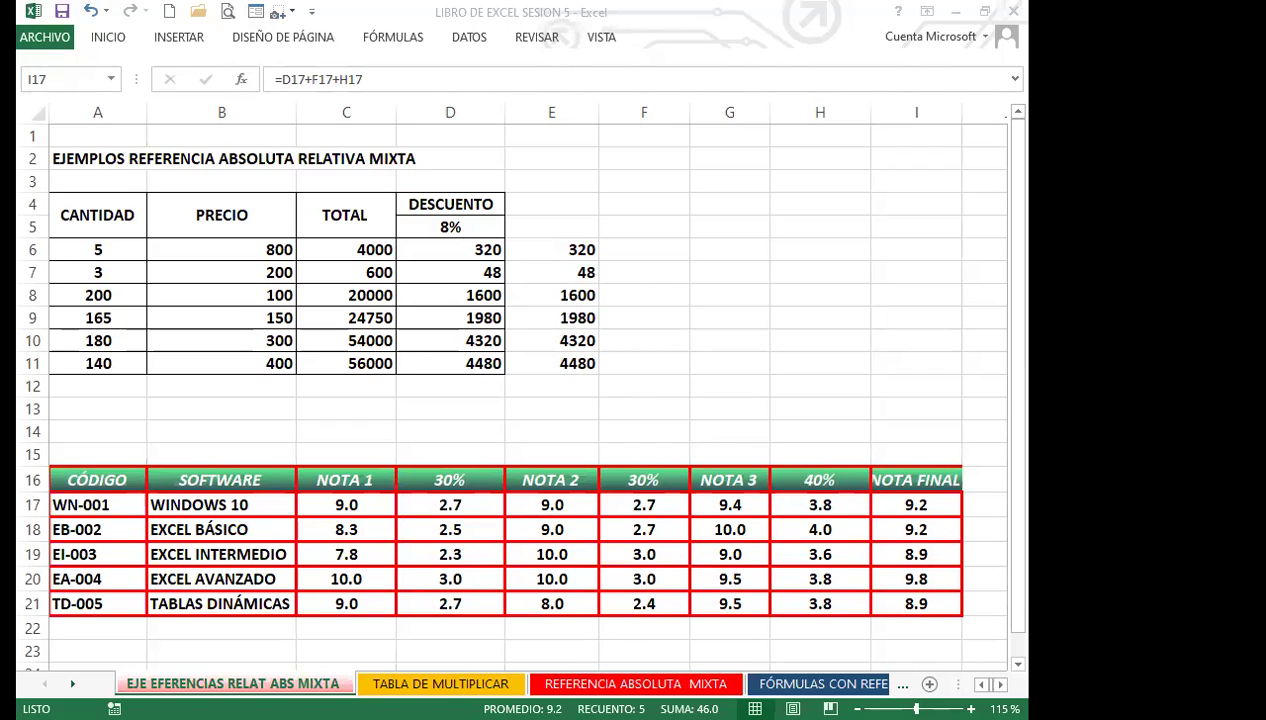
{"action": "left_click", "coordinate": [440, 684]}
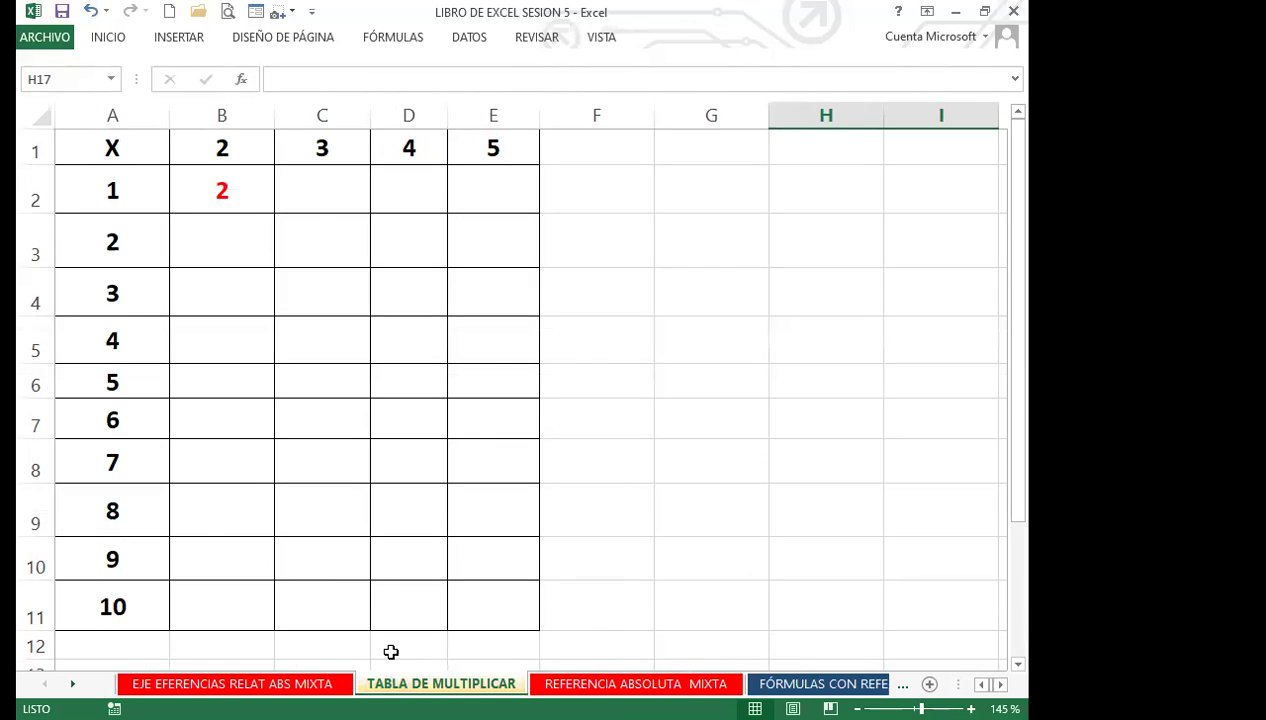
{"action": "left_click", "coordinate": [280, 680]}
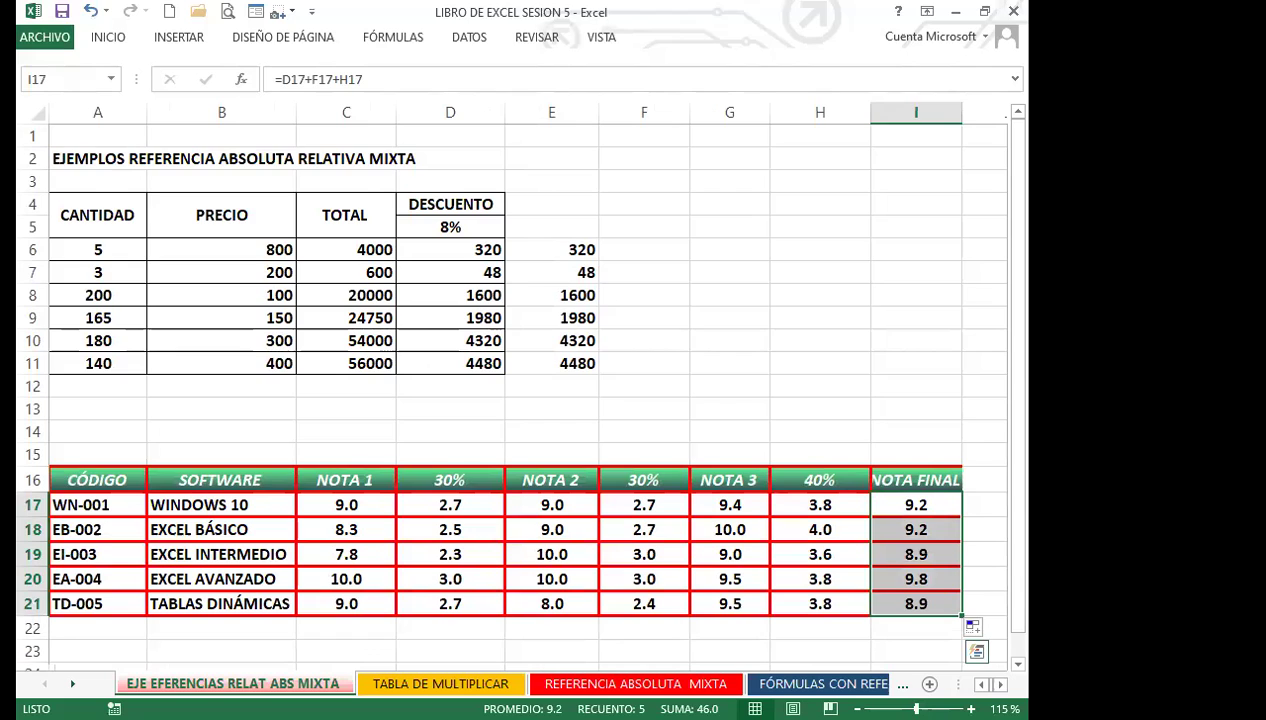
{"action": "key", "text": "alt+Tab"}
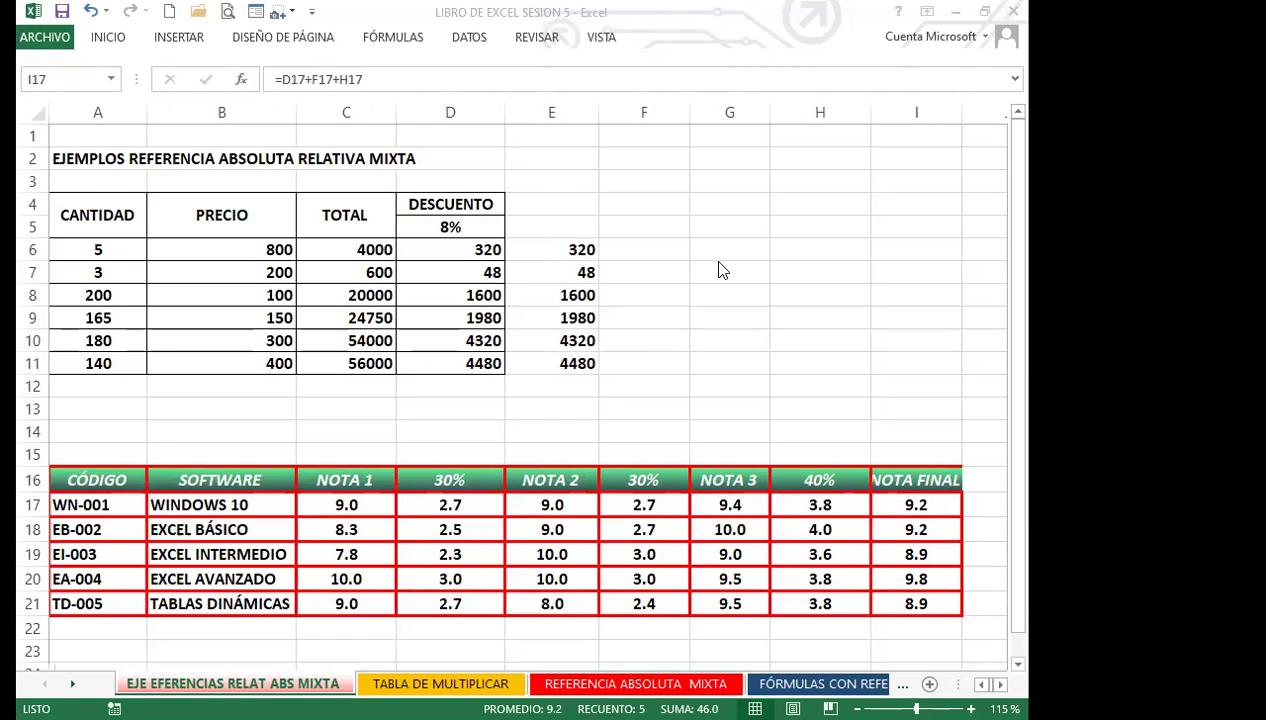
{"action": "key", "text": "alt+Tab"}
{"action": "left_click", "coordinate": [653, 361]}
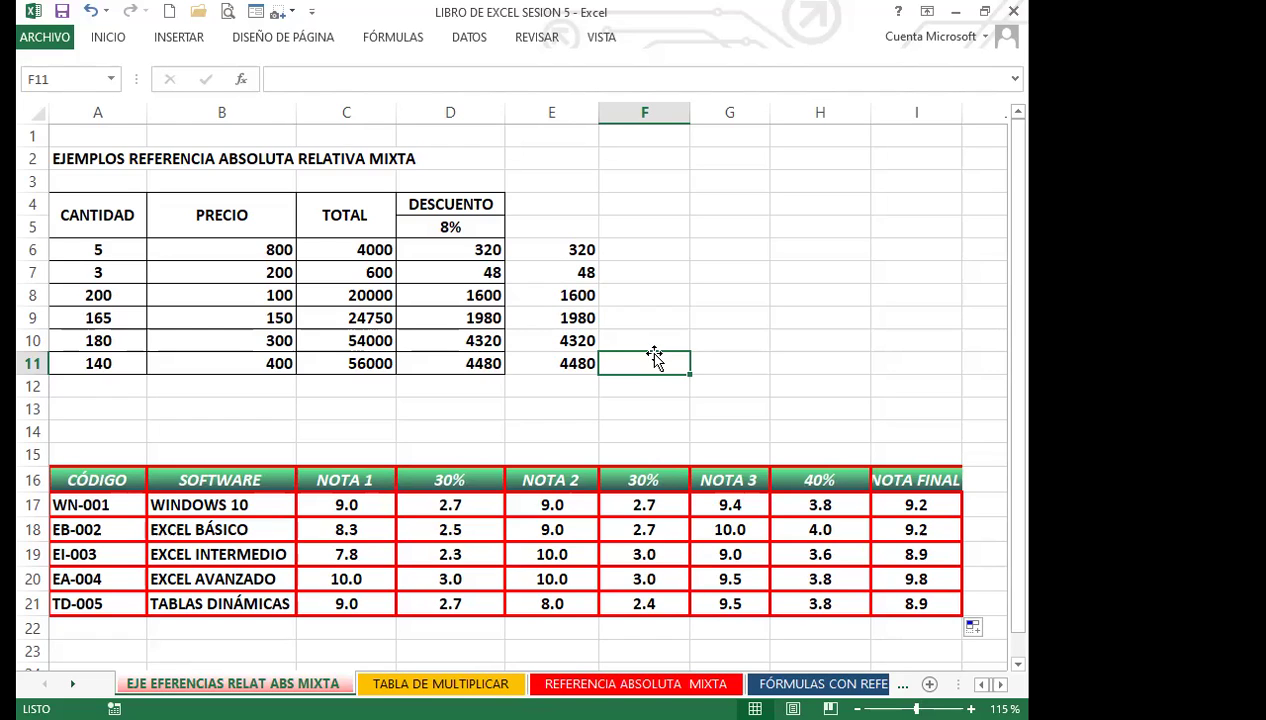
{"action": "left_click", "coordinate": [624, 252]}
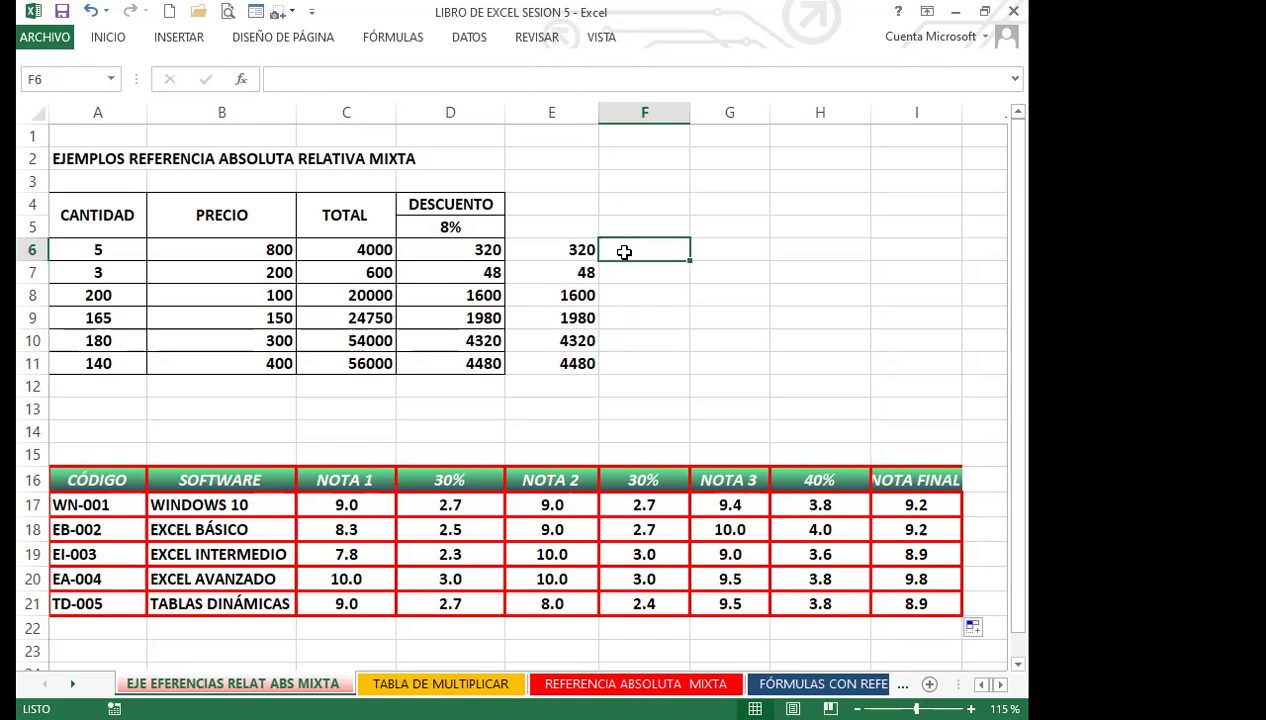
Remove the $ before row 5 in the E6 formula and restore it as =C6*D$5.
{"action": "left_click", "coordinate": [563, 250]}
{"action": "double_click", "coordinate": [563, 250]}
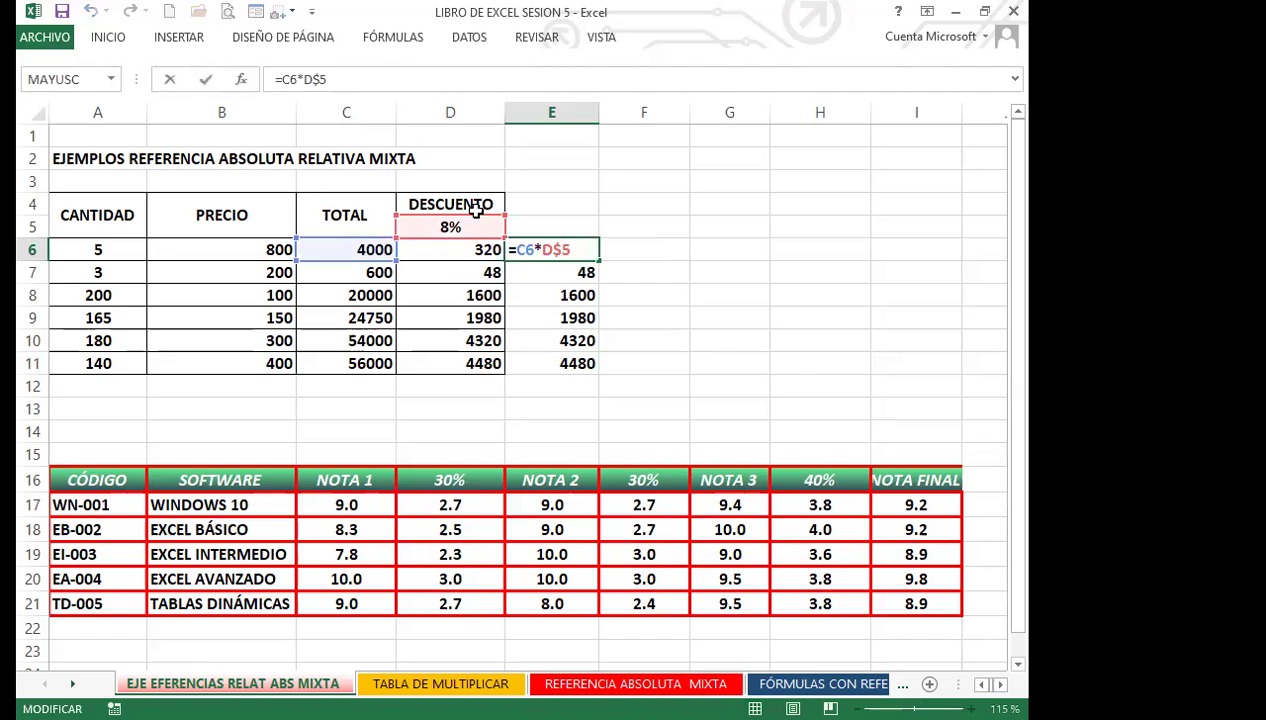
{"action": "key", "text": "BackSpace"}
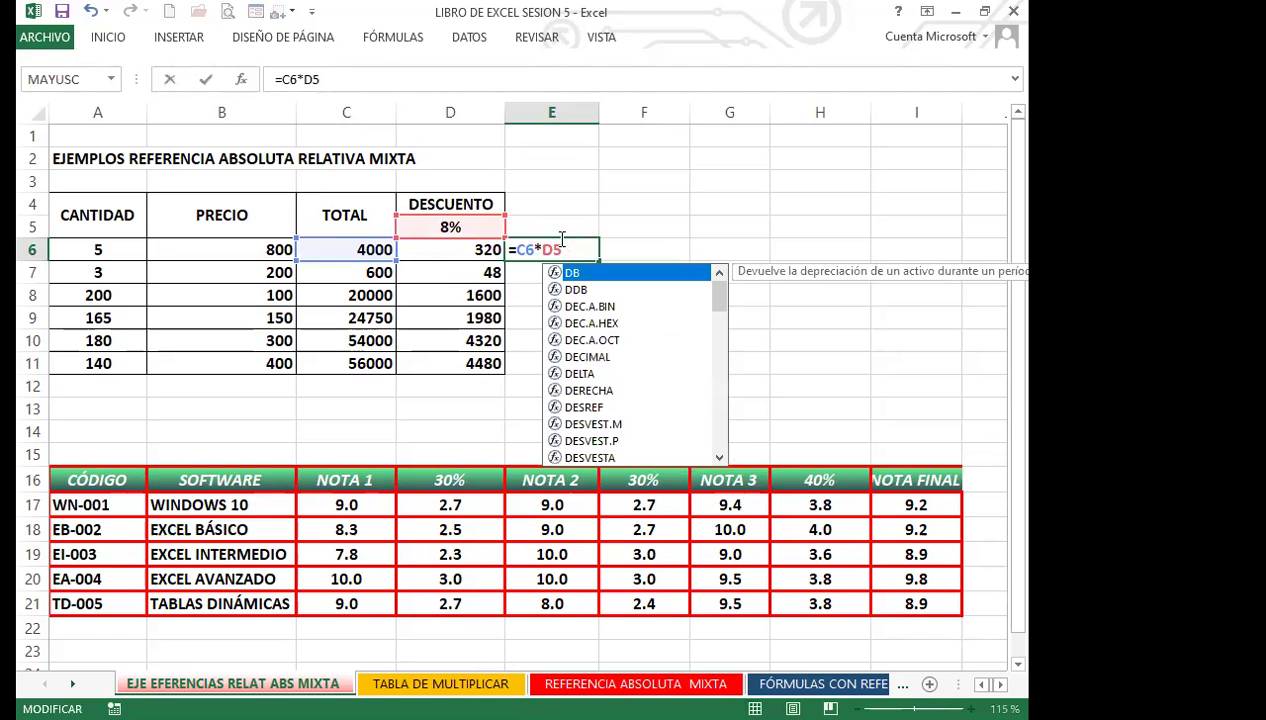
{"action": "type", "text": "$"}
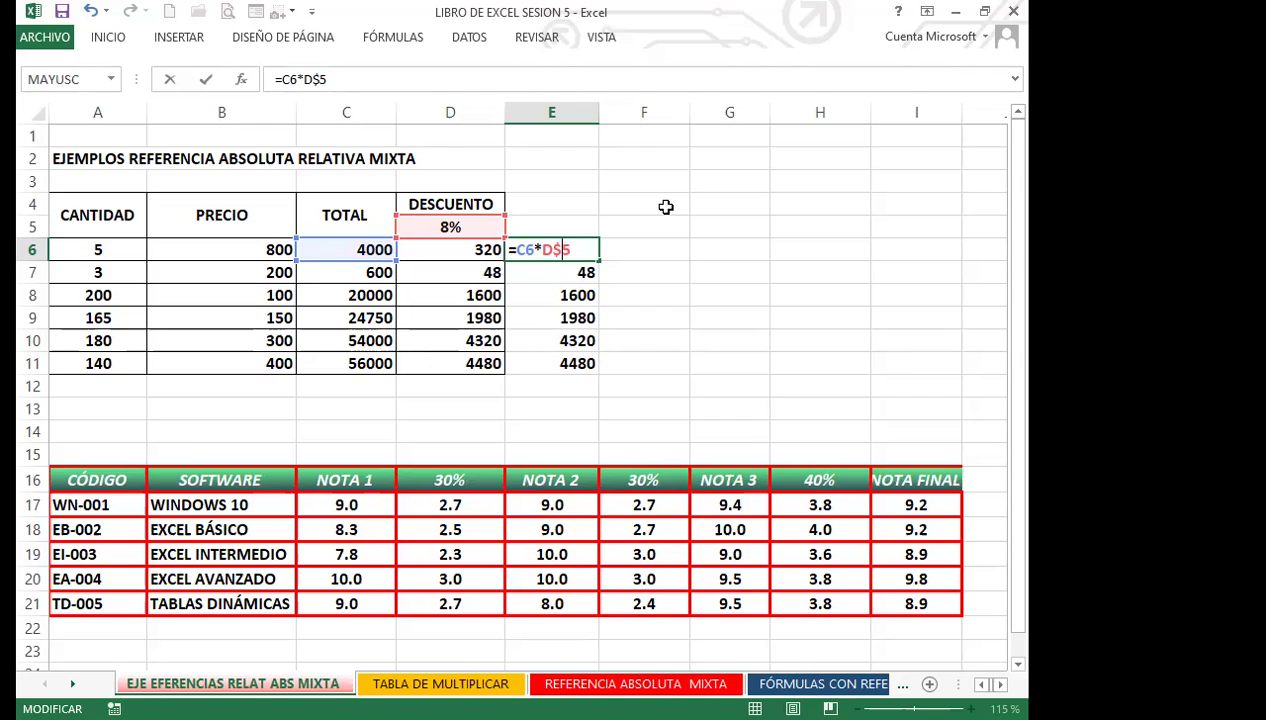
{"action": "key", "text": "Return"}
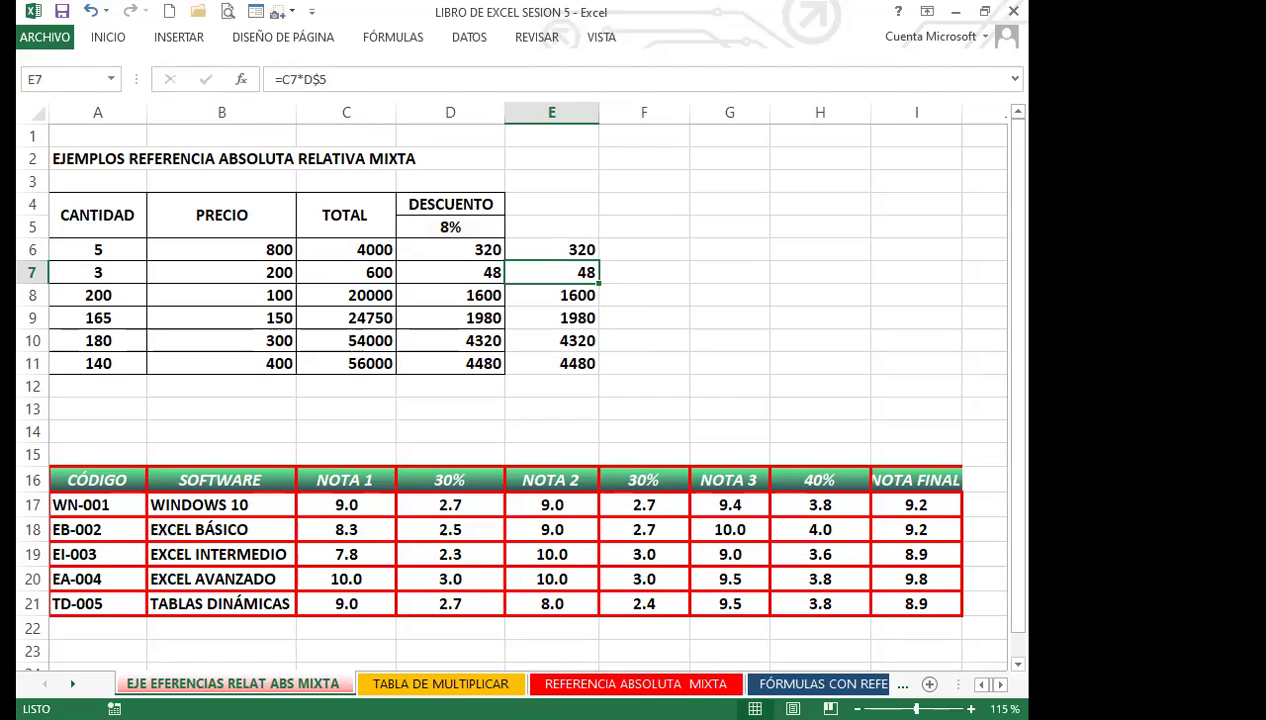
Switch to the TABLA DE MULTIPLICAR sheet and review the column header factors in B1 through E1.
{"action": "left_click", "coordinate": [441, 683]}
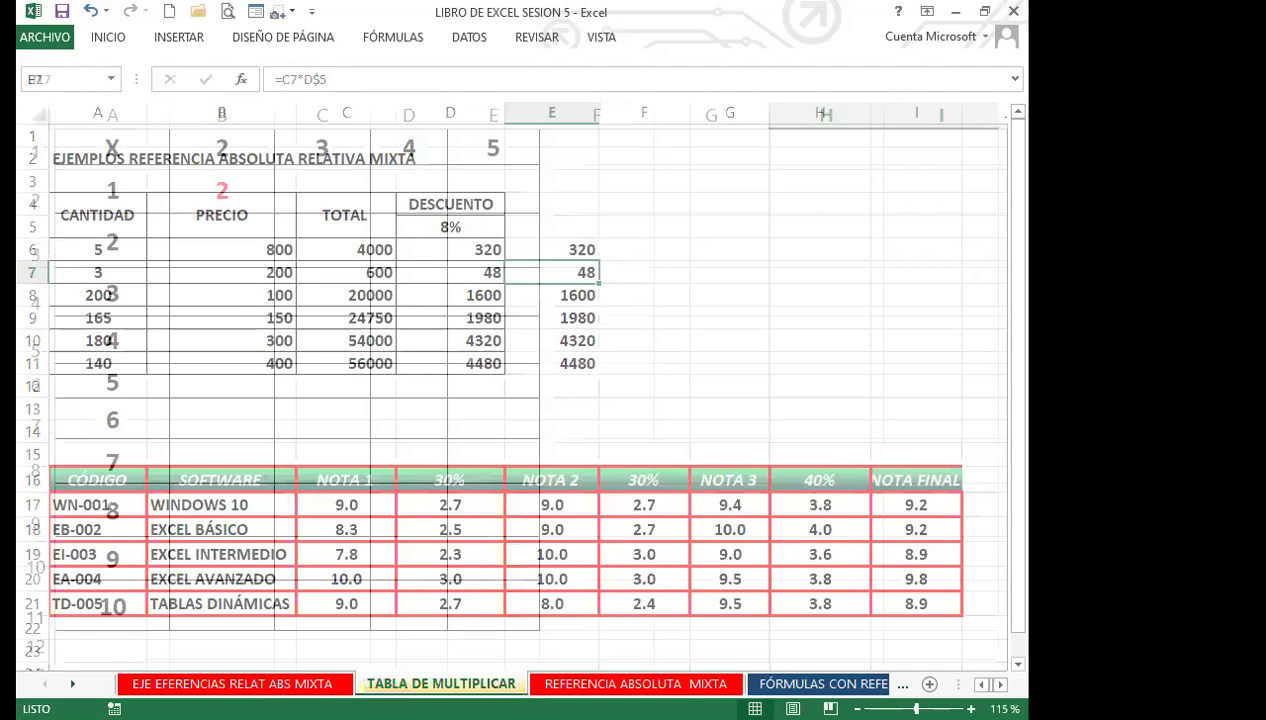
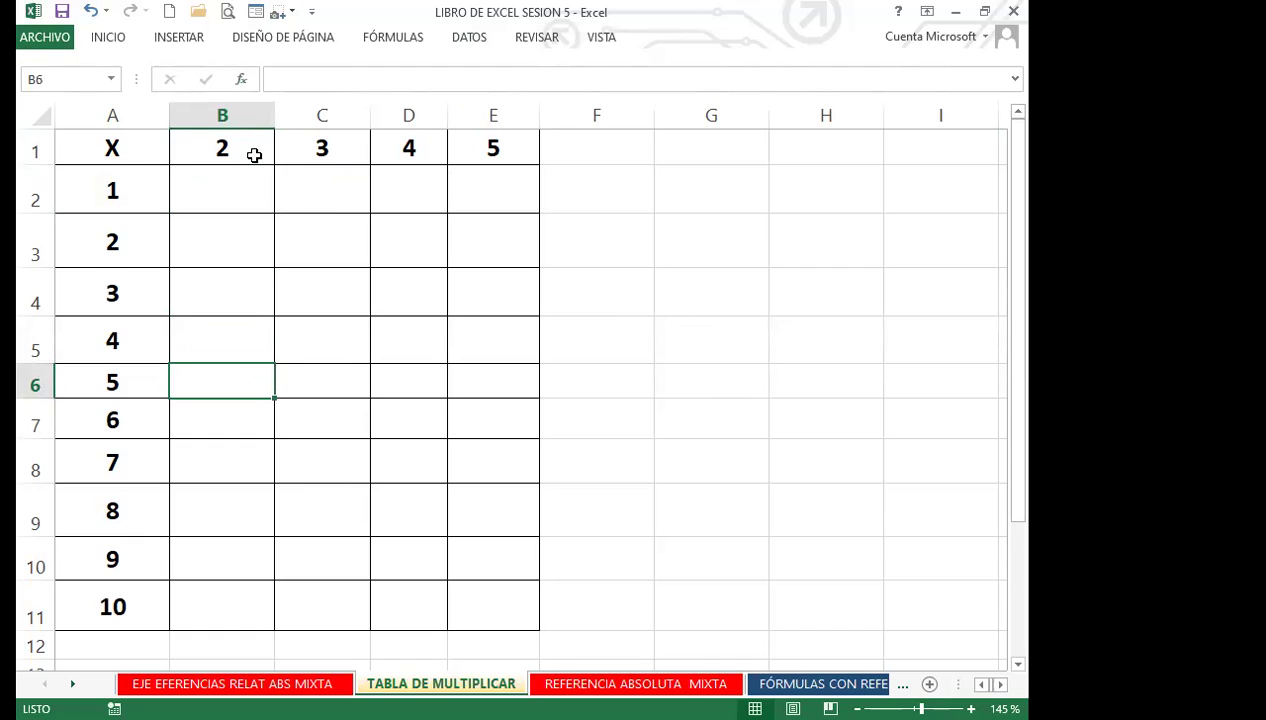
{"action": "left_click", "coordinate": [260, 156]}
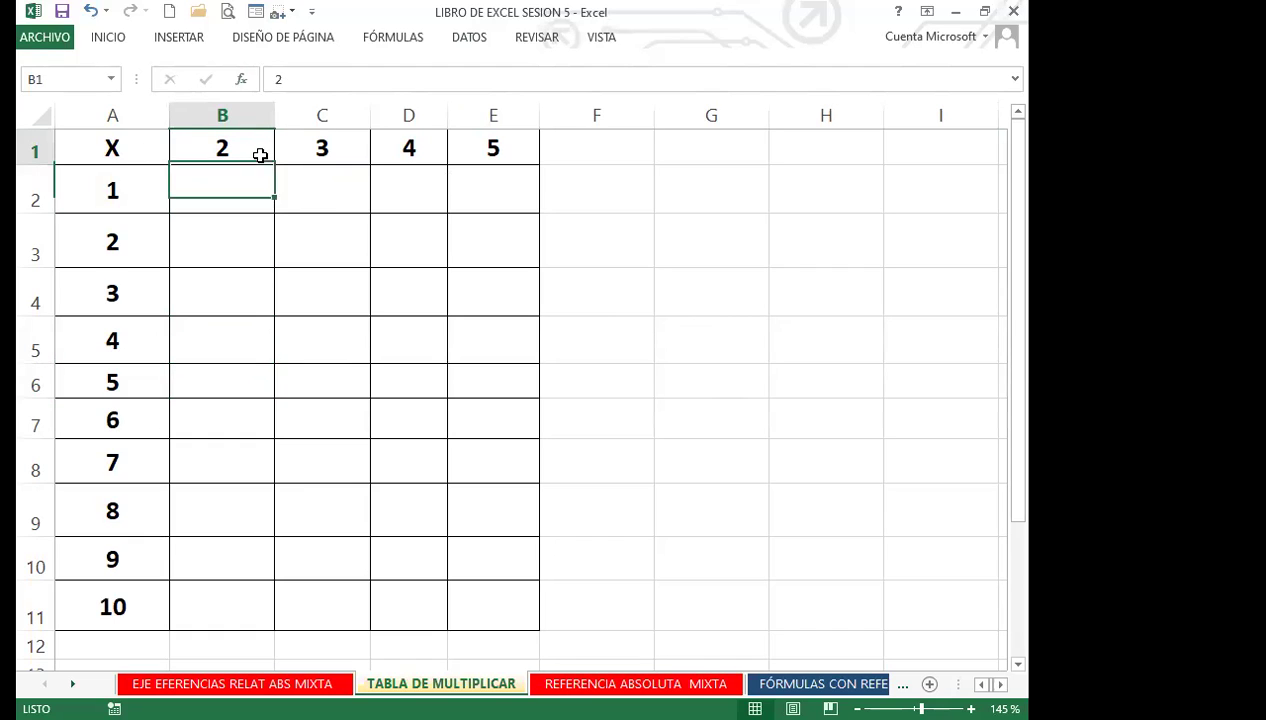
{"action": "left_click", "coordinate": [352, 154]}
{"action": "left_click", "coordinate": [432, 152]}
{"action": "left_click", "coordinate": [472, 155]}
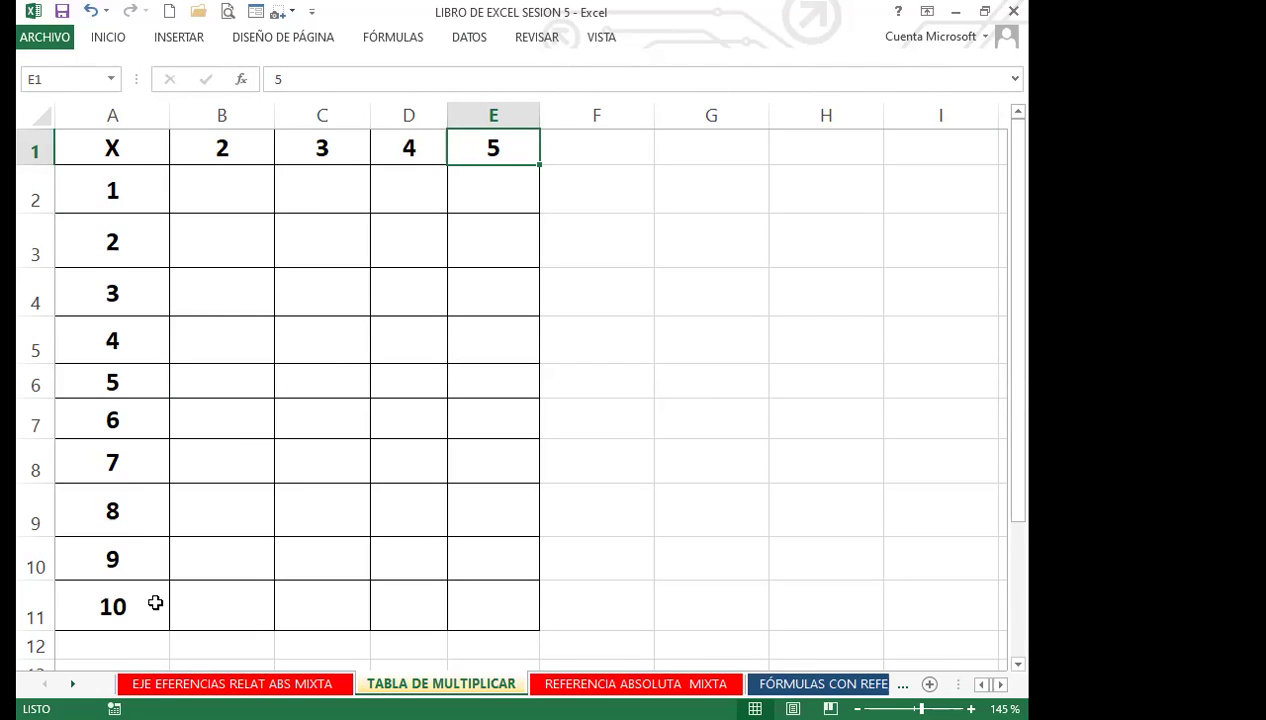
Enter the formula =B1*A2 in B2 to multiply the column header by the first row factor.
{"action": "left_click", "coordinate": [207, 197]}
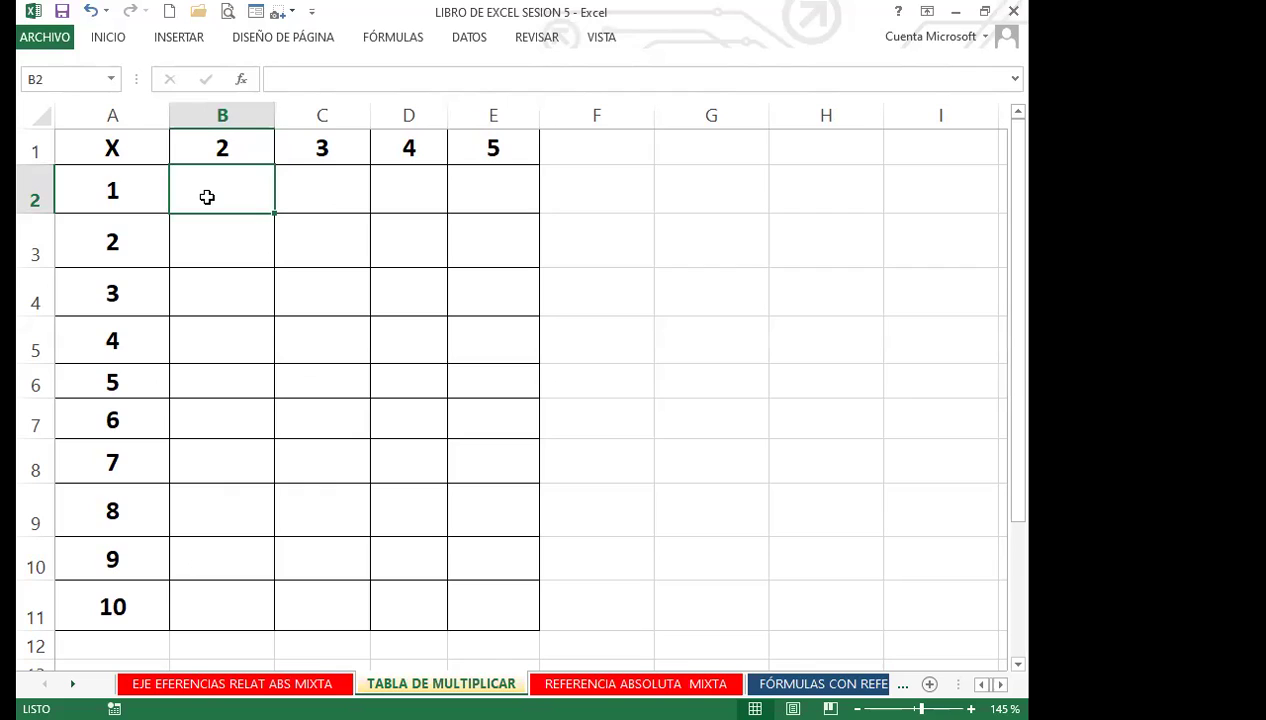
{"action": "type", "text": "="}
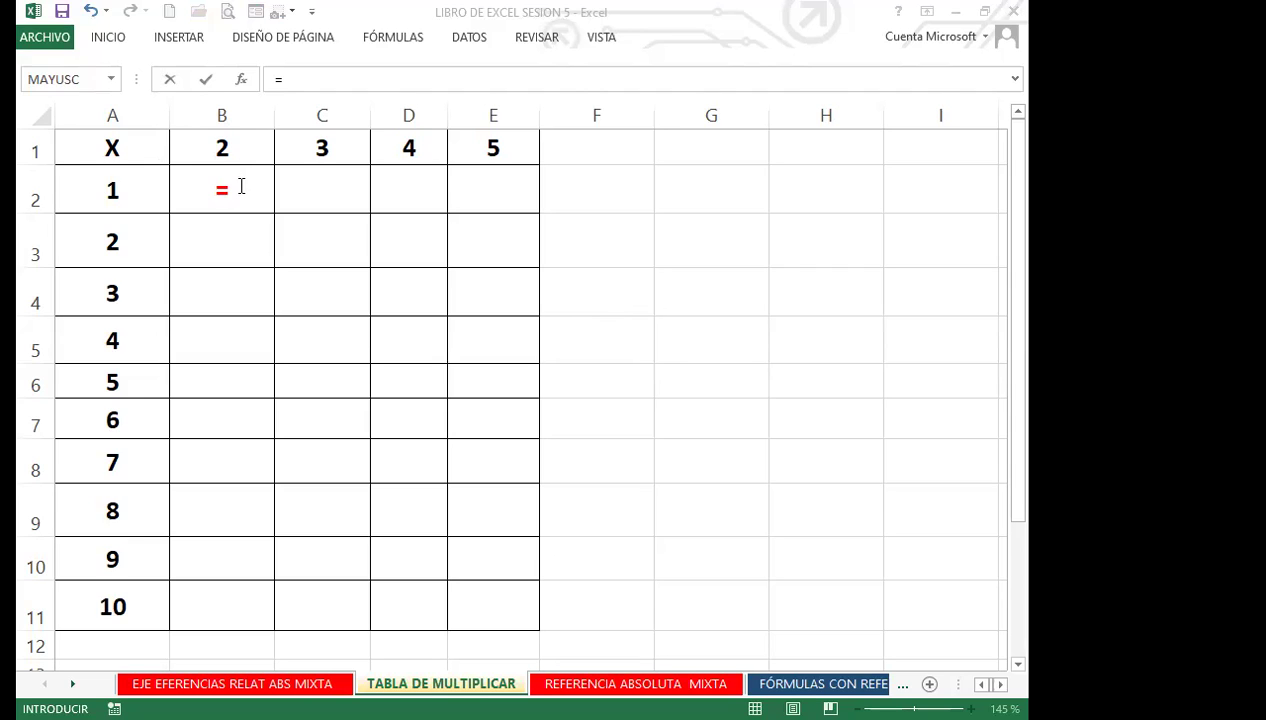
{"action": "left_click", "coordinate": [244, 148]}
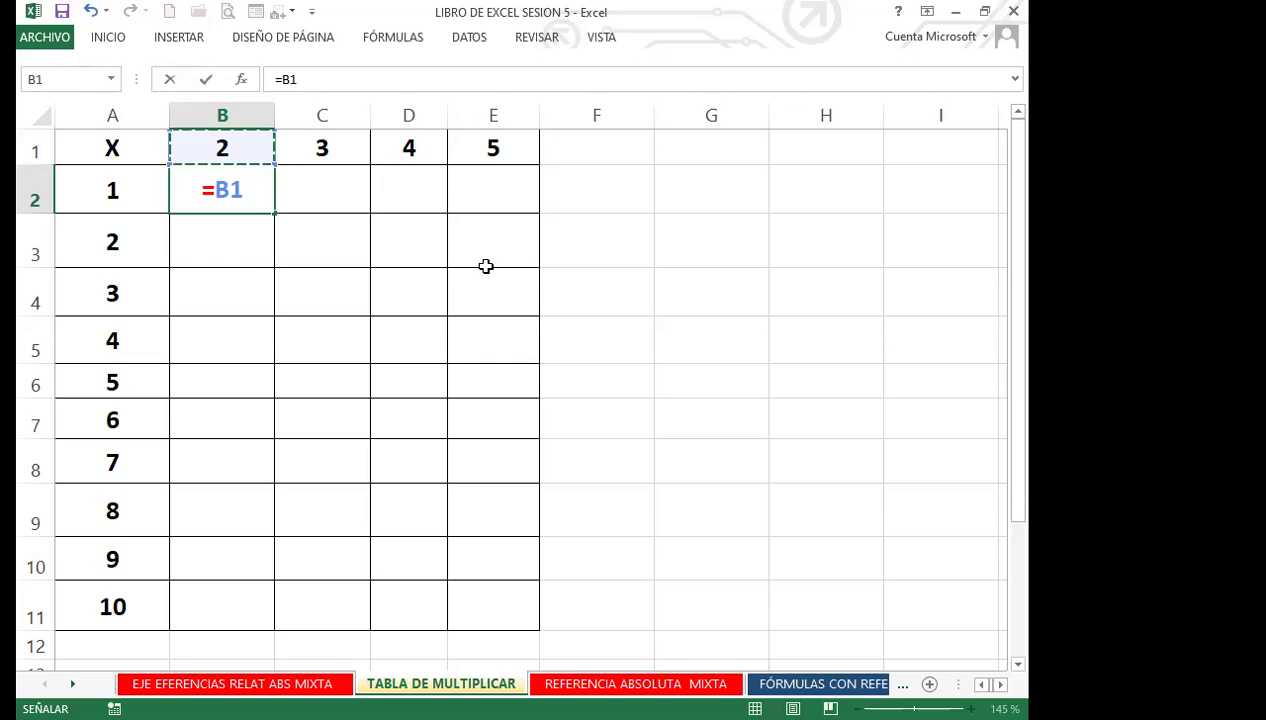
{"action": "type", "text": "X"}
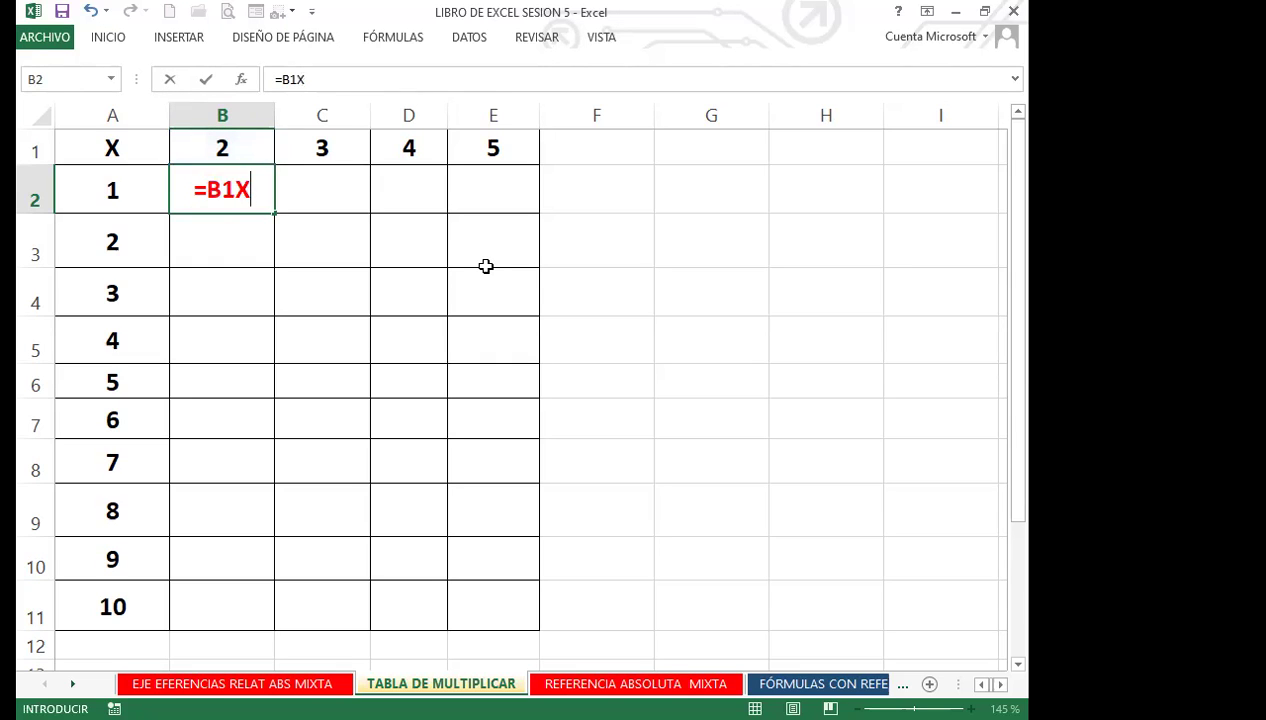
{"action": "key", "text": "BackSpace"}
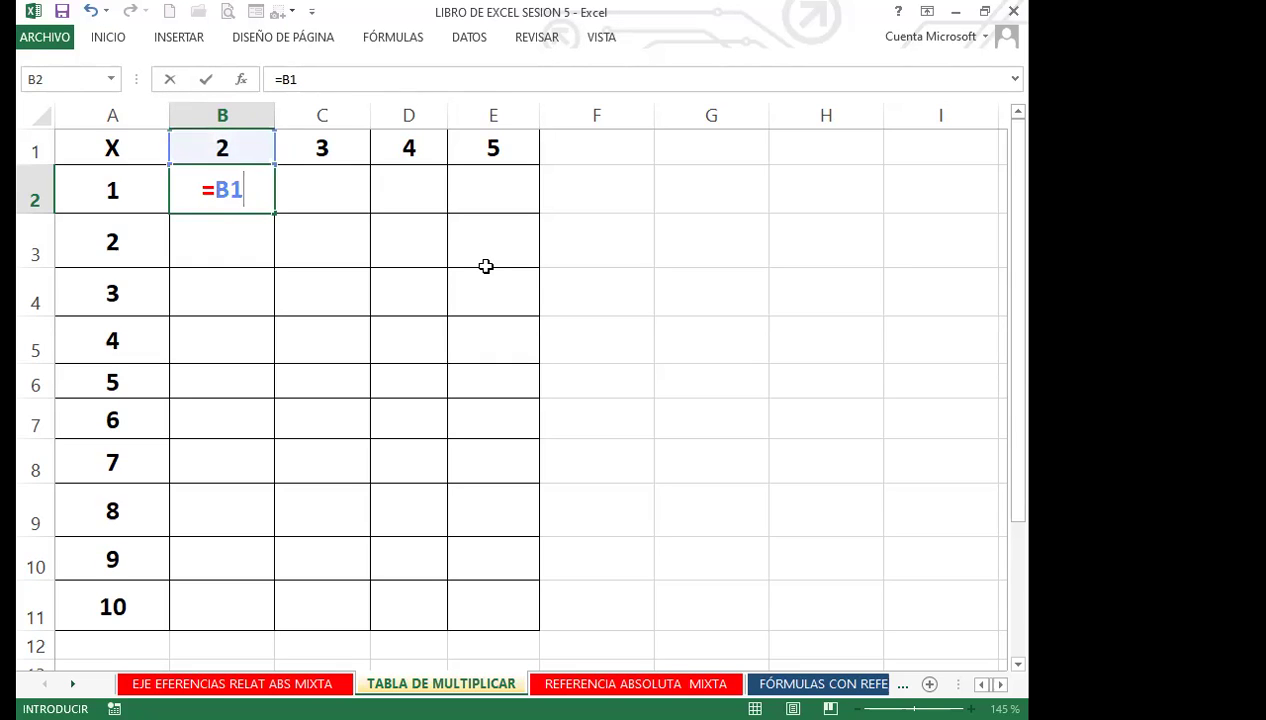
{"action": "type", "text": "*"}
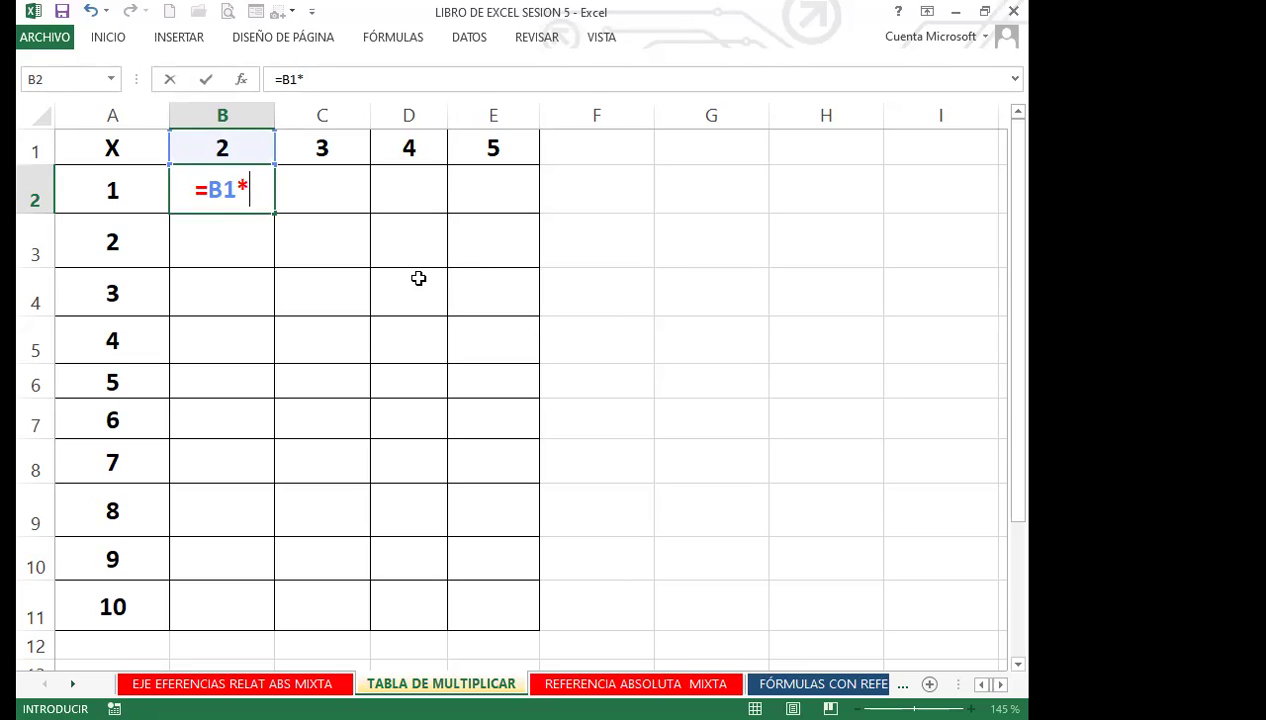
{"action": "left_click", "coordinate": [126, 191]}
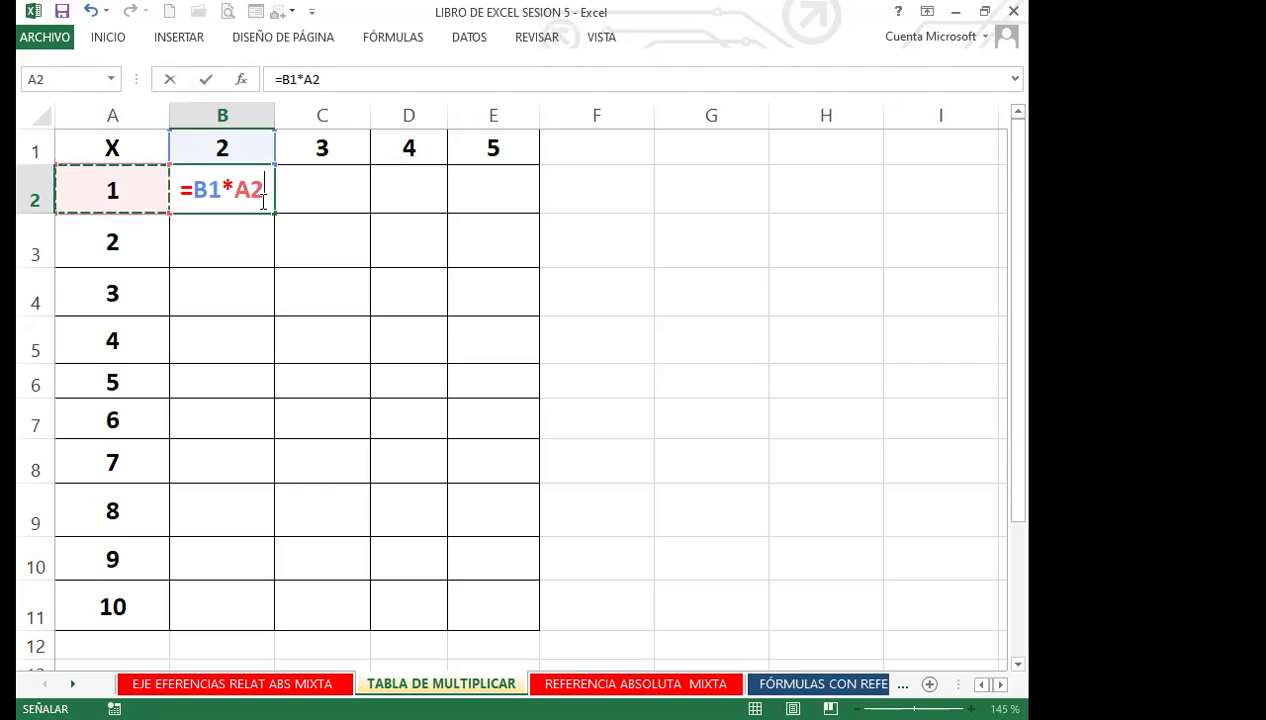
{"action": "key", "text": "Return"}
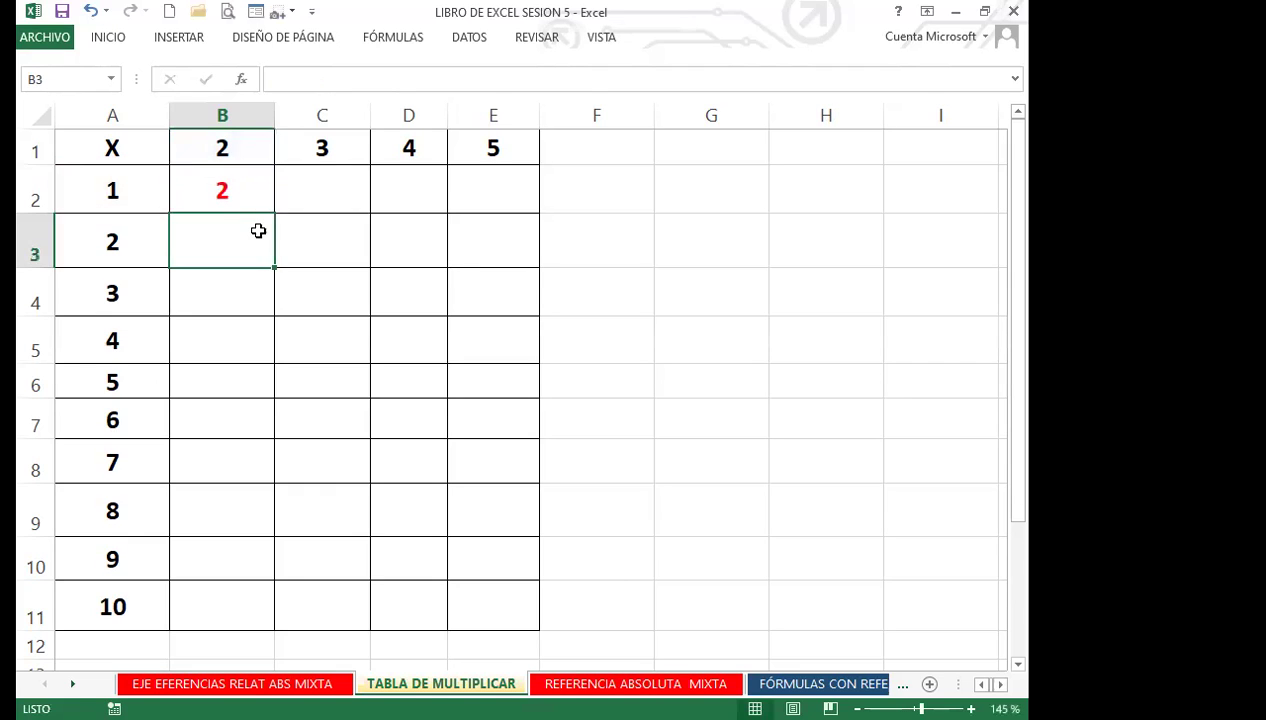
Try filling the relative B2 formula down through B11, and clear the copied formulas from B3:B11.
{"action": "left_click", "coordinate": [251, 193]}
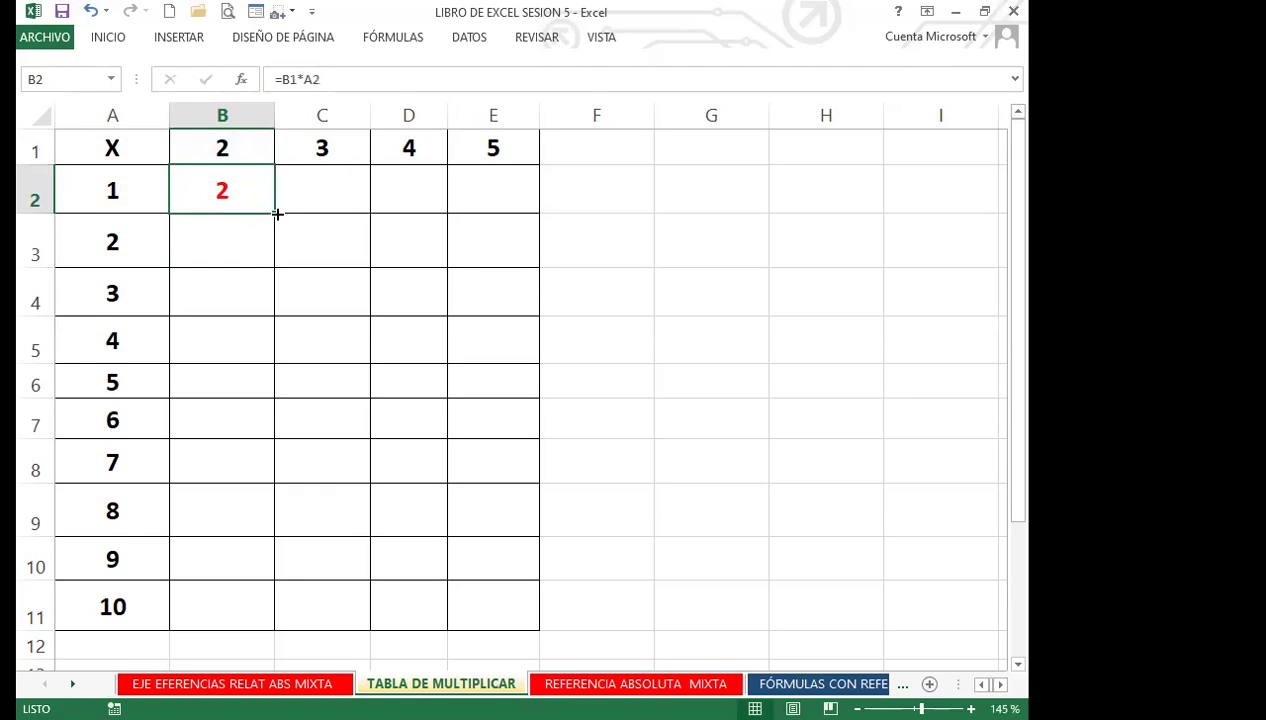
{"action": "double_click", "coordinate": [276, 214]}
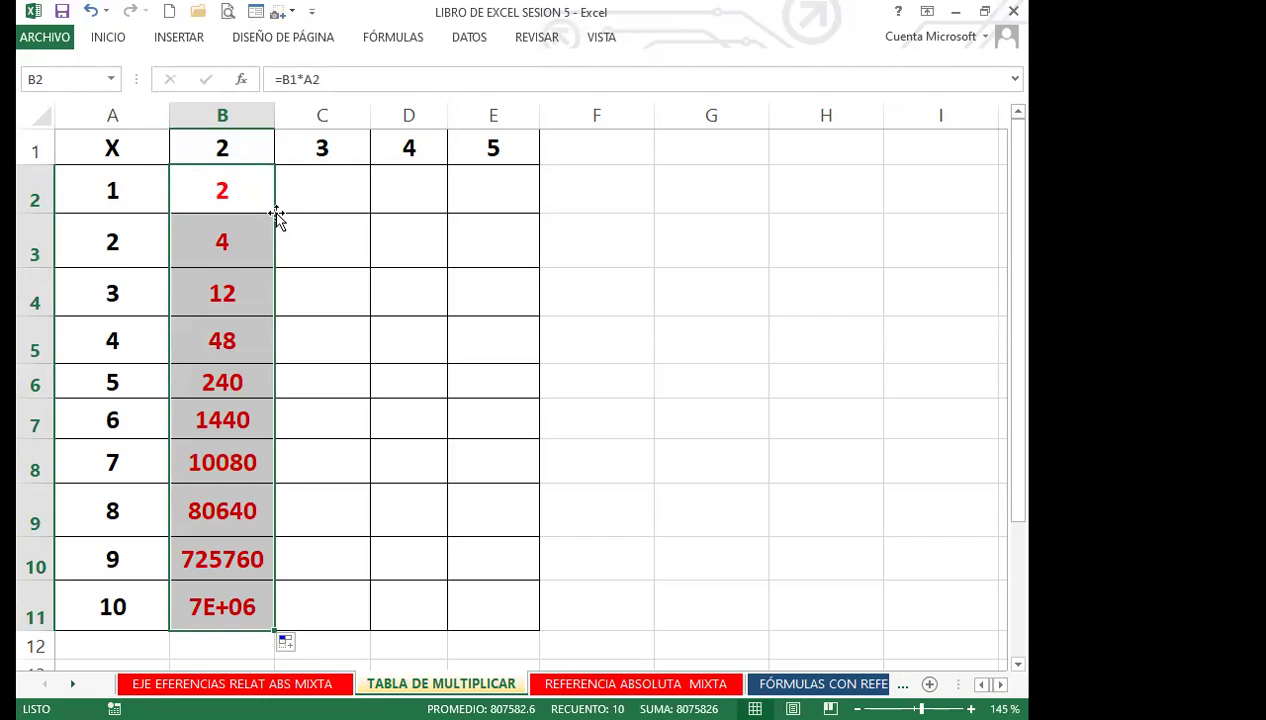
{"action": "left_click", "coordinate": [235, 242]}
{"action": "left_click_drag", "start_coordinate": [235, 242], "coordinate": [237, 602]}
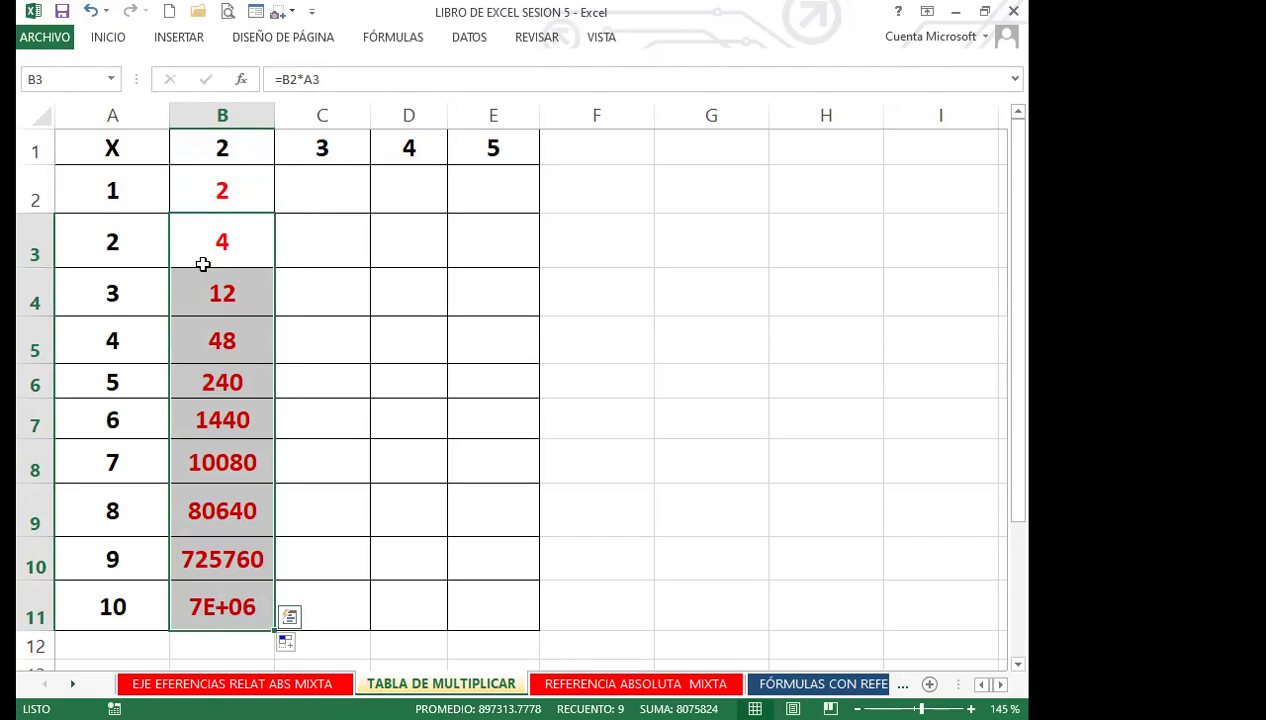
{"action": "key", "text": "Delete"}
Make the B1 reference absolute so B2 reads =$B$1*A2, and fill the formula down through B11.
{"action": "double_click", "coordinate": [210, 188]}
{"action": "left_click", "coordinate": [250, 188]}
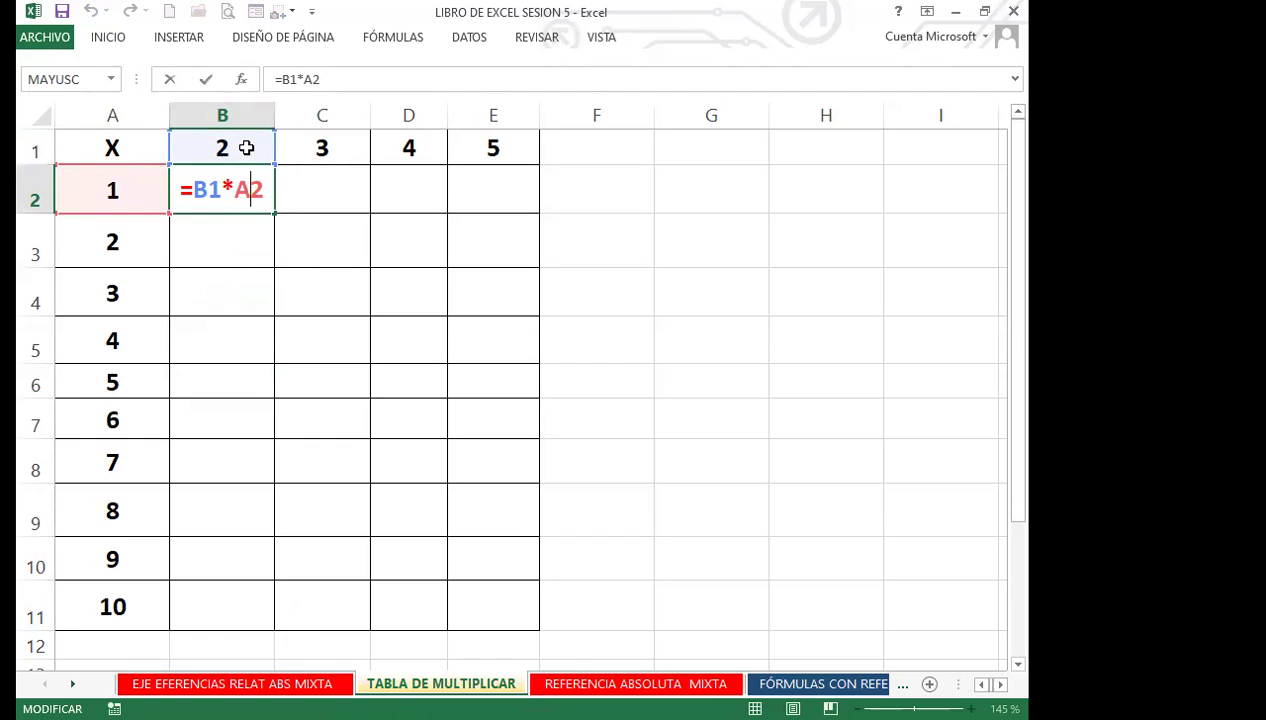
{"action": "left_click", "coordinate": [201, 193]}
{"action": "key", "text": "F4"}
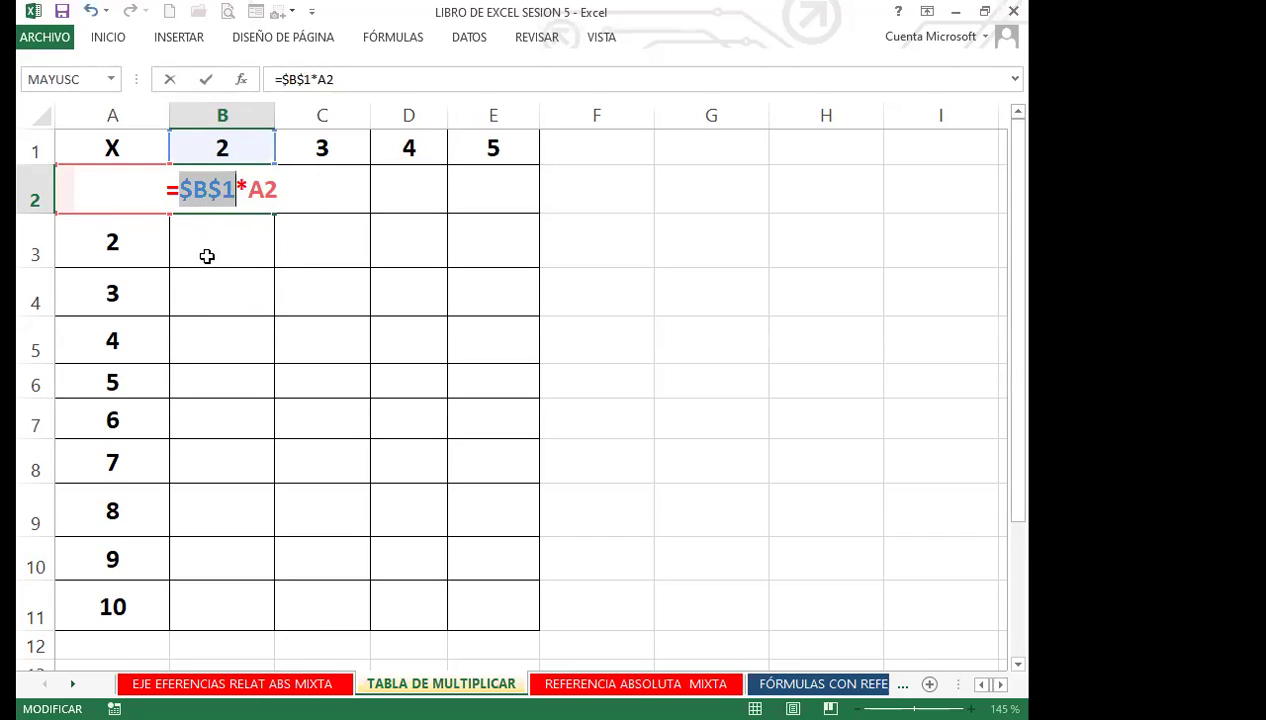
{"action": "key", "text": "Return"}
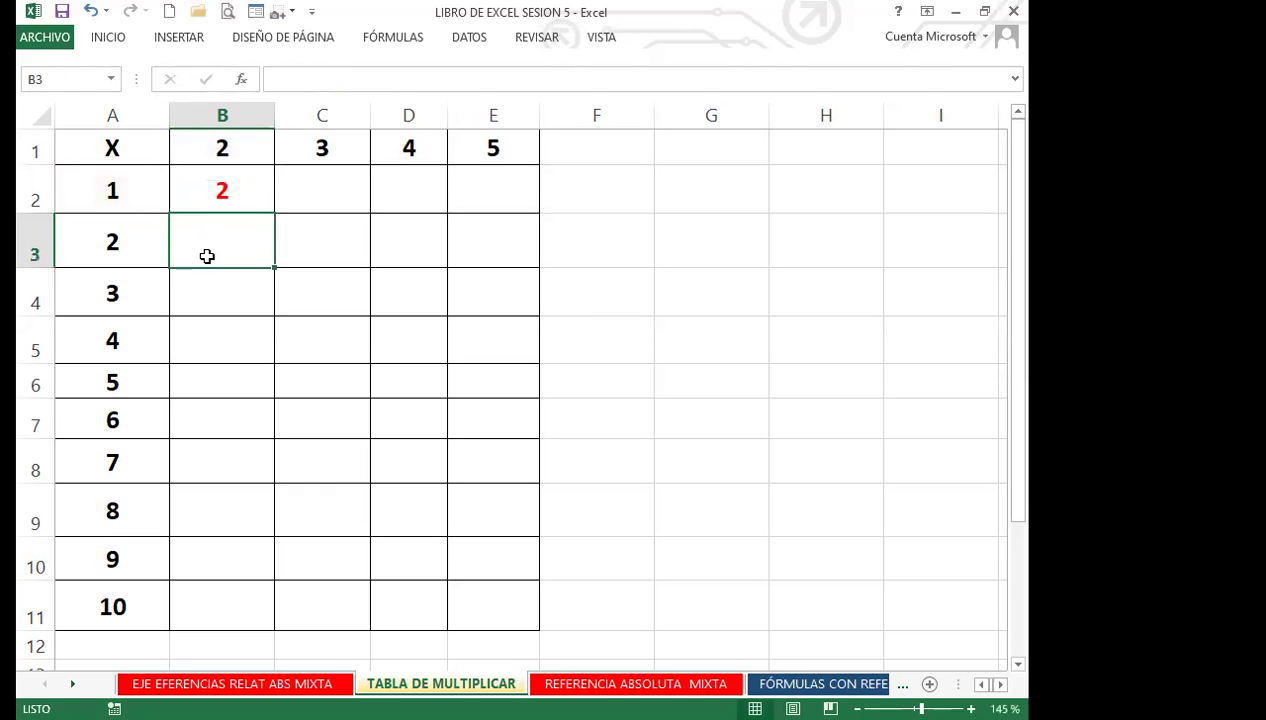
{"action": "left_click", "coordinate": [240, 196]}
{"action": "double_click", "coordinate": [273, 213]}
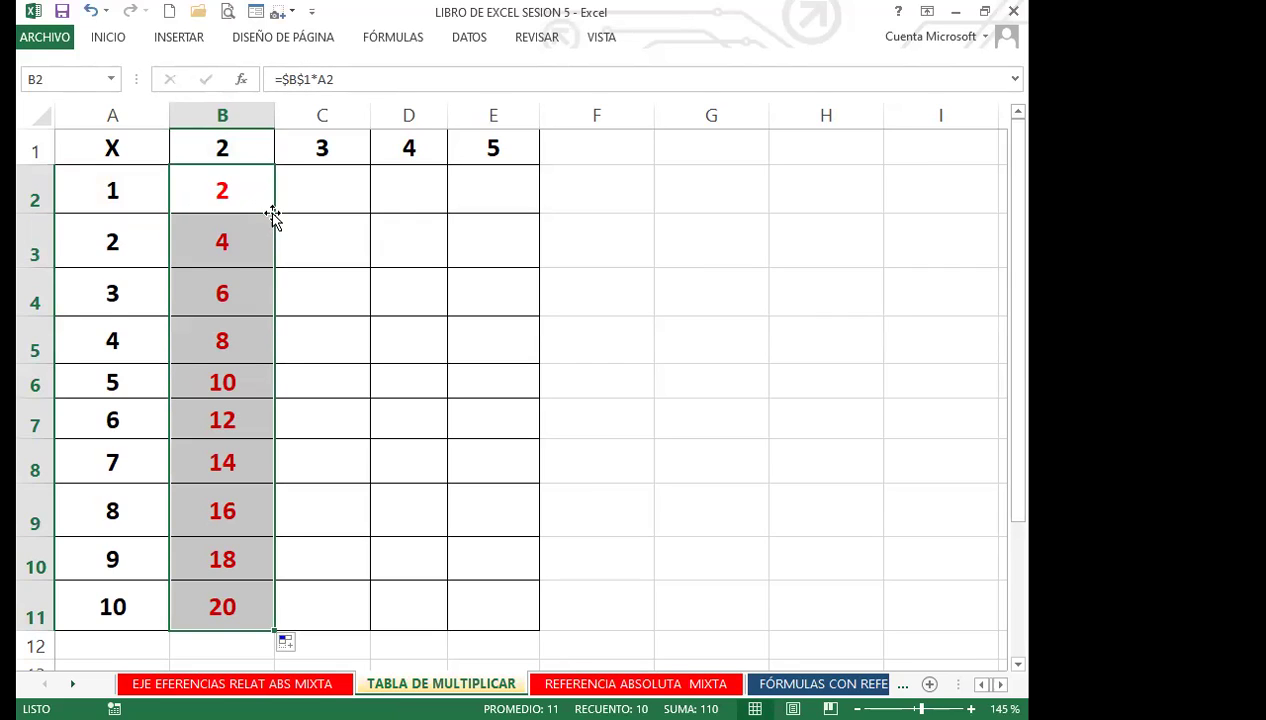
Enter the formula =$C$1*A2 in C2 and fill it down through C11.
{"action": "left_click", "coordinate": [325, 187]}
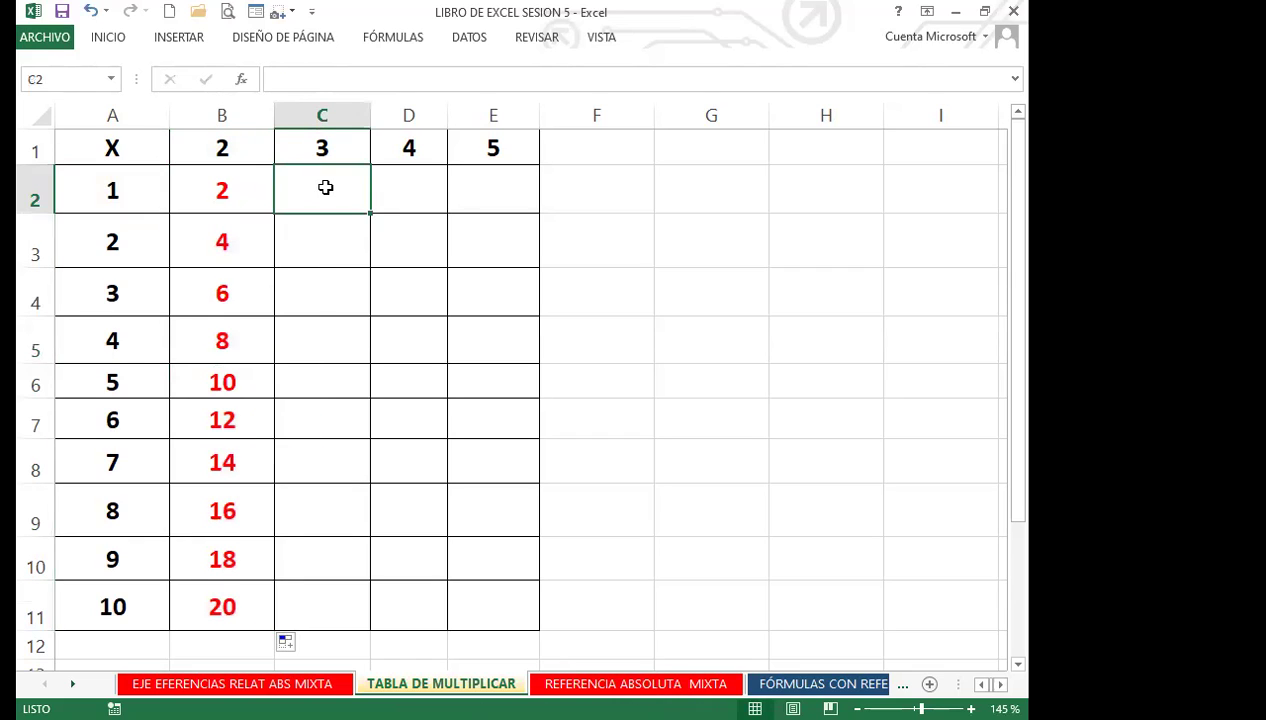
{"action": "type", "text": "="}
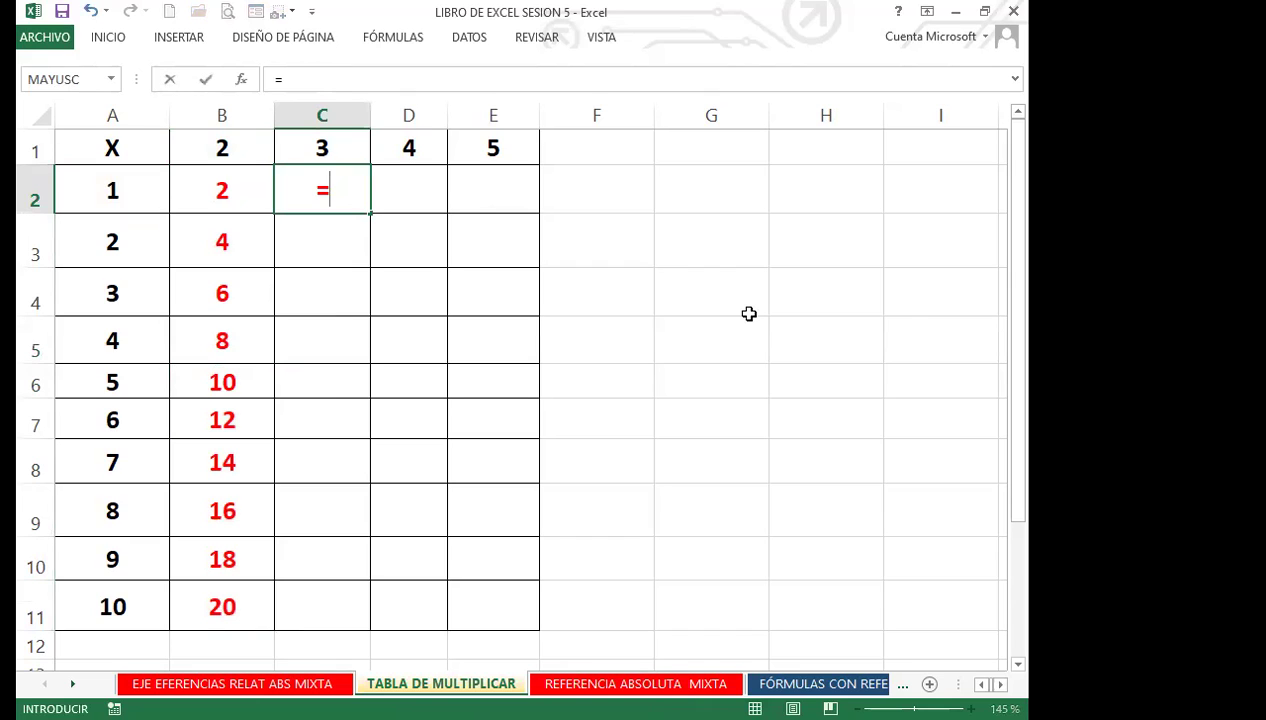
{"action": "left_click", "coordinate": [355, 149]}
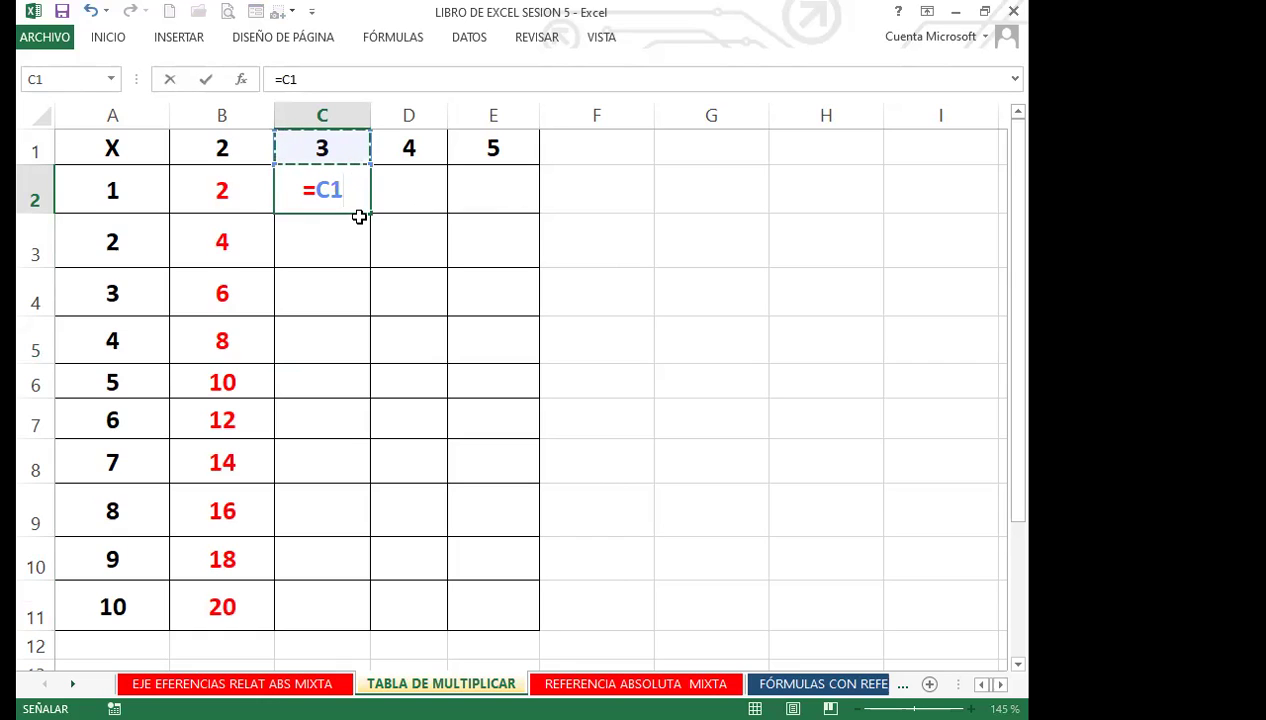
{"action": "key", "text": "F4"}
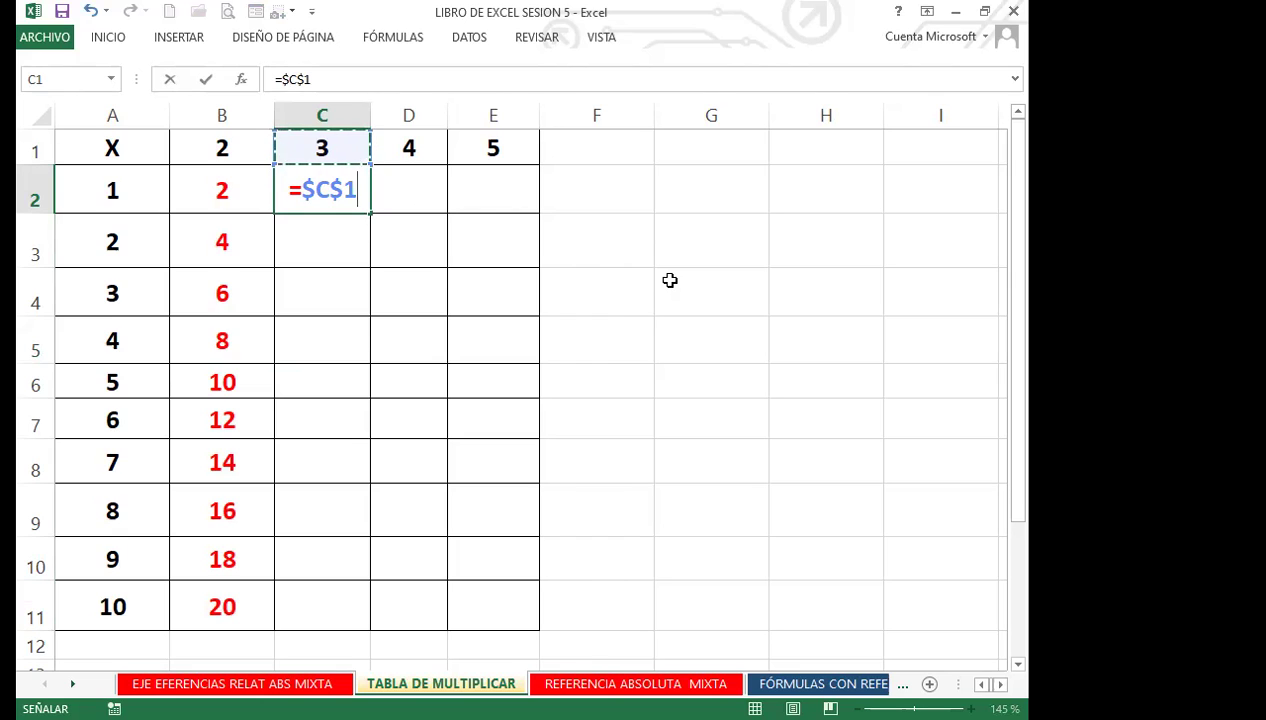
{"action": "type", "text": "*"}
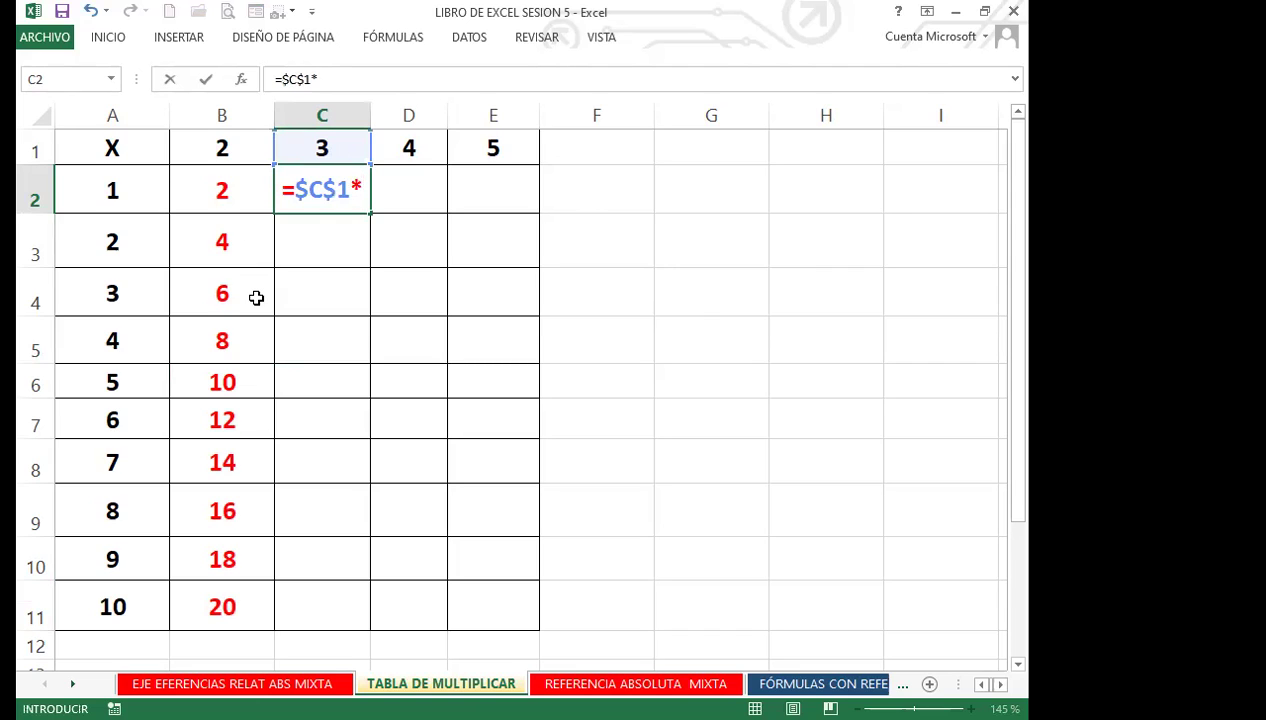
{"action": "left_click", "coordinate": [118, 190]}
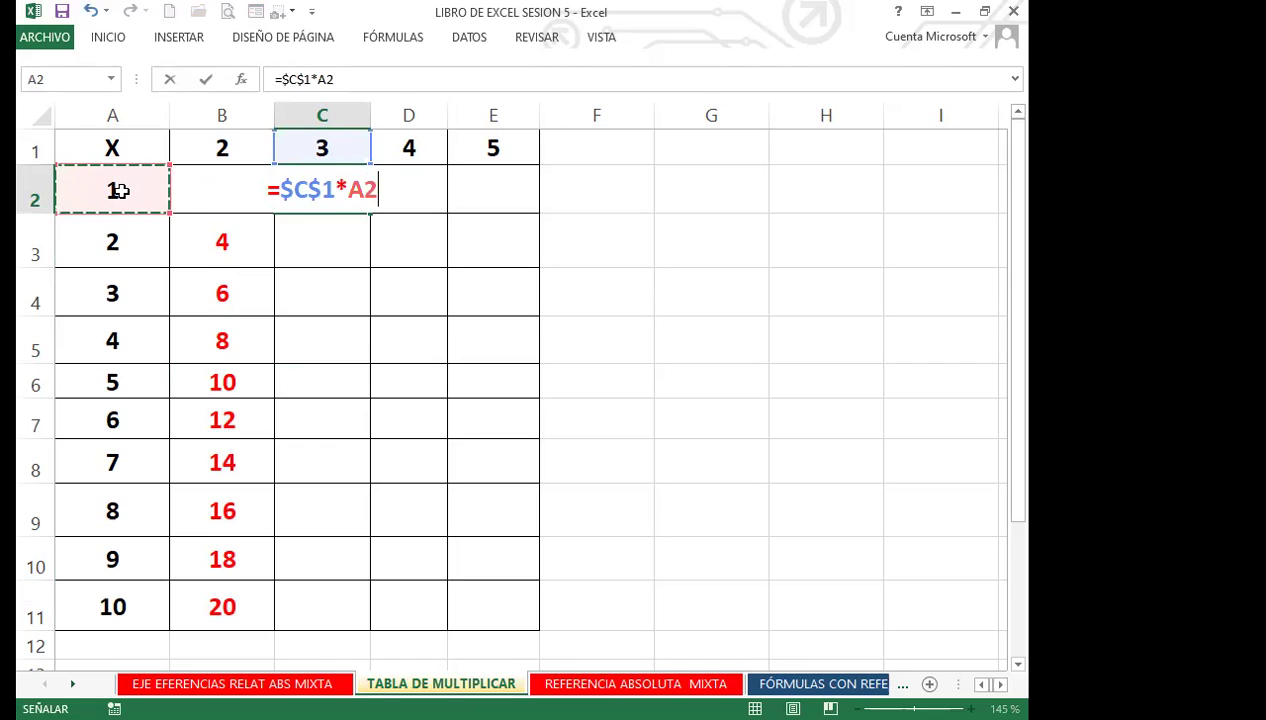
{"action": "key", "text": "Return"}
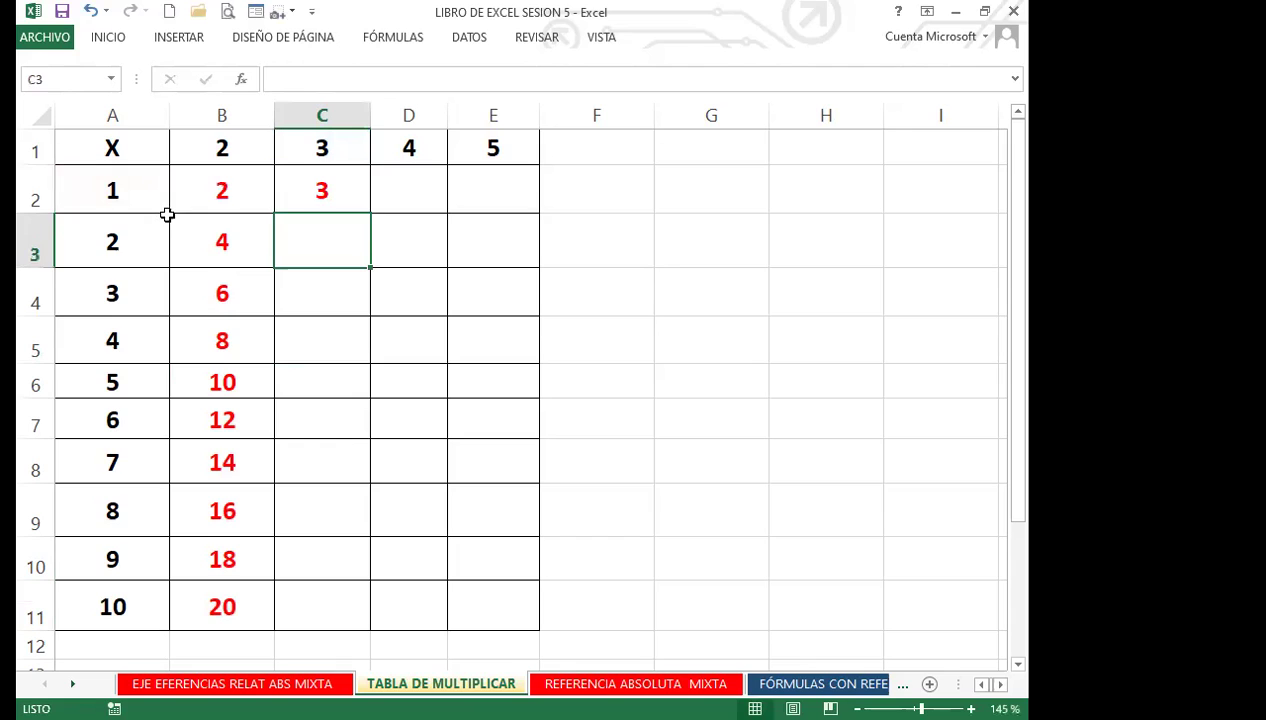
{"action": "left_click", "coordinate": [303, 195]}
{"action": "double_click", "coordinate": [372, 215]}
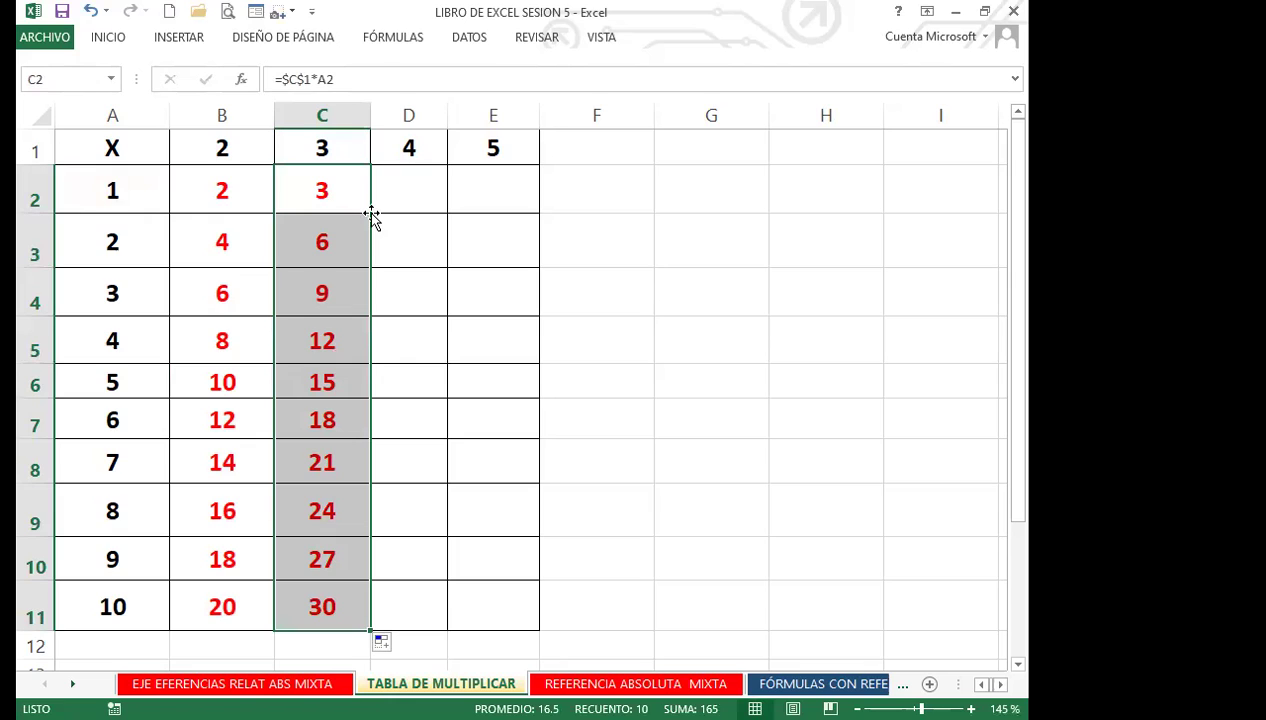
Enter the formula =$D$1*A2 in D2 and fill it down through D11.
{"action": "left_click", "coordinate": [396, 194]}
{"action": "type", "text": "="}
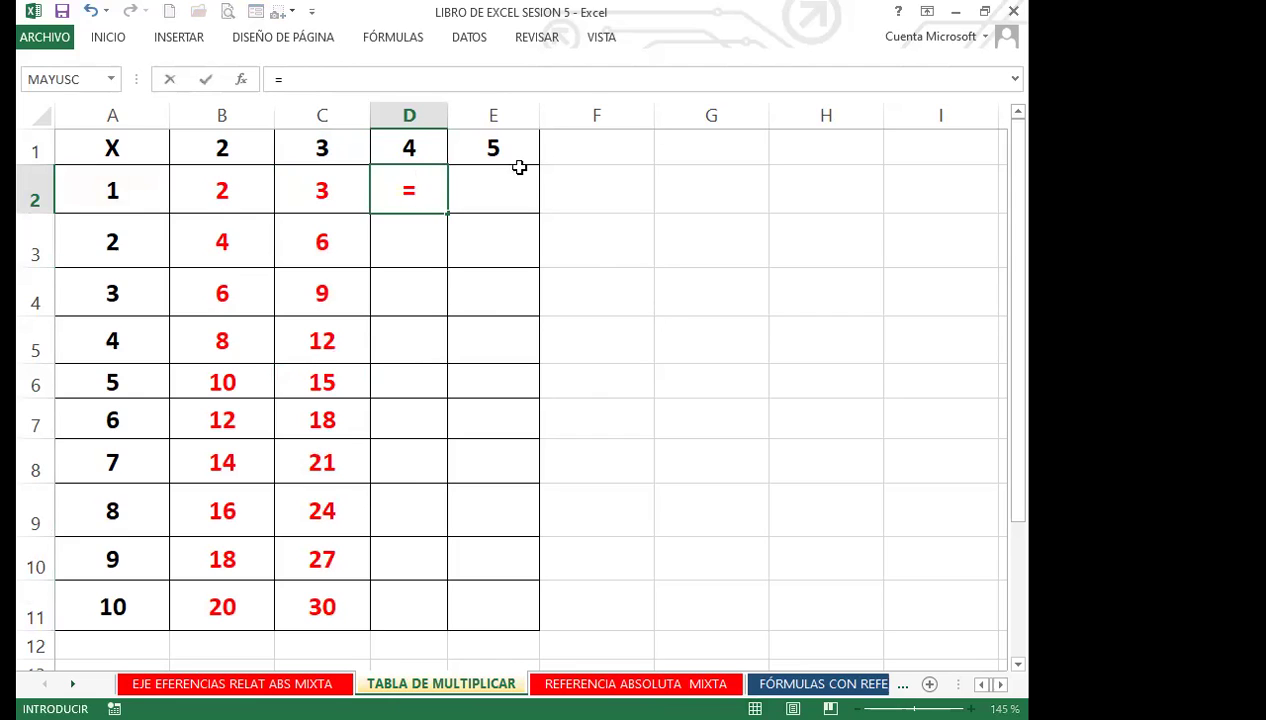
{"action": "left_click", "coordinate": [409, 147]}
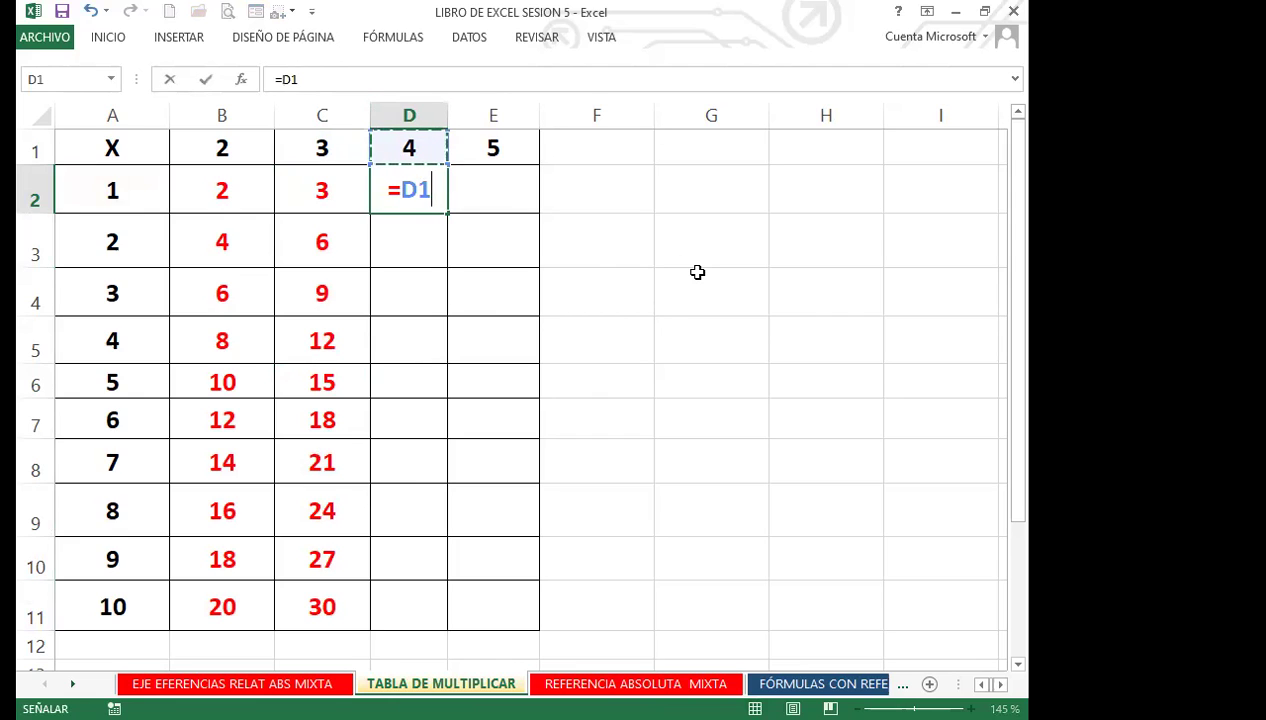
{"action": "key", "text": "F4"}
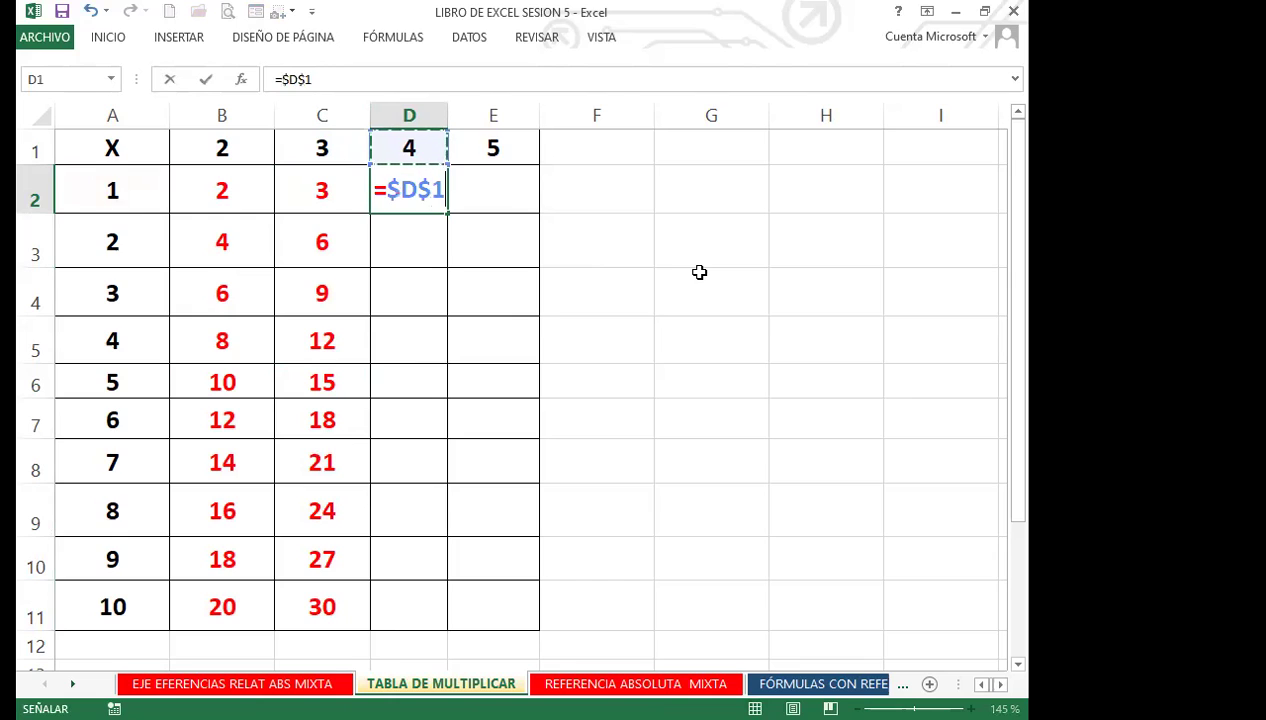
{"action": "type", "text": "*"}
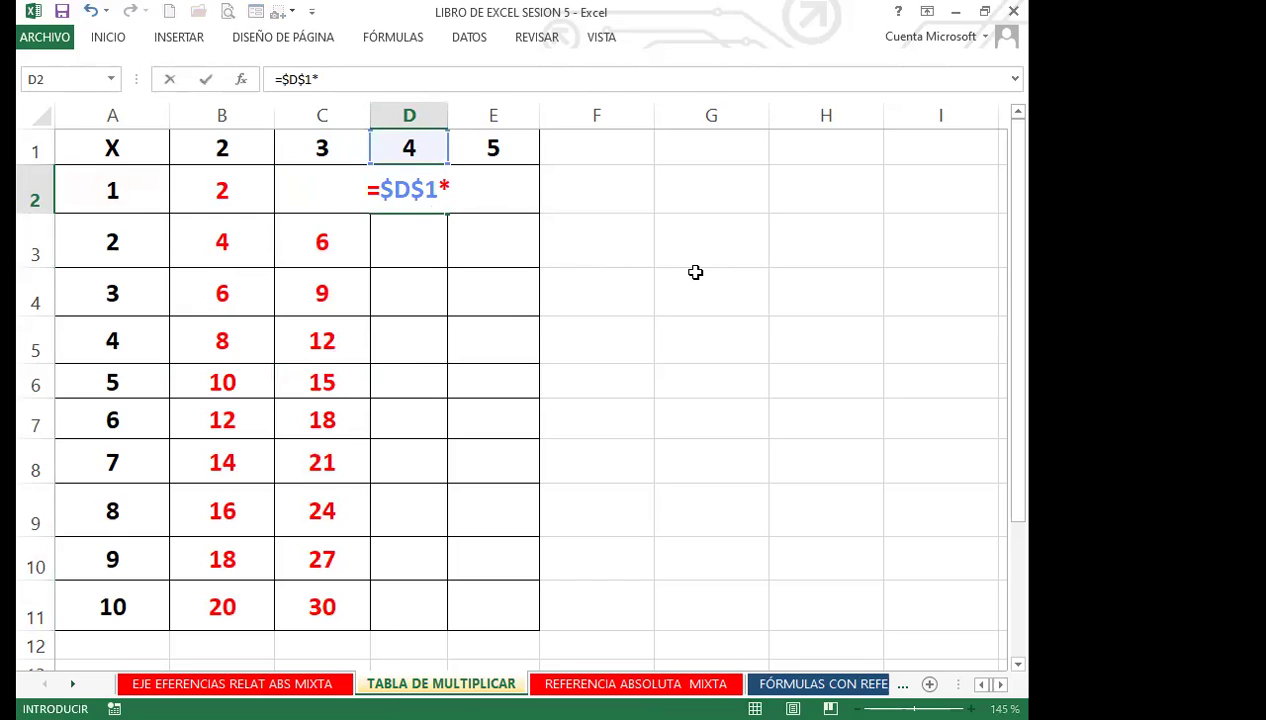
{"action": "left_click", "coordinate": [112, 192]}
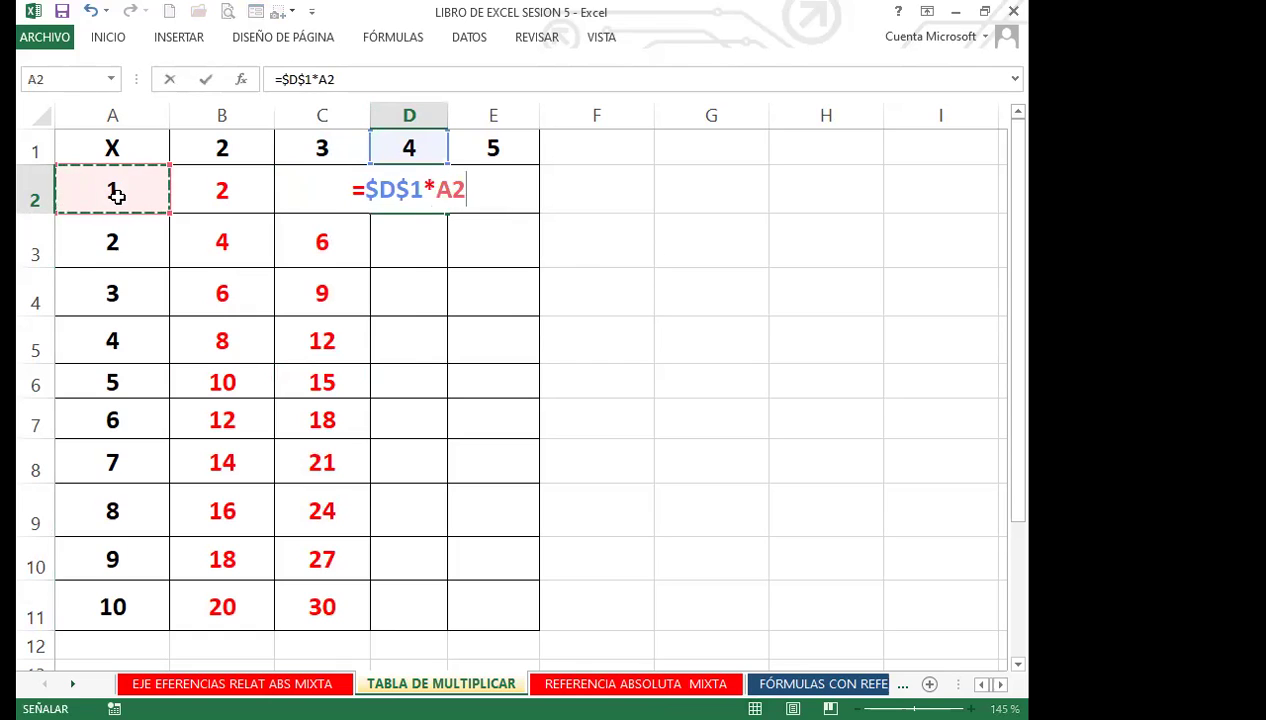
{"action": "key", "text": "Return"}
{"action": "left_click", "coordinate": [387, 192]}
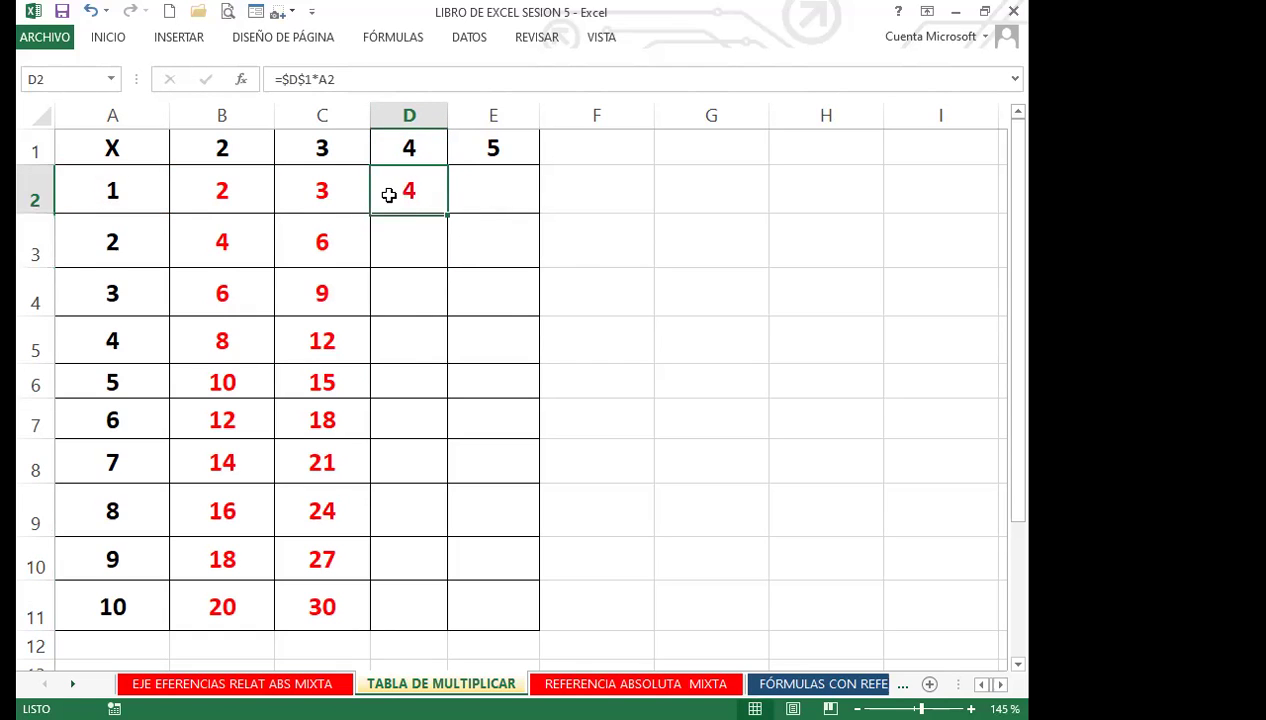
{"action": "double_click", "coordinate": [449, 215]}
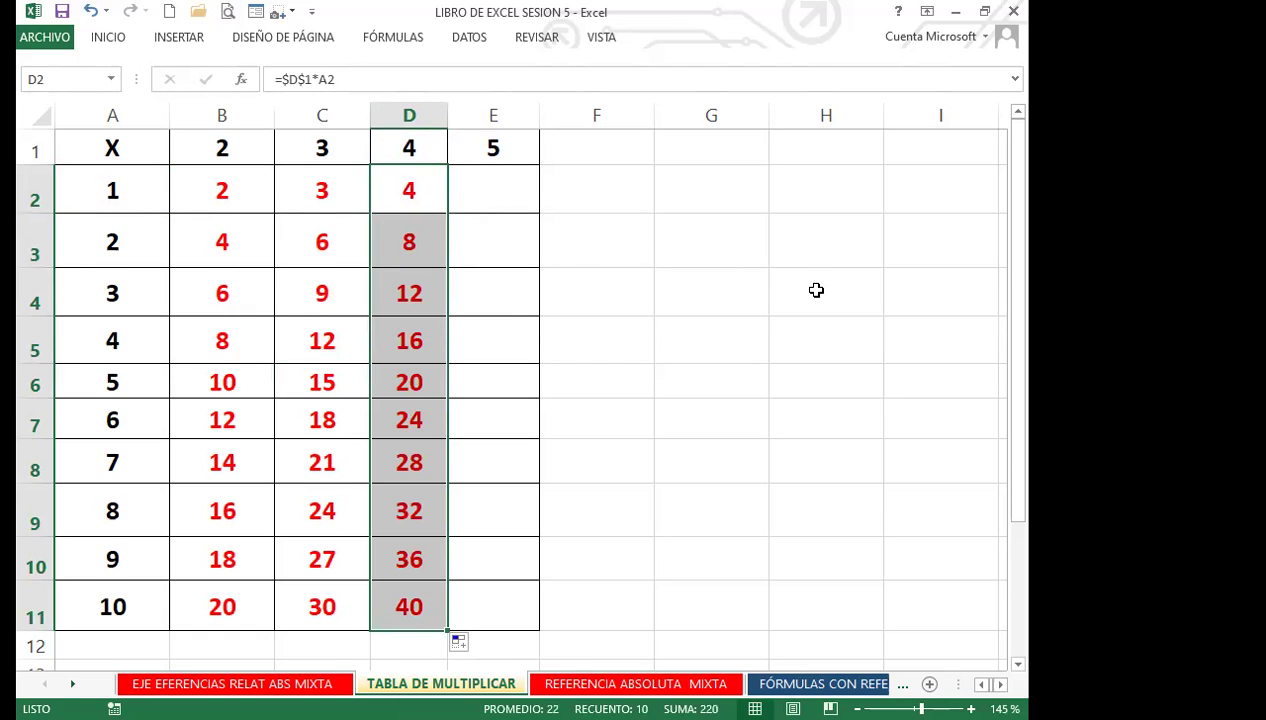
Enter the formula =$E$1*A2 in E2 and fill it down through E11.
{"action": "left_click", "coordinate": [508, 203]}
{"action": "type", "text": "="}
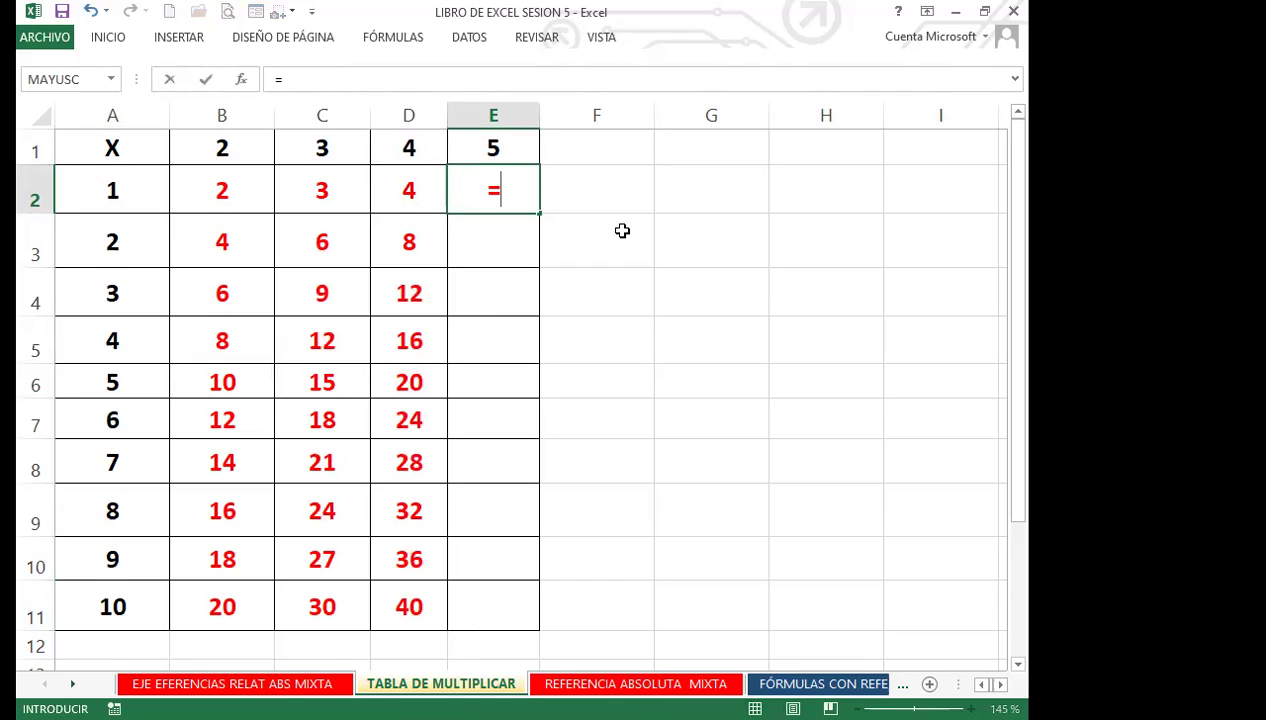
{"action": "left_click", "coordinate": [511, 147]}
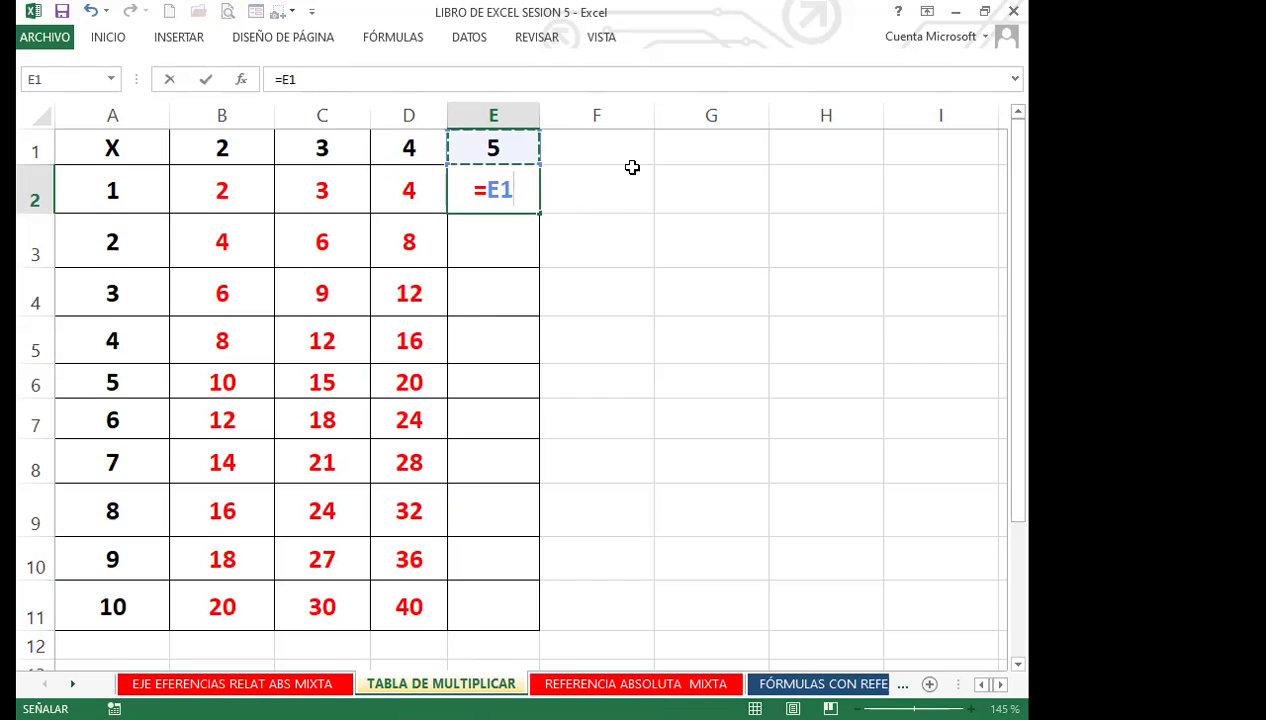
{"action": "key", "text": "F4"}
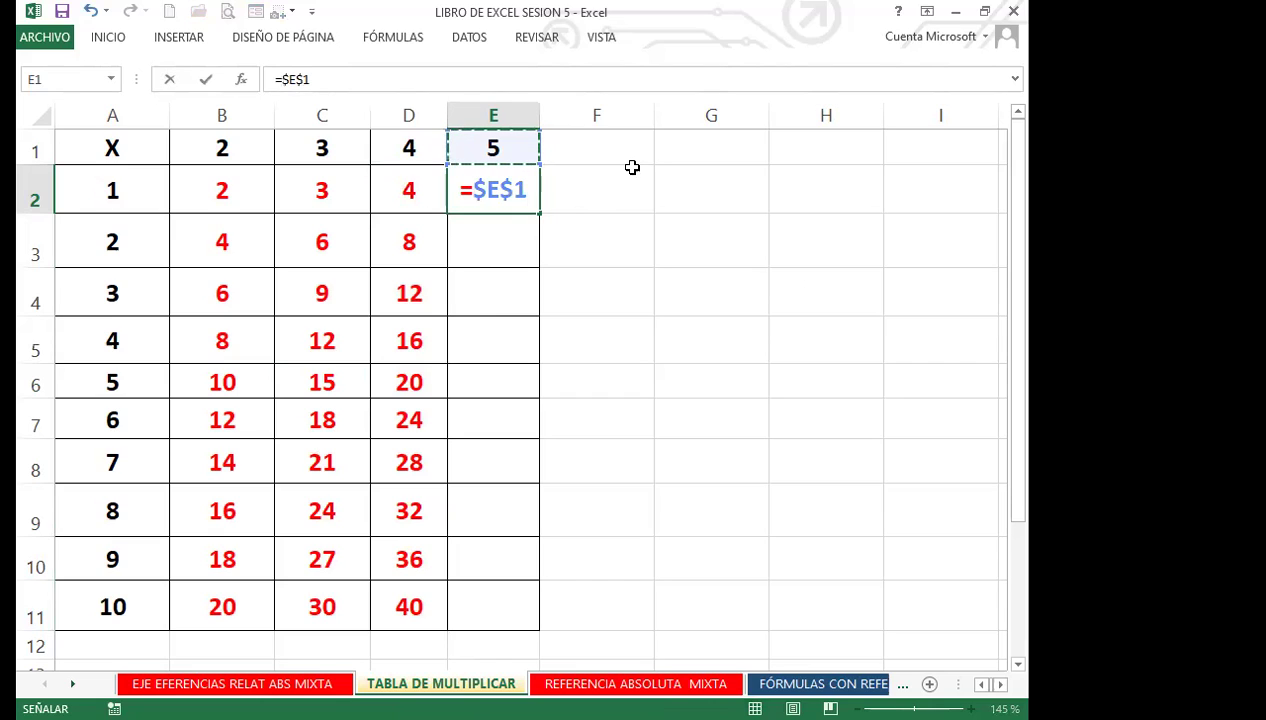
{"action": "type", "text": "*"}
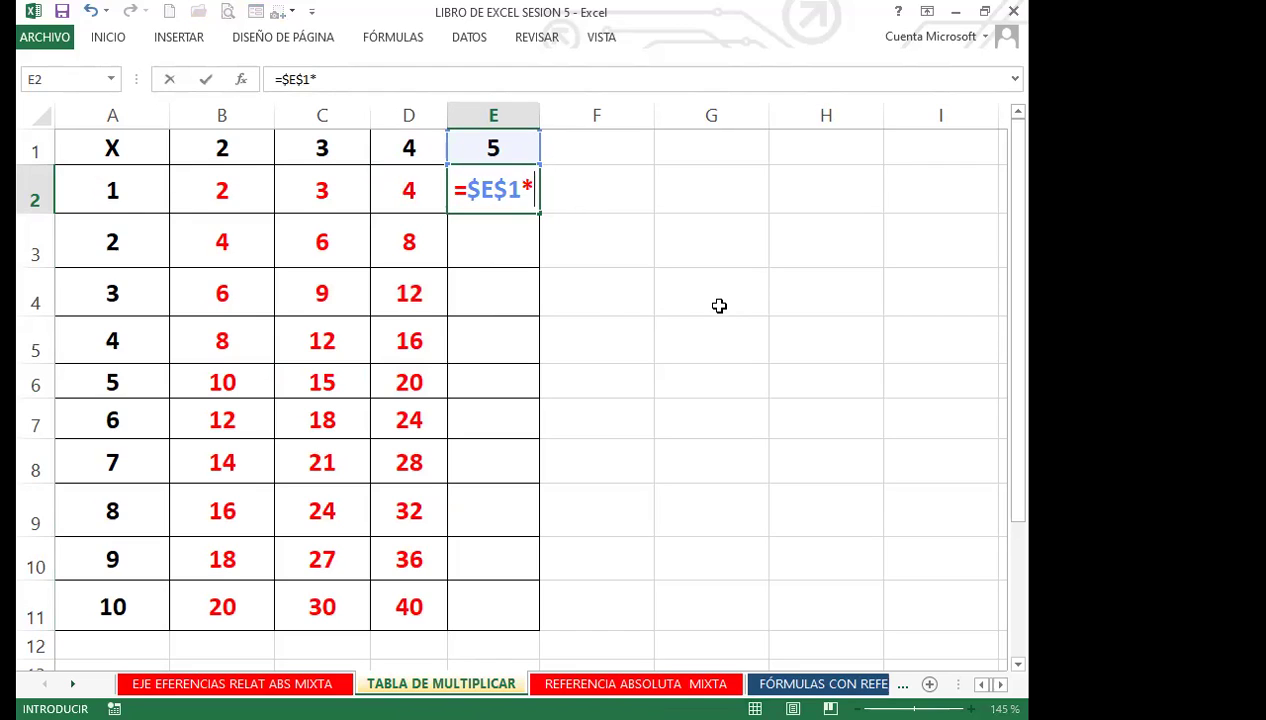
{"action": "left_click", "coordinate": [143, 191]}
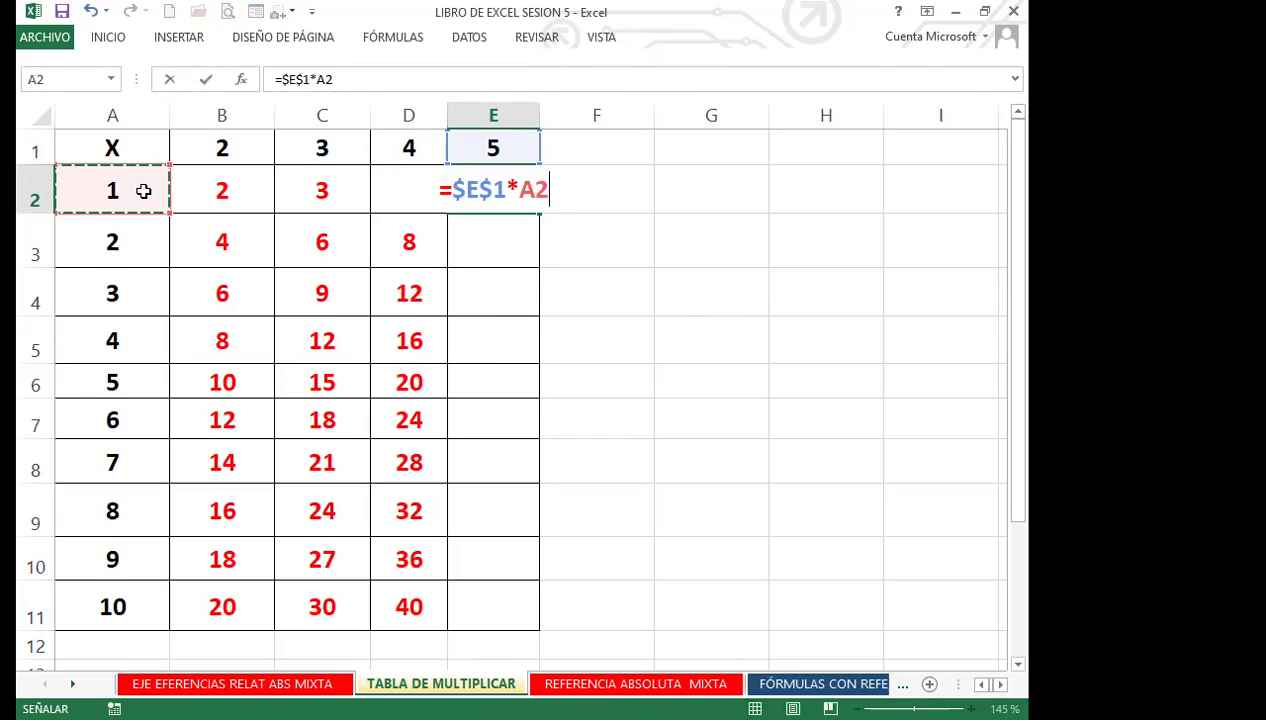
{"action": "key", "text": "Return"}
{"action": "left_click", "coordinate": [466, 195]}
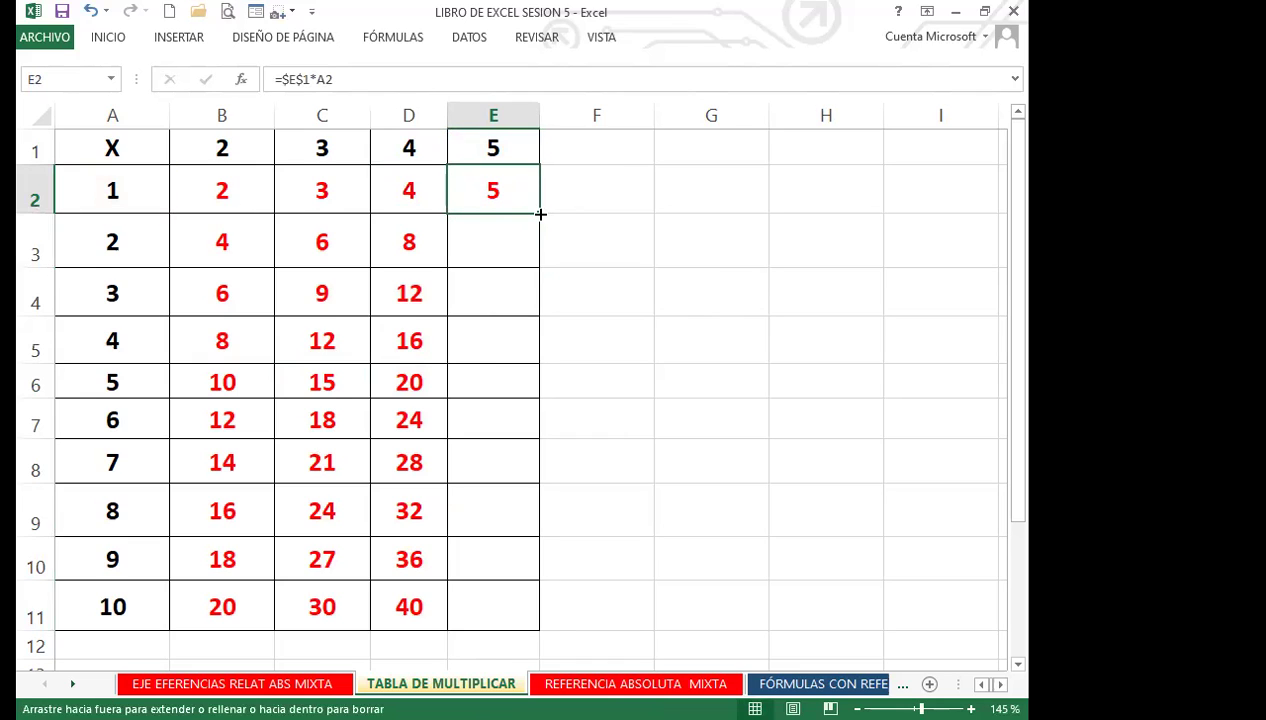
{"action": "double_click", "coordinate": [539, 213]}
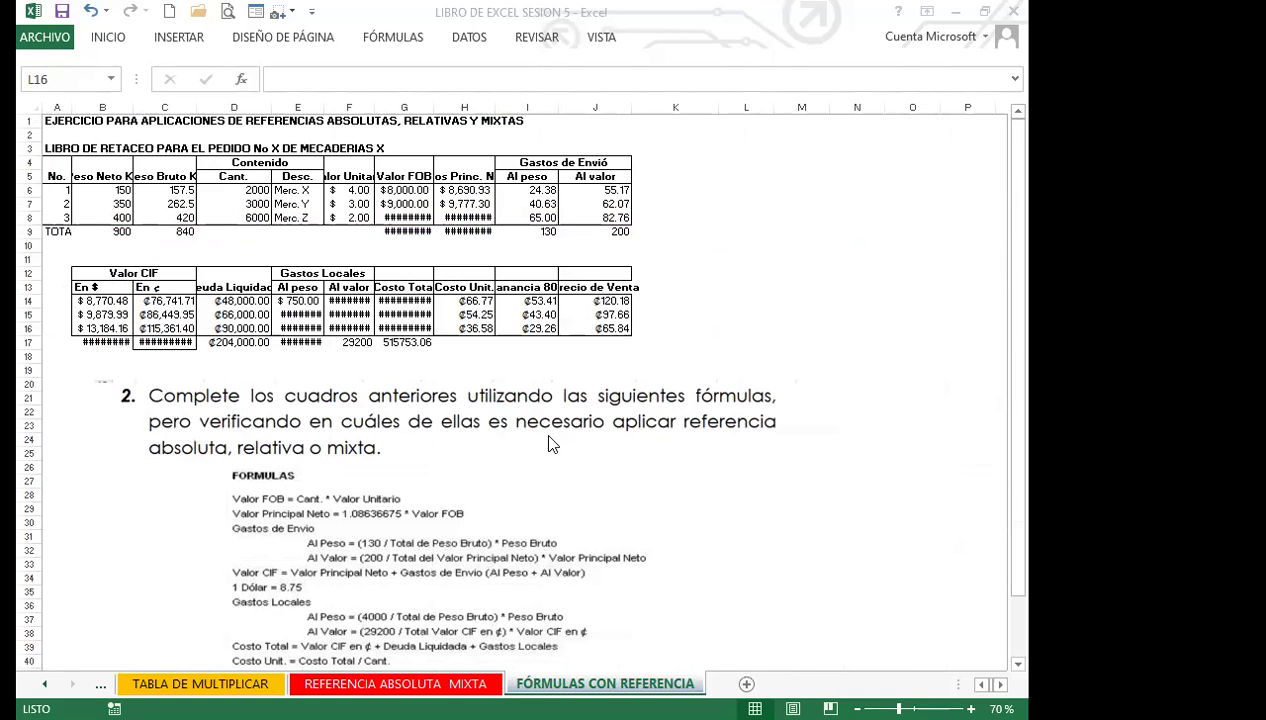
Review the exercise instructions and formula list on the FÓRMULAS CON REFERENCIA sheet, and inspect the Costo Total formula in G14.
{"action": "scroll", "coordinate": [552, 444], "scroll_direction": "down", "scroll_amount": 2}
{"action": "left_click", "coordinate": [428, 436]}
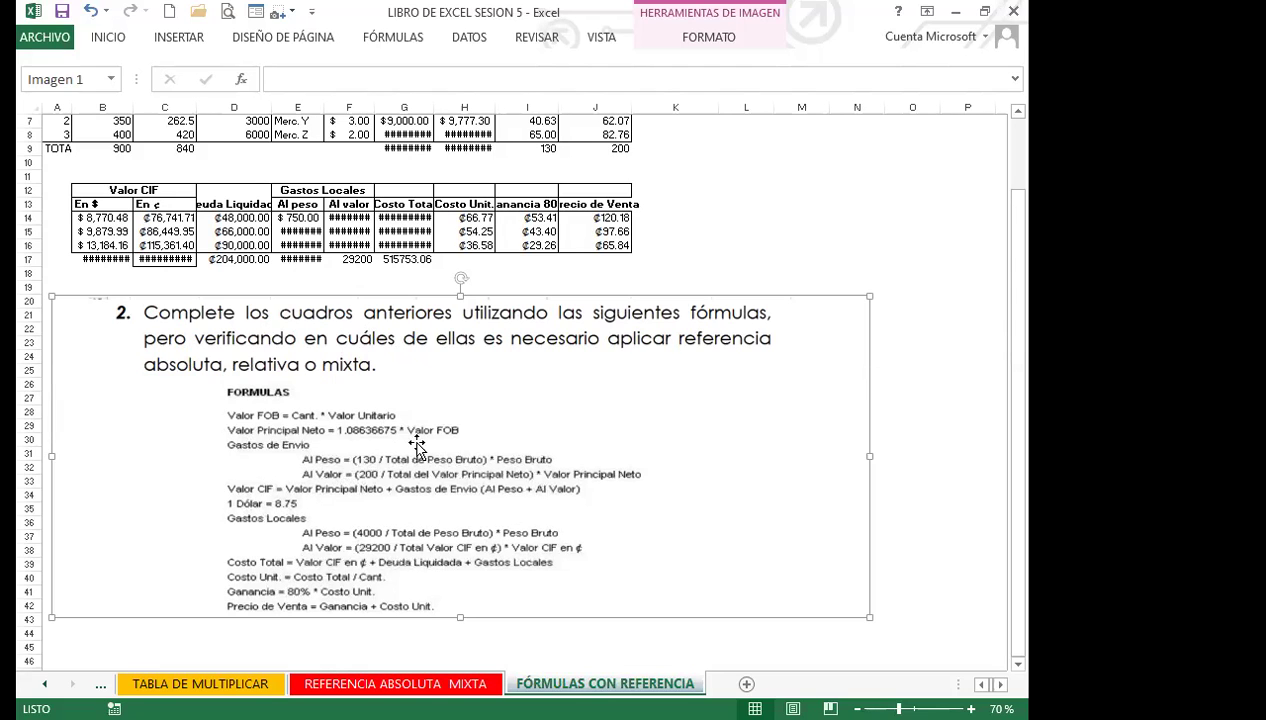
{"action": "left_click", "coordinate": [780, 260]}
{"action": "scroll", "coordinate": [780, 260], "scroll_direction": "up", "scroll_amount": 1}
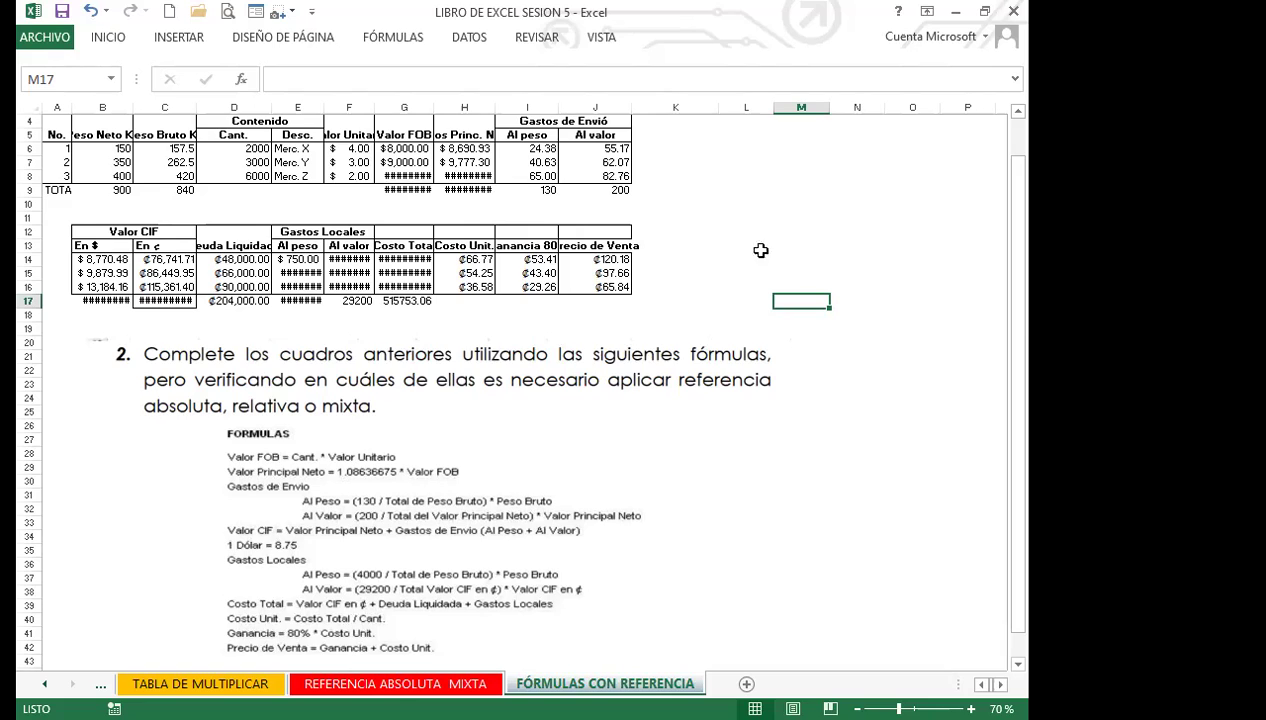
{"action": "left_click", "coordinate": [414, 259]}
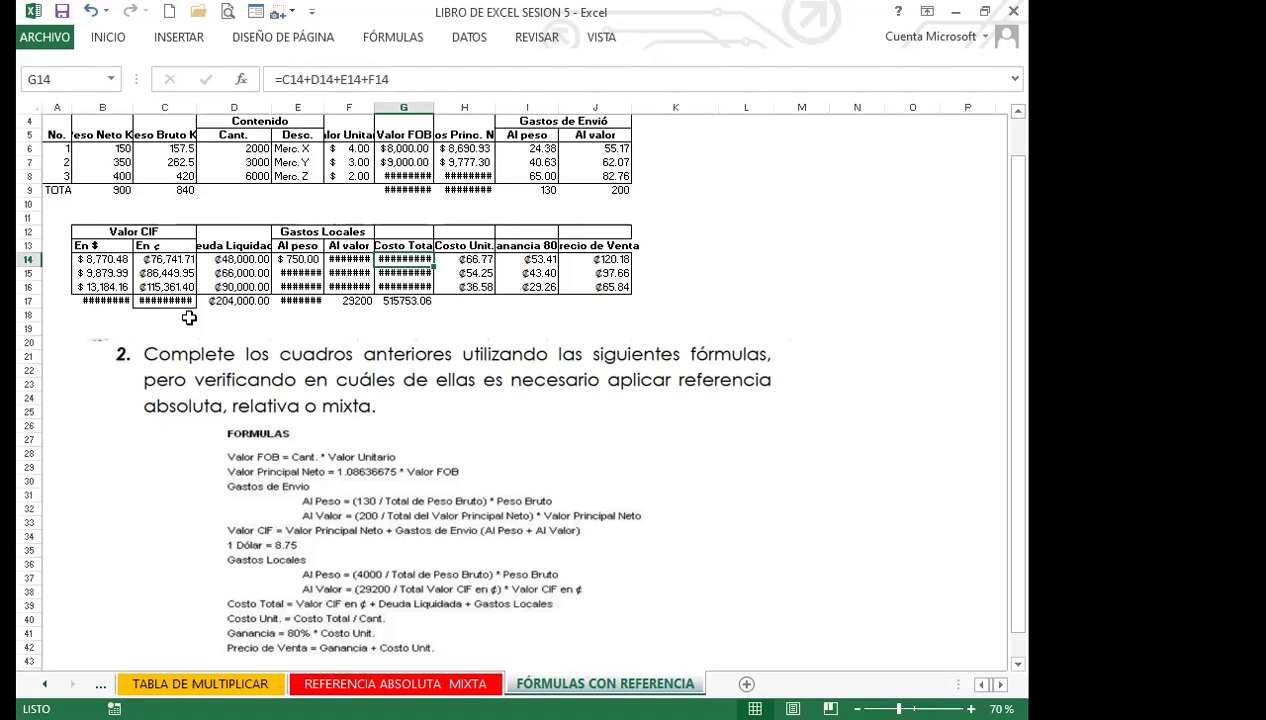
Autofit the widths of columns G, F, E, H, C and B to their contents.
{"action": "double_click", "coordinate": [432, 101]}
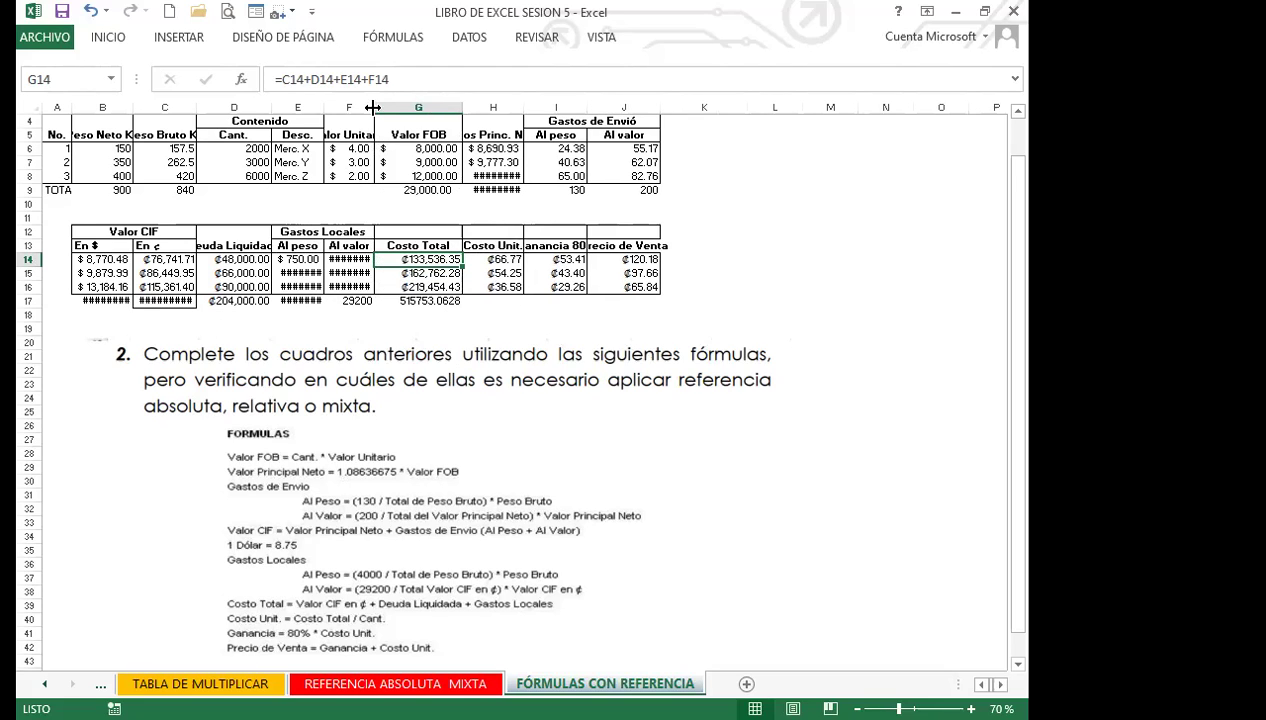
{"action": "double_click", "coordinate": [388, 107]}
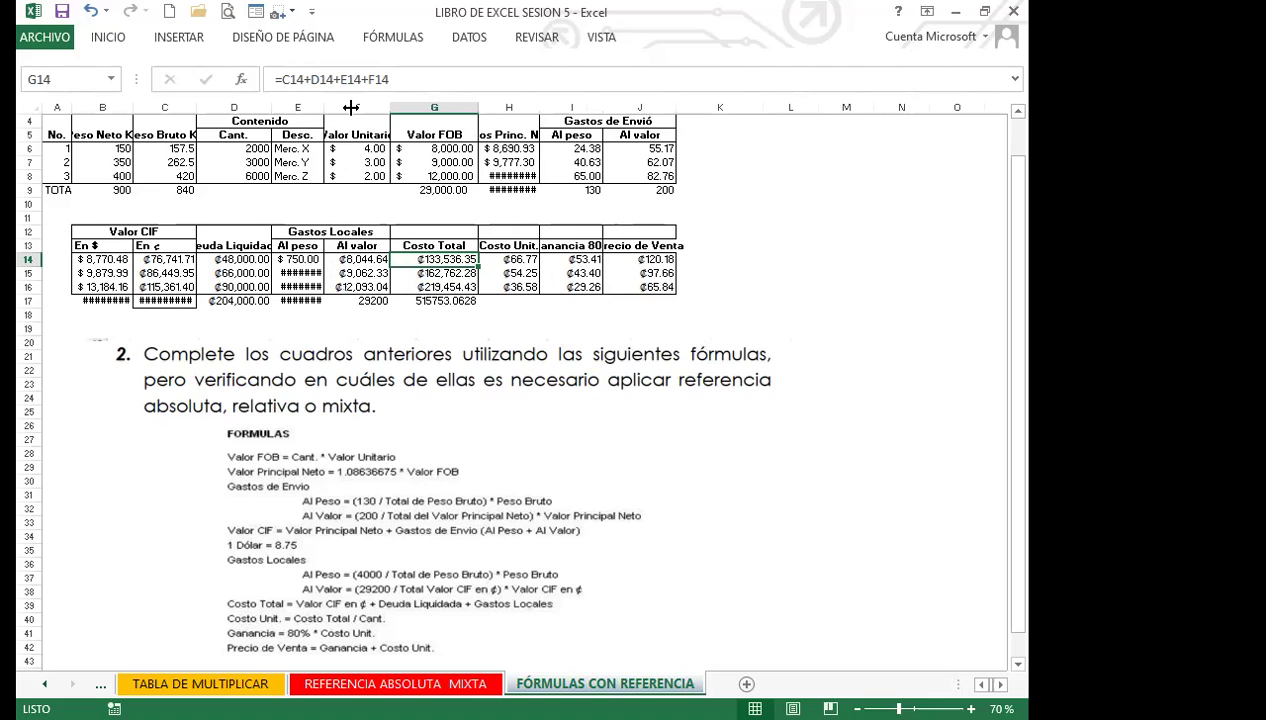
{"action": "double_click", "coordinate": [350, 107]}
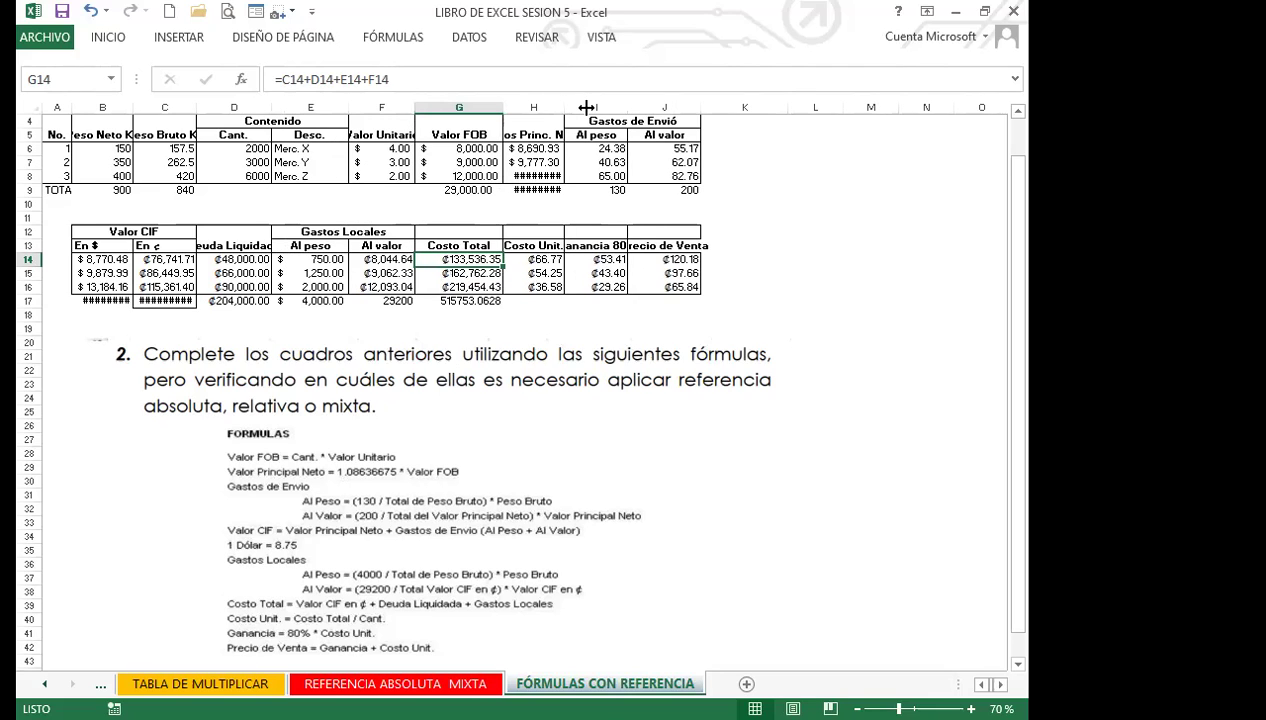
{"action": "double_click", "coordinate": [587, 107]}
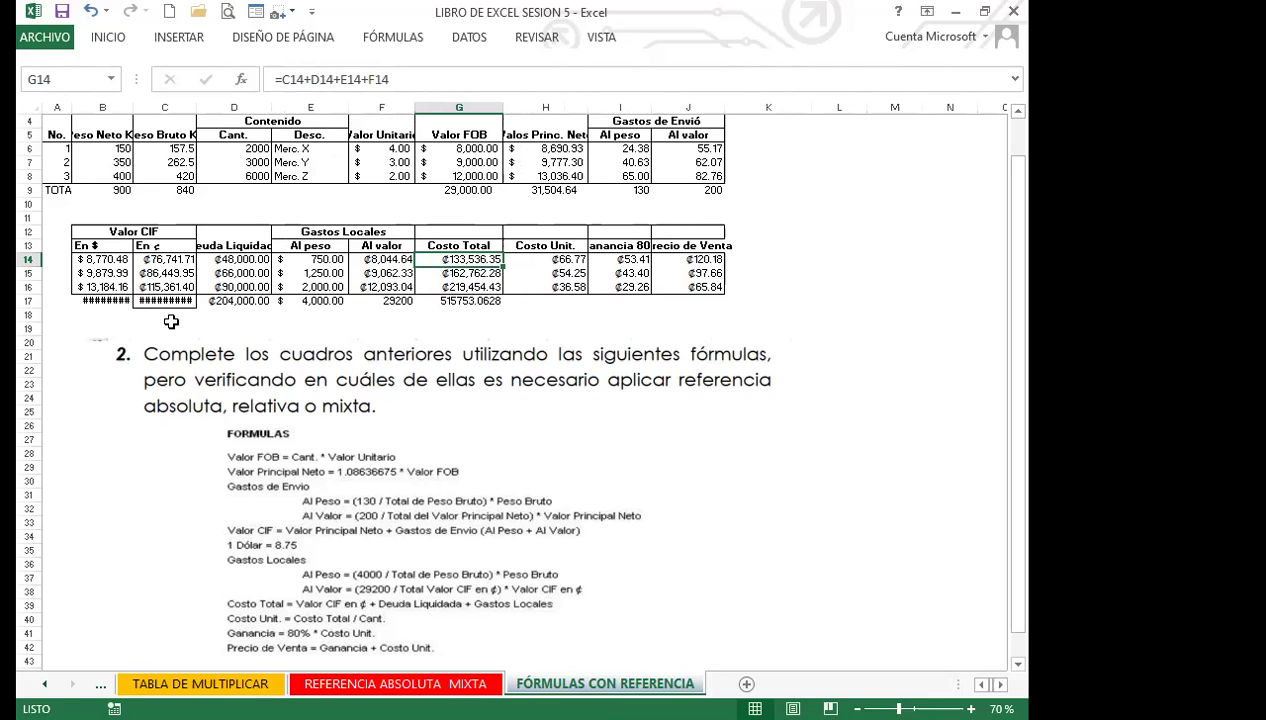
{"action": "double_click", "coordinate": [199, 107]}
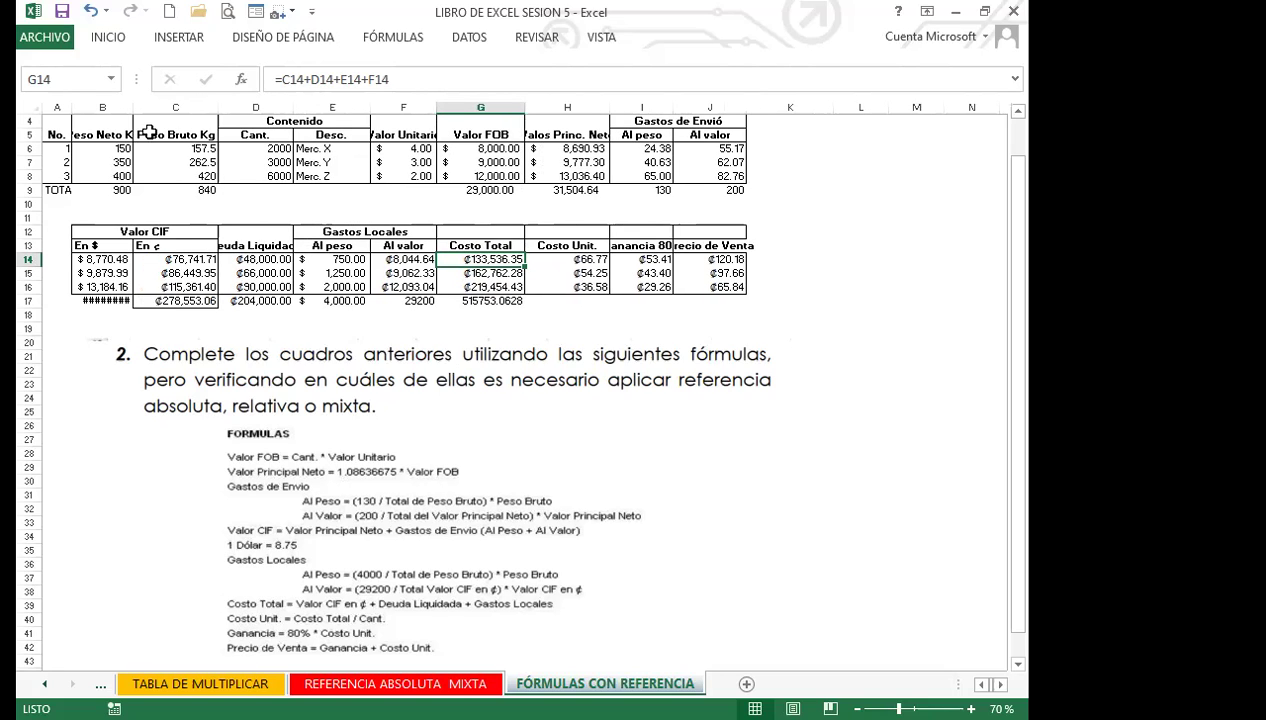
{"action": "double_click", "coordinate": [133, 107]}
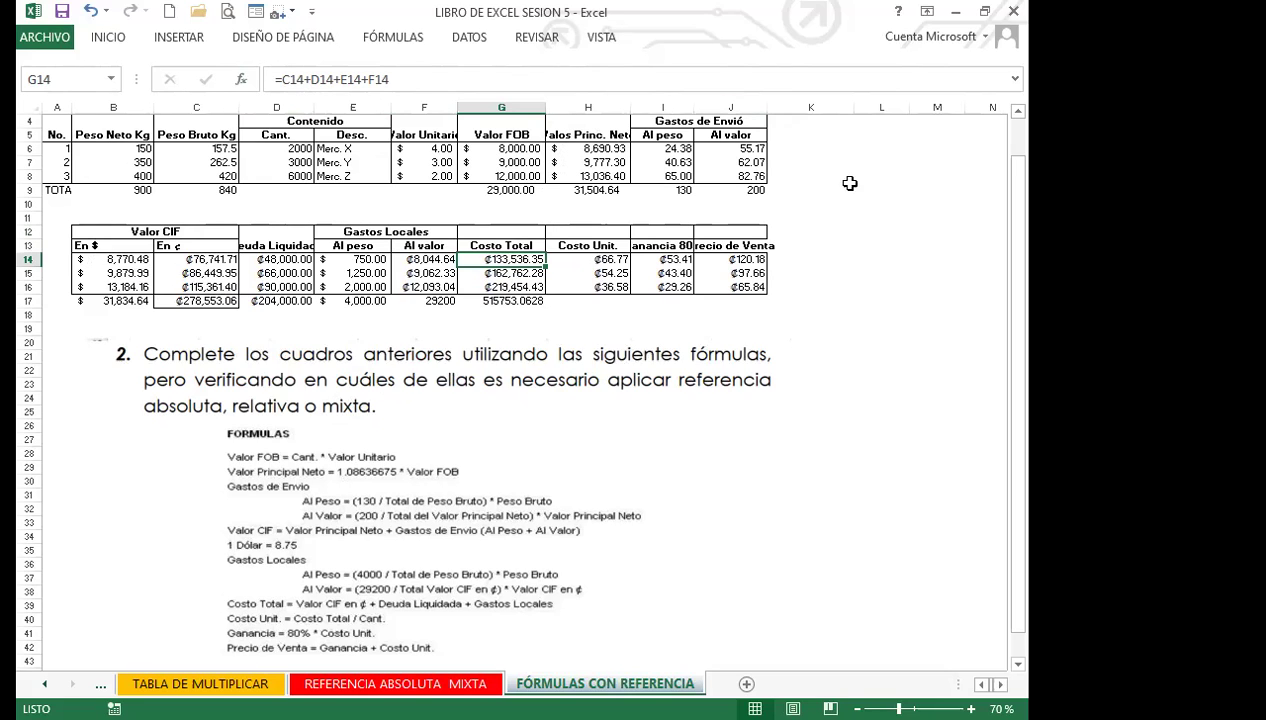
Clear the solved formulas from G6:J8 in the upper table and E14:J16 in the lower table.
{"action": "left_click", "coordinate": [842, 338]}
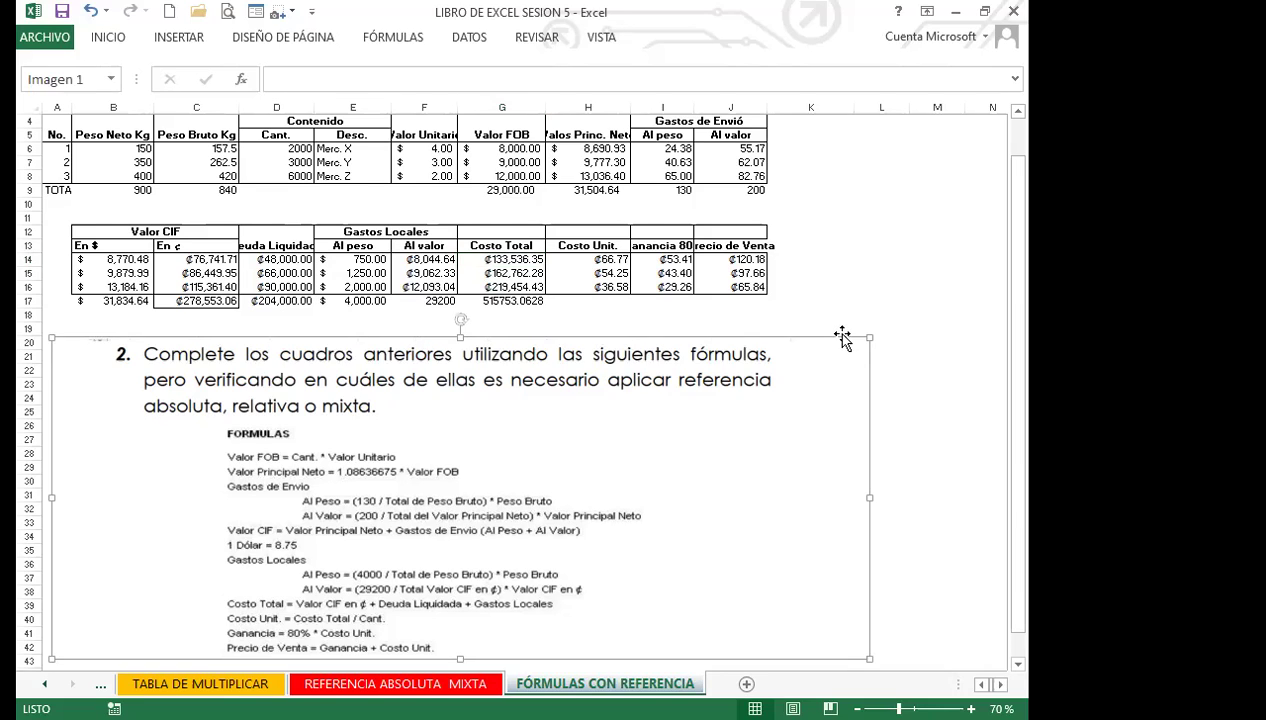
{"action": "left_click", "coordinate": [855, 288]}
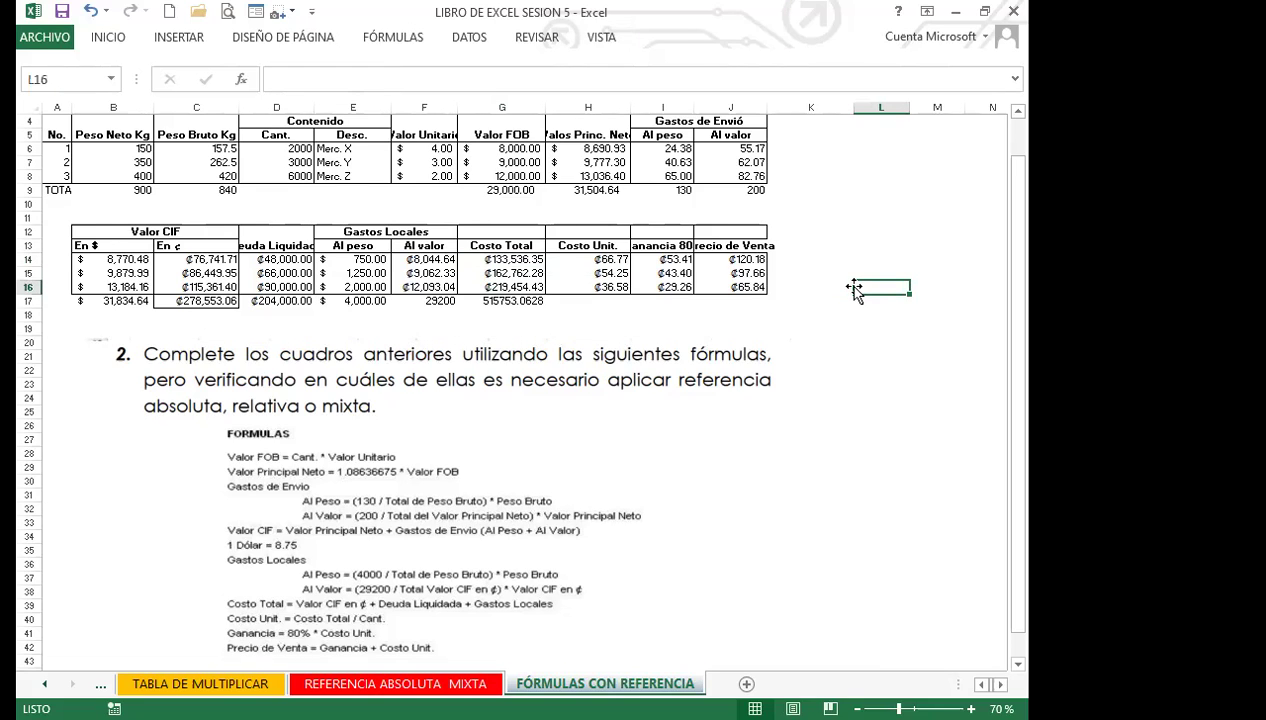
{"action": "left_click_drag", "start_coordinate": [510, 145], "coordinate": [721, 174]}
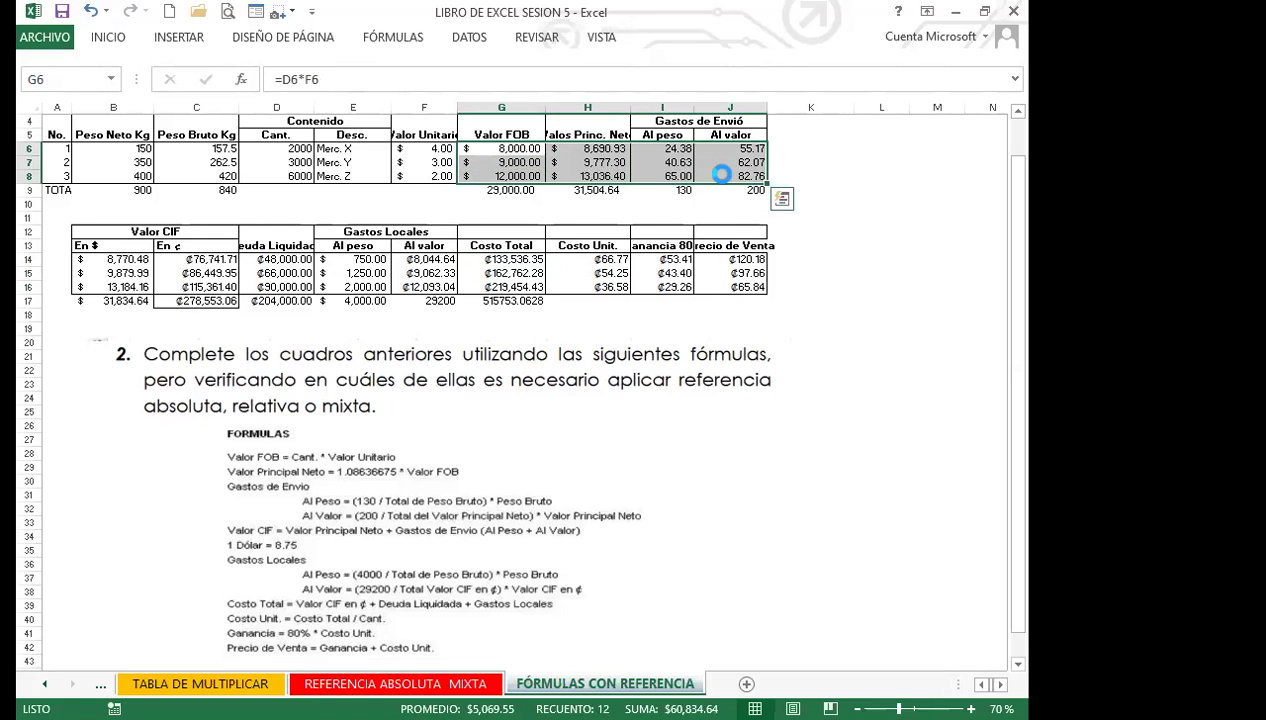
{"action": "key", "text": "Delete"}
{"action": "left_click_drag", "start_coordinate": [357, 258], "coordinate": [752, 288]}
{"action": "key", "text": "Delete"}
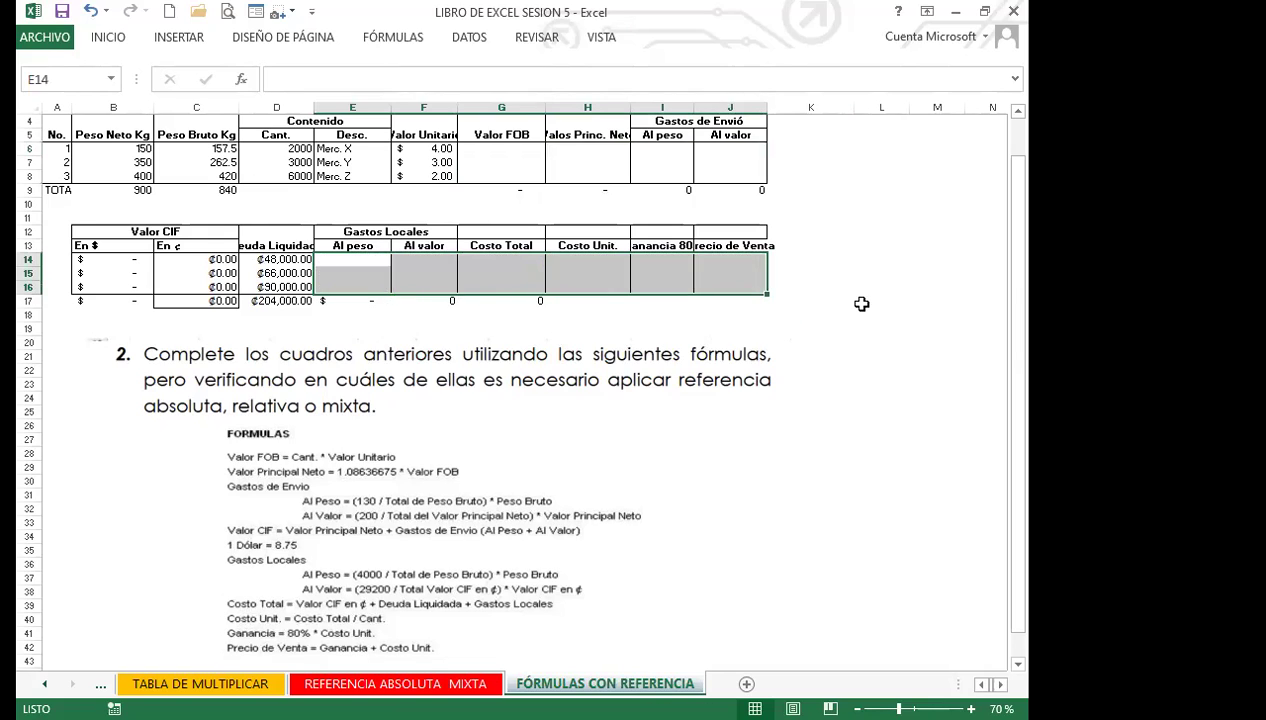
Widen column F to fit its full Valor Unitario heading.
{"action": "left_click", "coordinate": [861, 303]}
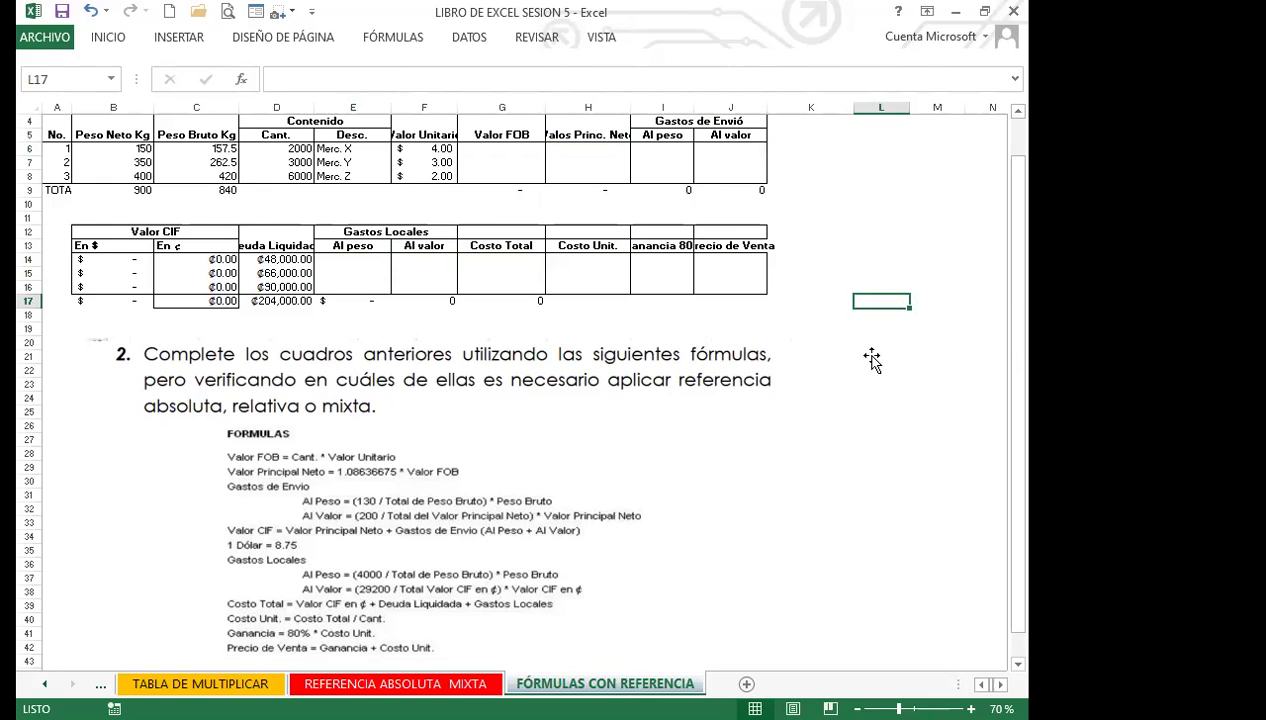
{"action": "left_click", "coordinate": [515, 149]}
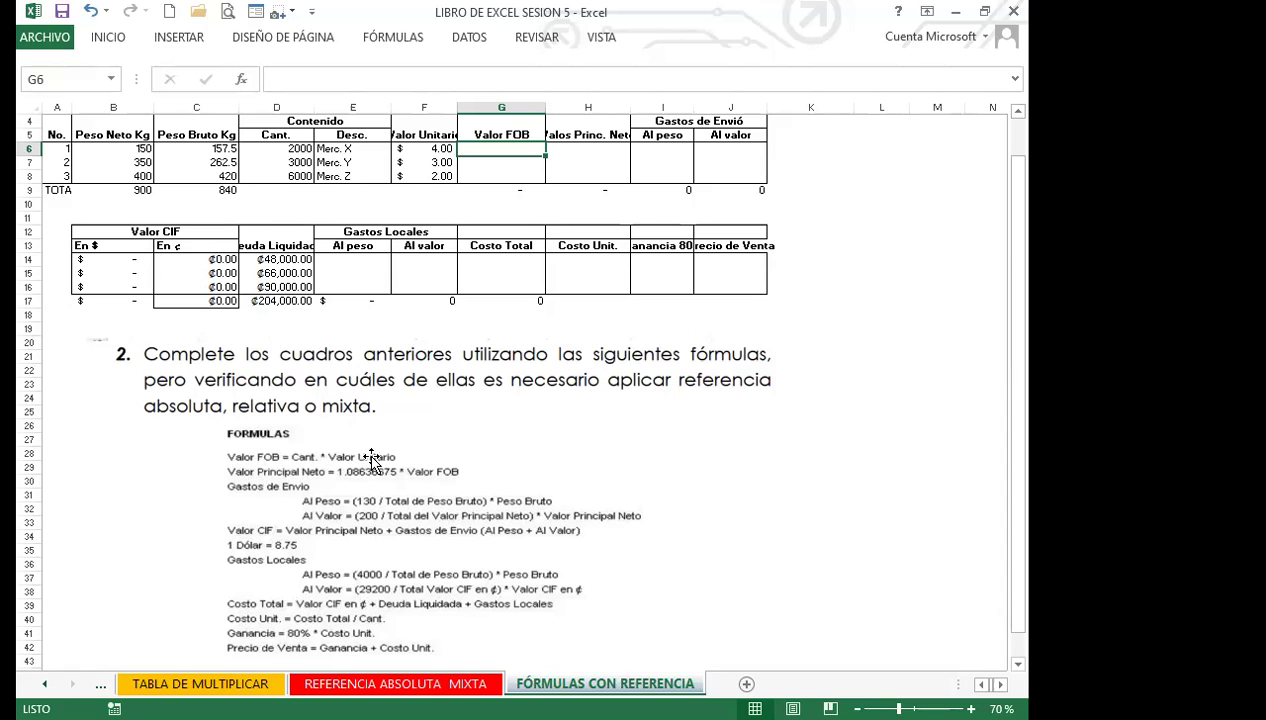
{"action": "scroll", "coordinate": [752, 480], "scroll_direction": "up", "scroll_amount": 1}
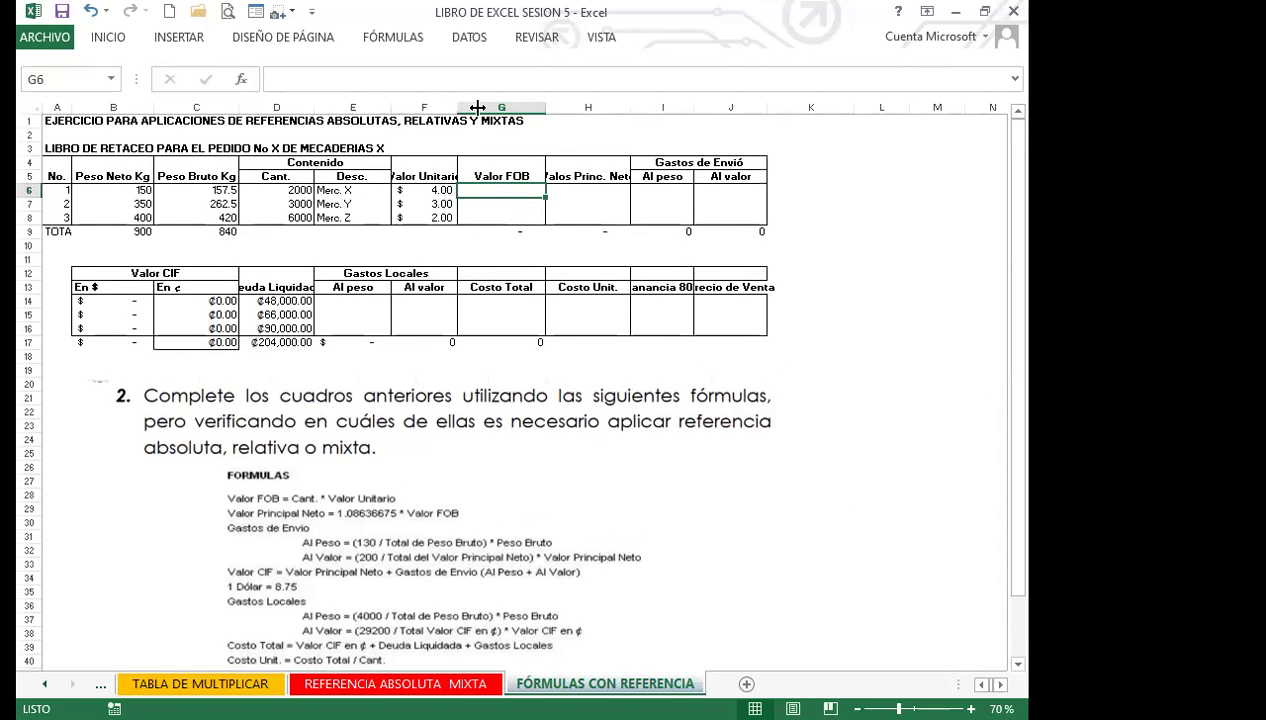
{"action": "left_click_drag", "start_coordinate": [457, 107], "coordinate": [478, 107]}
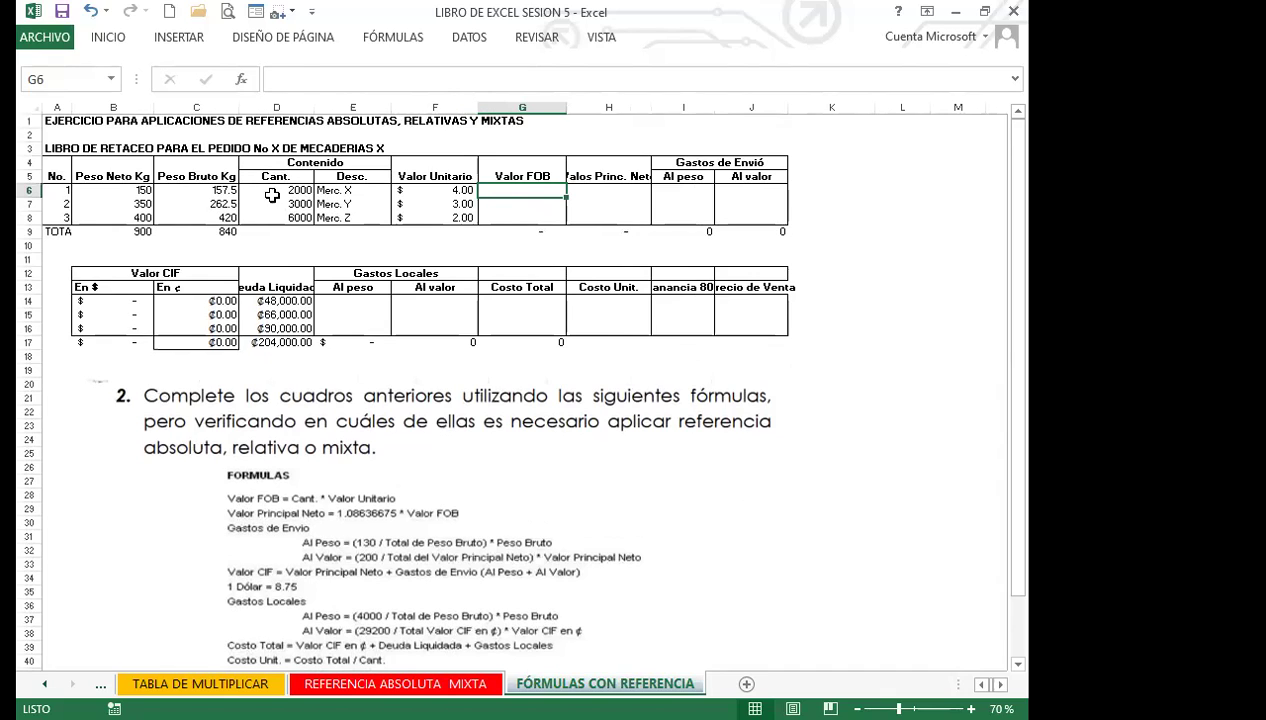
Enter the Valor FOB formula =D6*F6 in G6 and fill it down through G8.
{"action": "left_click", "coordinate": [272, 190]}
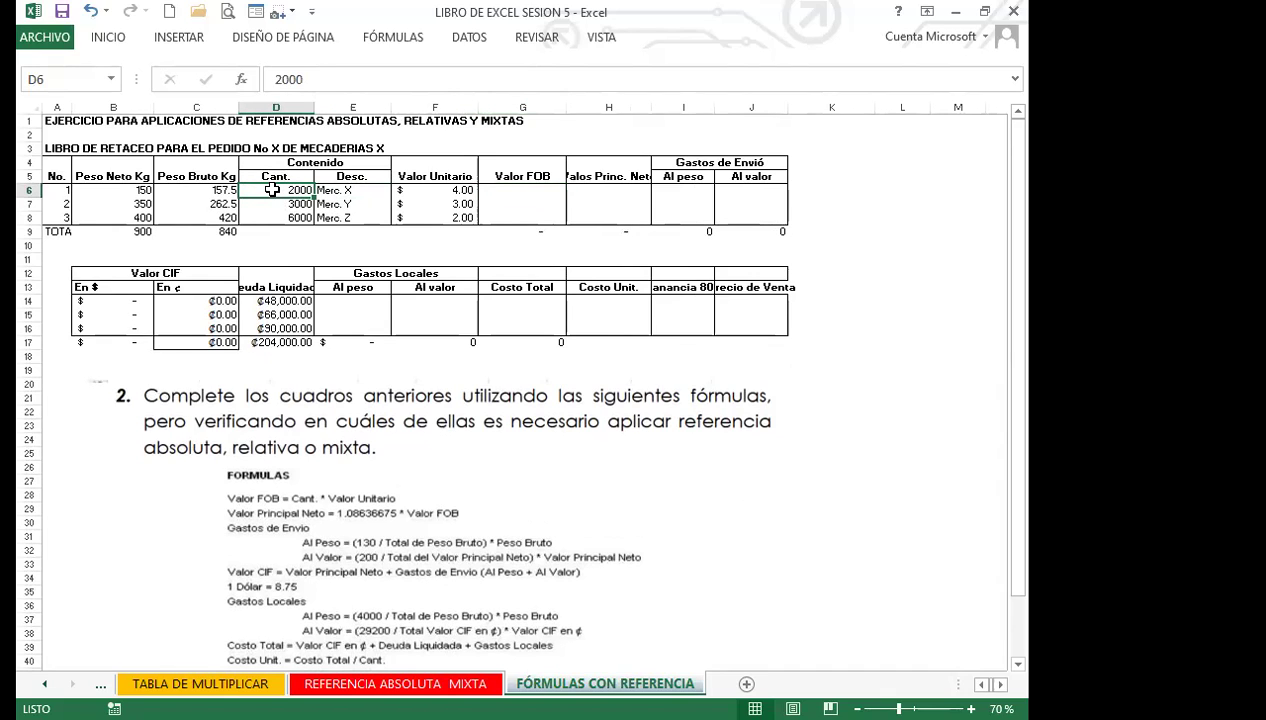
{"action": "left_click", "coordinate": [430, 189]}
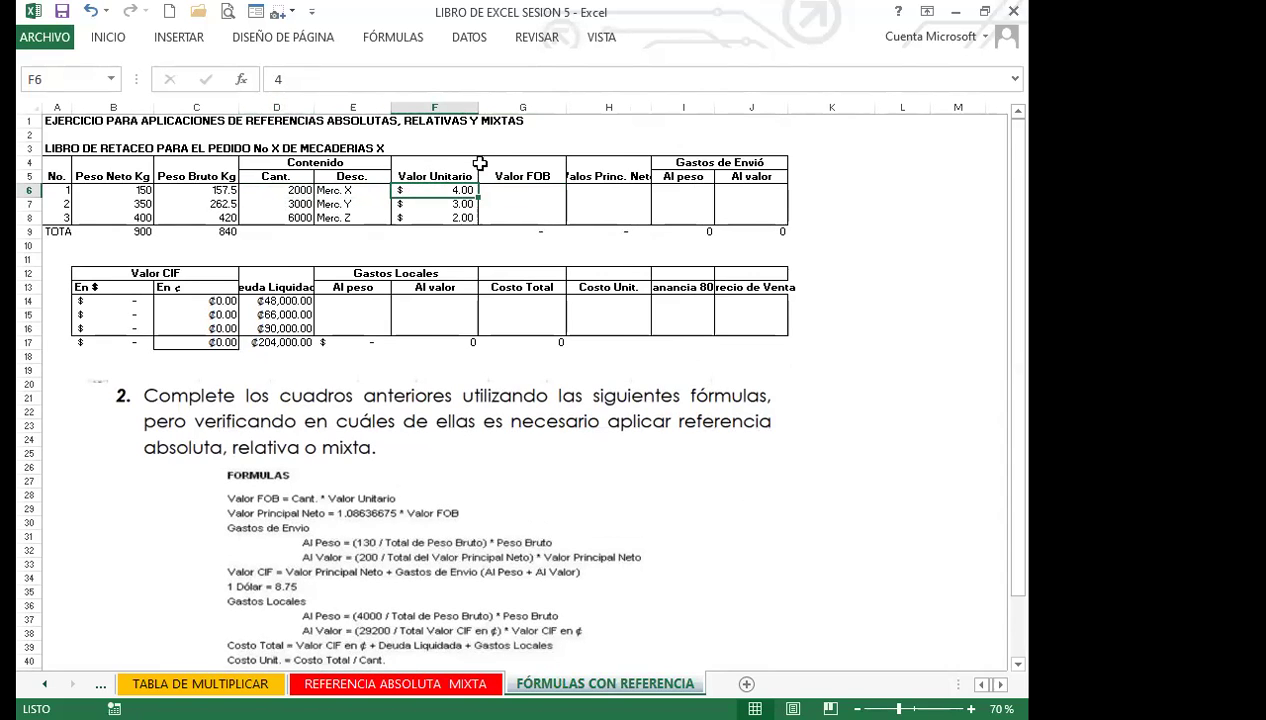
{"action": "left_click", "coordinate": [503, 189]}
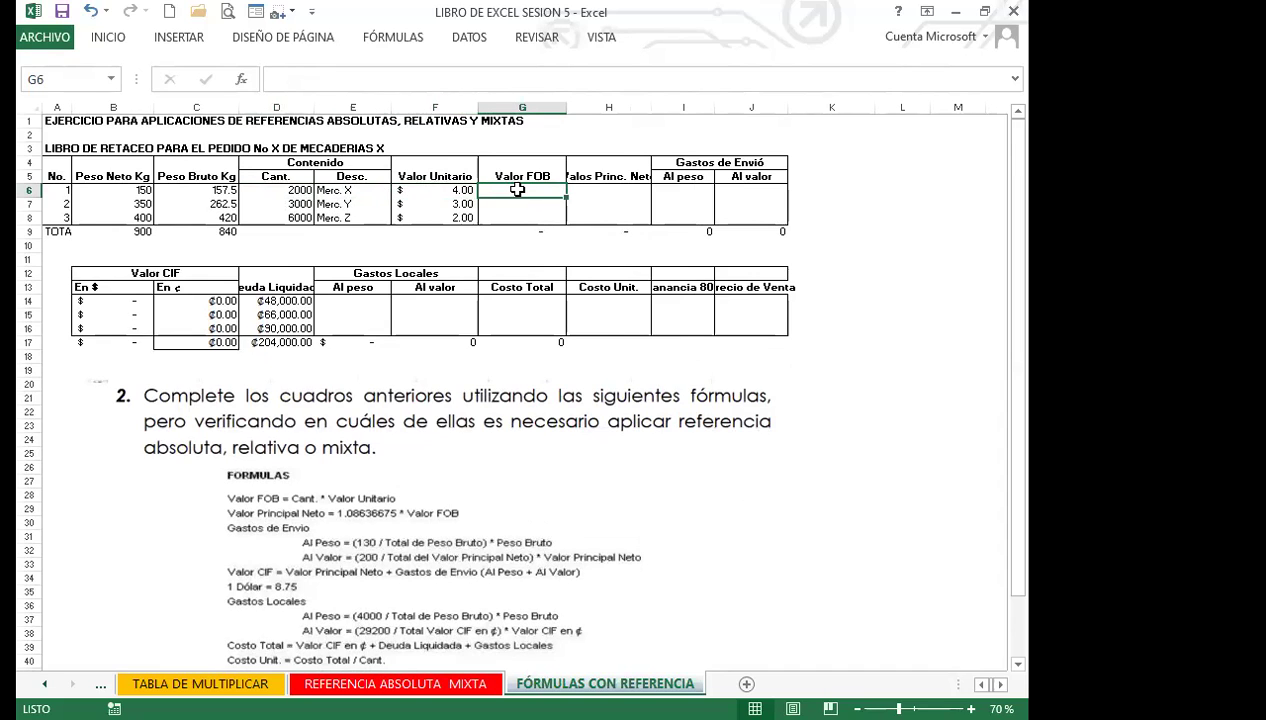
{"action": "type", "text": "="}
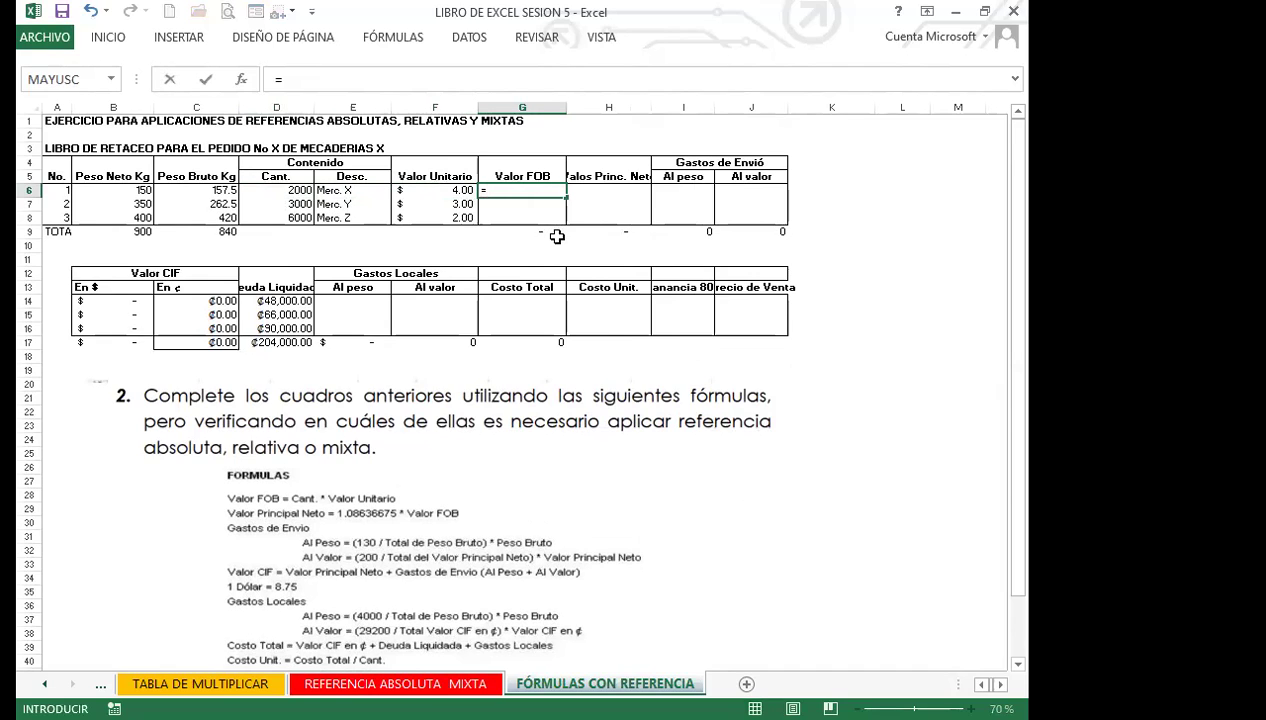
{"action": "left_click", "coordinate": [280, 190]}
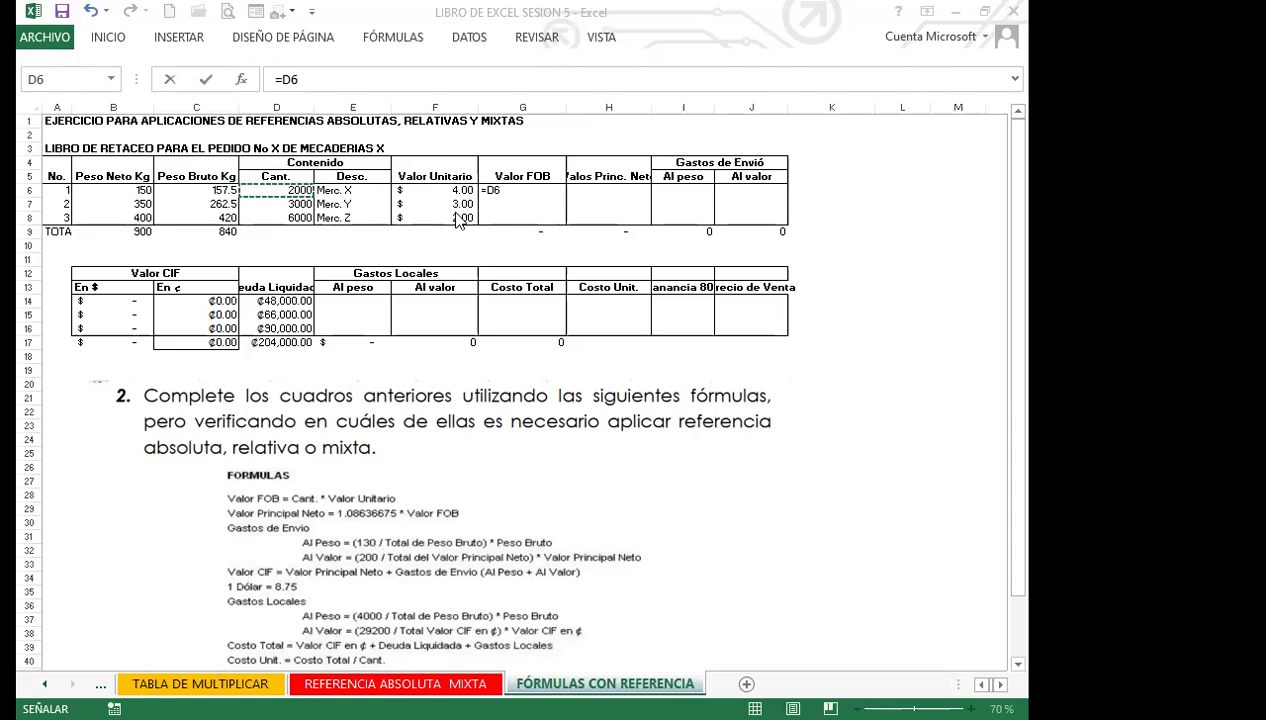
{"action": "left_click", "coordinate": [512, 190]}
{"action": "type", "text": "*"}
{"action": "left_click", "coordinate": [418, 191]}
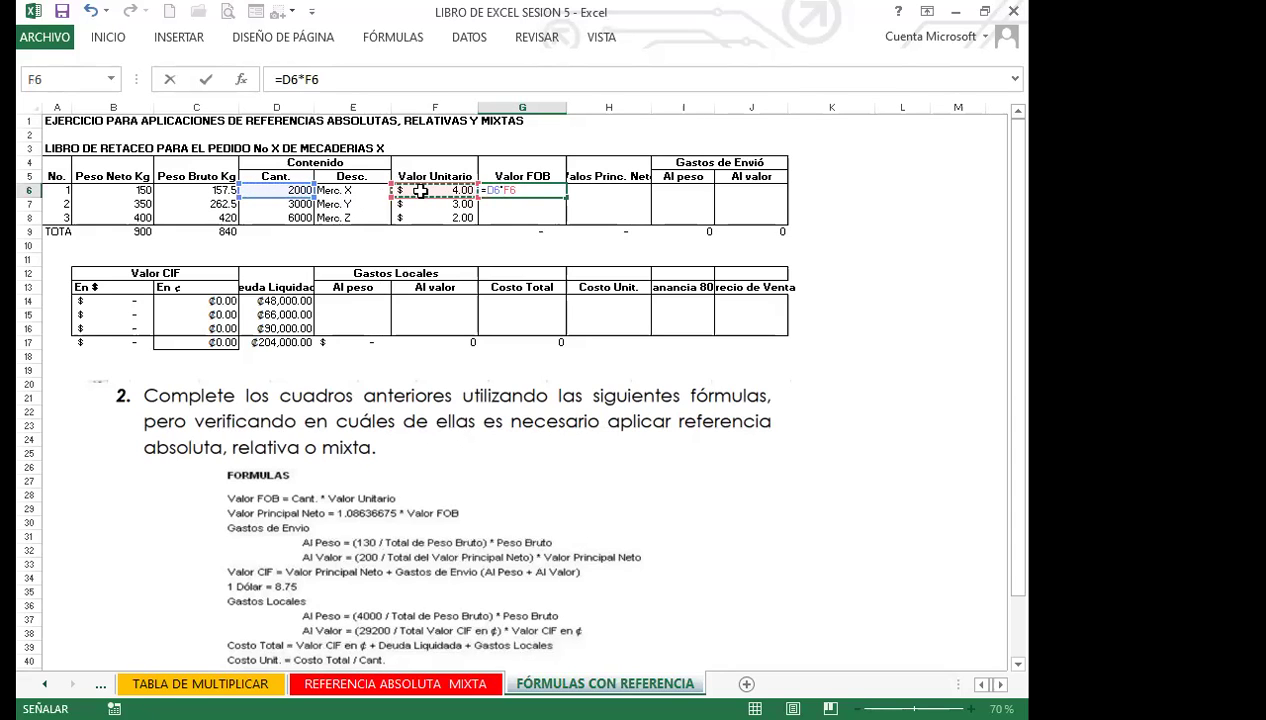
{"action": "key", "text": "Return"}
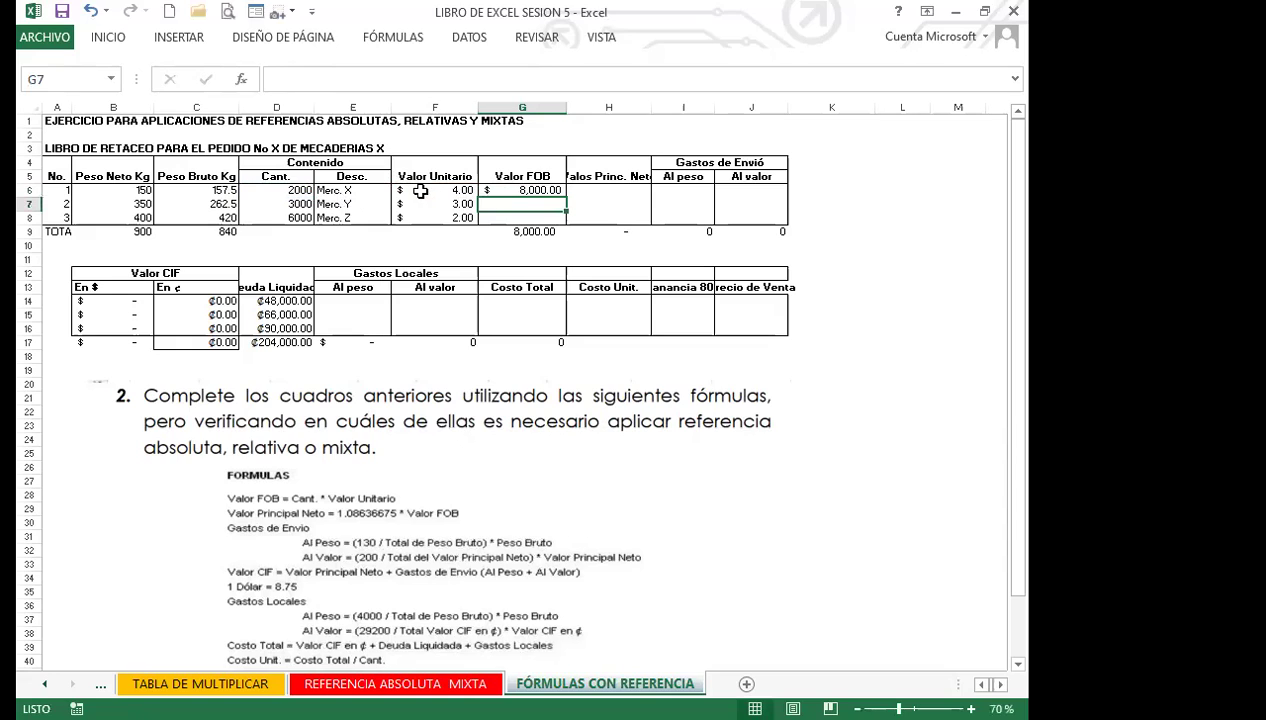
{"action": "left_click", "coordinate": [505, 190]}
{"action": "left_click_drag", "start_coordinate": [566, 197], "coordinate": [565, 219]}
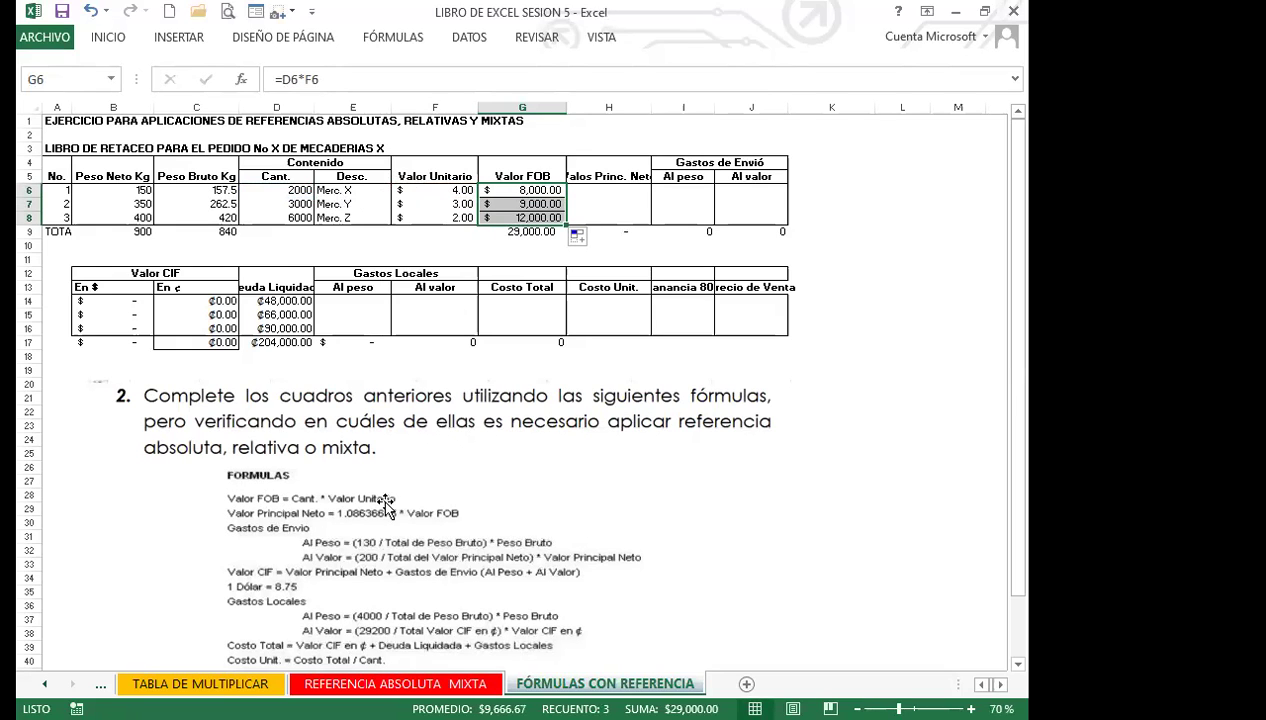
Enter the Valor Principal Neto formula =1.08636675*G6 in H6, fill it down through H8 and check the copied formulas.
{"action": "left_click", "coordinate": [589, 189]}
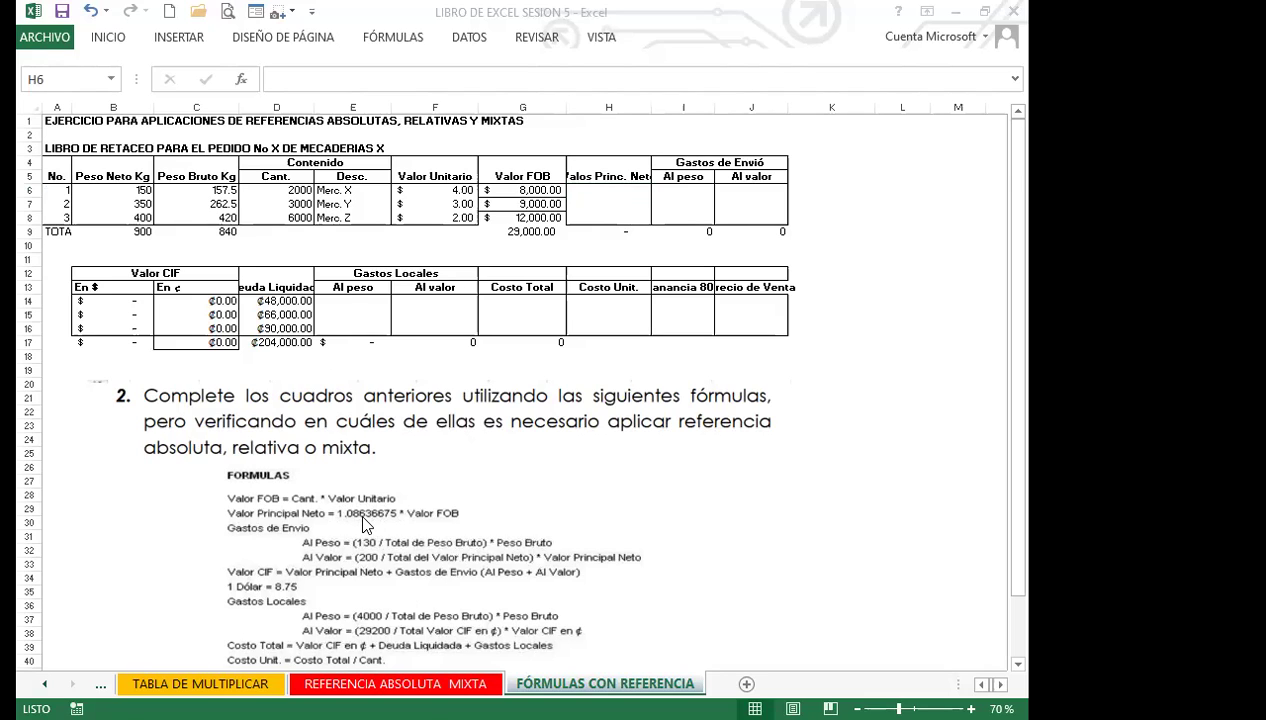
{"action": "left_click", "coordinate": [600, 192]}
{"action": "left_click", "coordinate": [576, 190]}
{"action": "type", "text": "="}
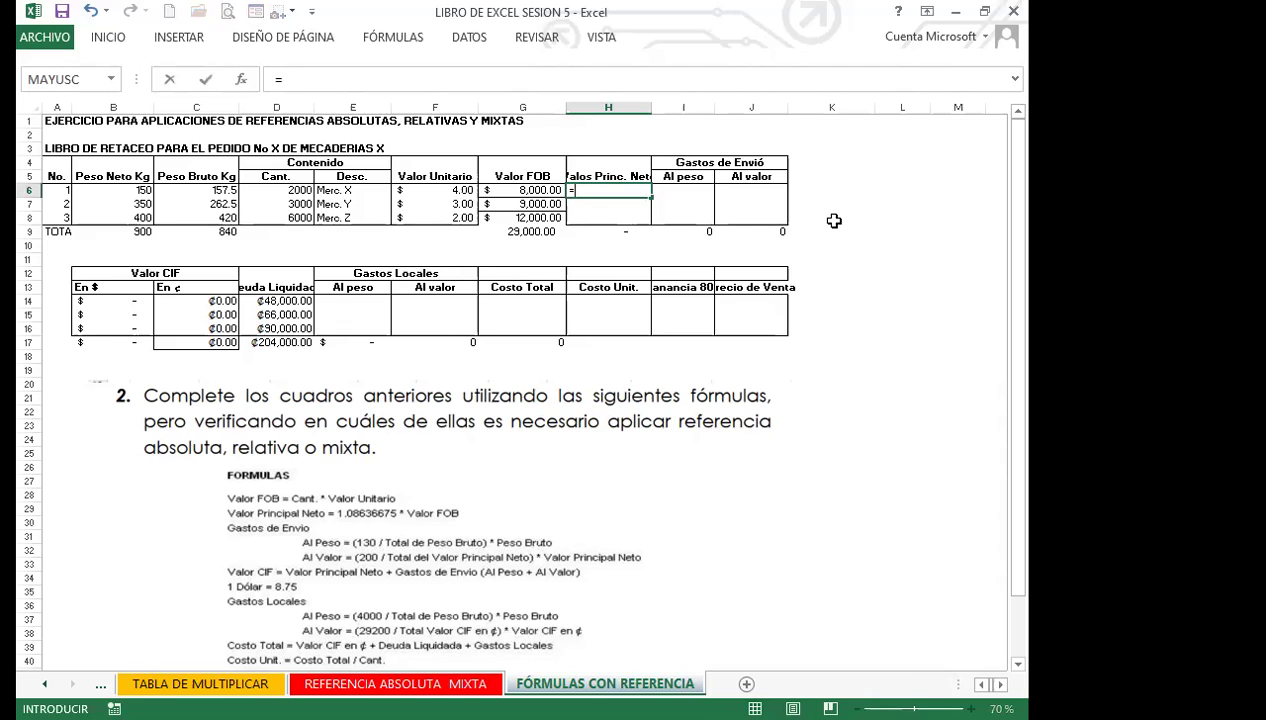
{"action": "type", "text": "1.08636675"}
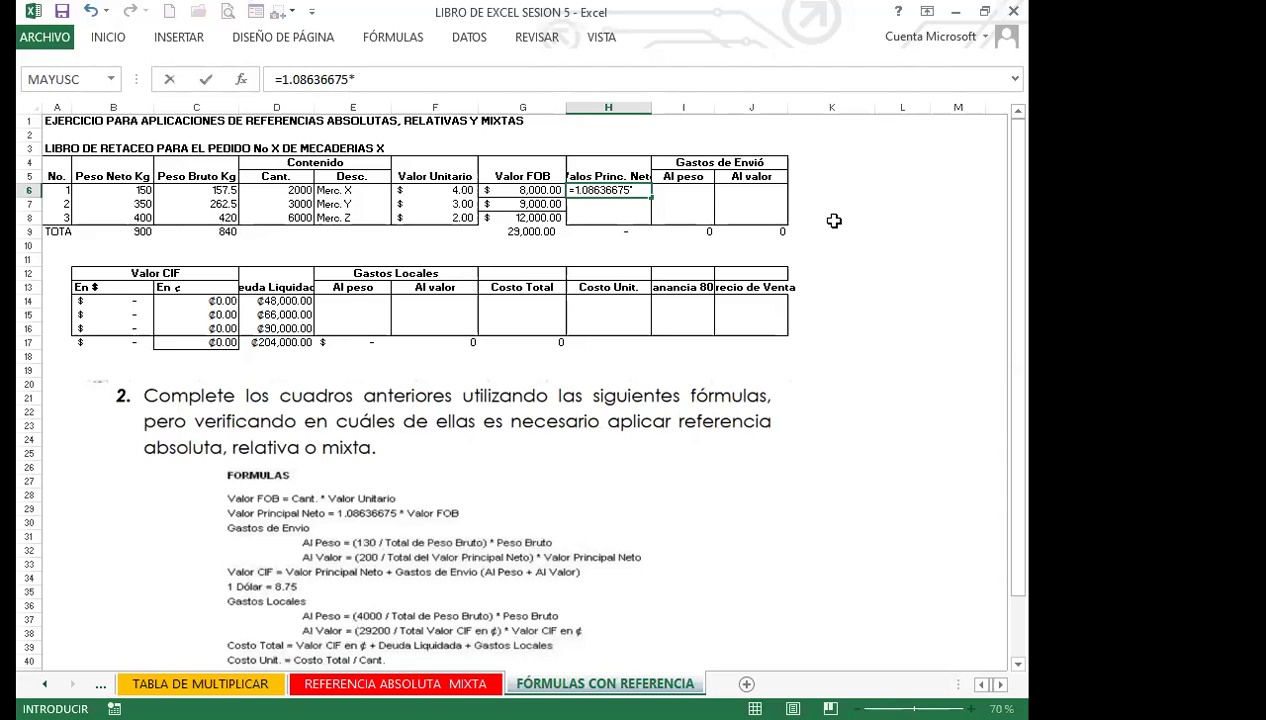
{"action": "type", "text": "*"}
{"action": "left_click", "coordinate": [523, 190]}
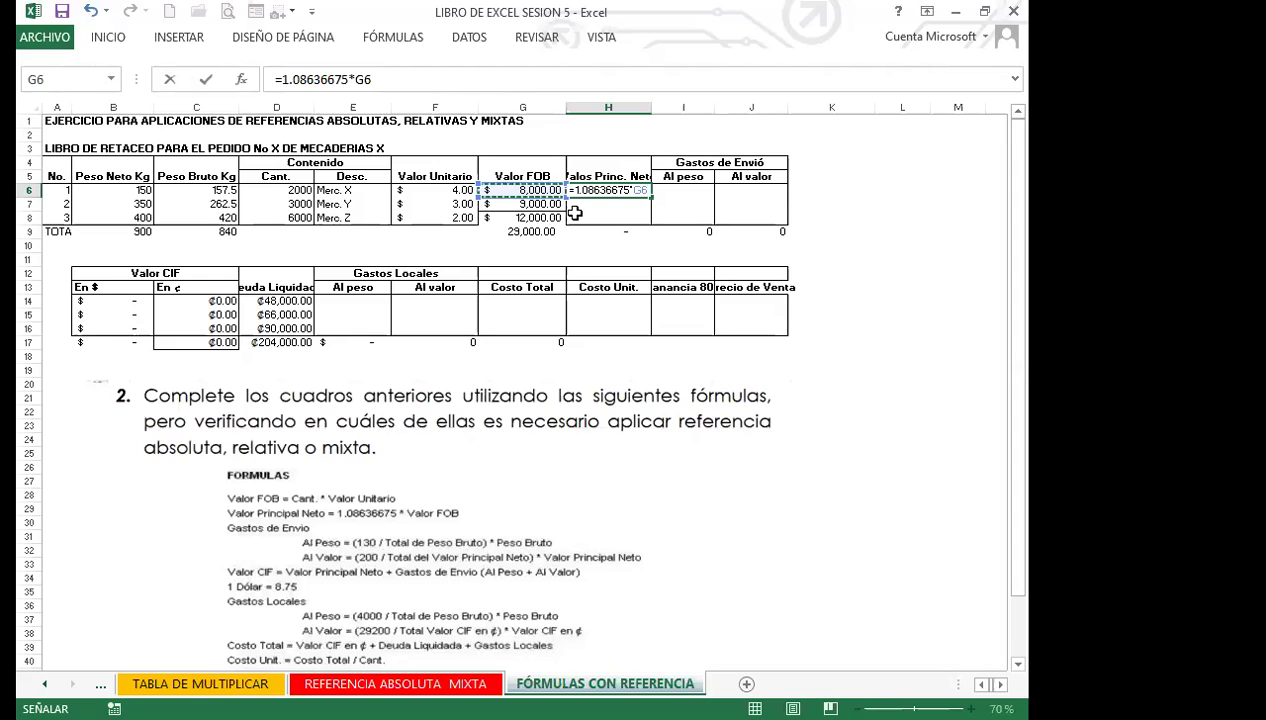
{"action": "key", "text": "Return"}
{"action": "left_click", "coordinate": [620, 192]}
{"action": "left_click_drag", "start_coordinate": [651, 198], "coordinate": [651, 224]}
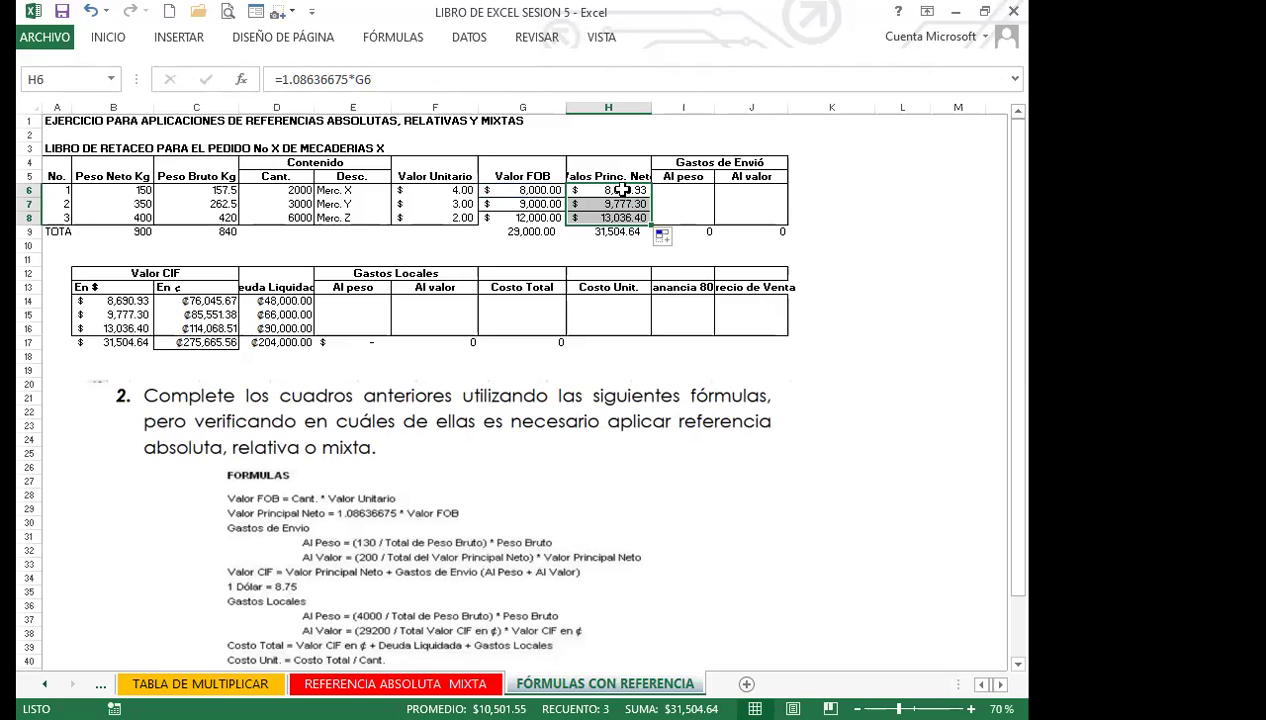
{"action": "left_click", "coordinate": [582, 190]}
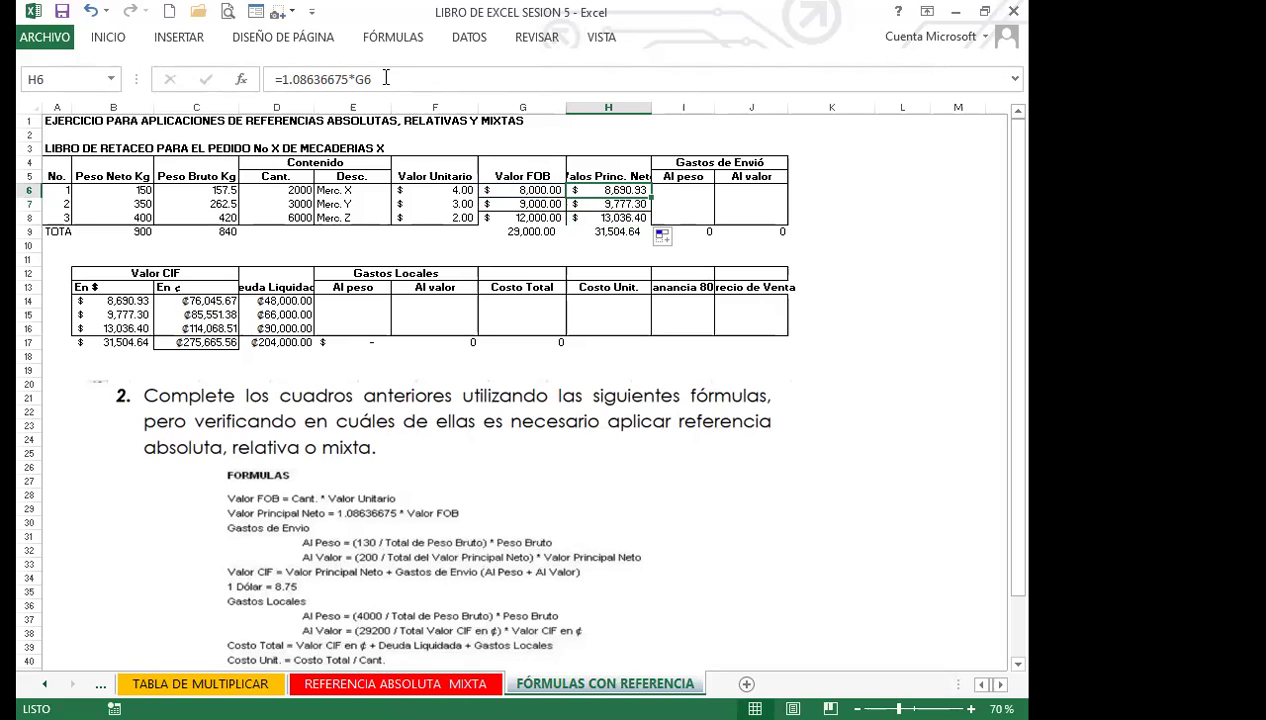
{"action": "key", "text": "Down"}
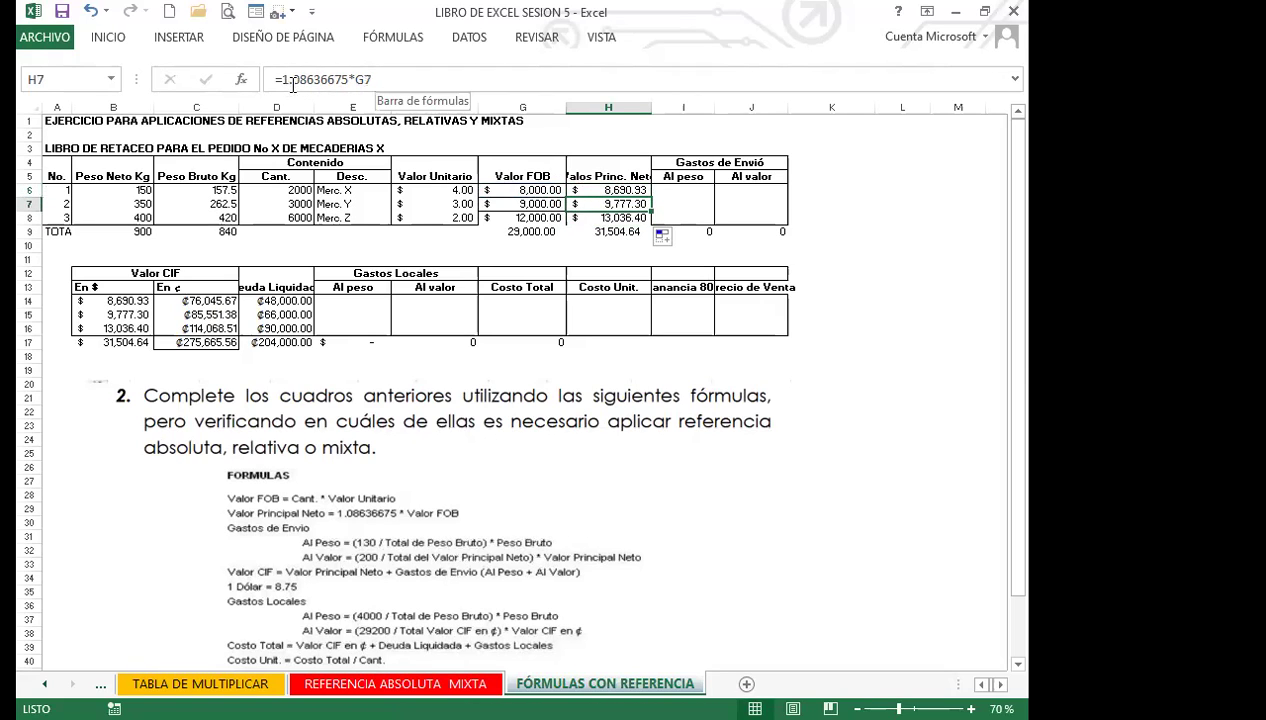
{"action": "key", "text": "Down"}
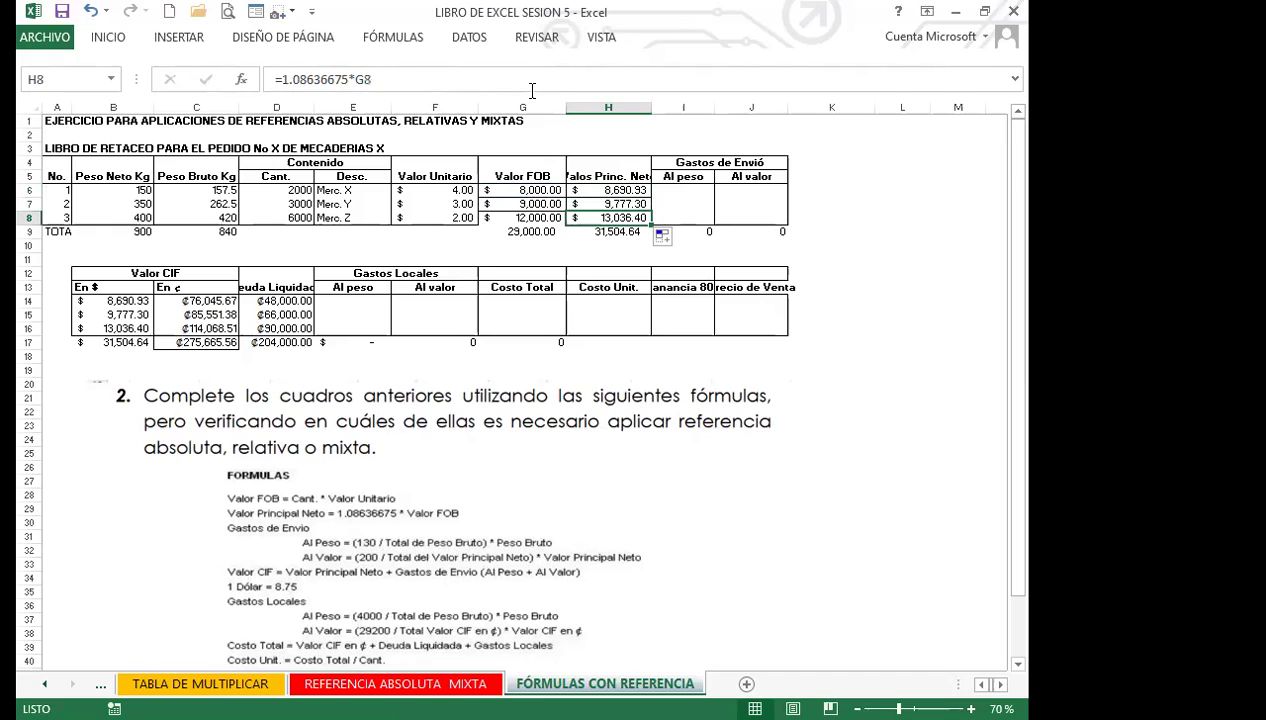
{"action": "left_click", "coordinate": [594, 189]}
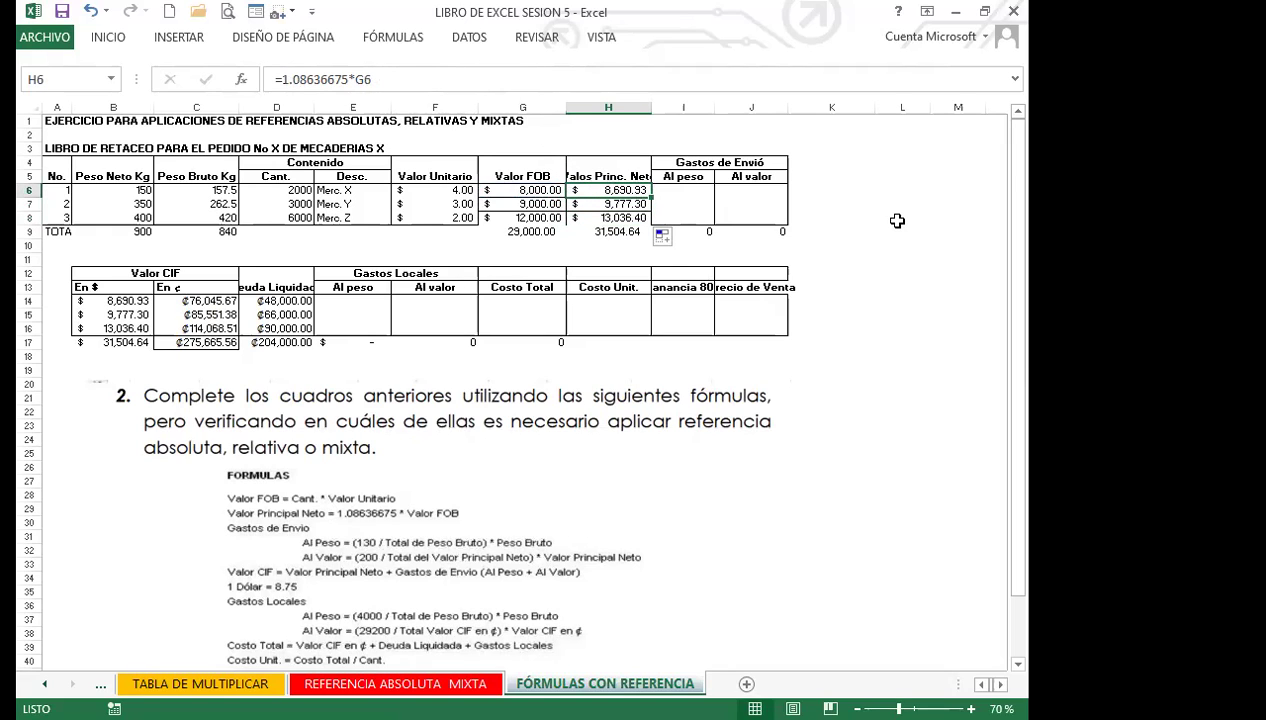
Enter the Gastos de Envío Al peso formula =(130/$C$9)*$C6 in I6, with an absolute total and a column-locked gross weight.
{"action": "left_click", "coordinate": [681, 189]}
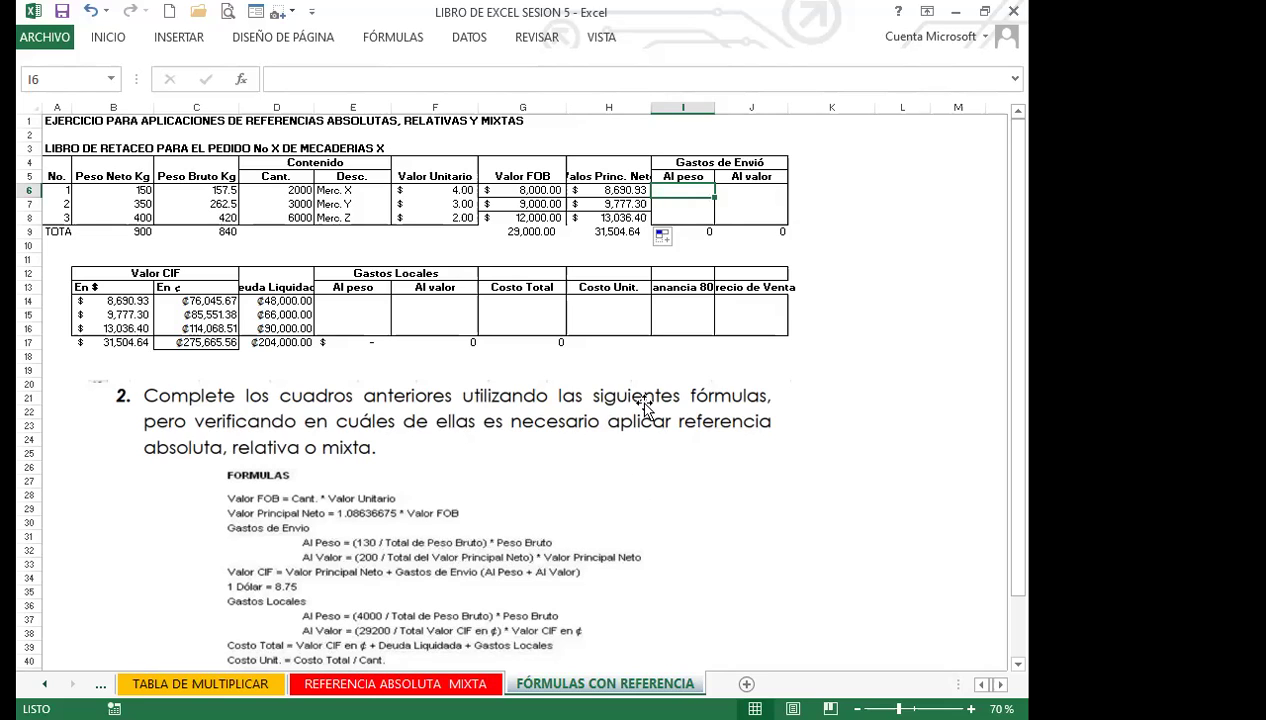
{"action": "type", "text": "="}
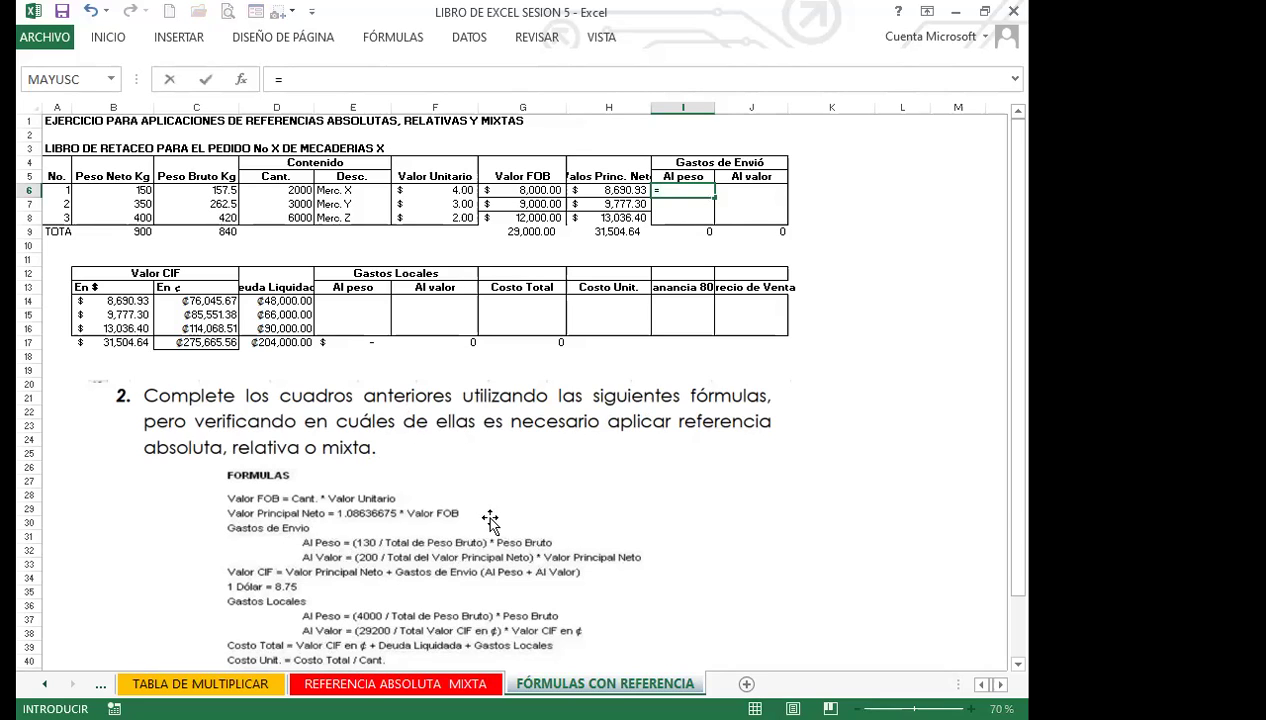
{"action": "type", "text": "(130"}
{"action": "type", "text": "/"}
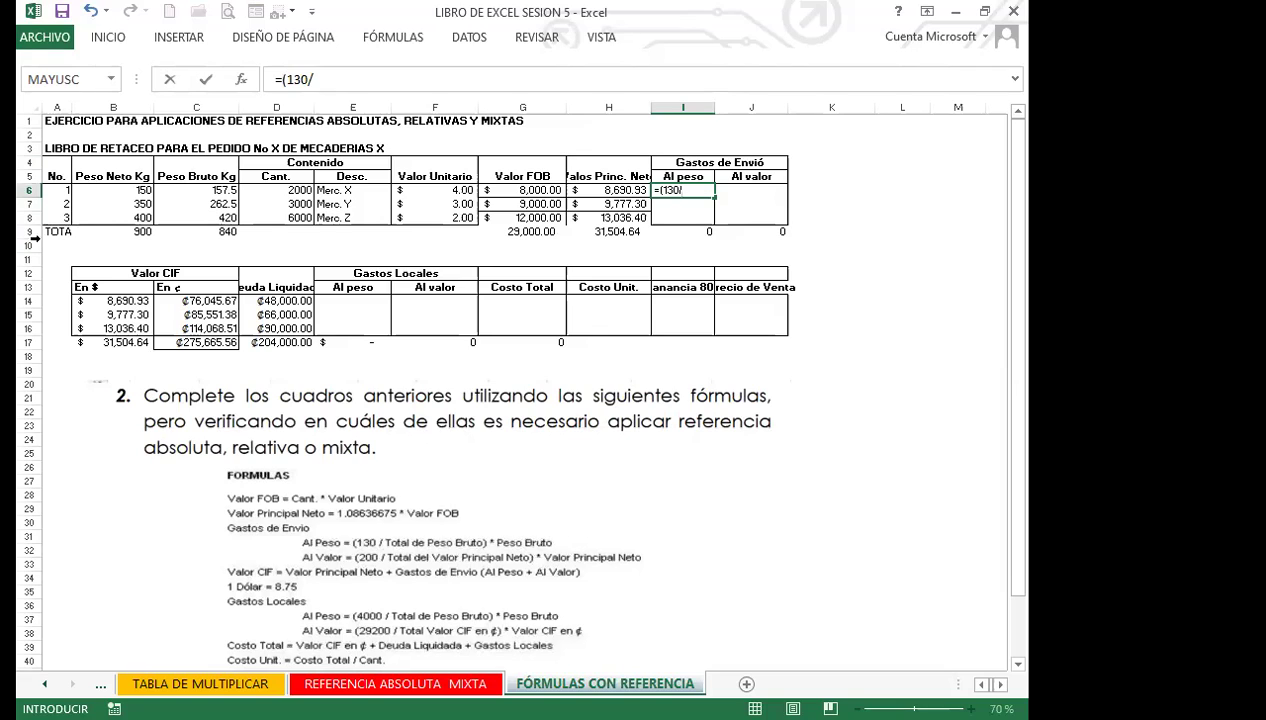
{"action": "left_click", "coordinate": [195, 231]}
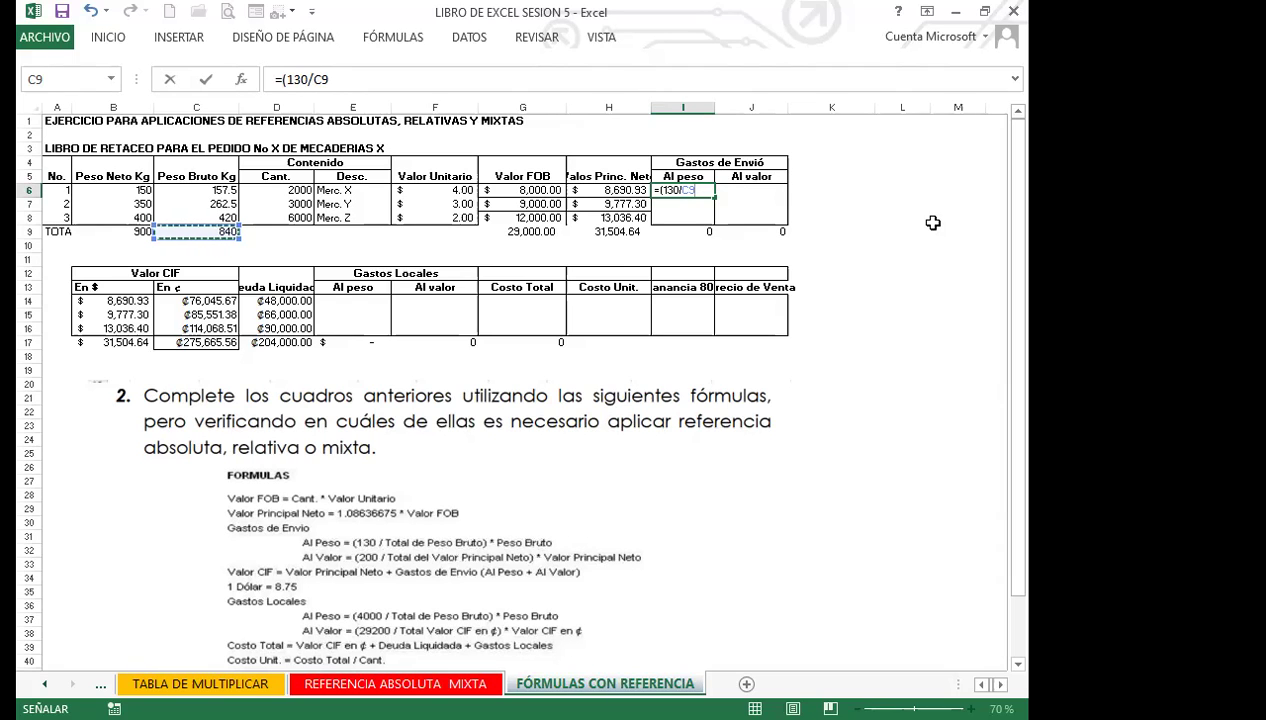
{"action": "key", "text": "F4"}
{"action": "left_click", "coordinate": [709, 189]}
{"action": "type", "text": ")*"}
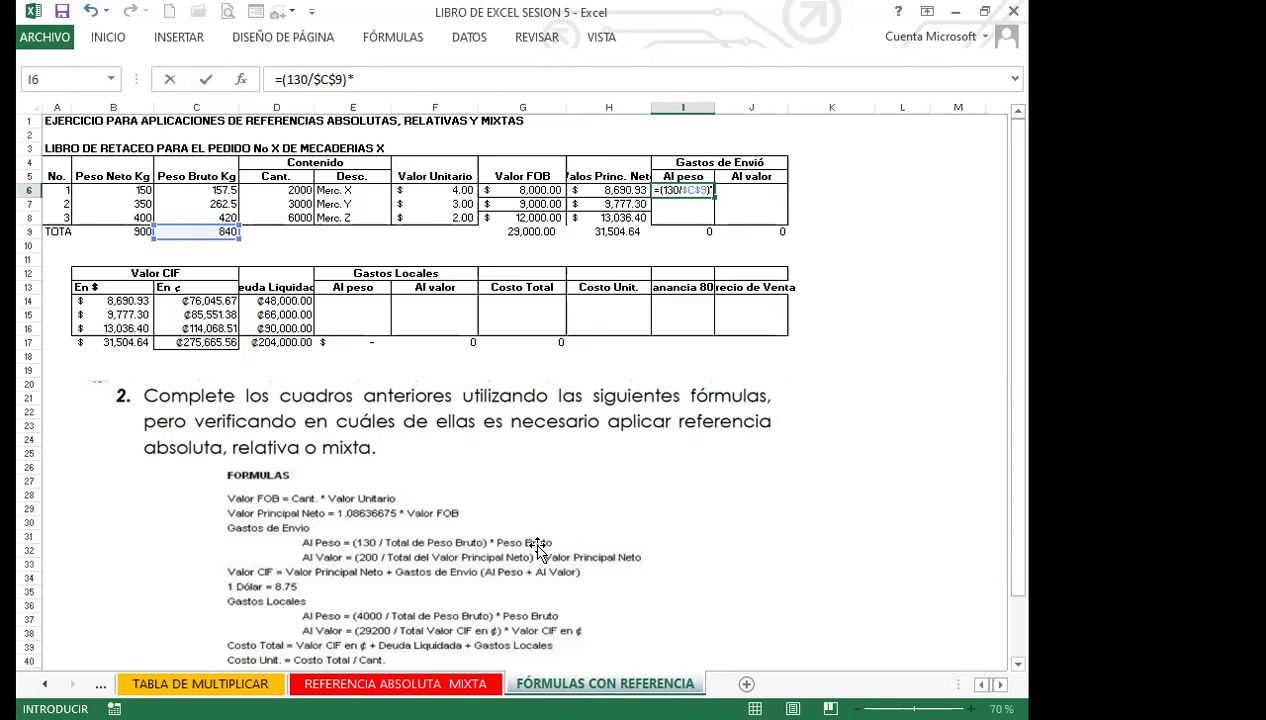
{"action": "left_click", "coordinate": [201, 190]}
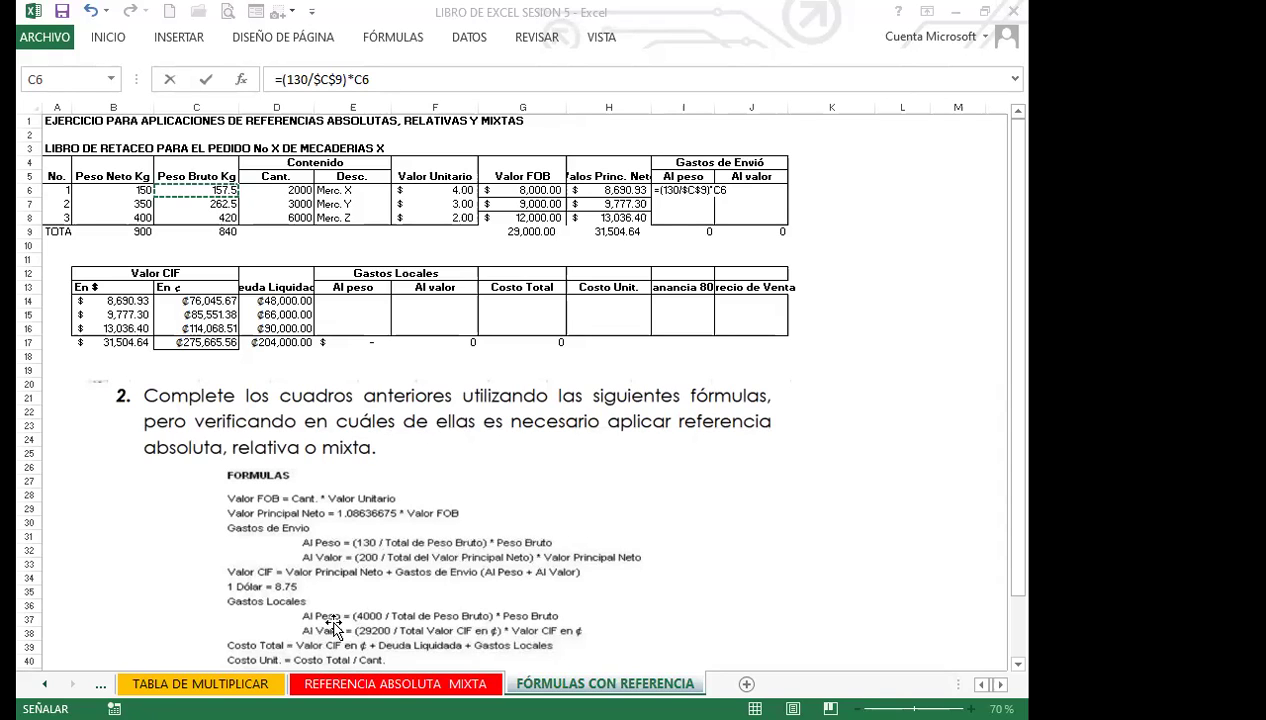
{"action": "left_click", "coordinate": [719, 190]}
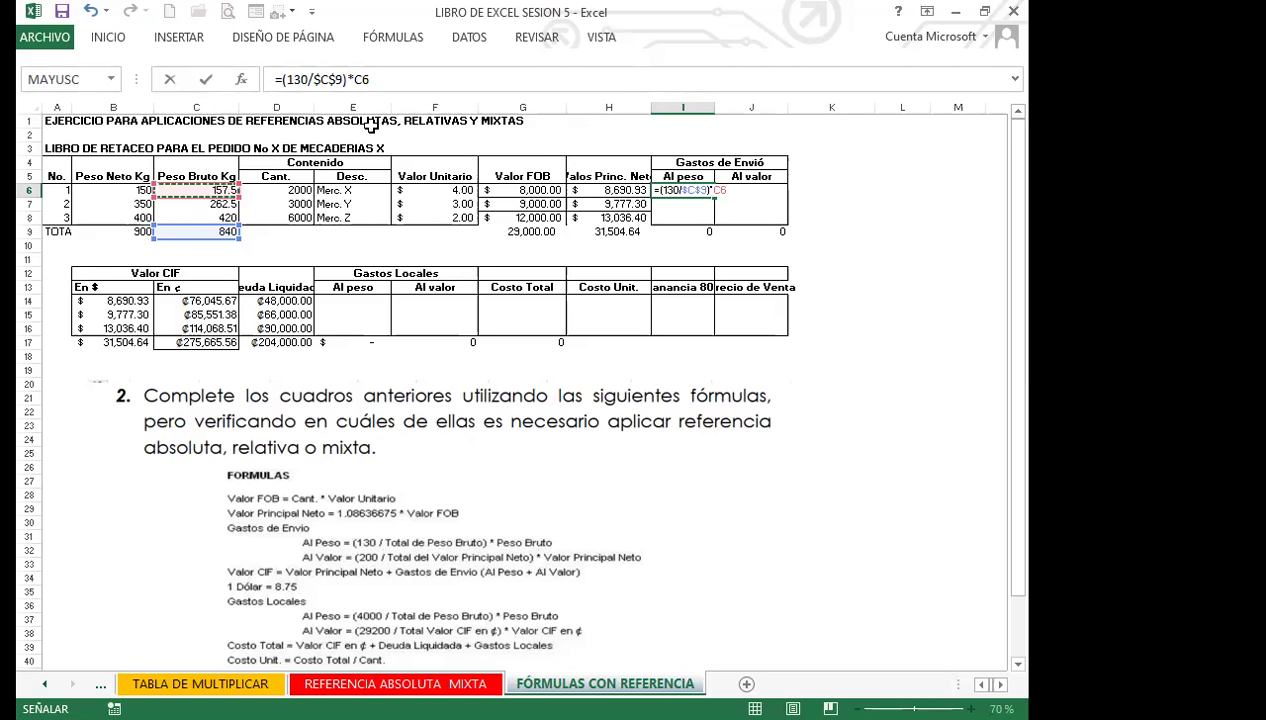
{"action": "key", "text": "F4"}
{"action": "key", "text": "F4"}
{"action": "key", "text": "F4"}
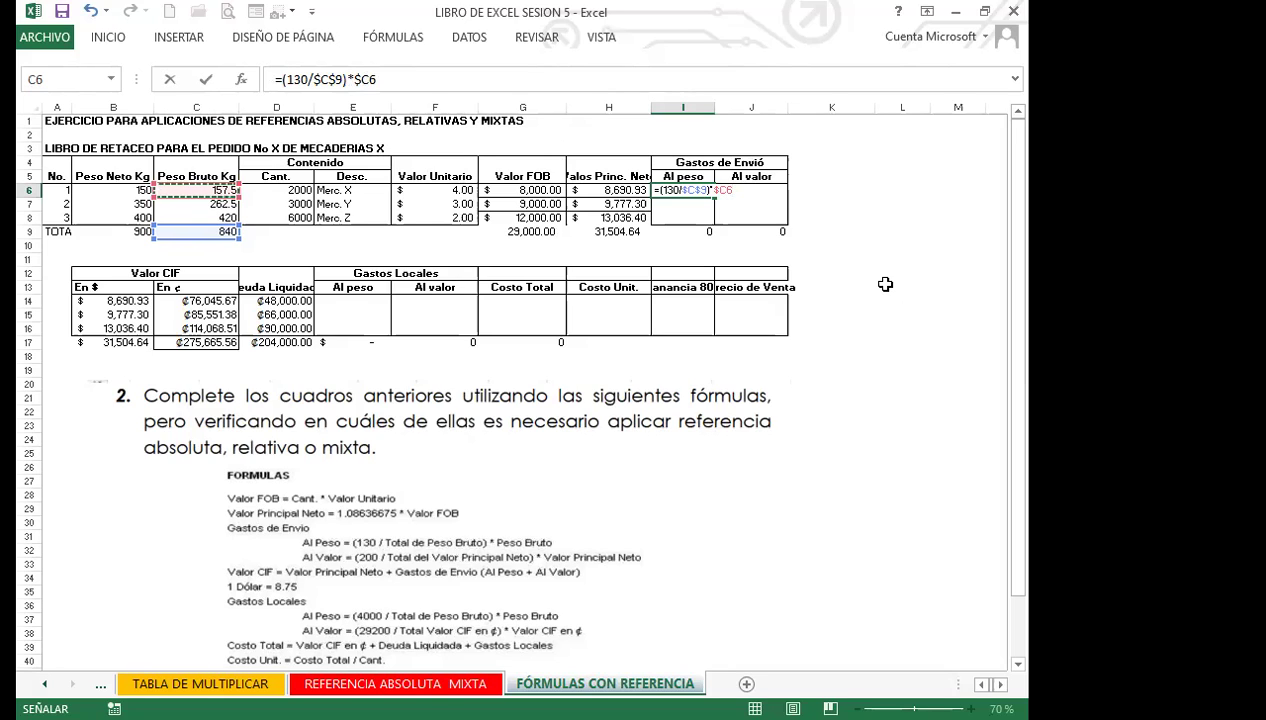
{"action": "key", "text": "Return"}
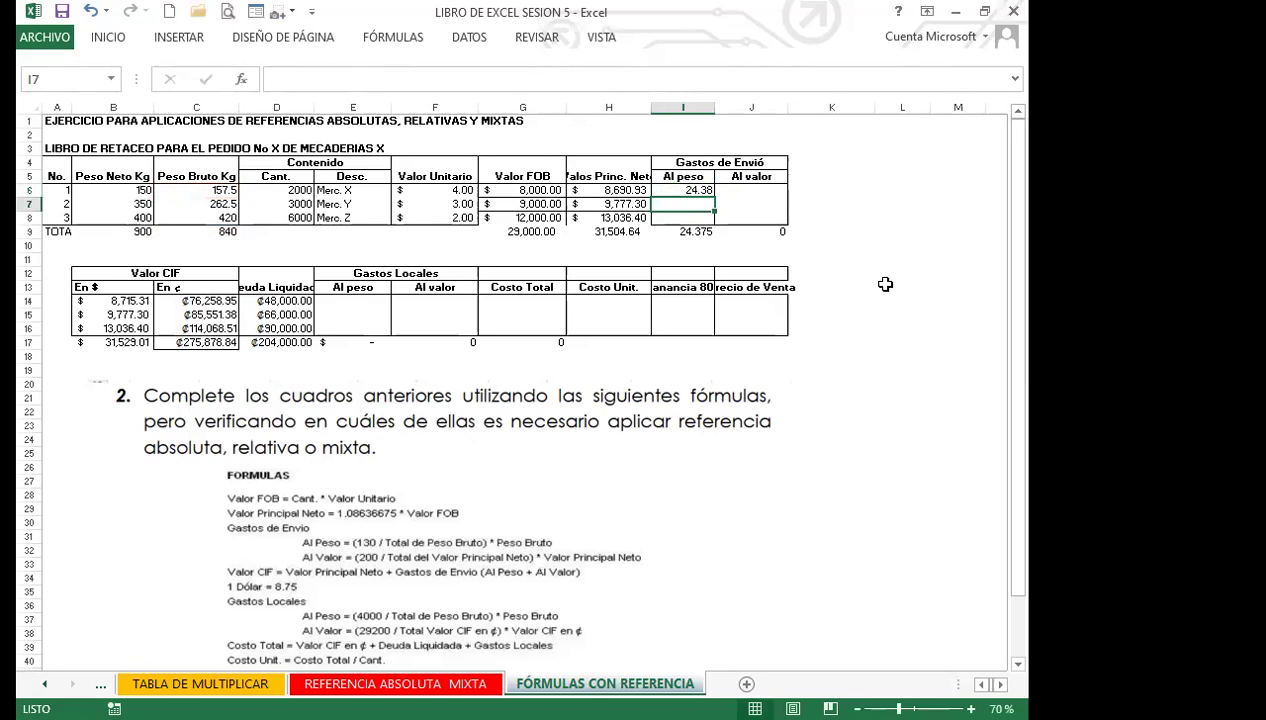
Review the Peso Bruto cells C6:C8 and fill the Al peso formula from I6 down through I8.
{"action": "left_click", "coordinate": [199, 188]}
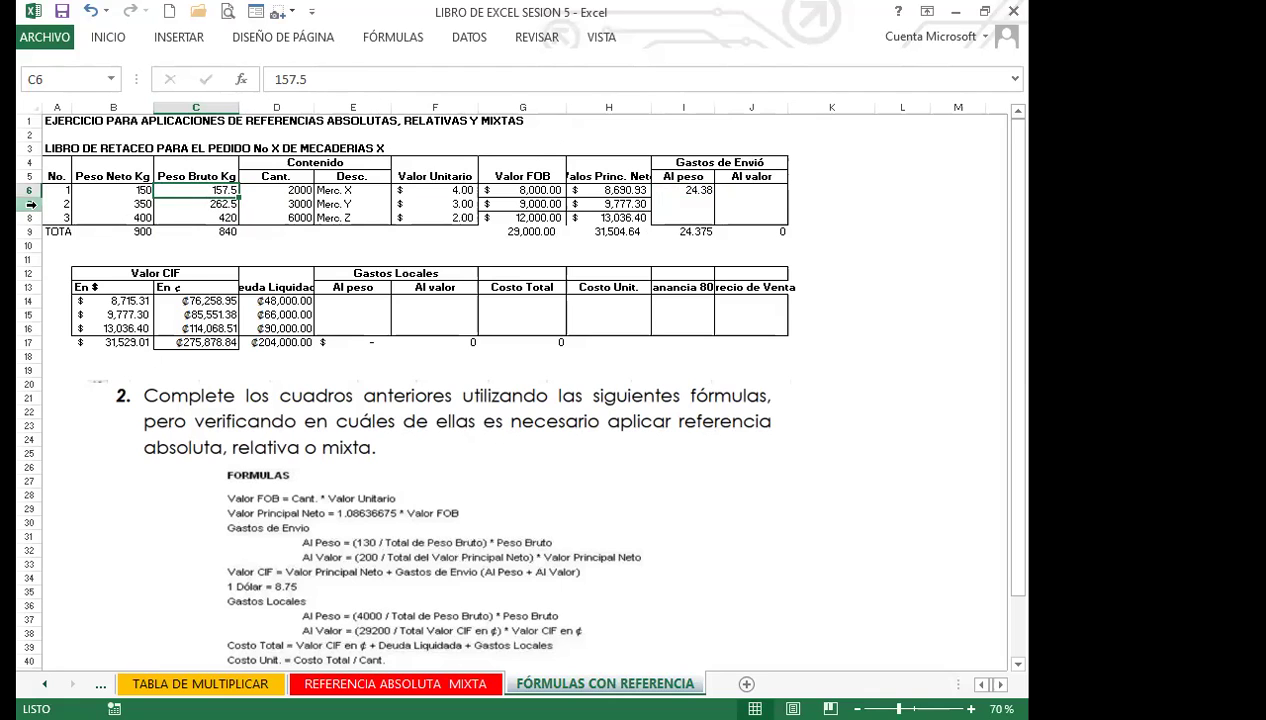
{"action": "left_click", "coordinate": [33, 205]}
{"action": "left_click_drag", "start_coordinate": [185, 193], "coordinate": [187, 213]}
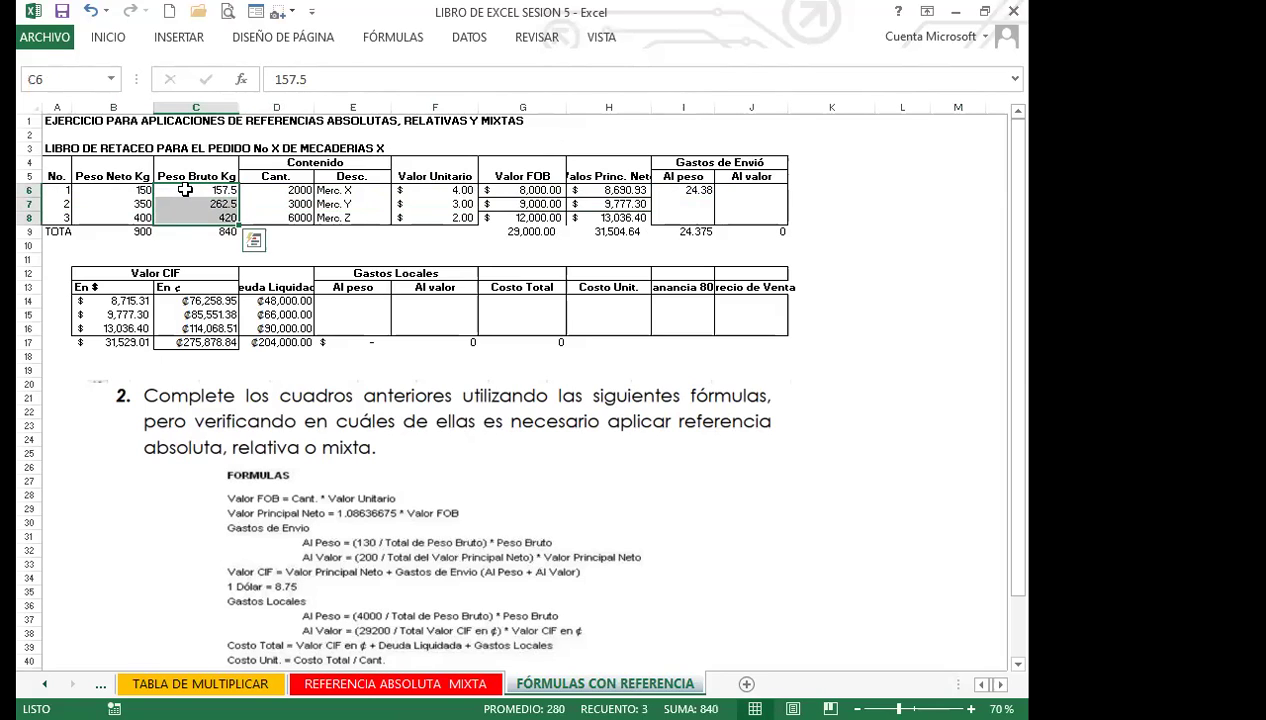
{"action": "left_click", "coordinate": [185, 190]}
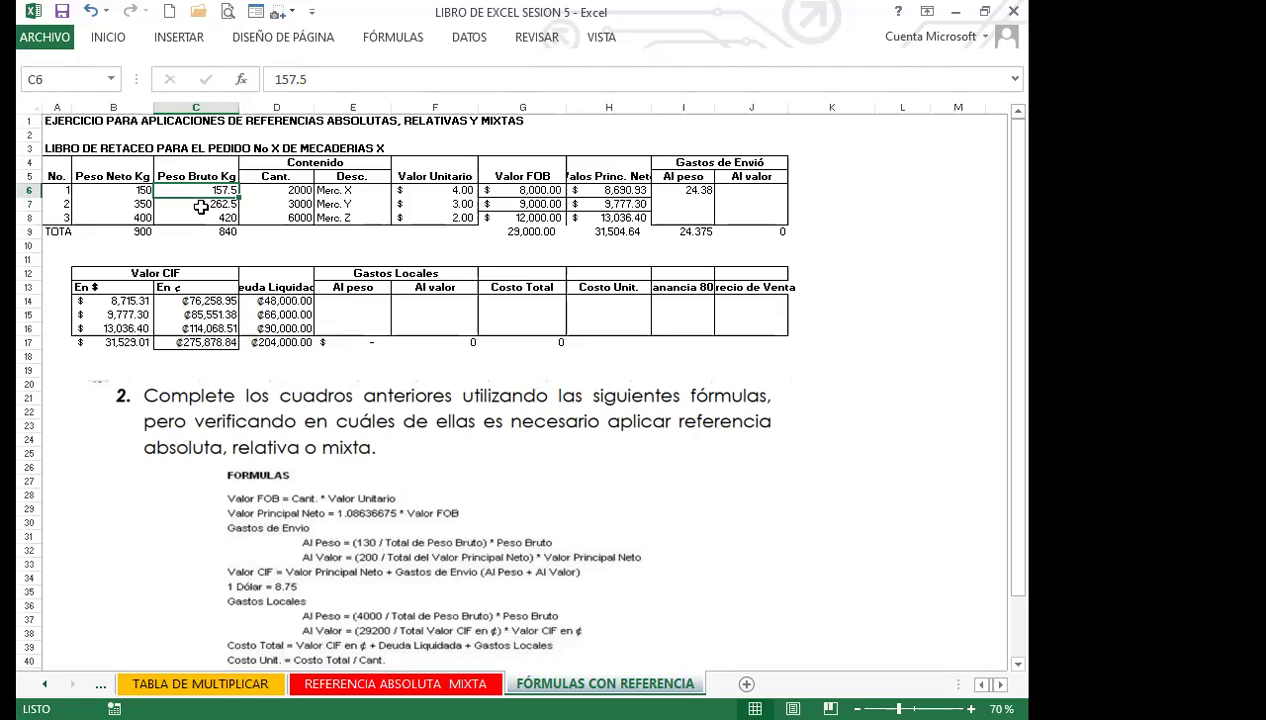
{"action": "left_click", "coordinate": [668, 190]}
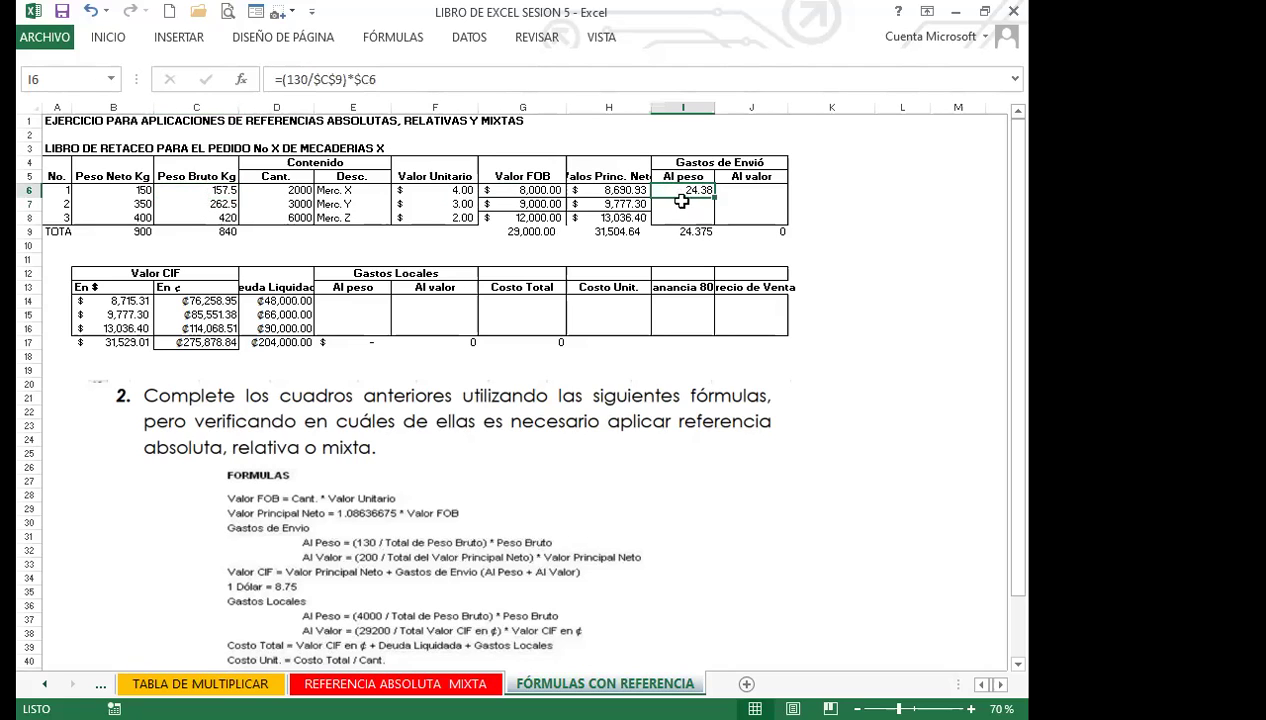
{"action": "left_click_drag", "start_coordinate": [714, 197], "coordinate": [718, 226]}
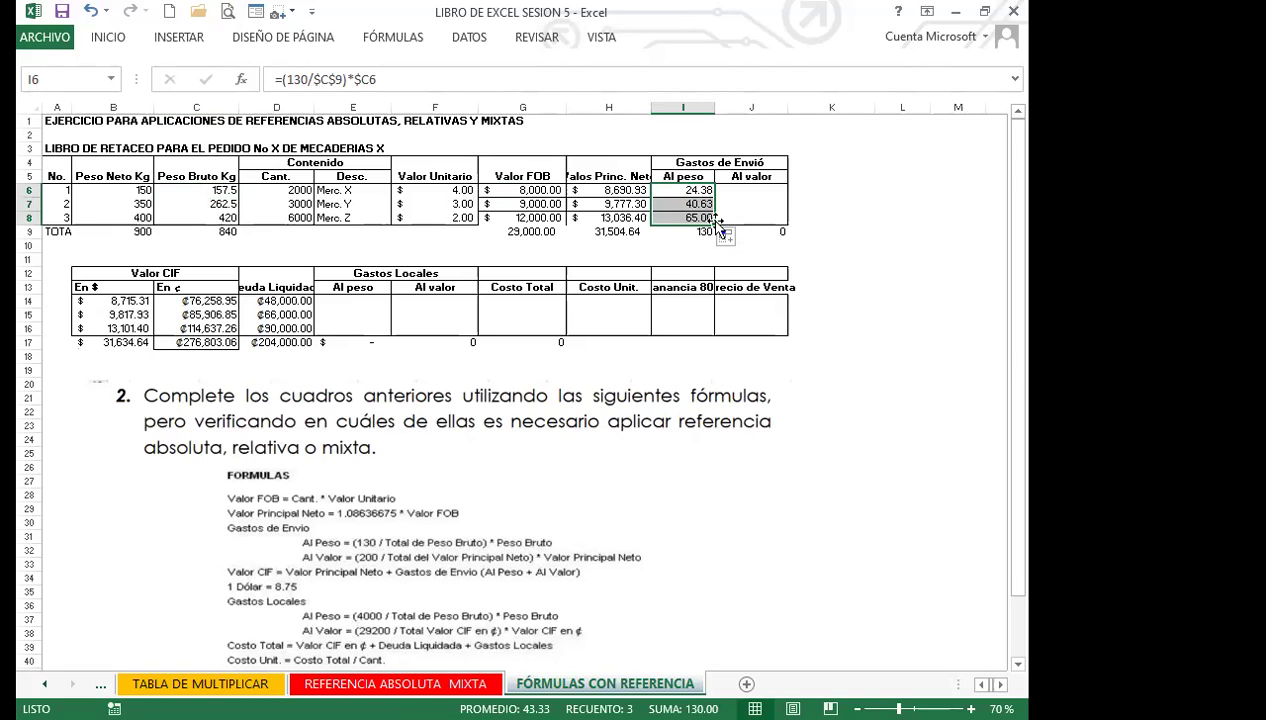
Make the gross weight reference in I6 relative, giving =(130/$C$9)*C6, and fill the formula down through I8.
{"action": "left_click", "coordinate": [677, 190]}
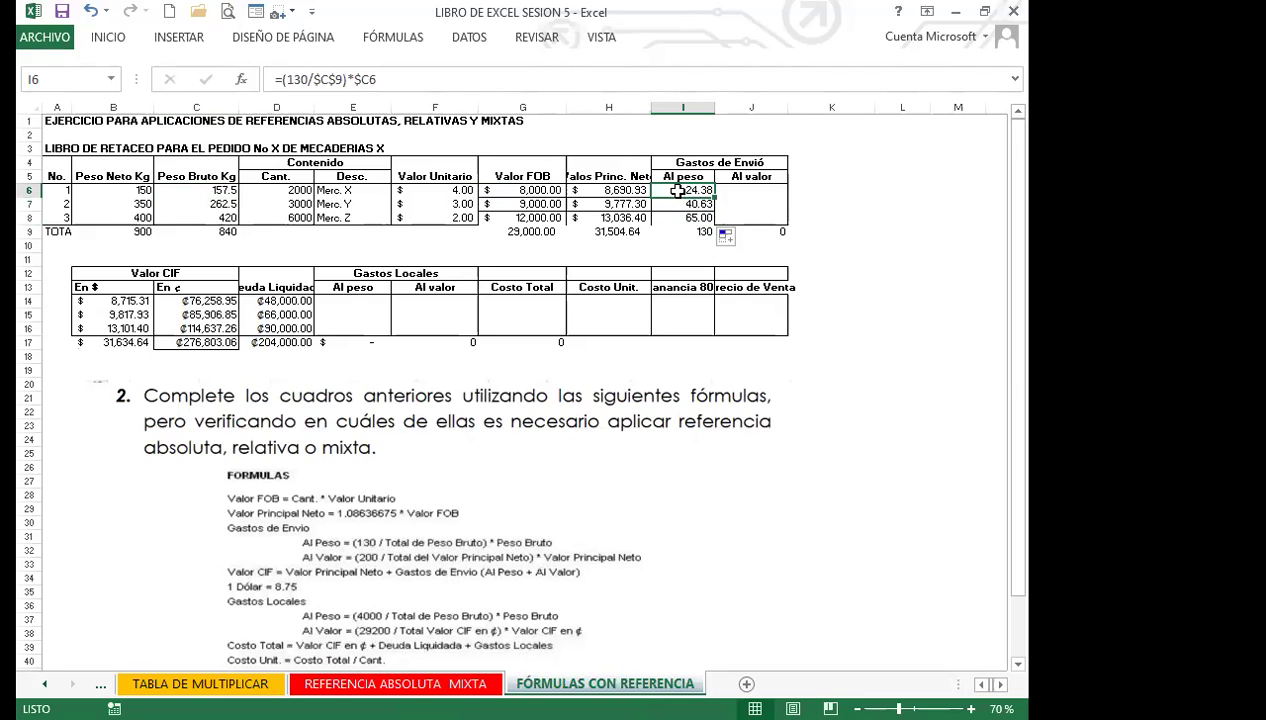
{"action": "left_click", "coordinate": [372, 80]}
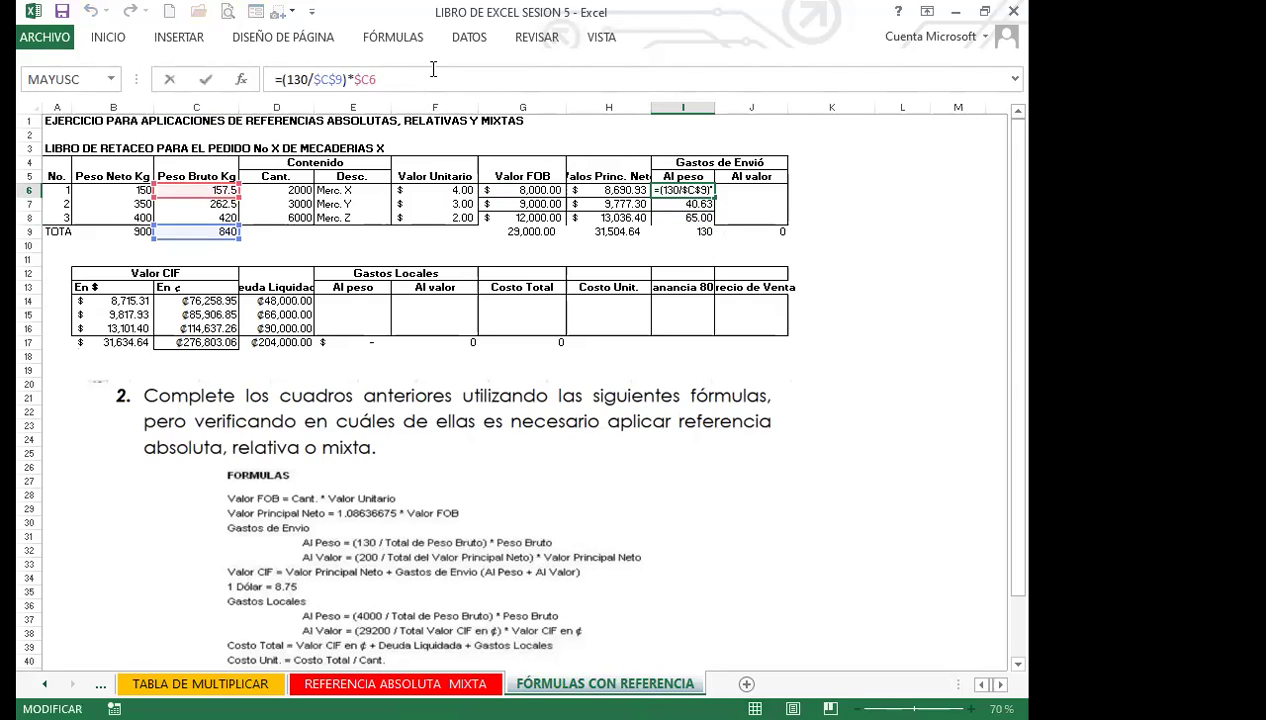
{"action": "key", "text": "F4"}
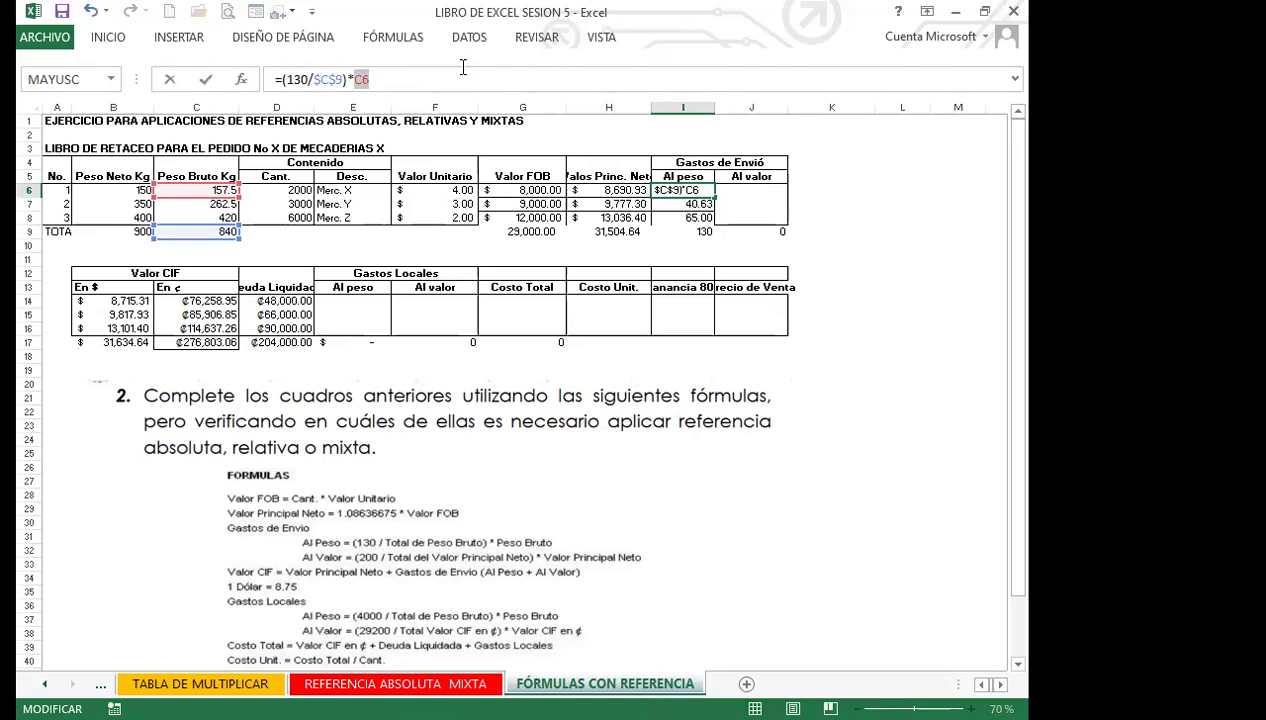
{"action": "key", "text": "F4"}
{"action": "key", "text": "F4"}
{"action": "key", "text": "F4"}
{"action": "key", "text": "Return"}
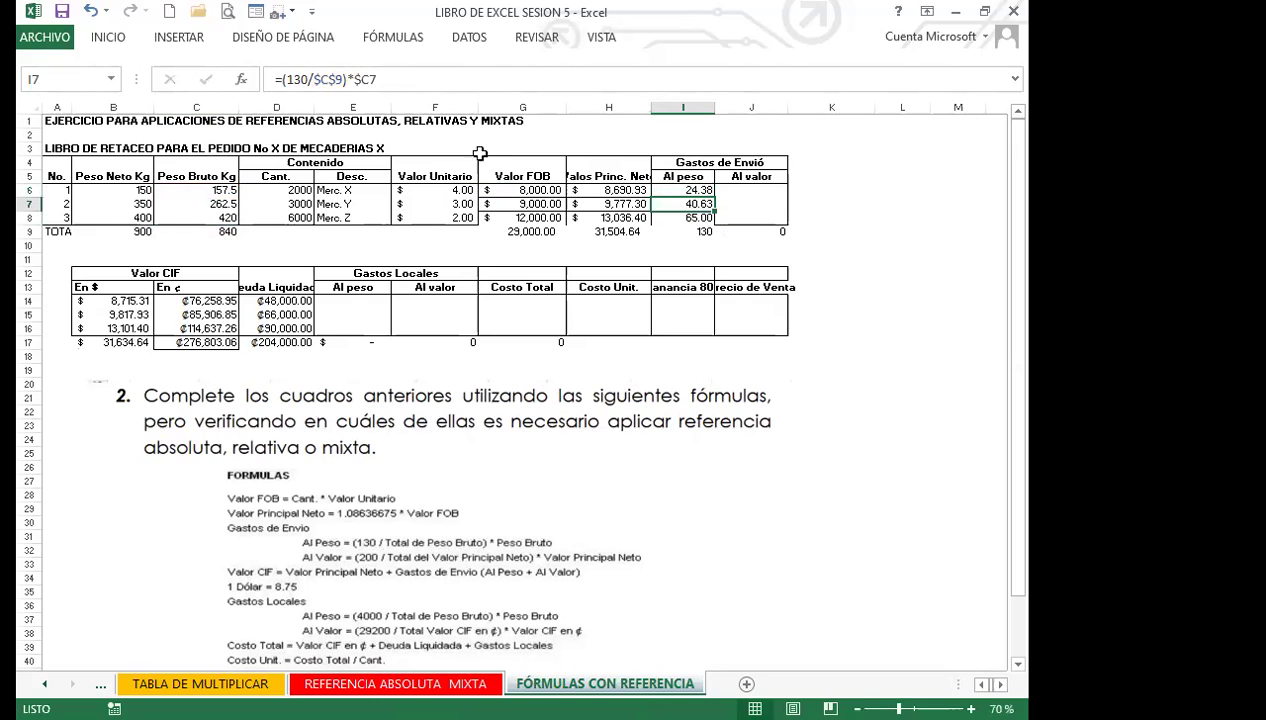
{"action": "left_click", "coordinate": [660, 190]}
{"action": "left_click_drag", "start_coordinate": [715, 196], "coordinate": [716, 223]}
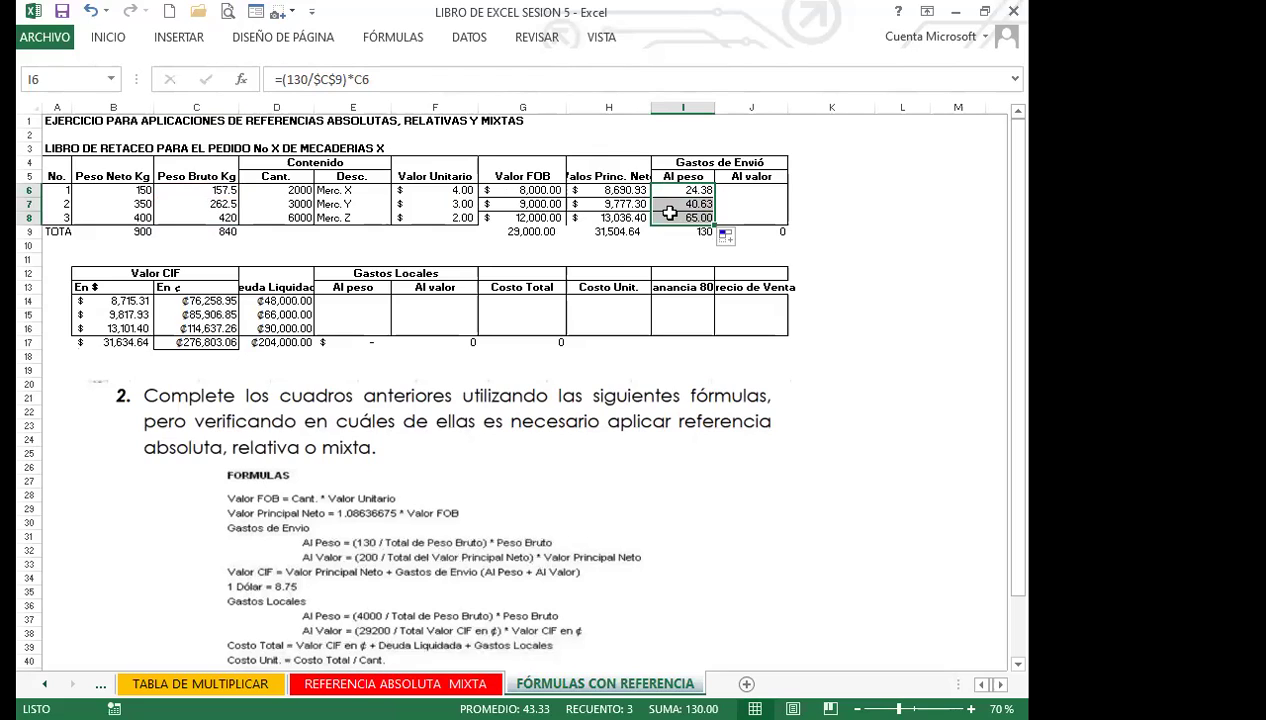
Lock the gross weight column in I6 as =(130/$C$9)*$C6, fill it down through I8 and check the copied formula in I7.
{"action": "left_click", "coordinate": [681, 189]}
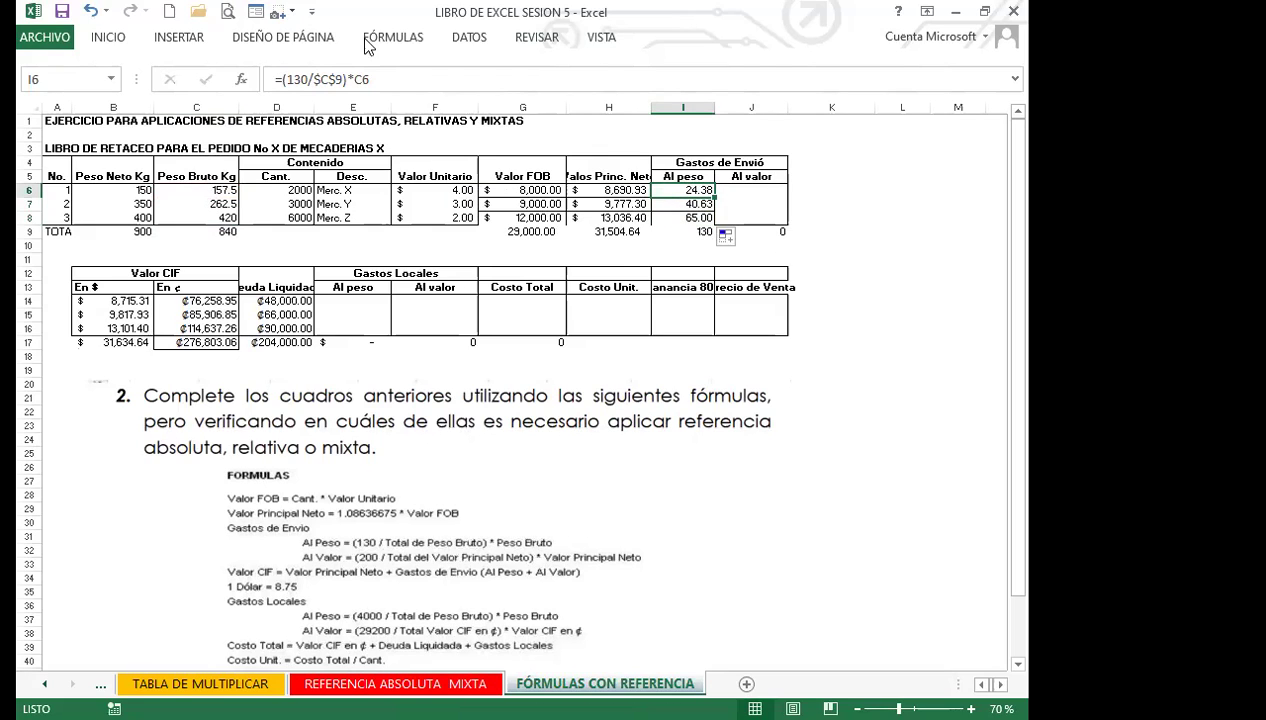
{"action": "left_click", "coordinate": [380, 76]}
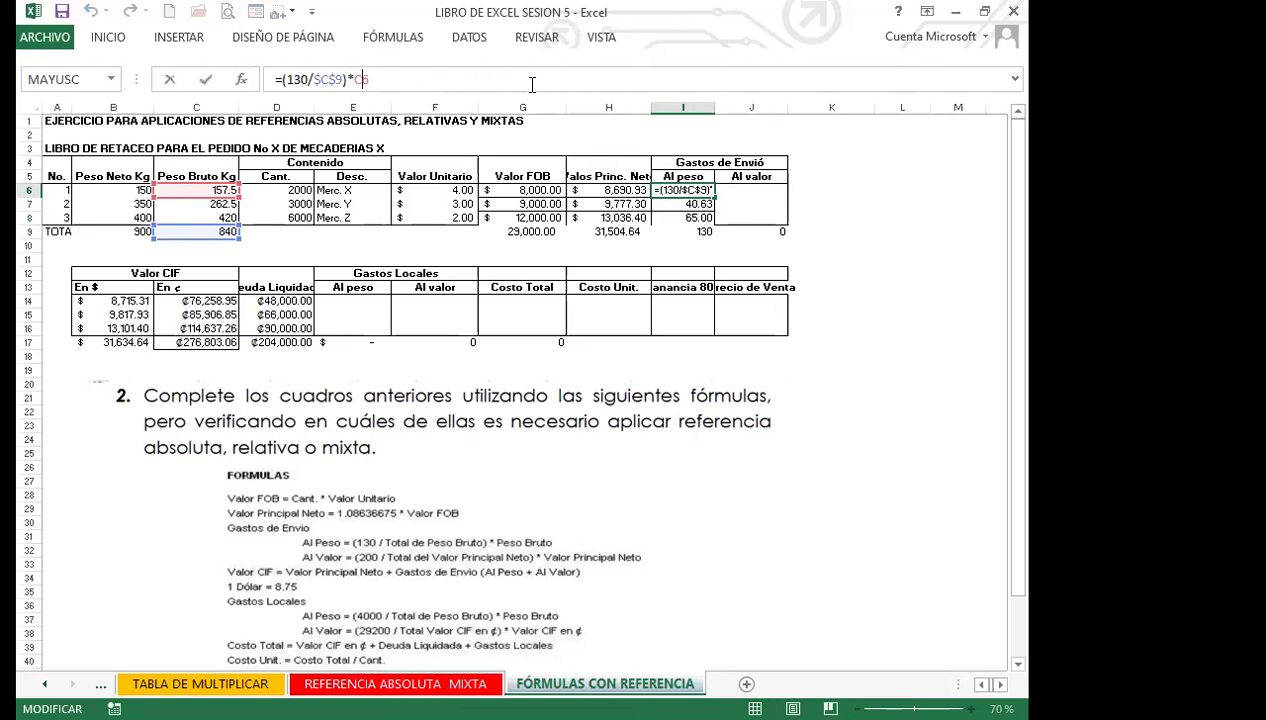
{"action": "key", "text": "F4"}
{"action": "key", "text": "F4"}
{"action": "key", "text": "F4"}
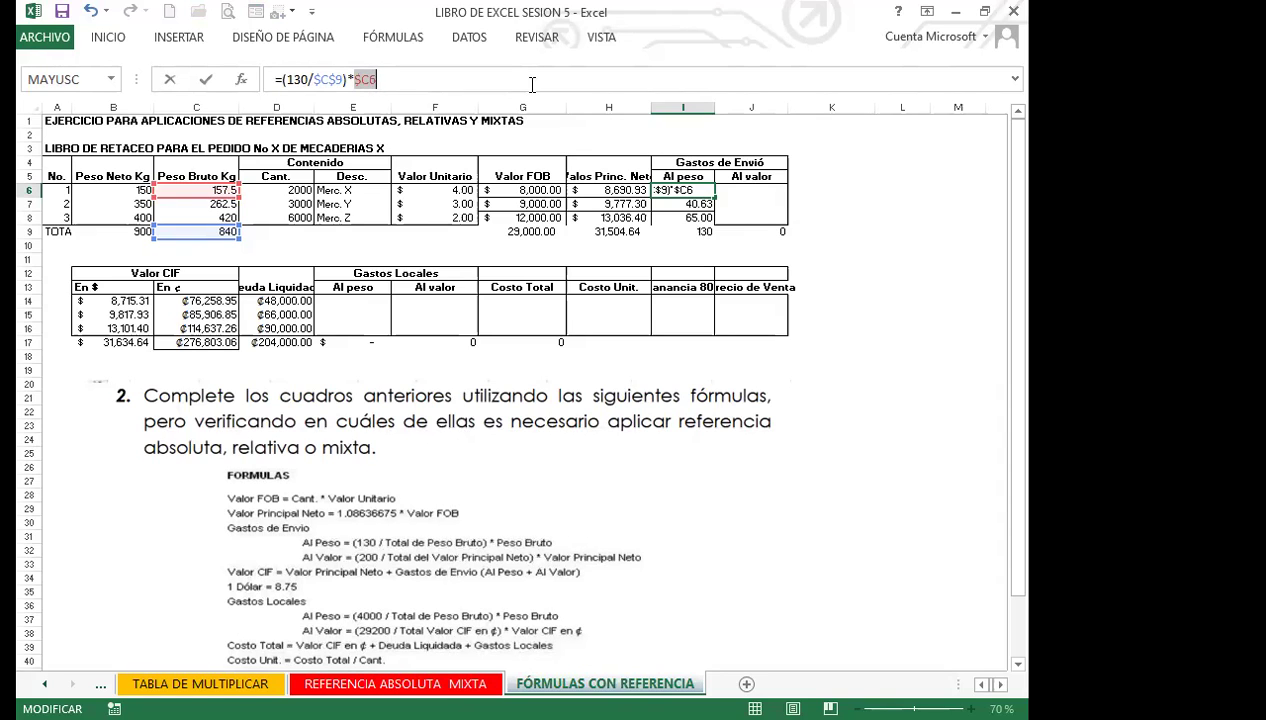
{"action": "key", "text": "Return"}
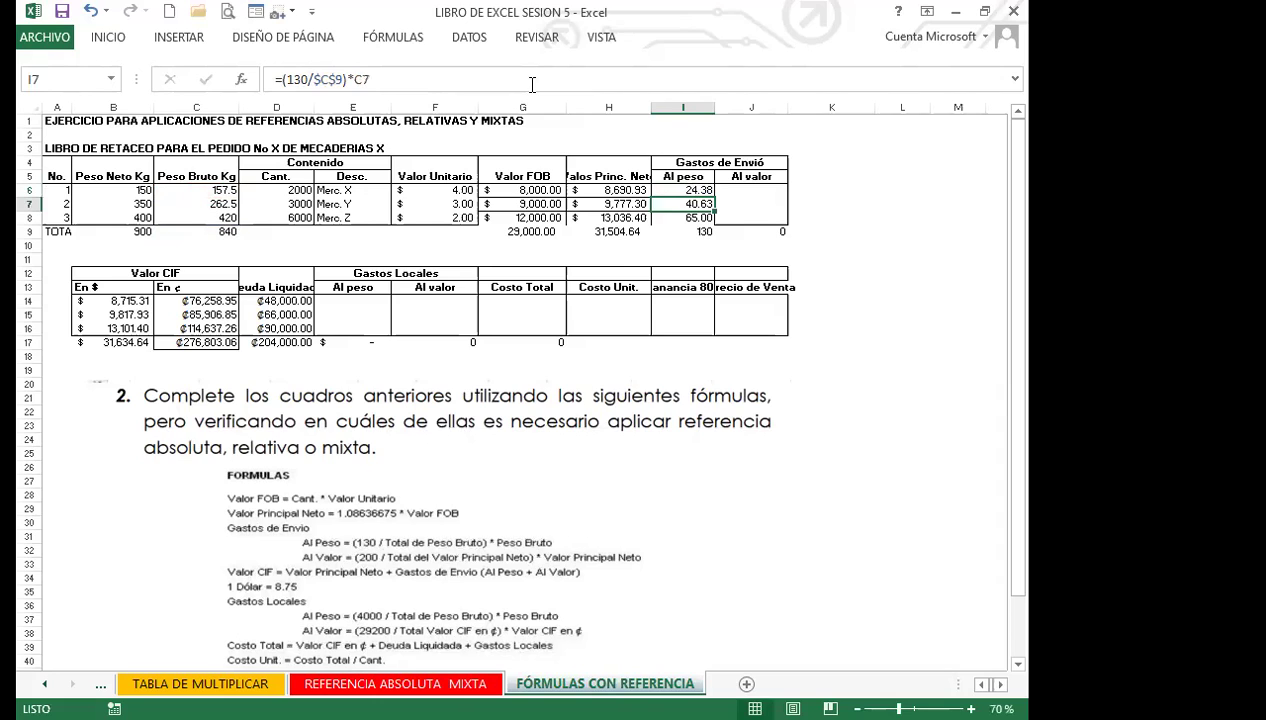
{"action": "left_click", "coordinate": [680, 190]}
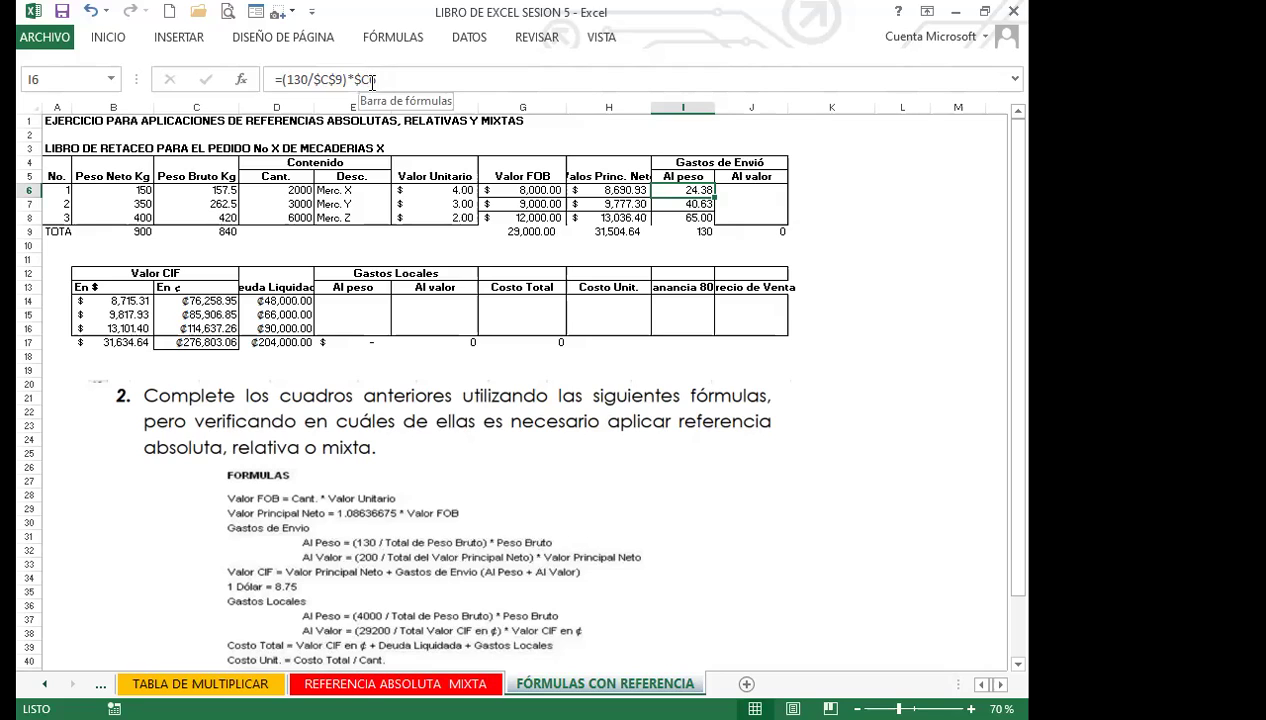
{"action": "left_click_drag", "start_coordinate": [714, 203], "coordinate": [714, 222]}
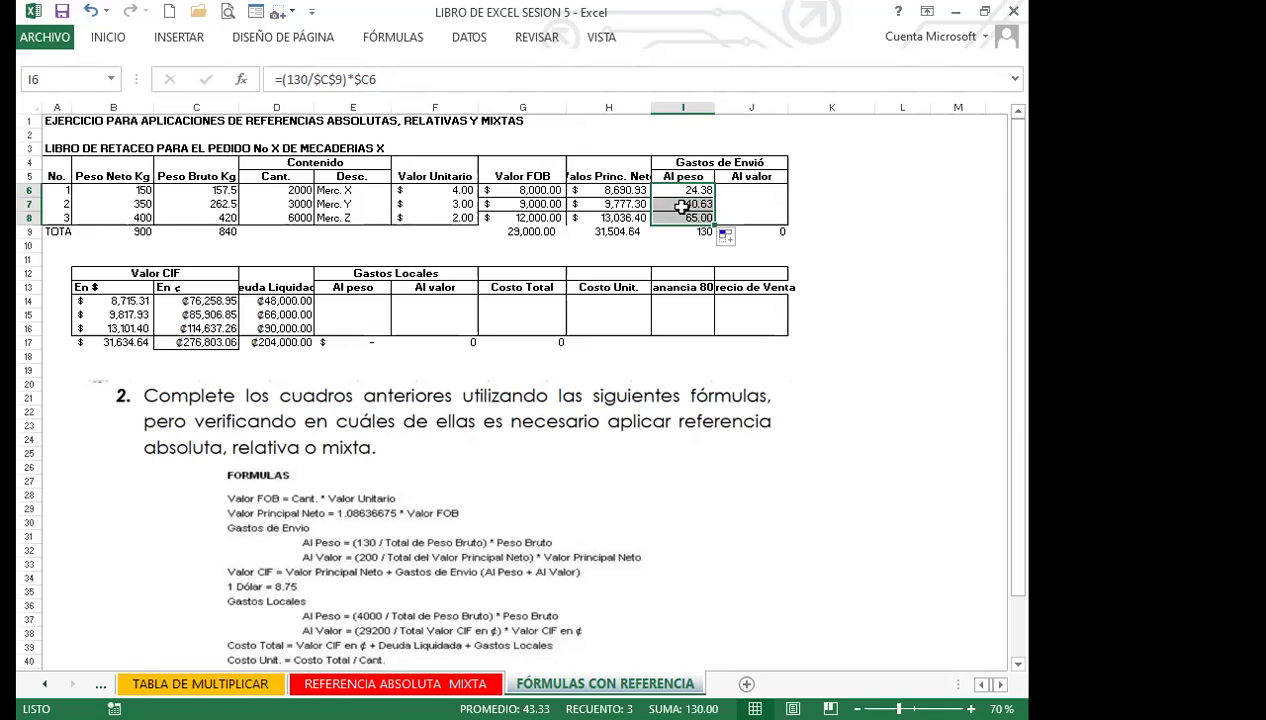
{"action": "left_click", "coordinate": [681, 206]}
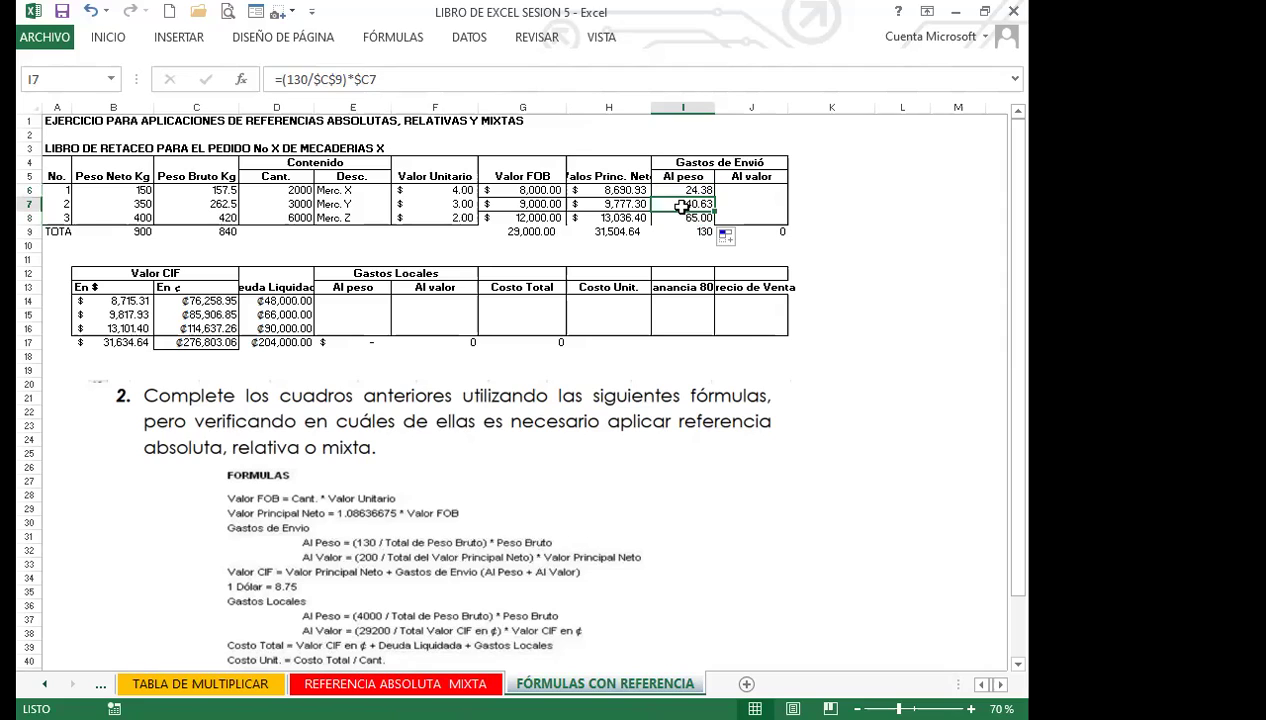